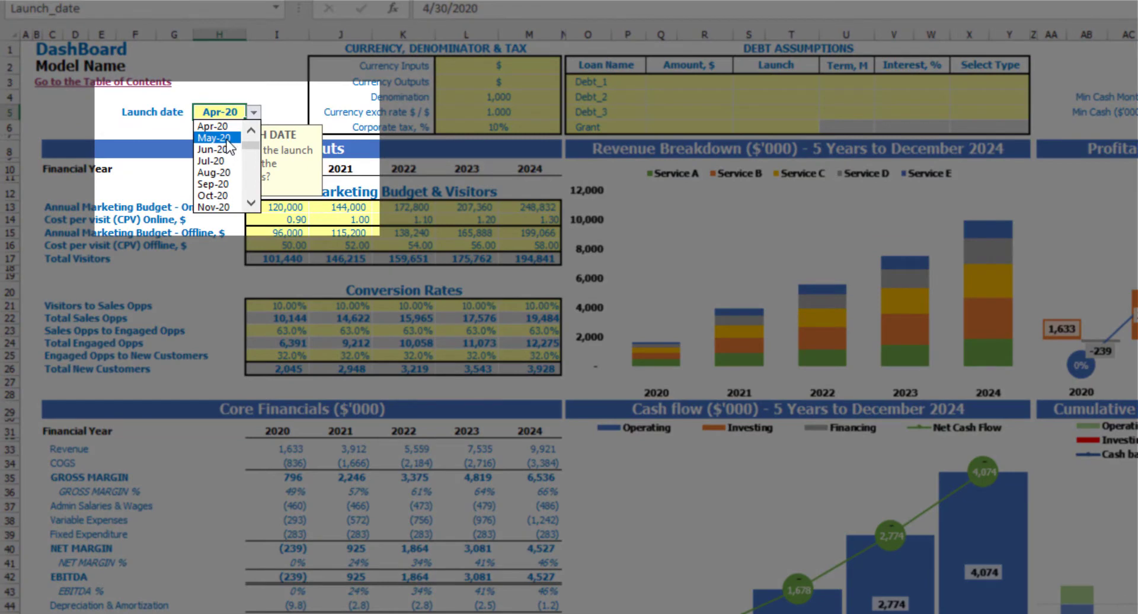
- Set the model's launch date to May-20
left_click(228, 140)
left_click(240, 69)
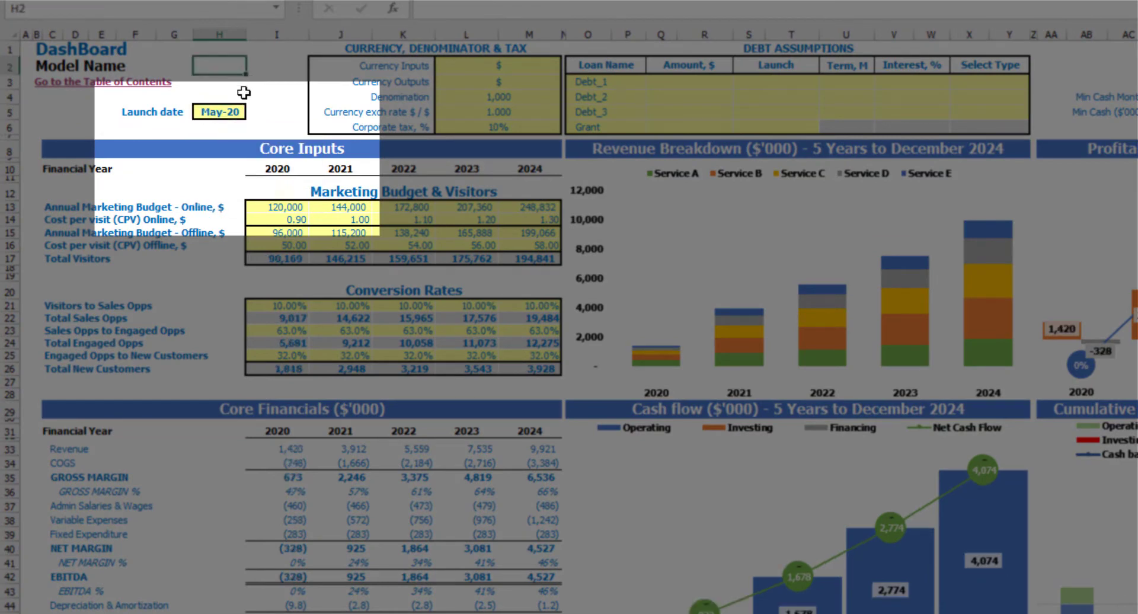
left_click(230, 115)
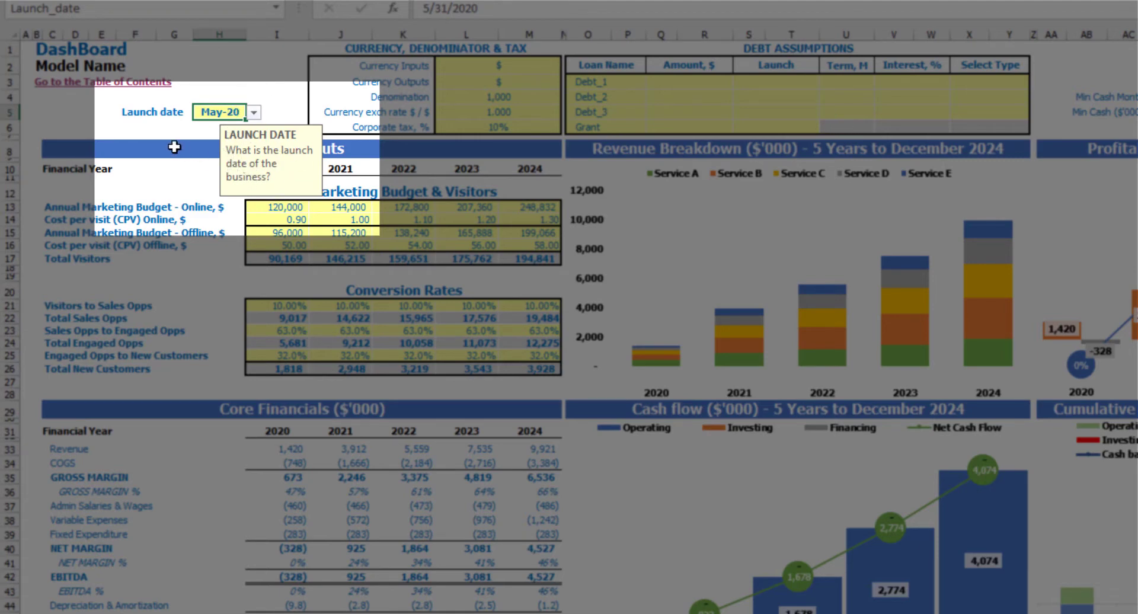
left_click(151, 126)
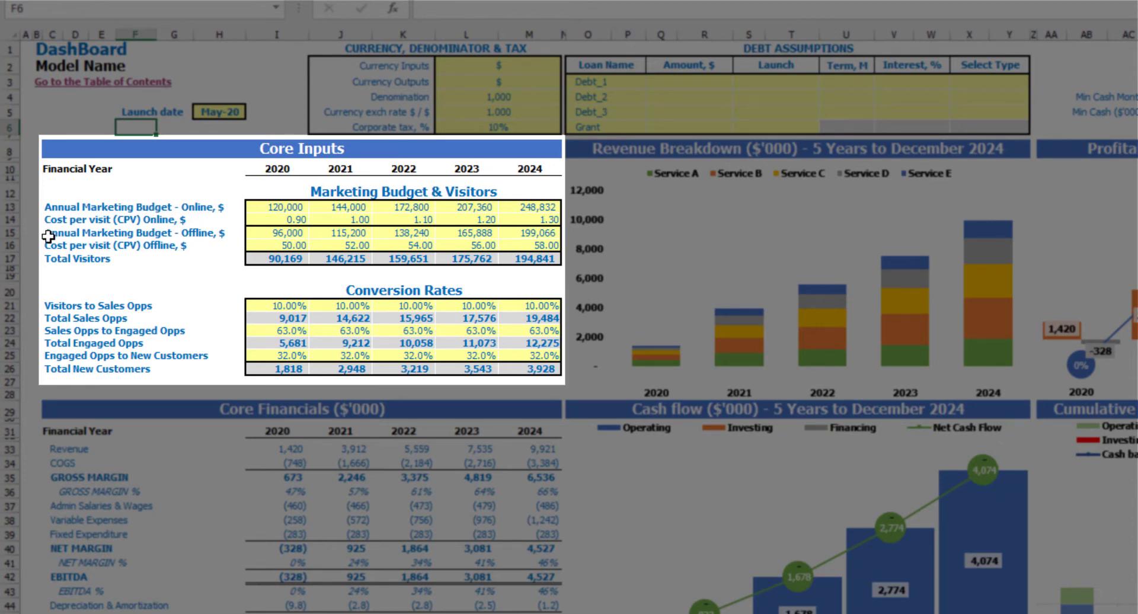
- Clear the offline marketing budget and offline cost per visit for 2020–2024, and undo the deletion
left_click_drag(278, 245, 539, 231)
key("Delete")
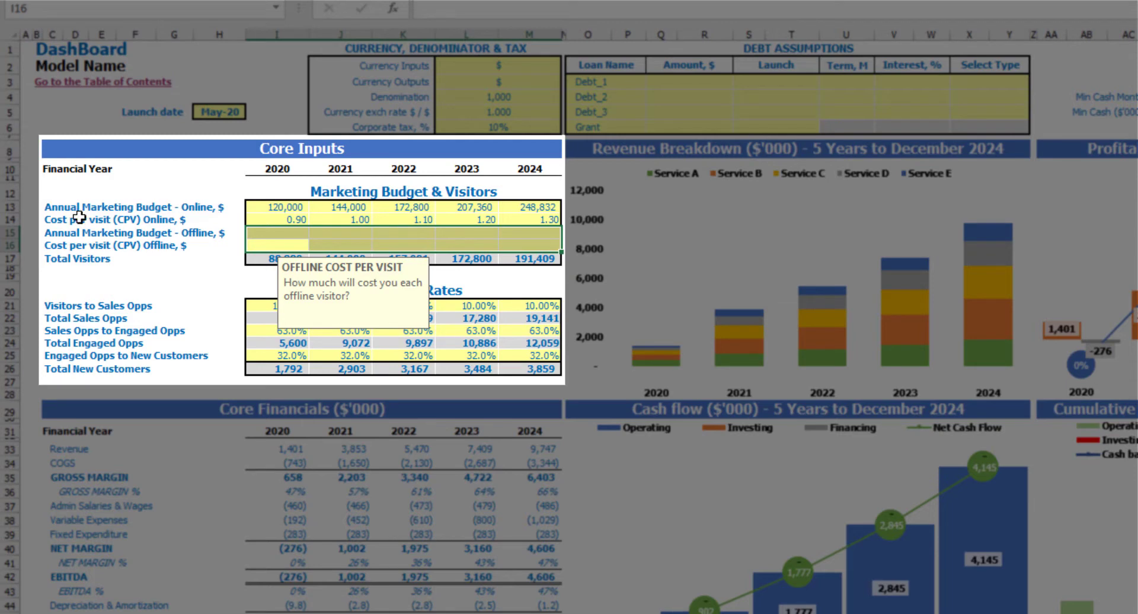
key("ctrl+z")
left_click(234, 305)
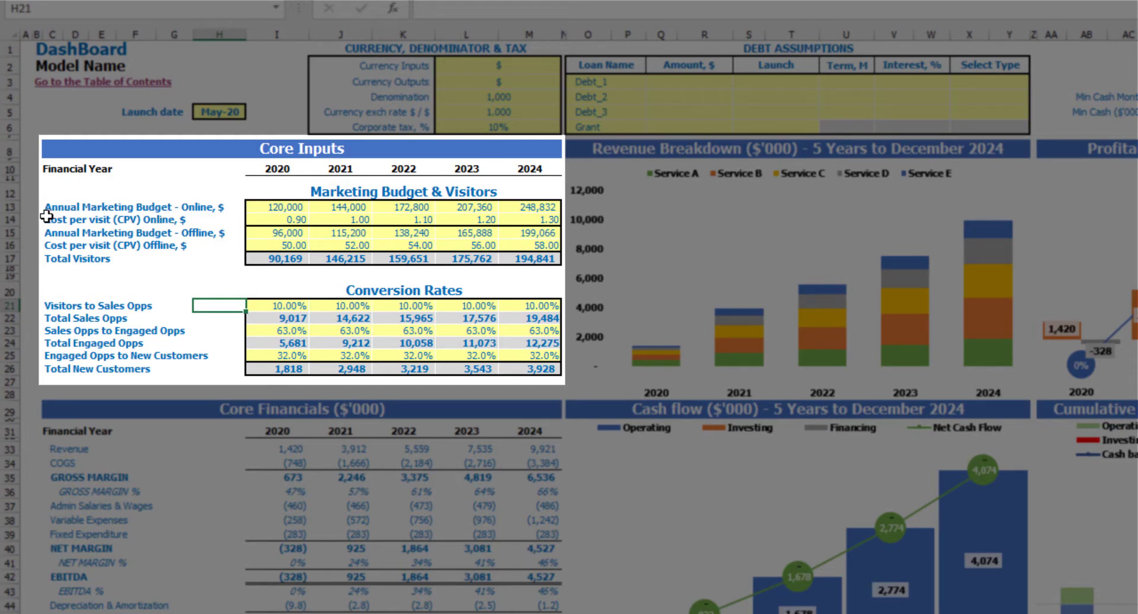
- Set the 2020 annual online marketing budget to 100,000 and calculate 2021 as the previous year plus 20,000
left_click(278, 211)
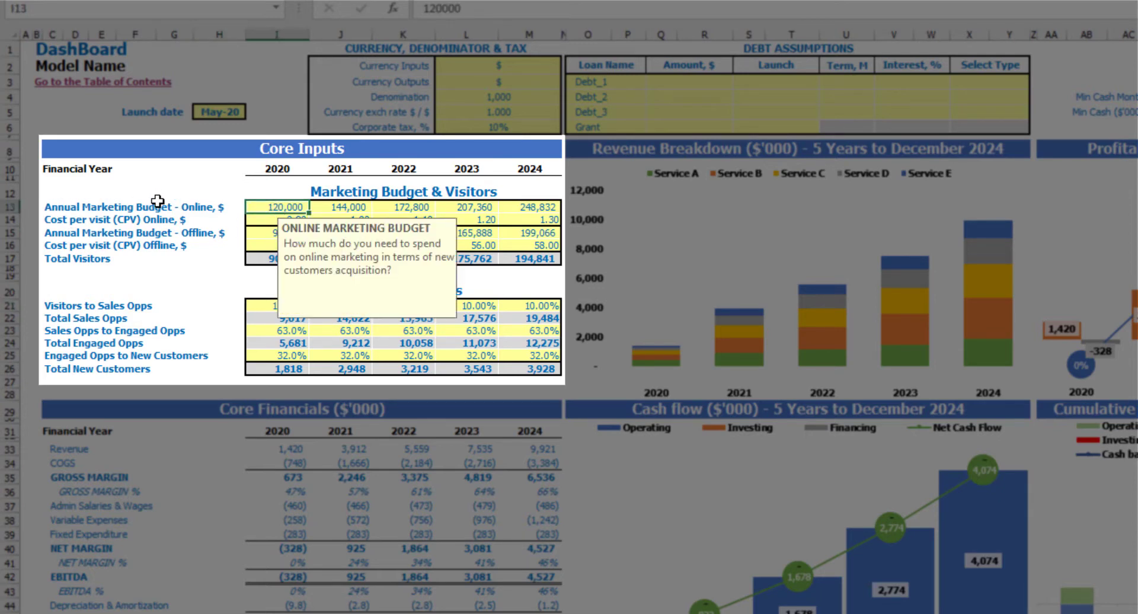
type("10")
key("Tab")
type("=")
key("Left")
type("+")
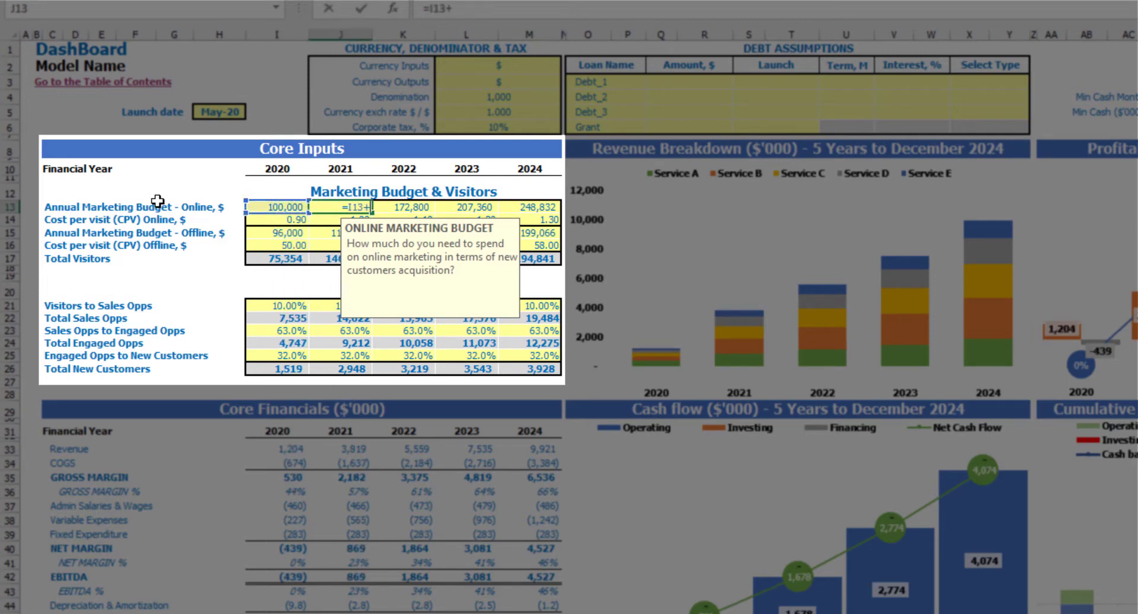
type("20000")
key("Return")
- Copy the 2021 online marketing budget formula across to 2022–2024
key("Up")
key("ctrl+c")
key("Right")
key("shift+Right")
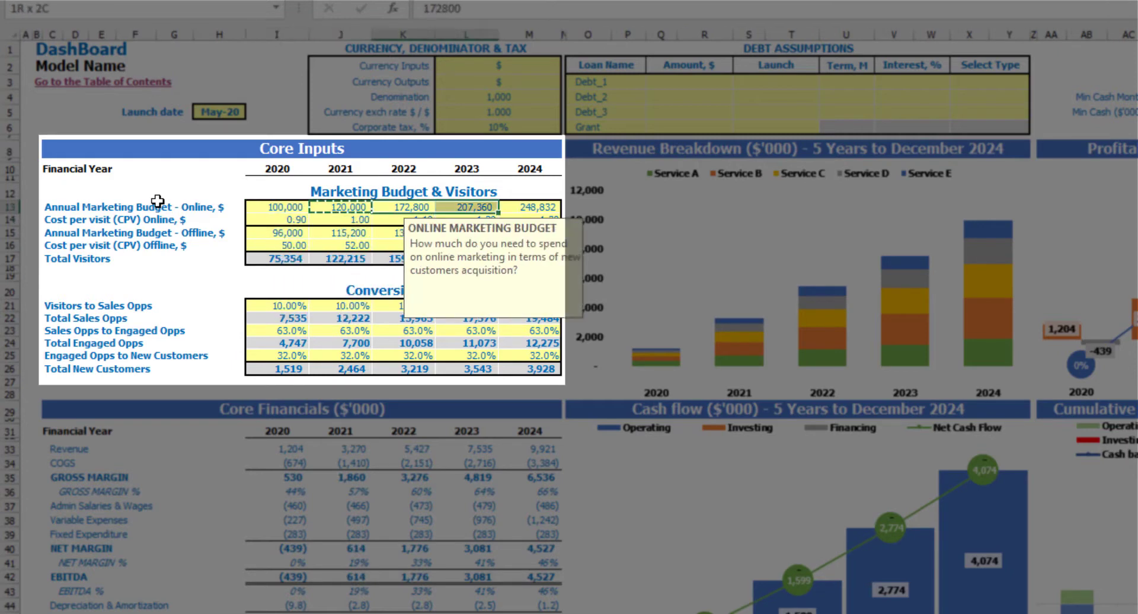
key("shift+Right")
key("ctrl+v")
left_click(153, 193)
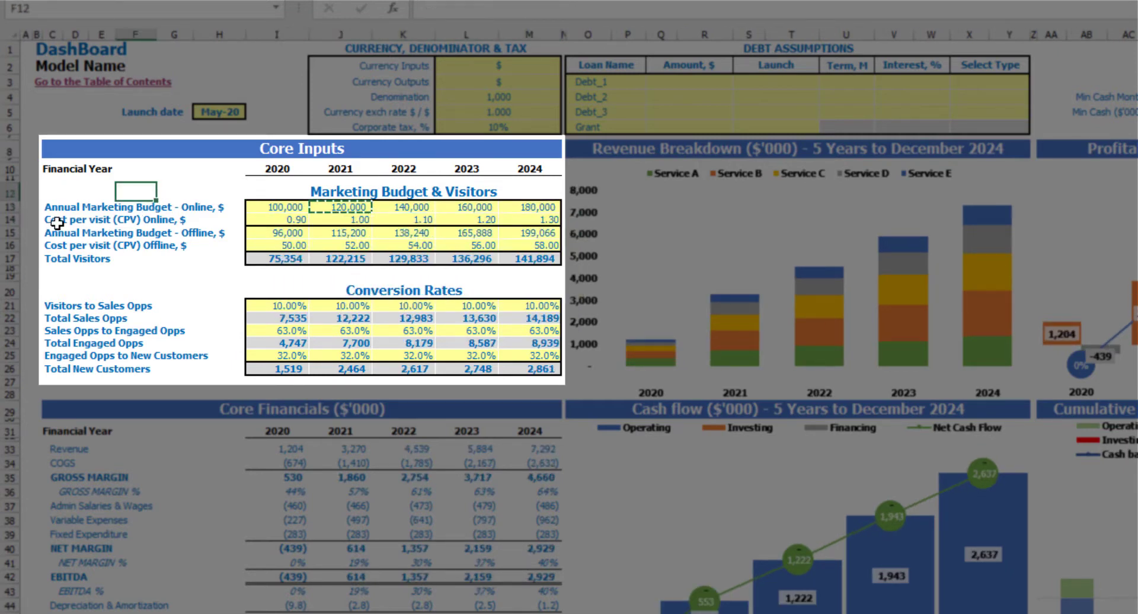
- Set the online cost per visit for 2020–2024 to 1.00, 1.20, 1.40, 1.60 and 1.80
left_click(262, 220)
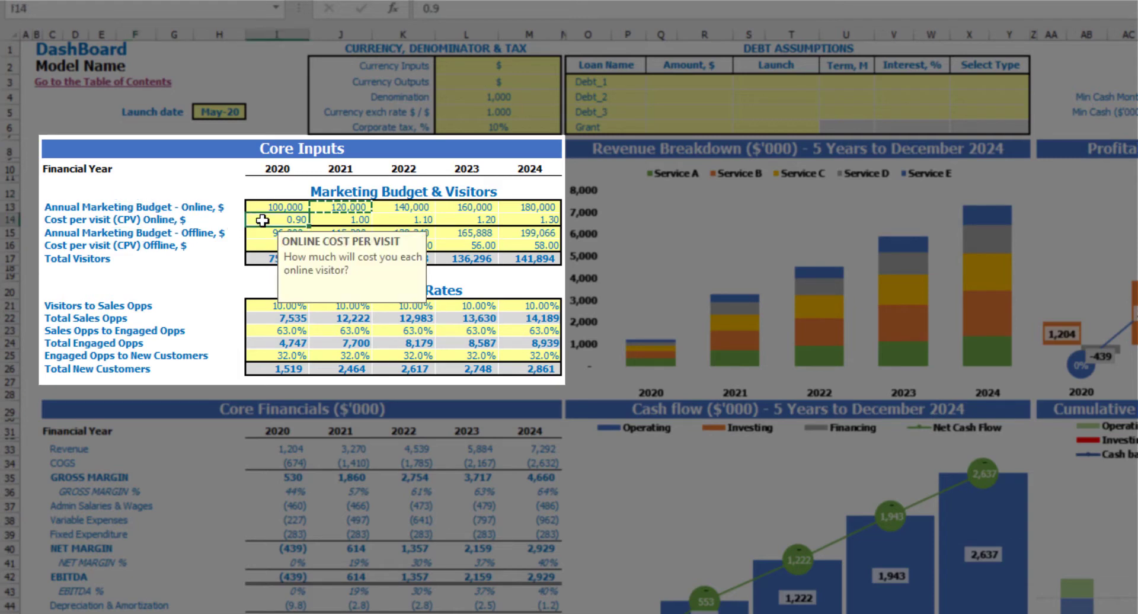
type("1")
key("Tab")
type("1.2")
key("Tab")
type("1")
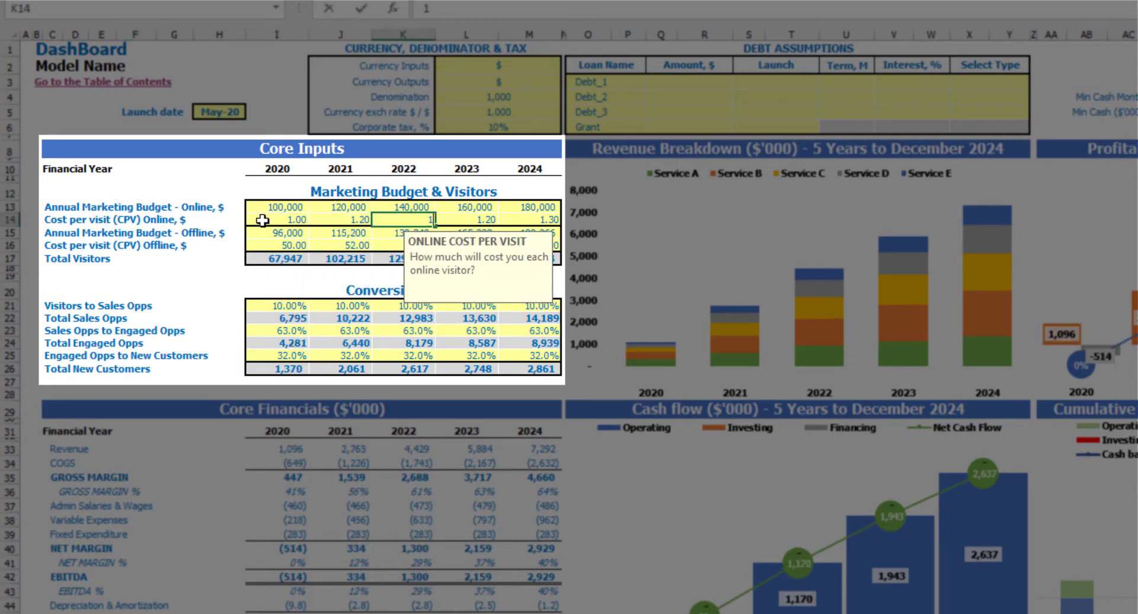
type(".4")
key("Tab")
type("1.6")
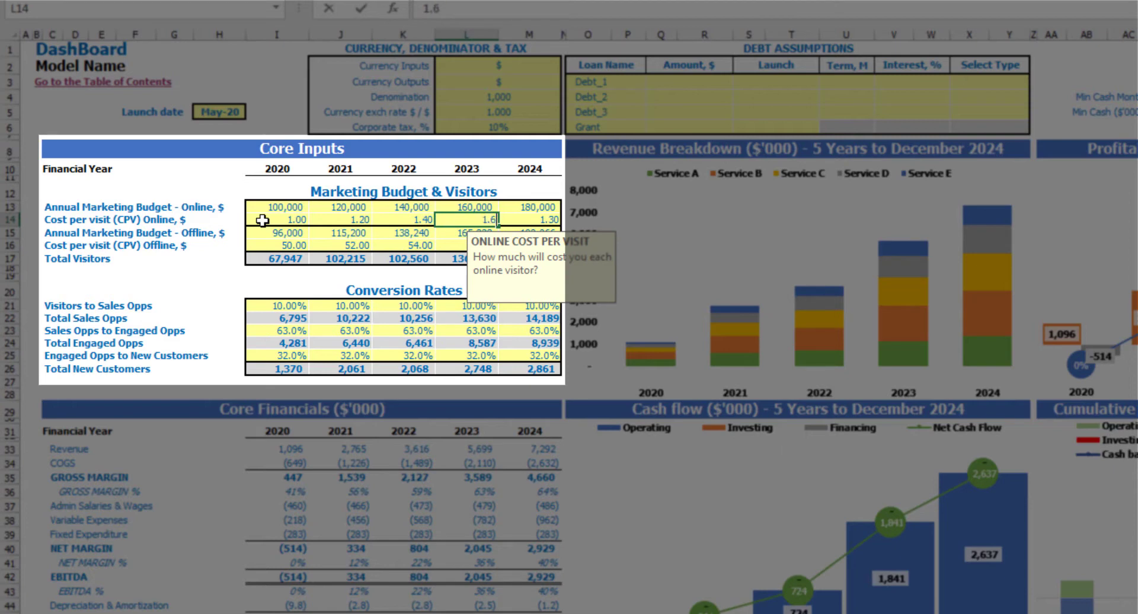
key("Tab")
type("1.3")
key("Return")
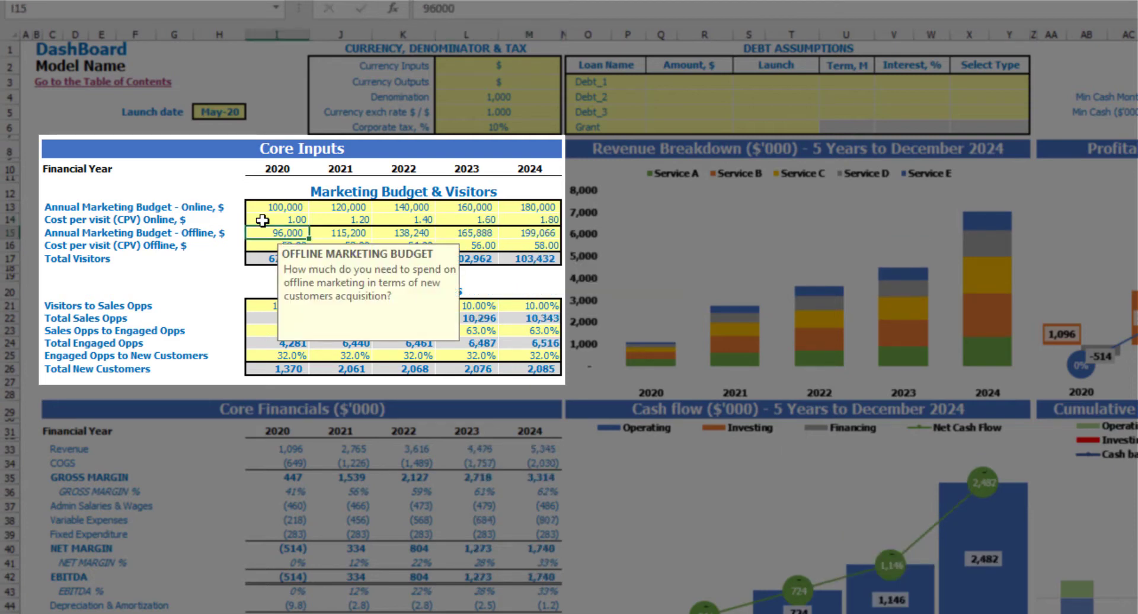
left_click(215, 191)
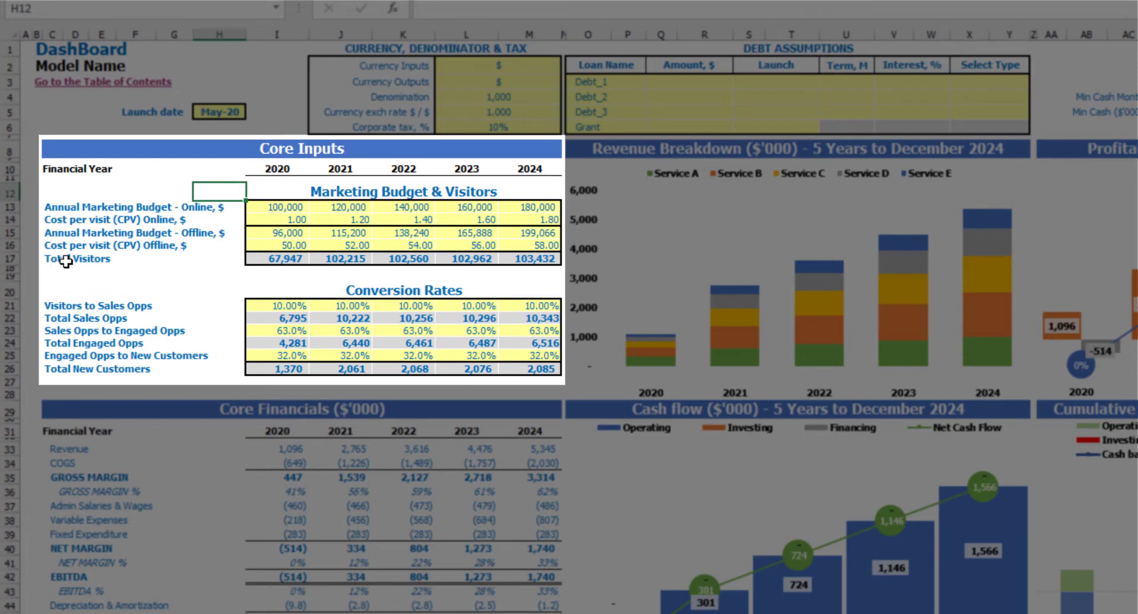
- Examine the Total Visitors row for 2020–2024 and the funnel stages listed under Conversion Rates
left_click_drag(282, 258, 522, 263)
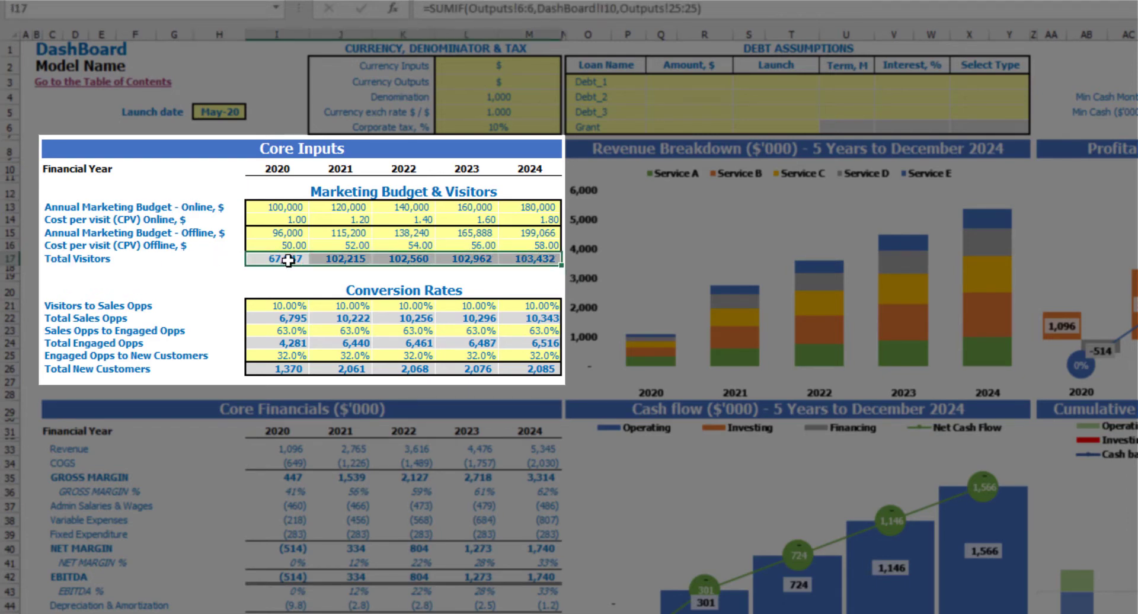
left_click(220, 271)
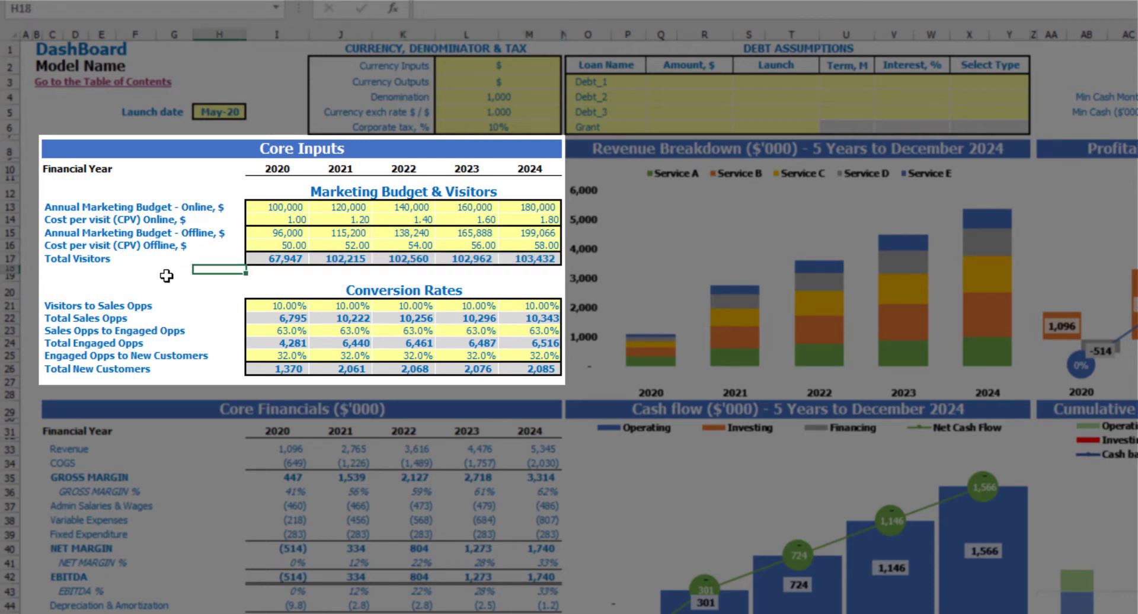
left_click(47, 306)
left_click(53, 331)
left_click(53, 345)
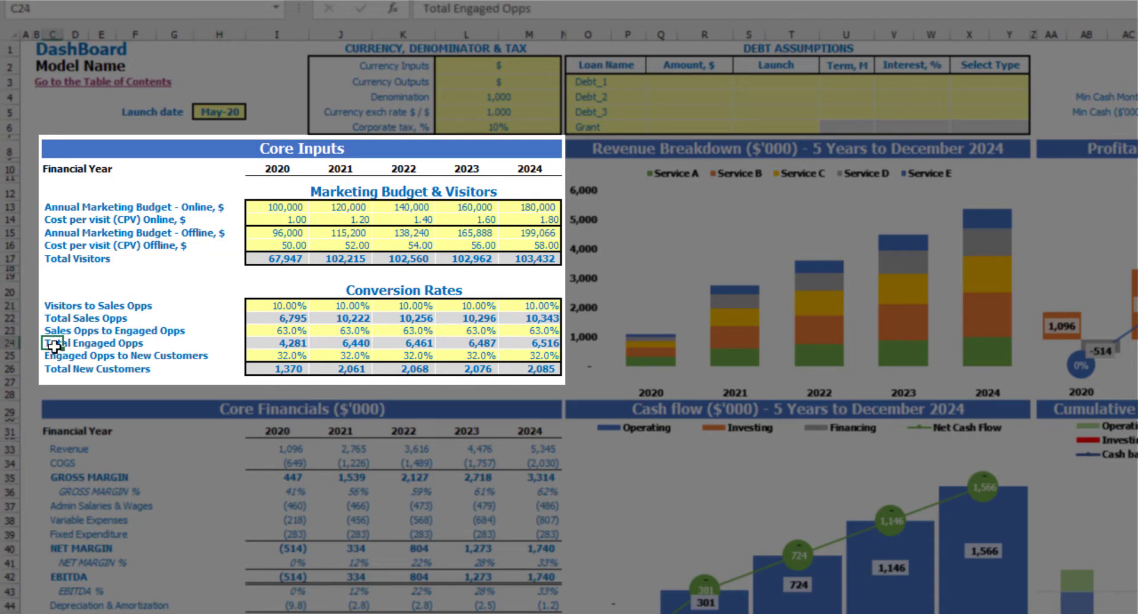
left_click(53, 306)
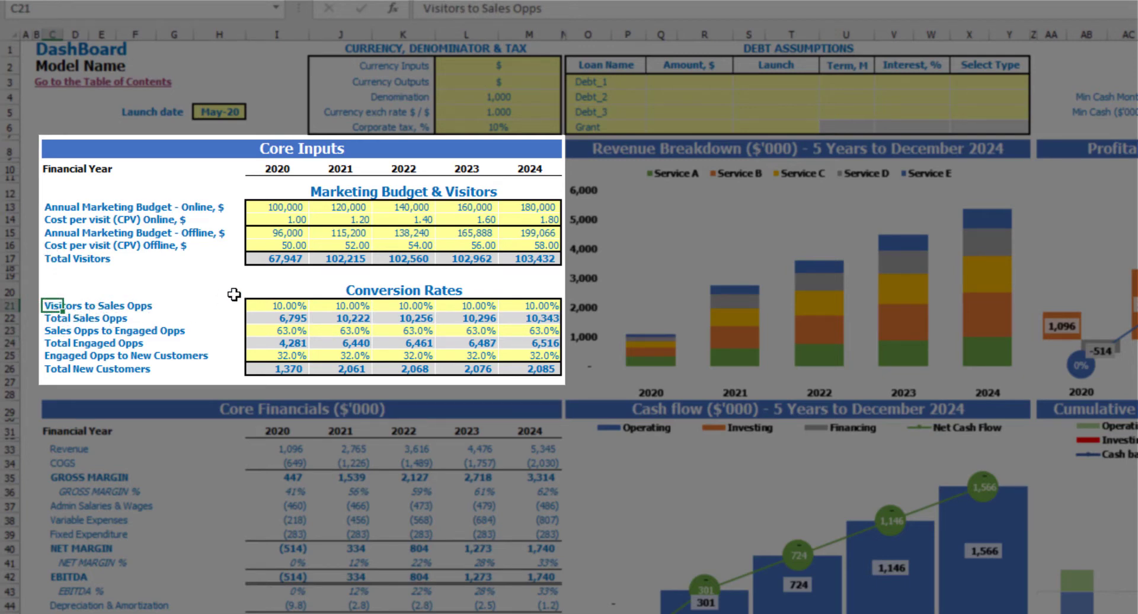
- Set the Visitors to Sales Opps conversion rates for 2020–2024 to 50%, 52%, 54%, 56% and 58%
left_click(273, 304)
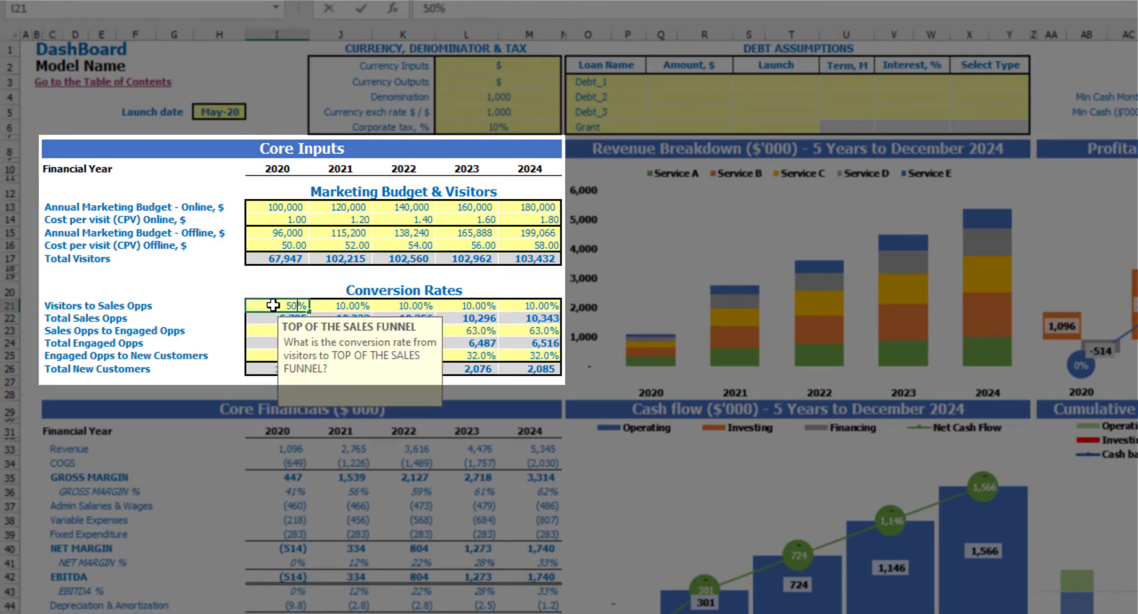
type("50")
key("Return")
key("Up")
key("Right")
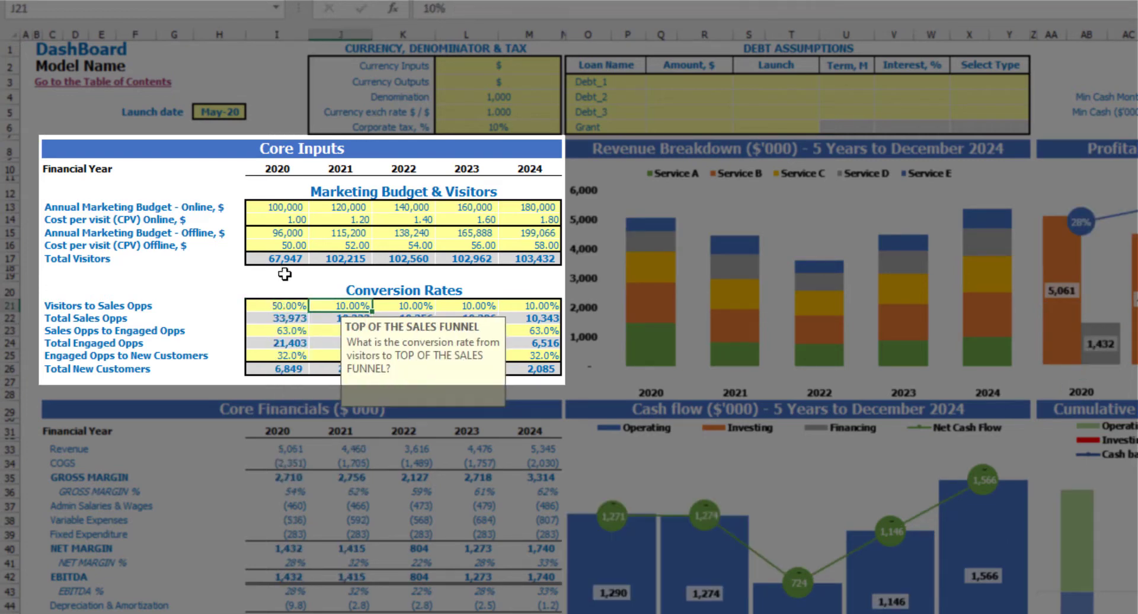
type("52")
key("Right")
type("54")
key("Right")
key("F2")
type("56")
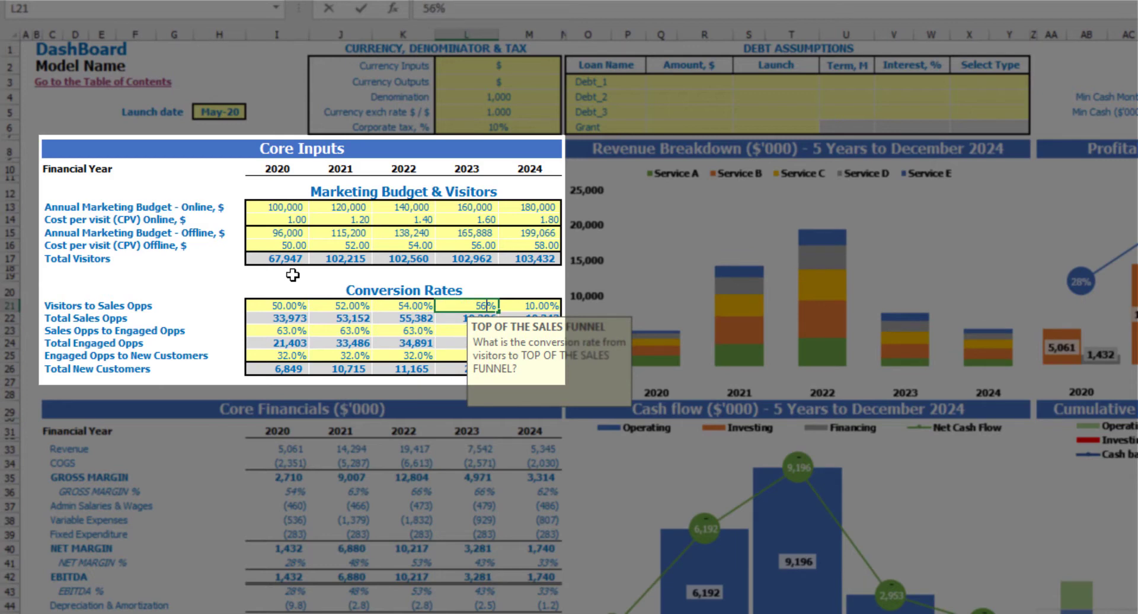
key("Tab")
type("5")
key("Return")
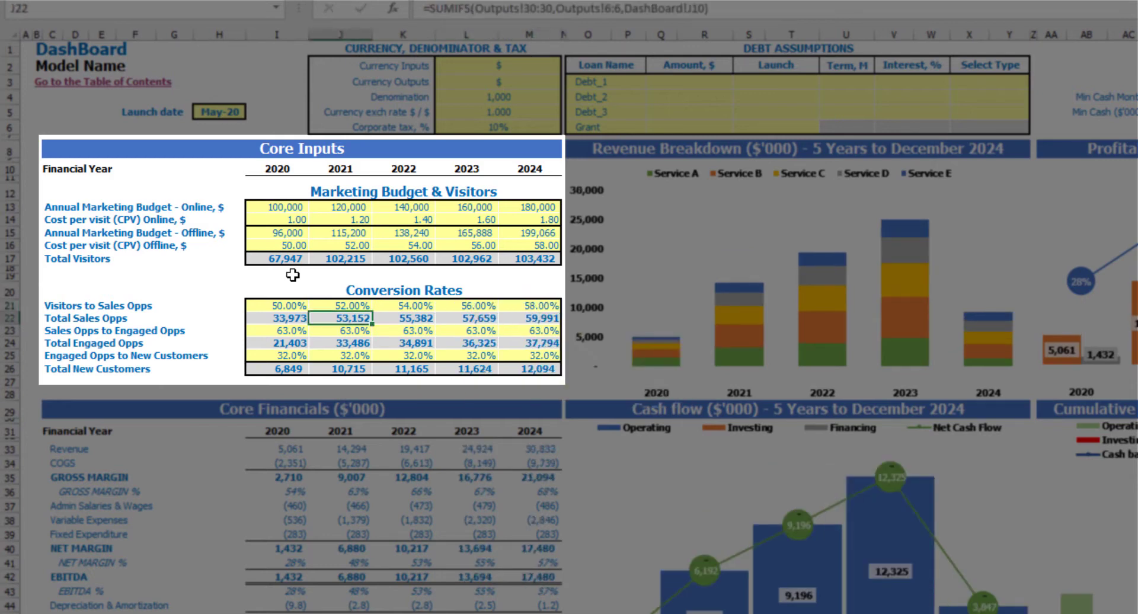
left_click(285, 259)
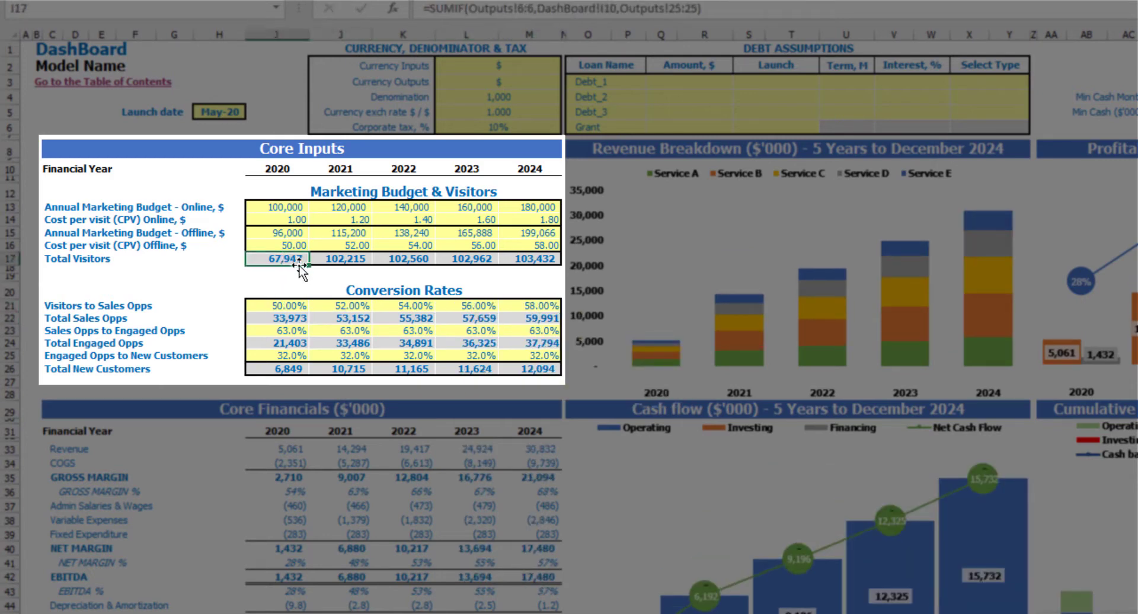
left_click(281, 321)
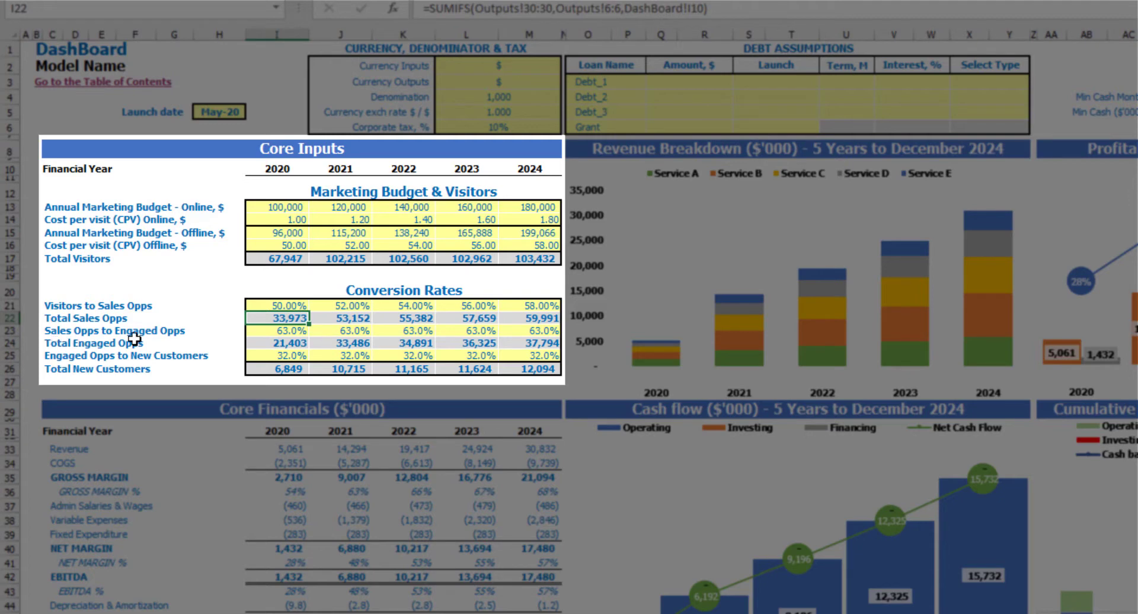
- Set the 2020 Sales Opps to Engaged Opps rate to 20% and copy it across to 2021–2024
left_click(265, 331)
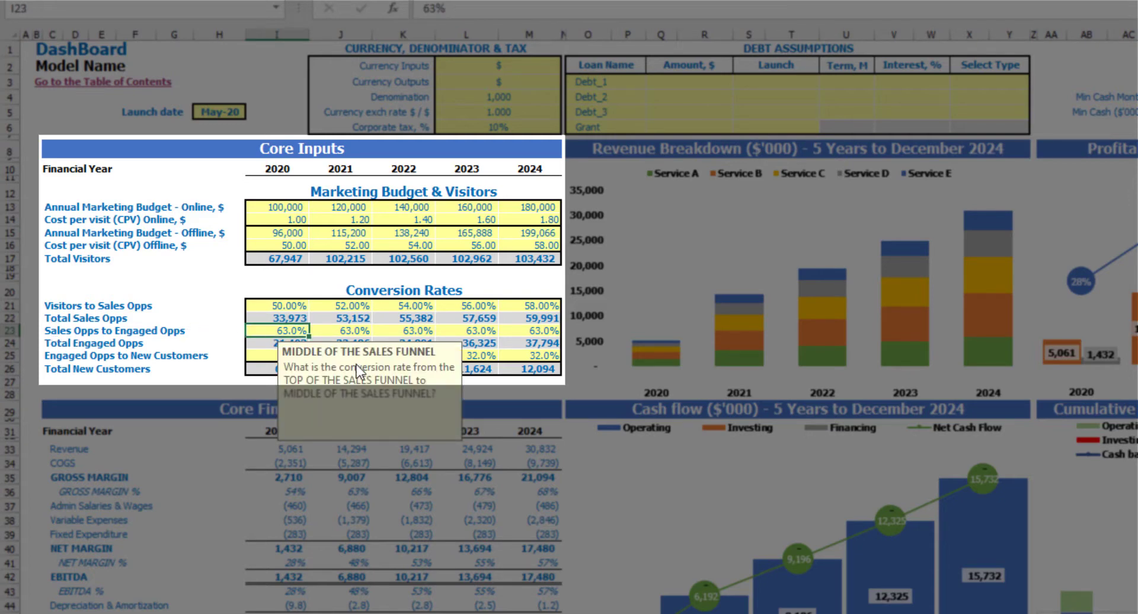
type("20")
key("ctrl+Return")
key("ctrl+c")
key("Right")
key("shift+Right")
key("shift+Right")
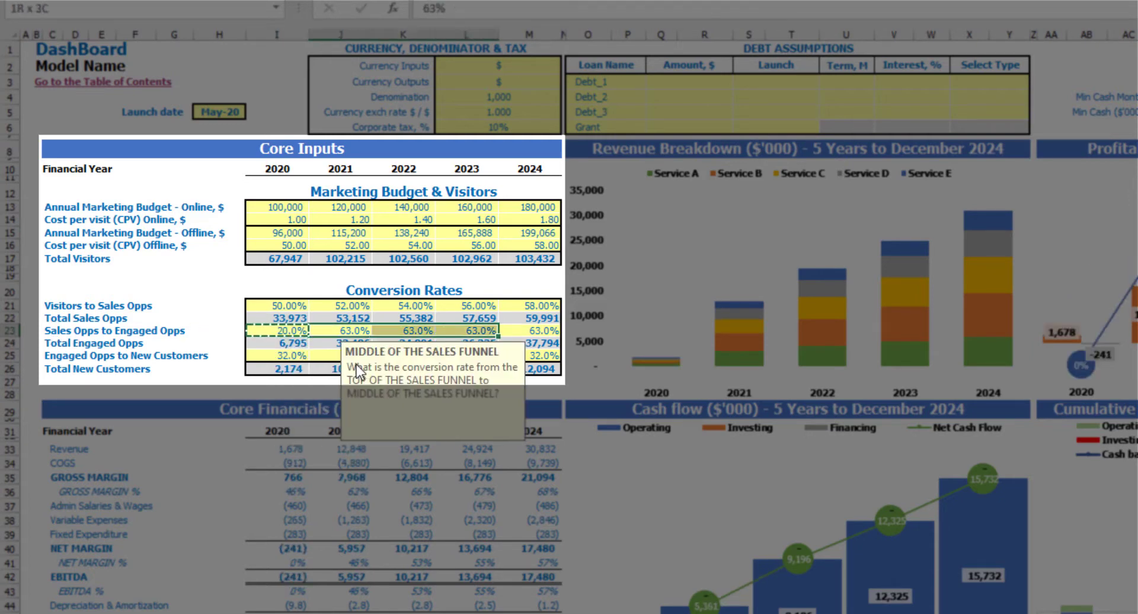
key("shift+Right")
key("ctrl+v")
left_click(219, 290)
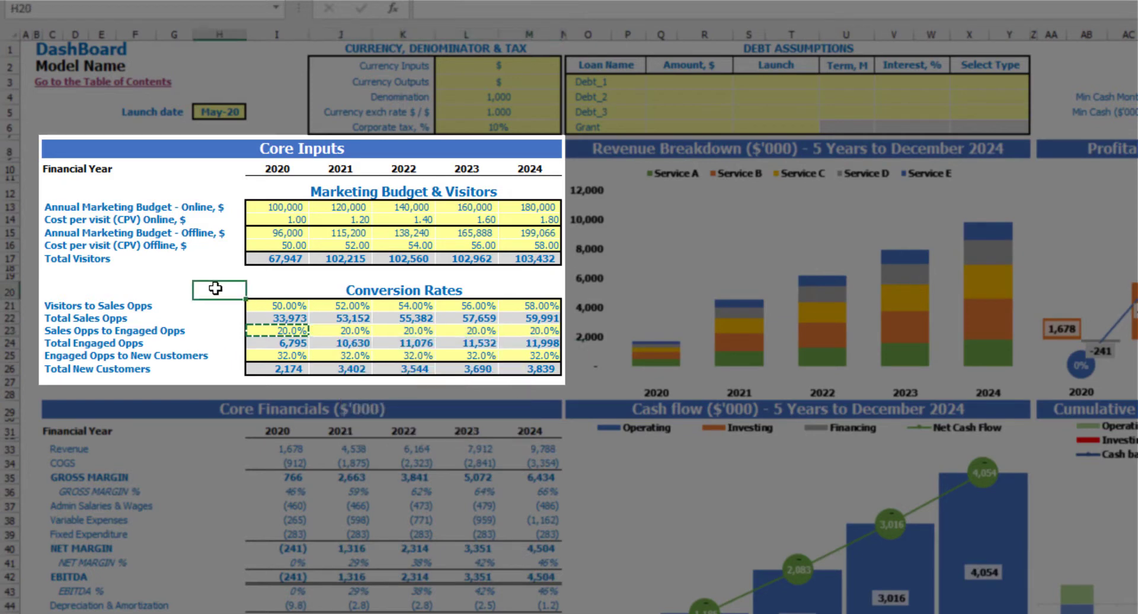
- Check the 2020 Sales Opps to Engaged Opps rate and the Total Engaged Opps for each year from 2020 to 2024
left_click(284, 333)
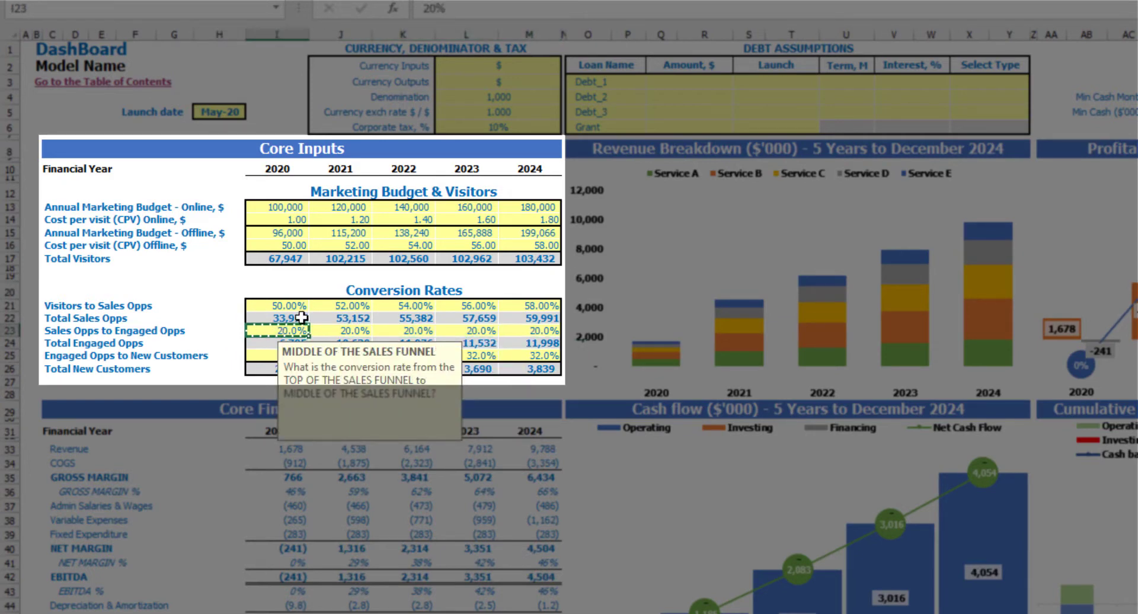
left_click(213, 285)
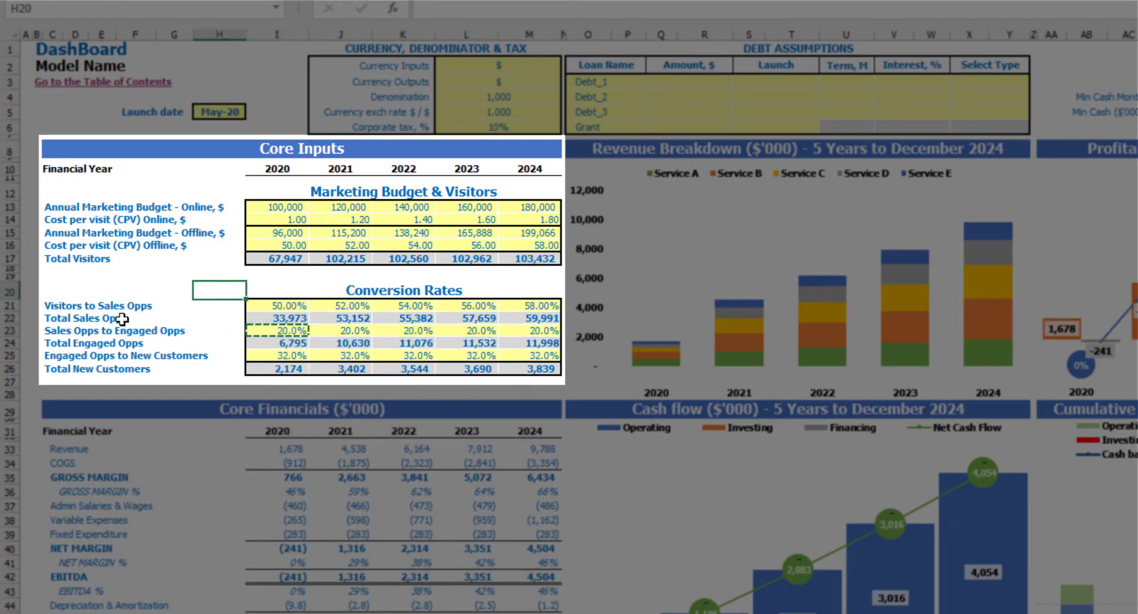
left_click(274, 348)
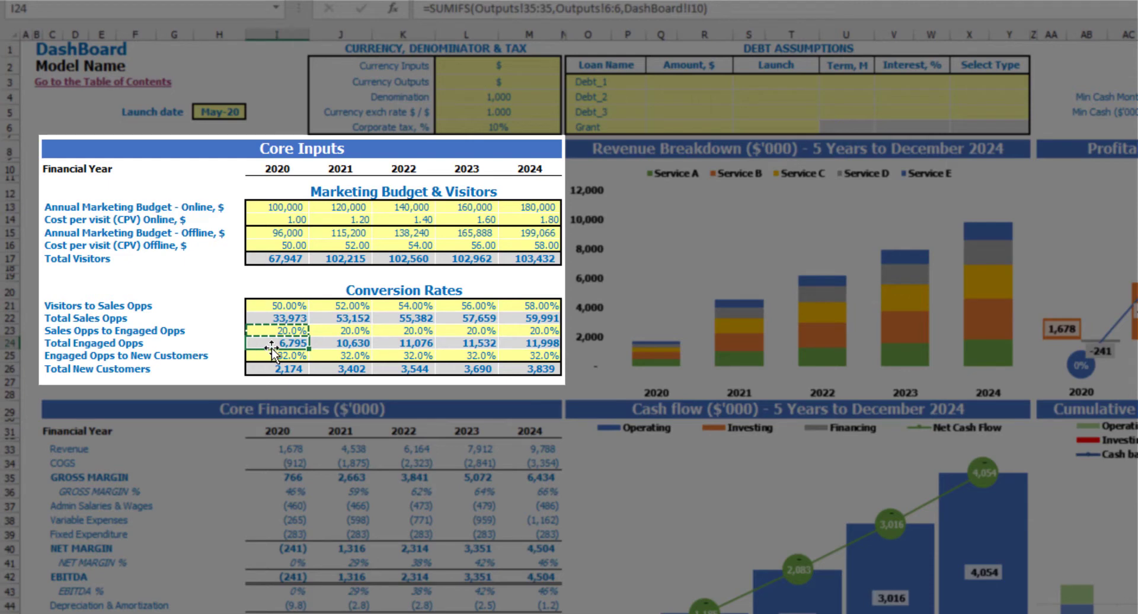
left_click(355, 342)
left_click(404, 340)
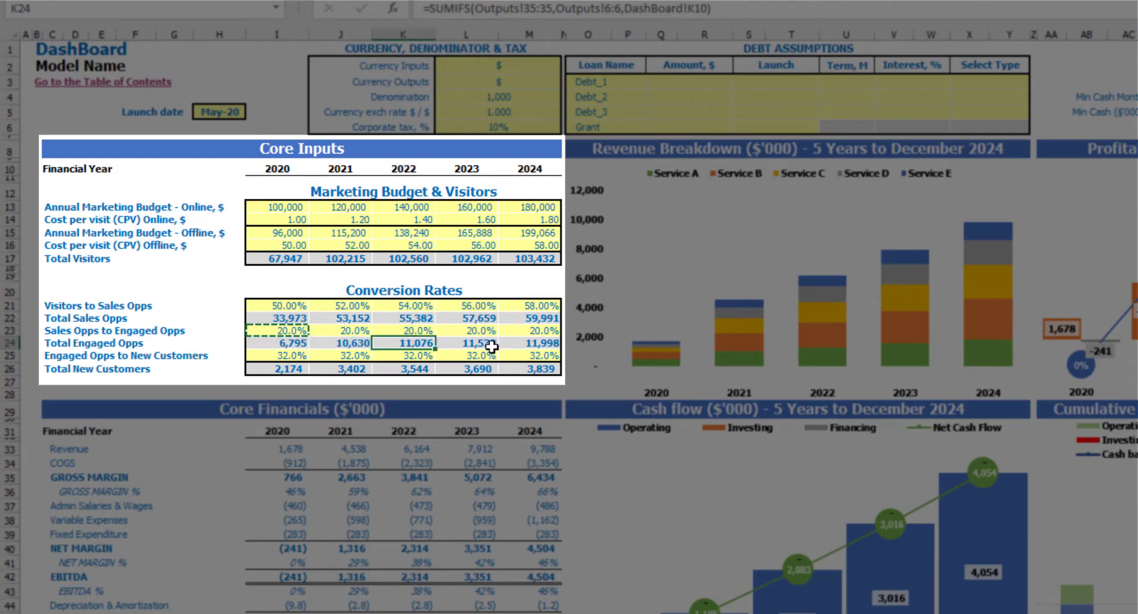
left_click(468, 342)
left_click(522, 344)
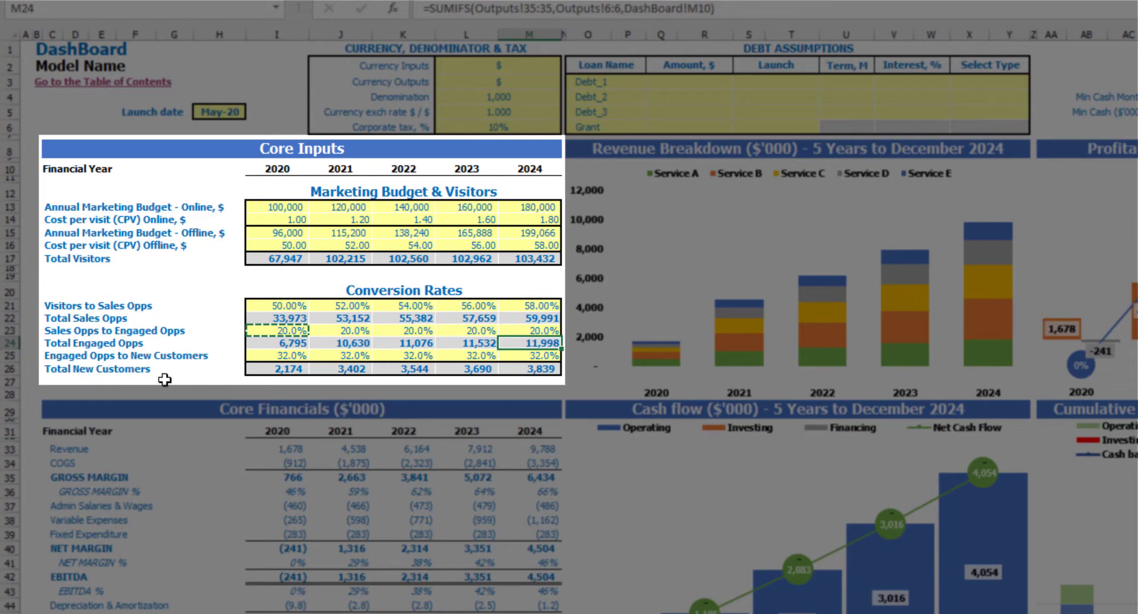
- Set the Engaged Opps to New Customers conversion rates for 2020–2024 to 10%, 11%, 12%, 13% and 14%
left_click(274, 357)
type("10")
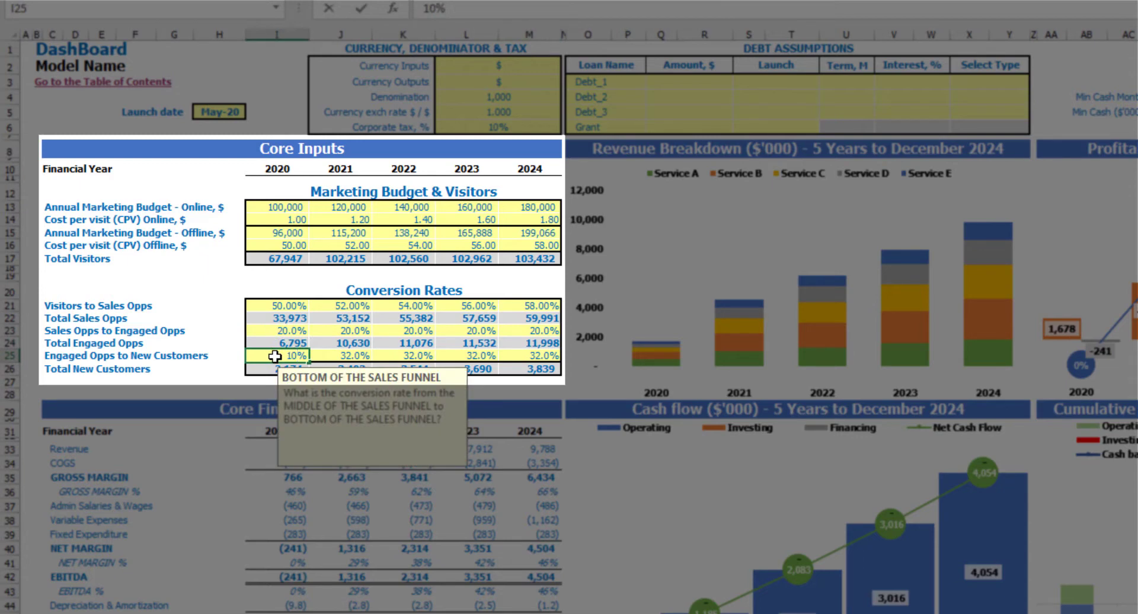
key("Return")
key("Right")
key("Up")
type("11")
key("Right")
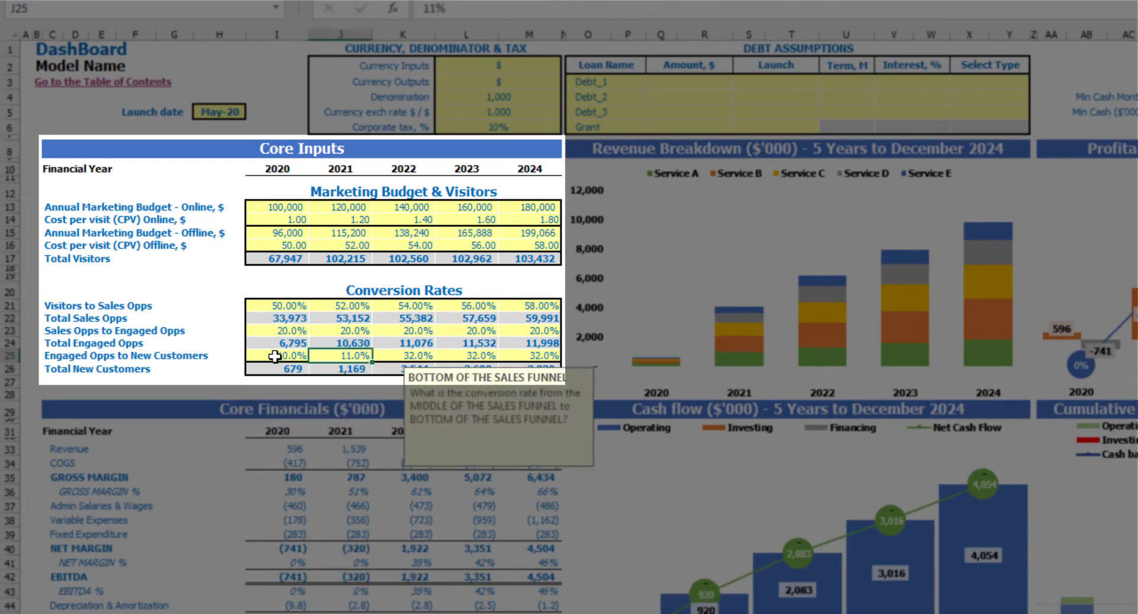
type("12")
key("Right")
type("1")
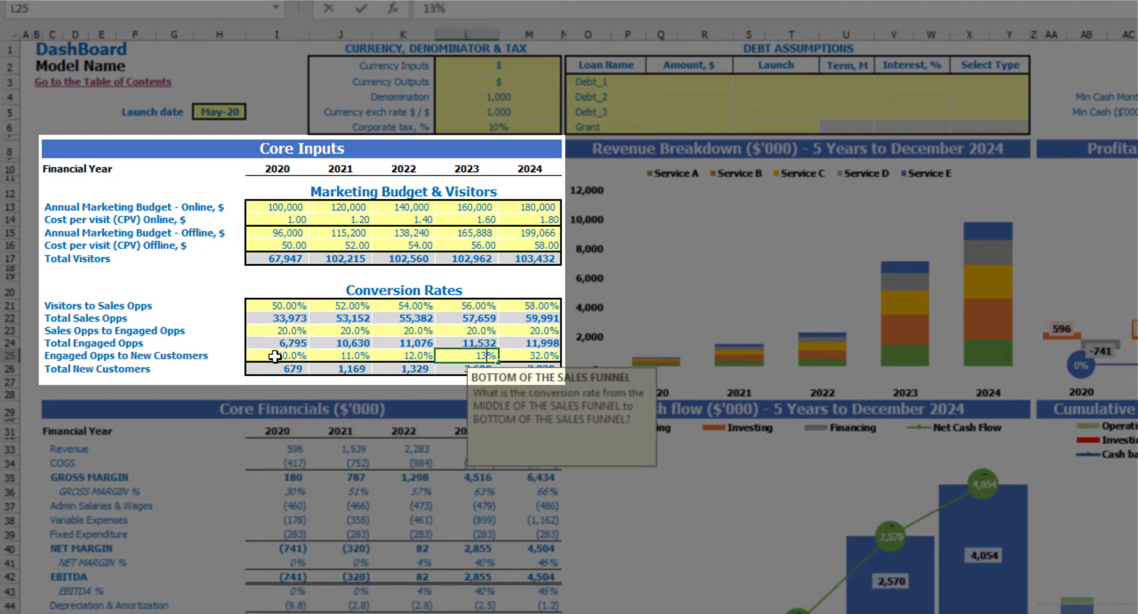
type("3")
key("Return")
left_click(297, 343)
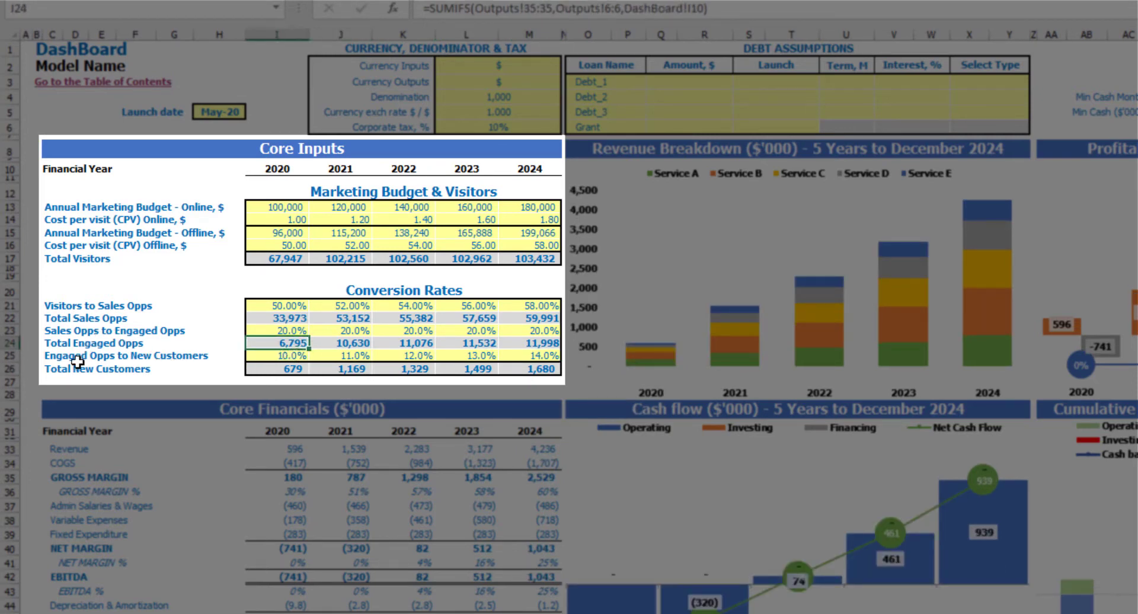
left_click(286, 372)
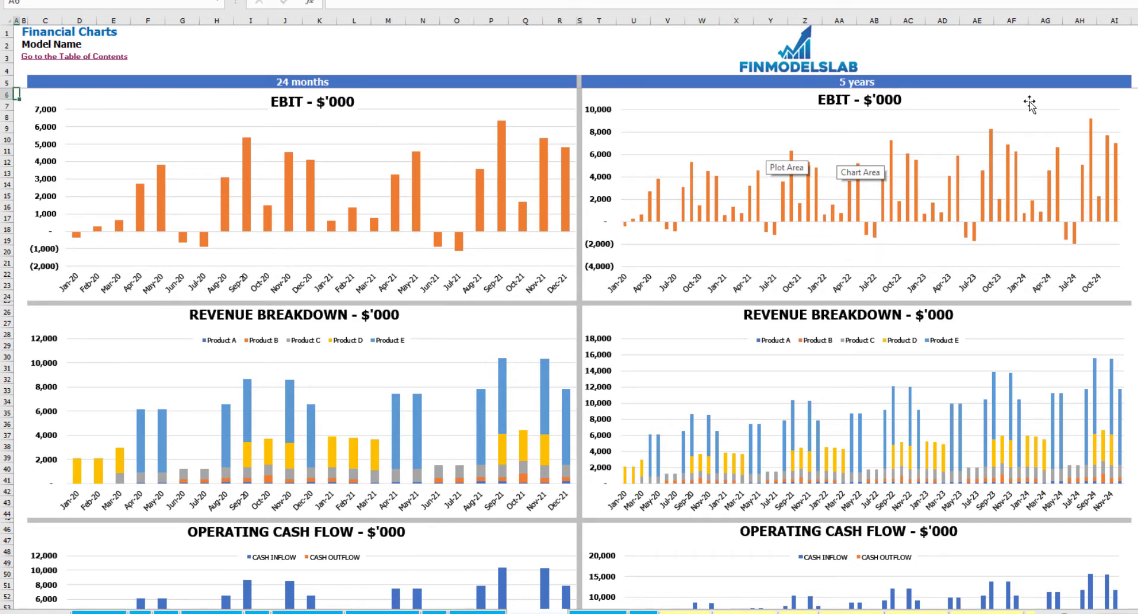
- Review the 24-month and 5-year EBIT, Revenue Breakdown, Operating Cash Flow and Cash Balance charts on the Financial Charts sheet
left_click(1137, 207)
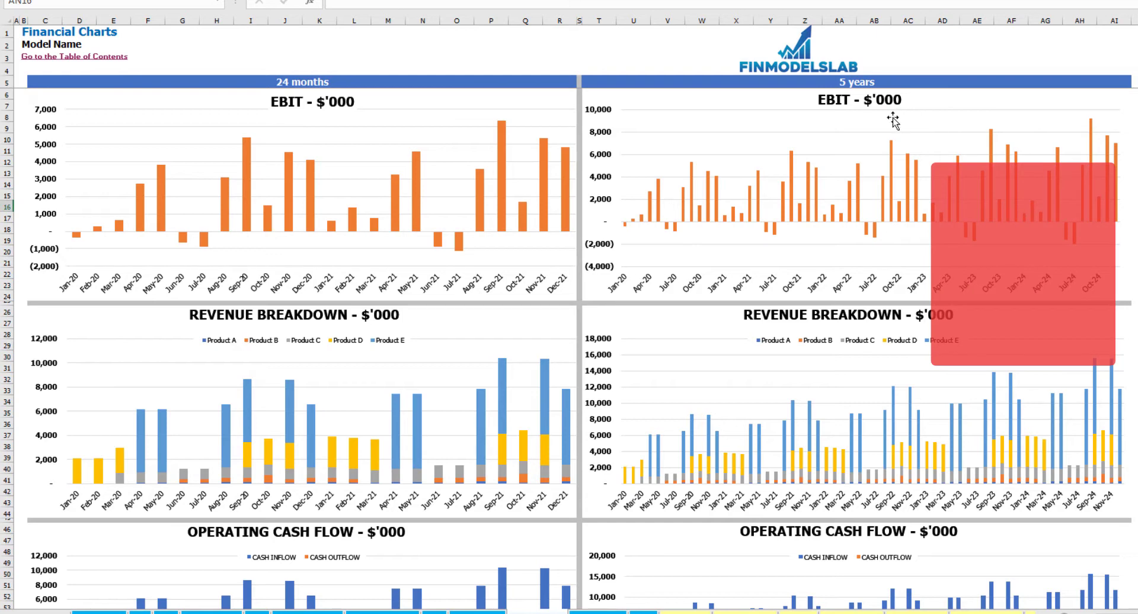
scroll(374, 278, "down", 3)
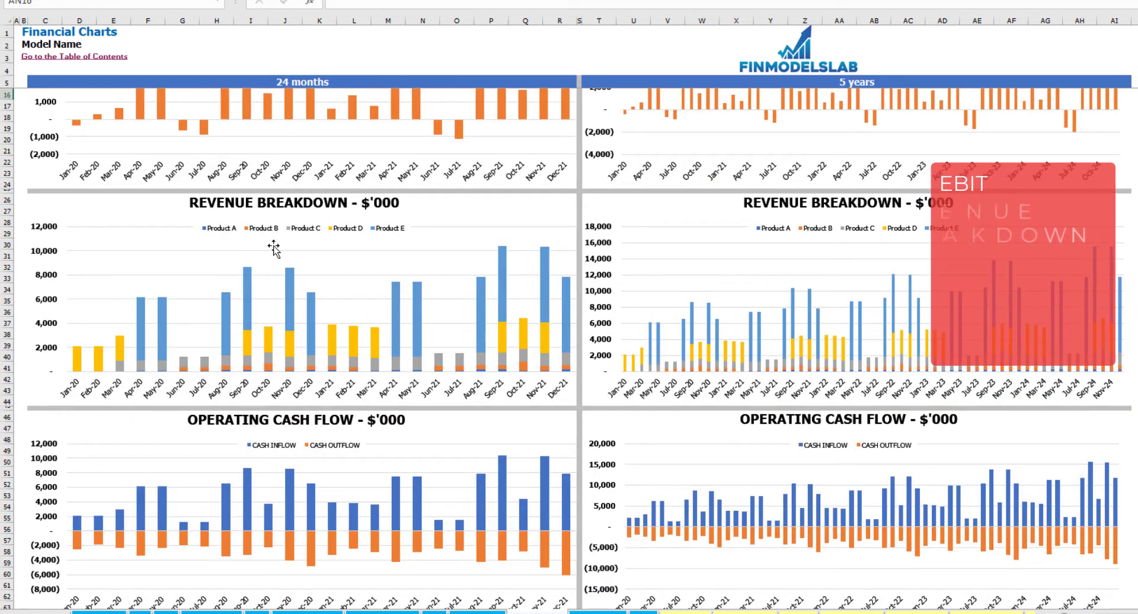
scroll(376, 243, "down", 10)
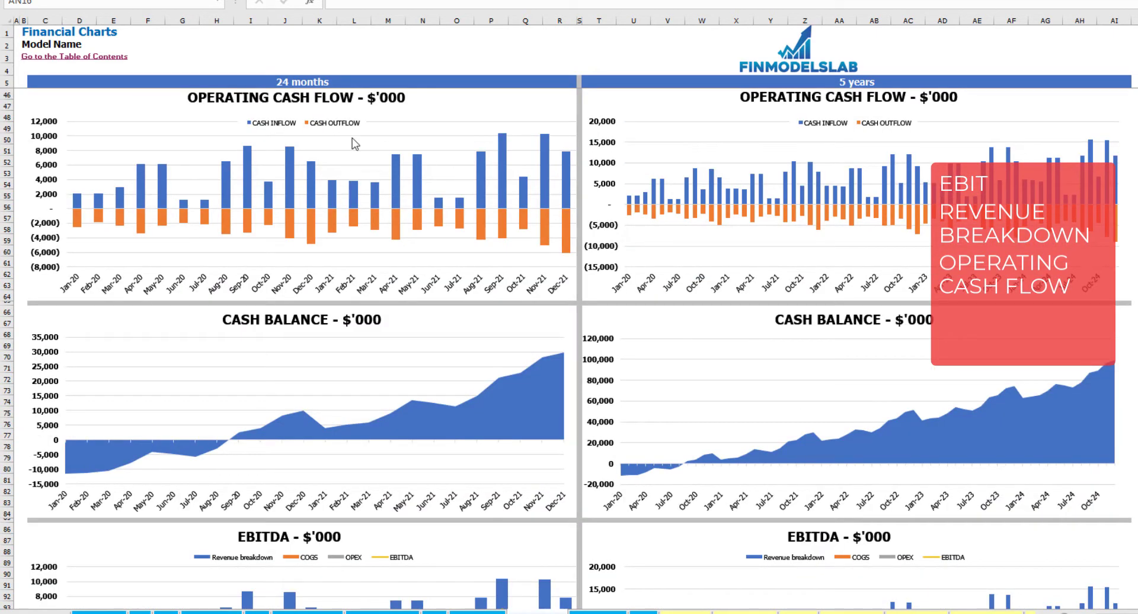
scroll(359, 350, "down", 4)
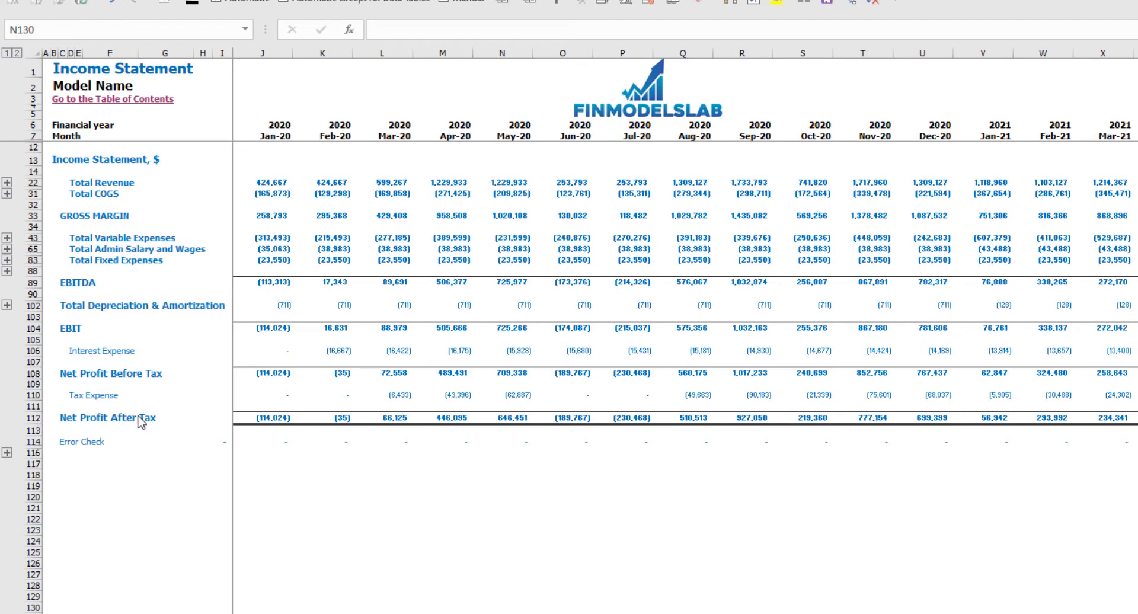
- Expand the Fixed Expenses, Variable Expenses and Revenue detail rows in the Income Statement
left_click(8, 260)
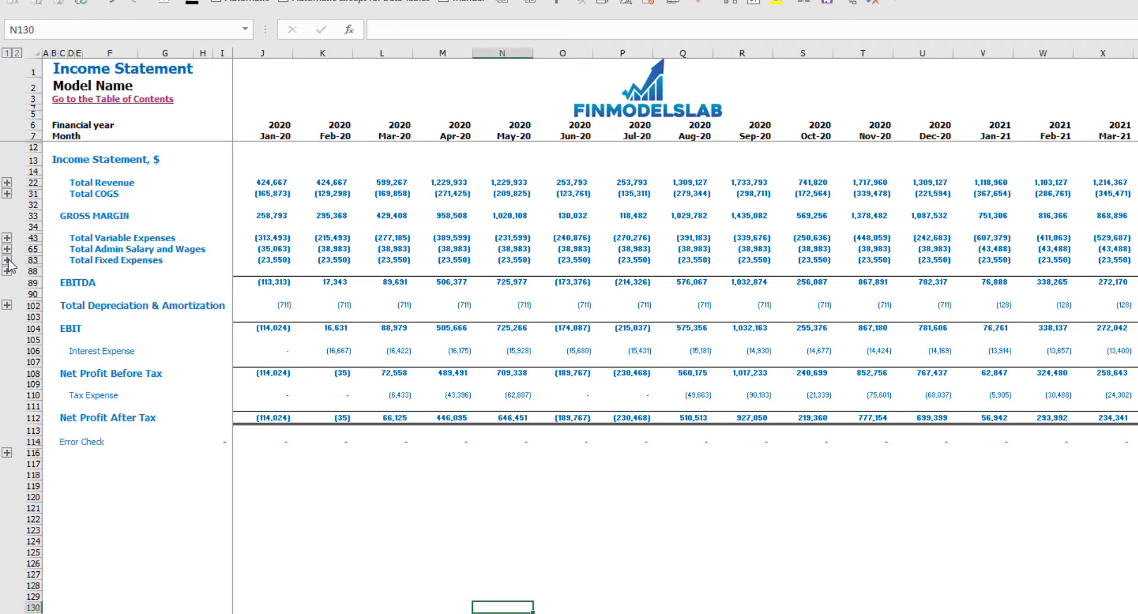
left_click(8, 260)
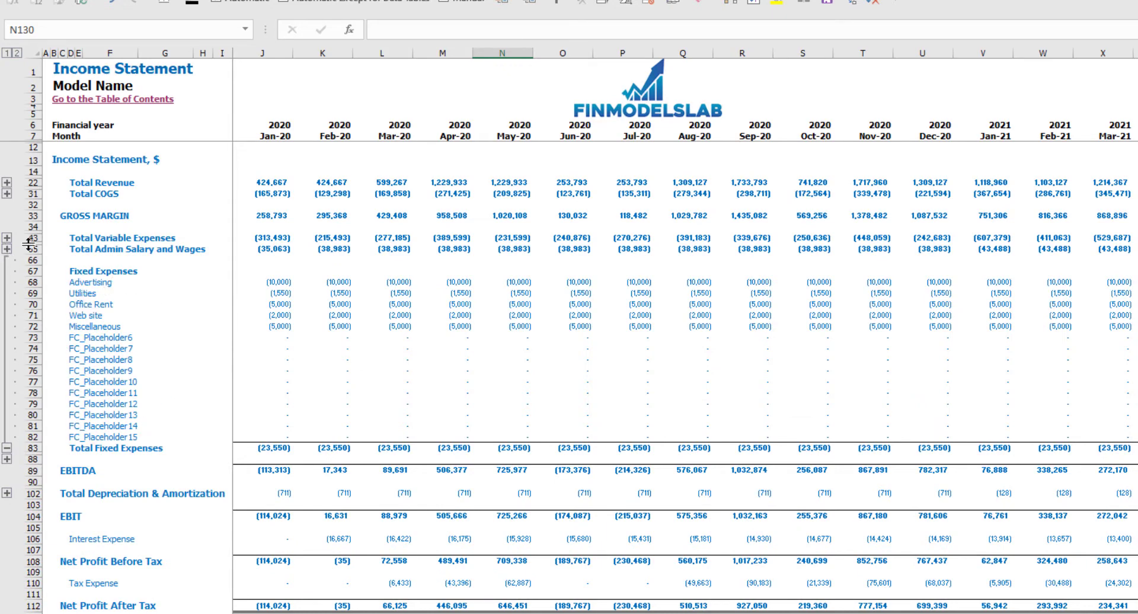
left_click(7, 238)
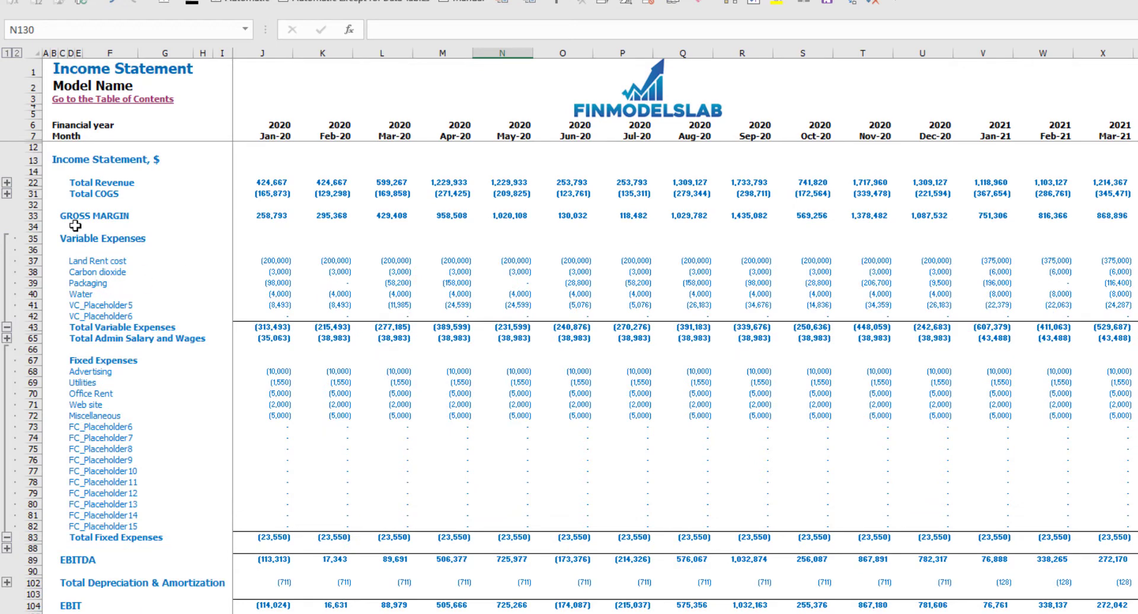
left_click(8, 182)
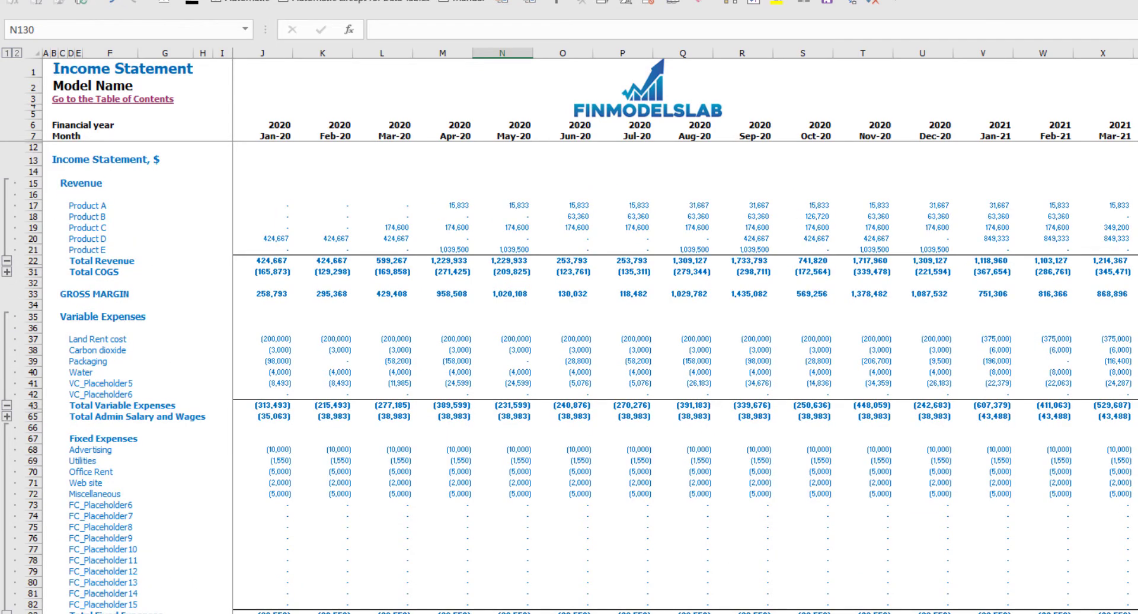
- Go through the Cash Flow Statement and its indirect-method version to the Financial Statements Summary sheet
key("ctrl+Page_Down")
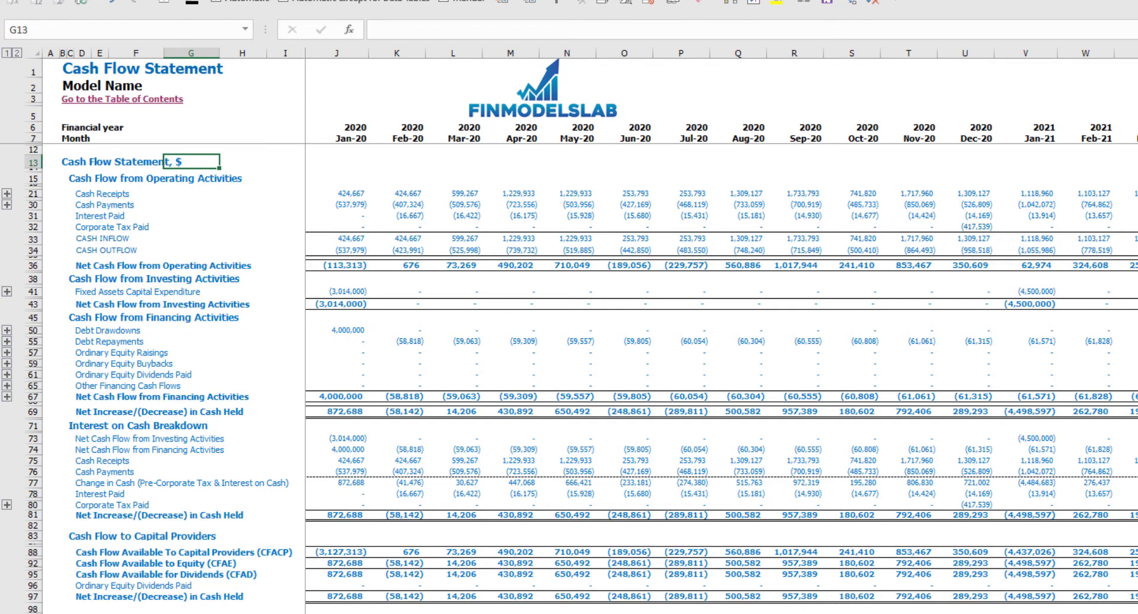
key("ctrl+Page_Down")
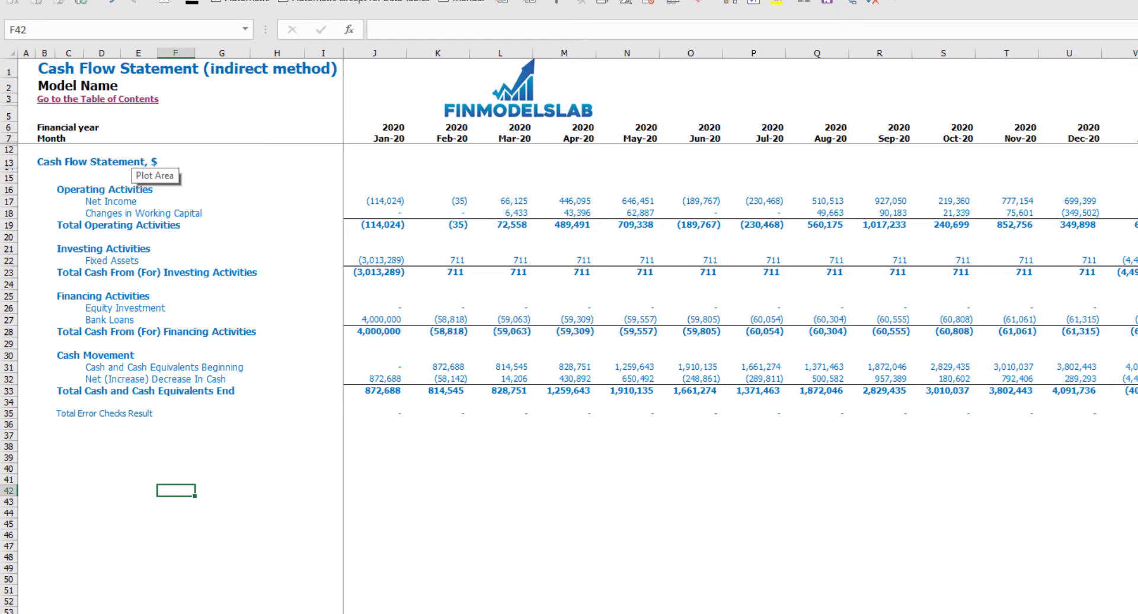
key("ctrl+Page_Down")
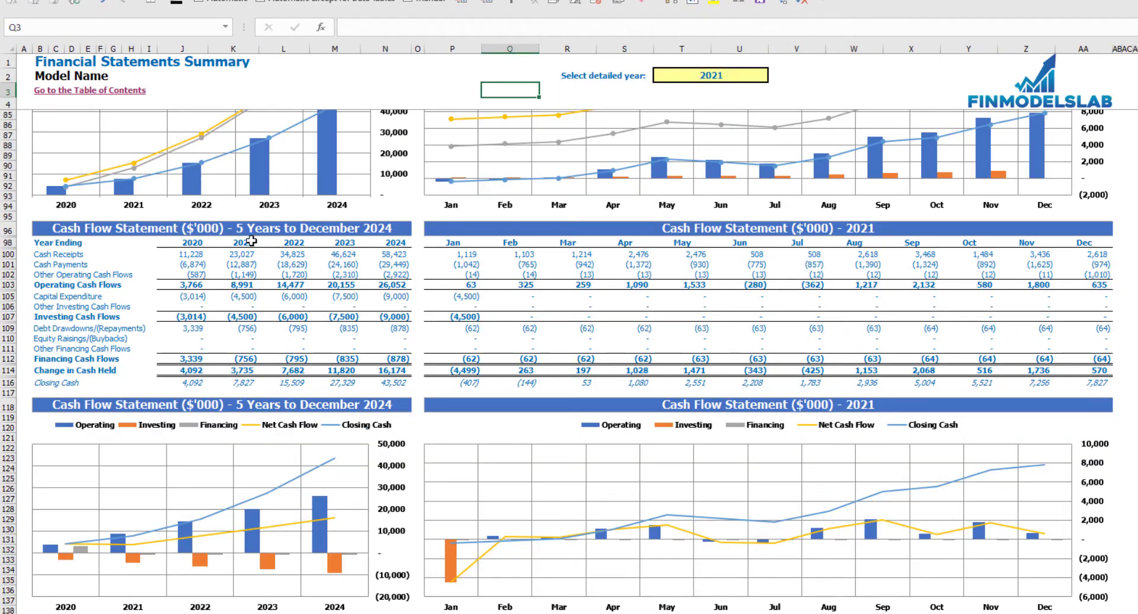
- Set the detailed year of the Financial Statements Summary to 2022
scroll(251, 240, "up", 20)
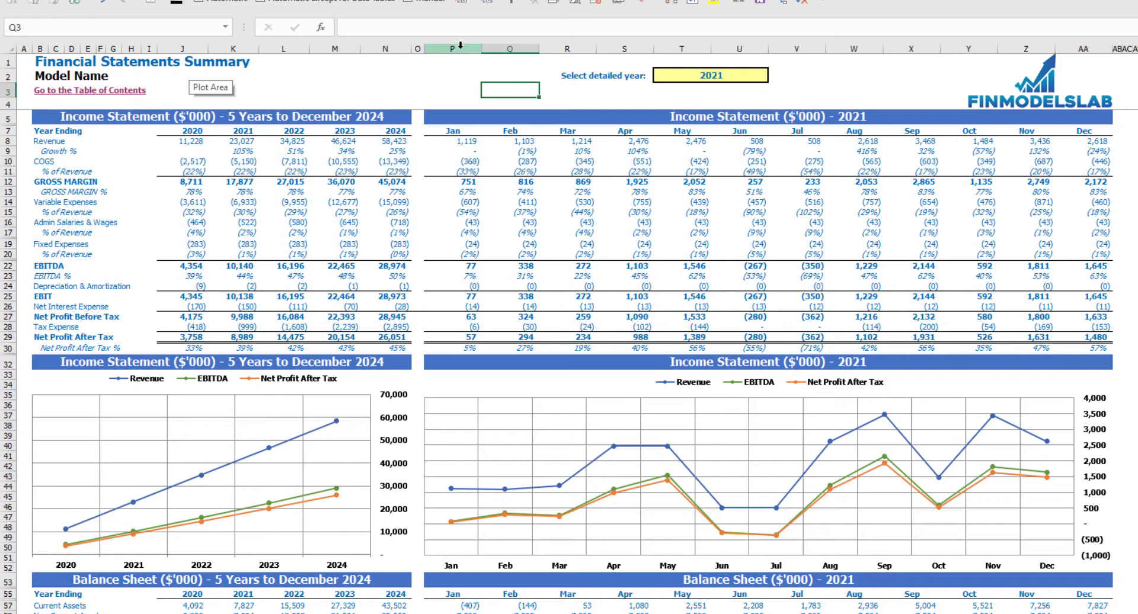
left_click(764, 75)
left_click(775, 75)
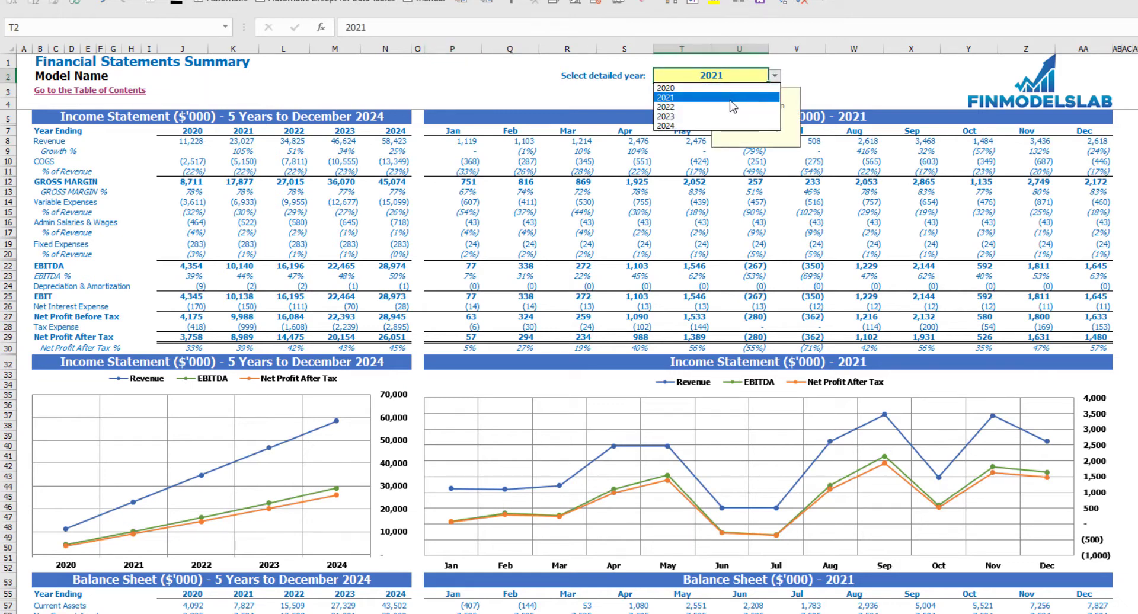
left_click(682, 105)
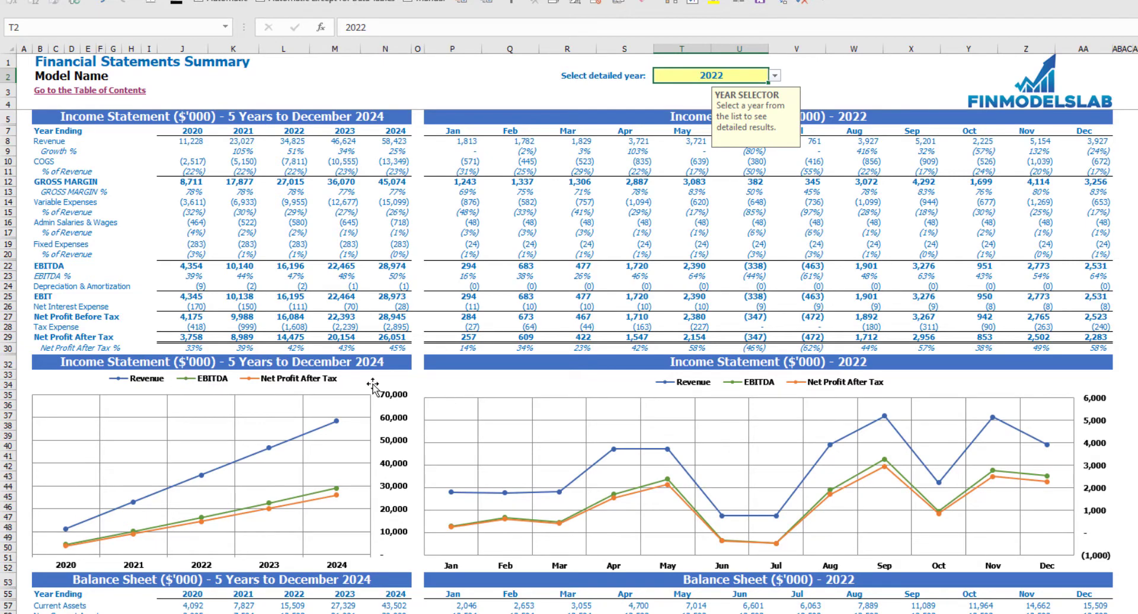
left_click(1135, 297)
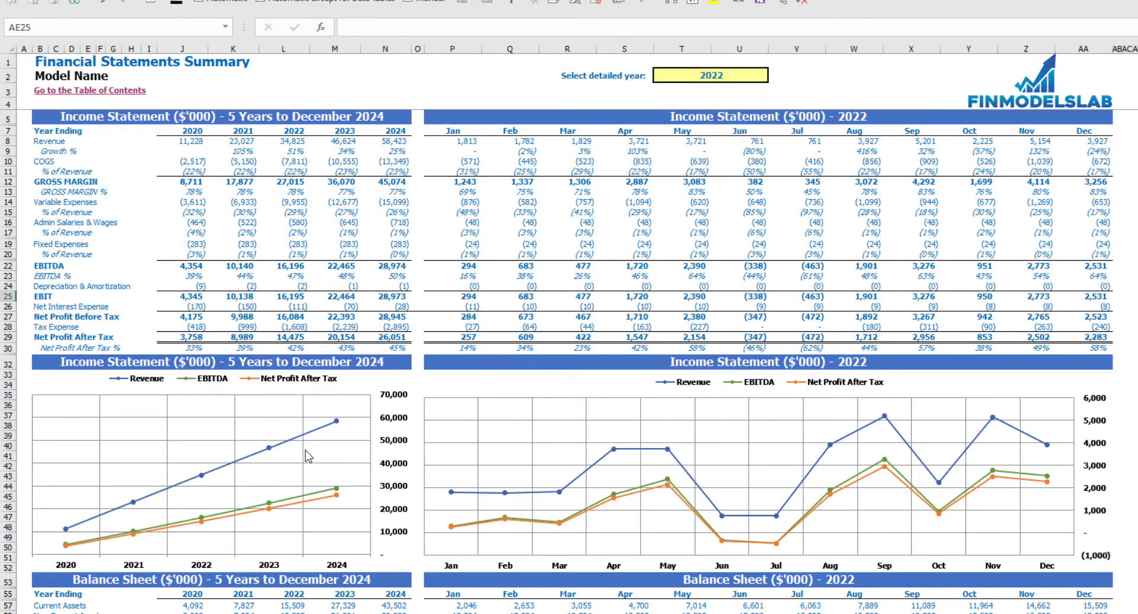
- Review the Income Statement charts, Balance Sheet and Cash Flow Statement sections of the summary for five years and 2022
scroll(305, 457, "down", 6)
scroll(306, 457, "down", 3)
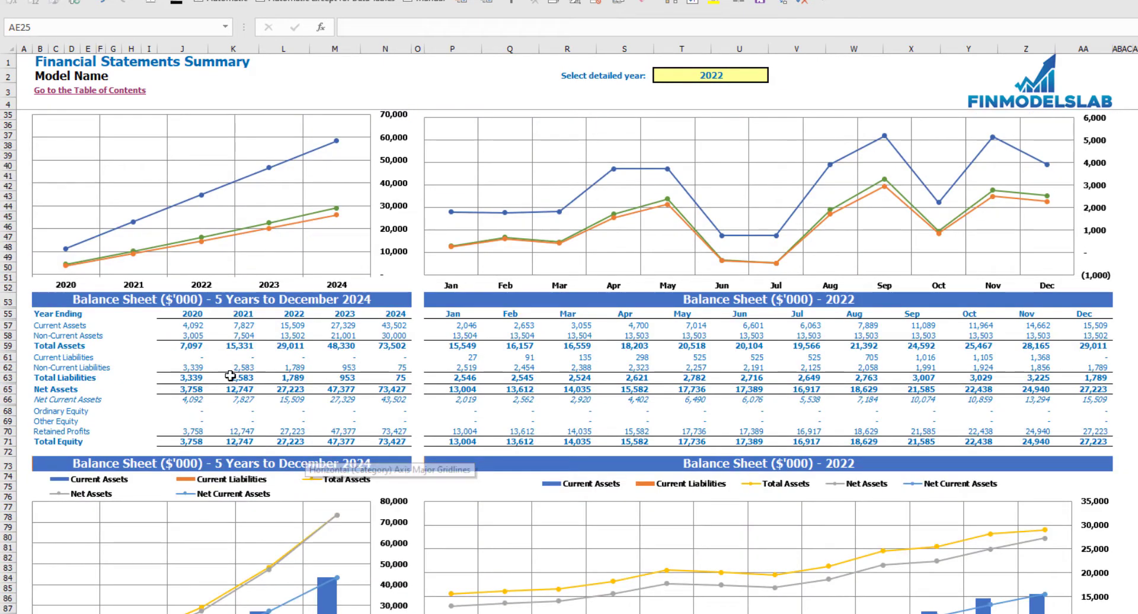
scroll(138, 339, "down", 3)
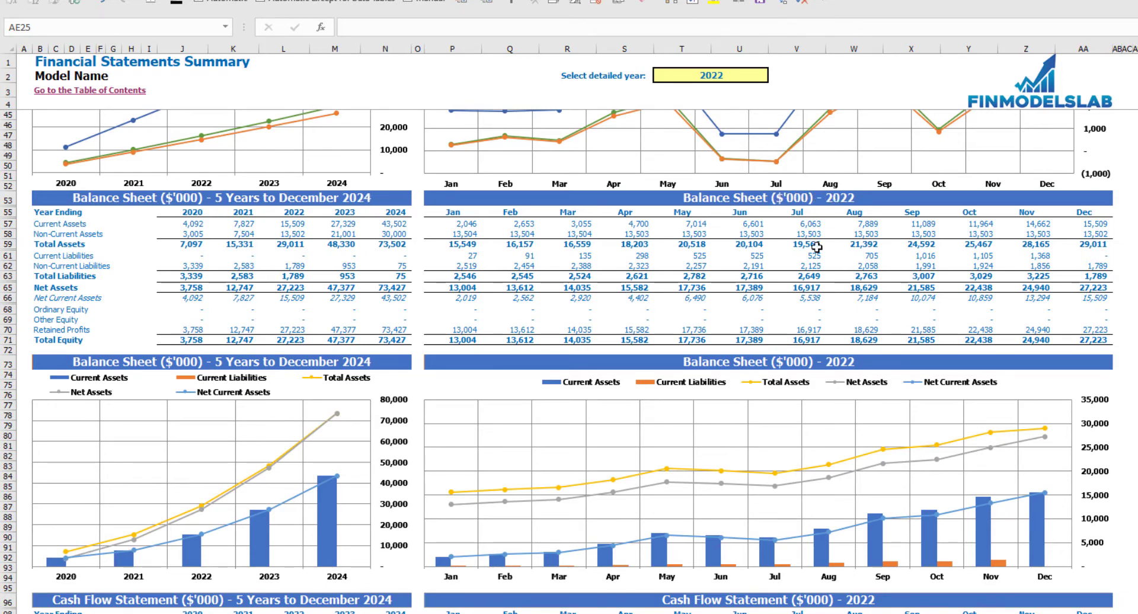
scroll(554, 350, "down", 10)
scroll(555, 350, "down", 7)
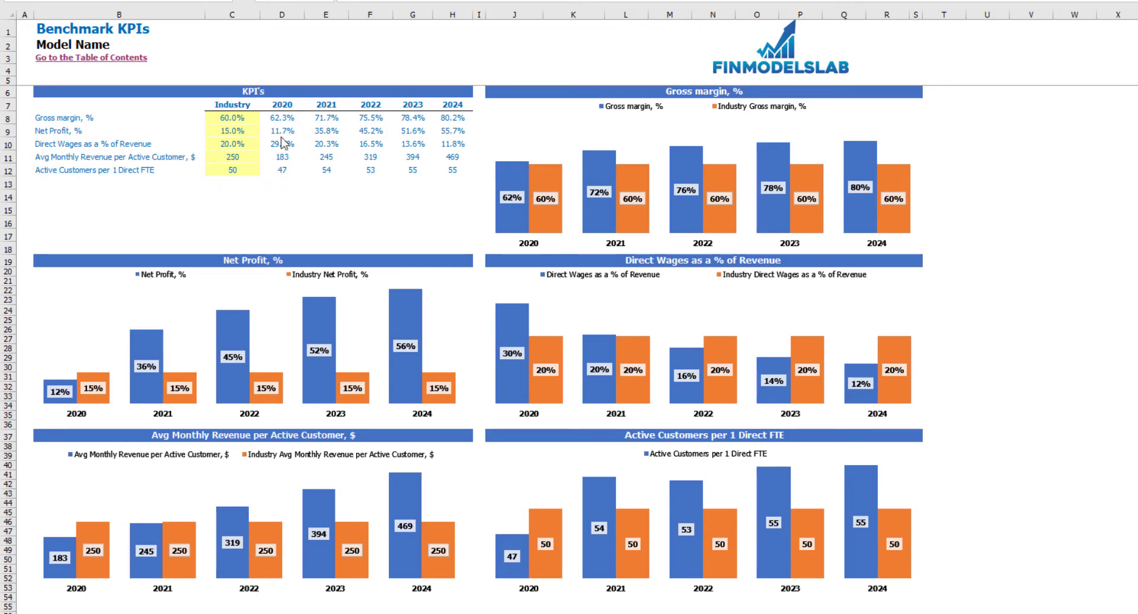
- Go through the benchmark KPI rows one by one, from Gross margin to Active Customers per 1 Direct FTE
left_click(40, 120)
key("Down")
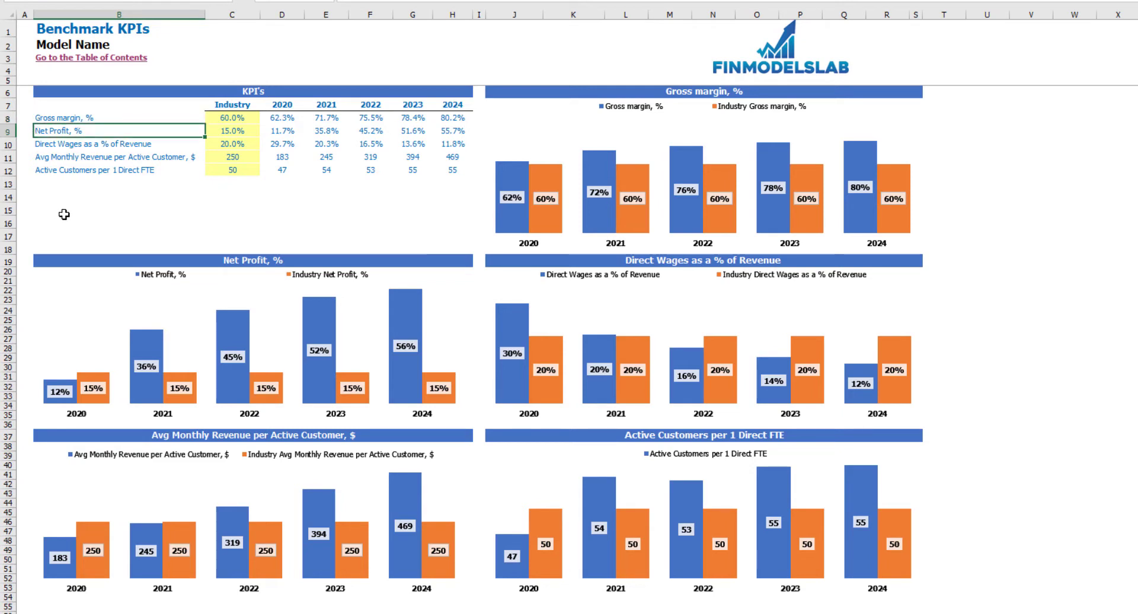
key("Down")
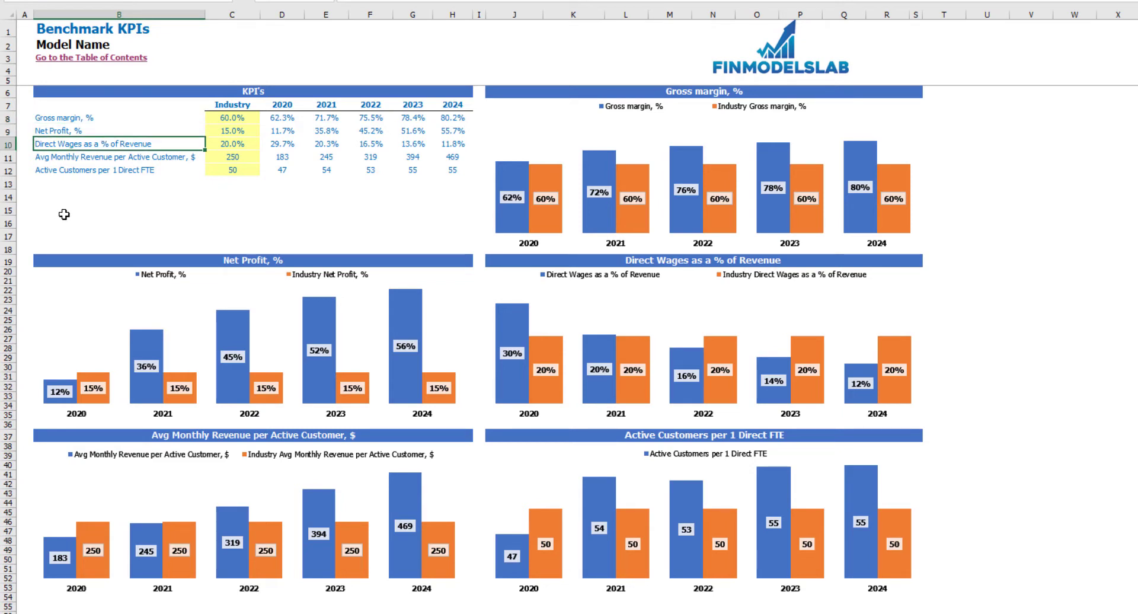
key("Down")
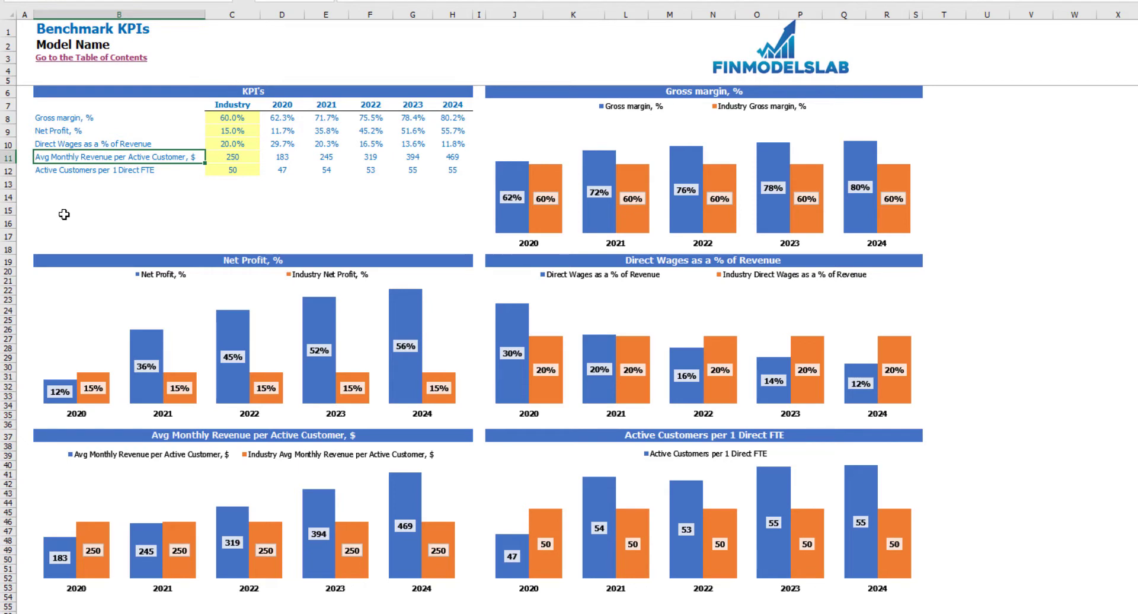
key("Down")
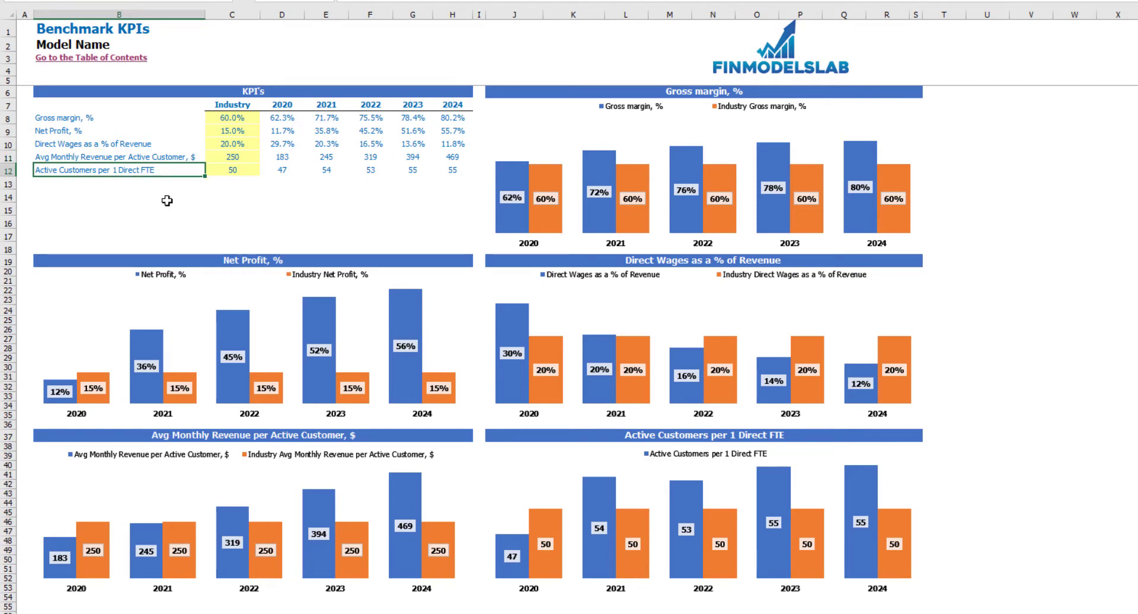
- Set the industry benchmark for Gross margin to 65%
left_click(224, 118)
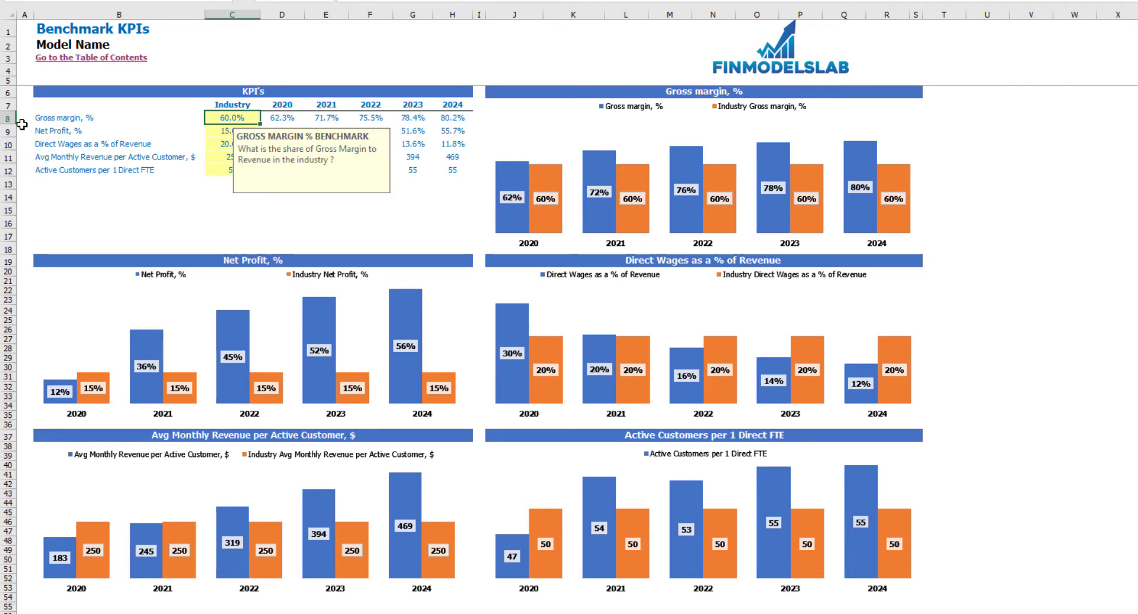
type("65")
key("Return")
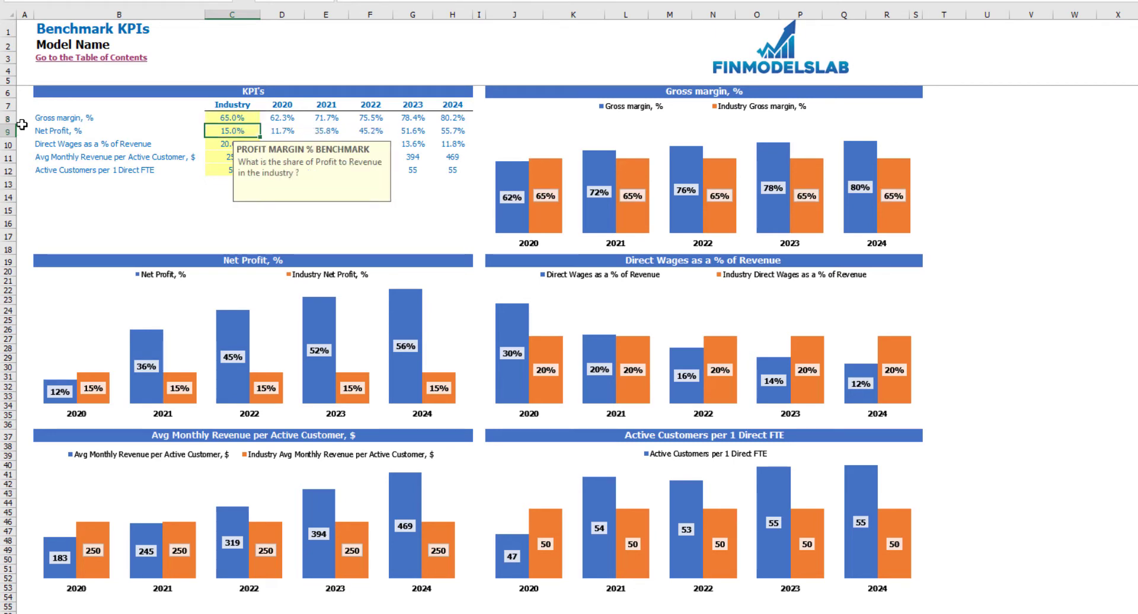
- Highlight the 2020–2024 values of all five KPIs to compare them with the industry benchmarks
left_click(440, 196)
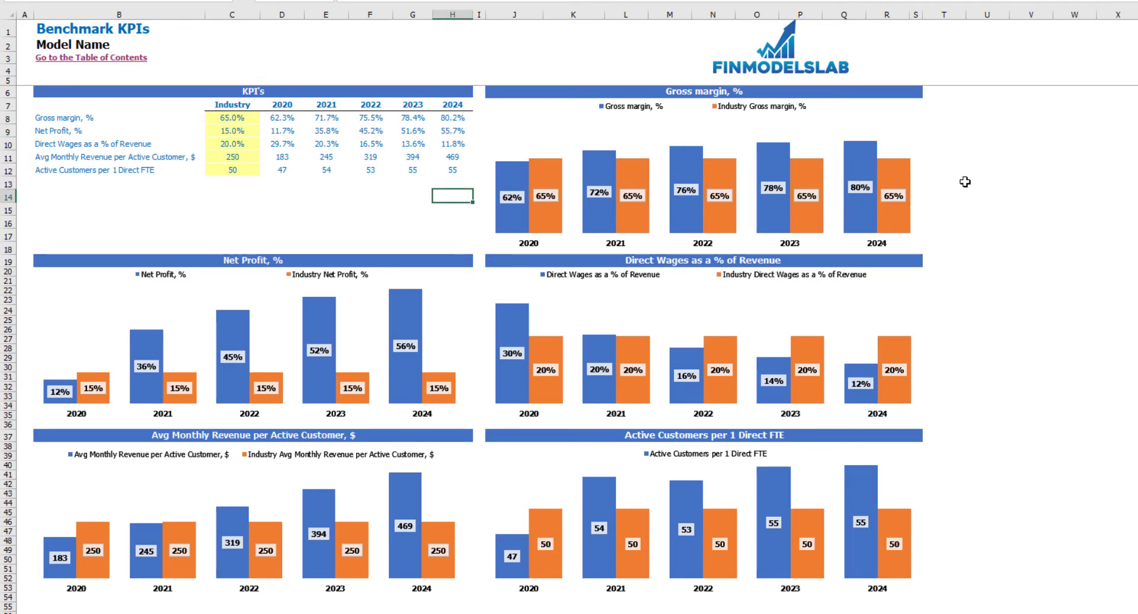
left_click_drag(267, 116, 444, 172)
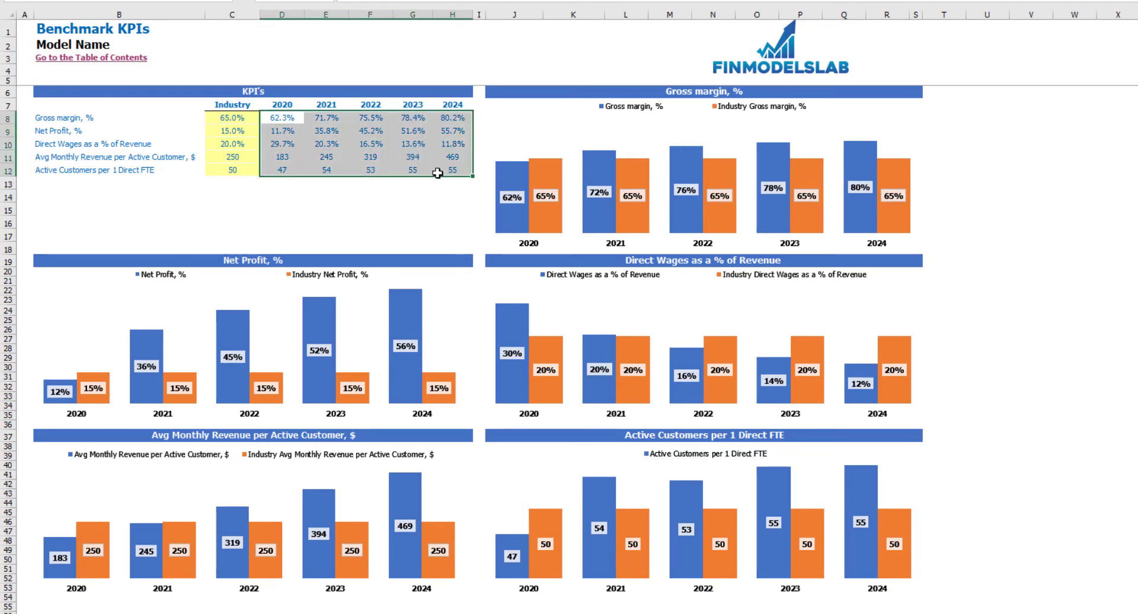
left_click(314, 216)
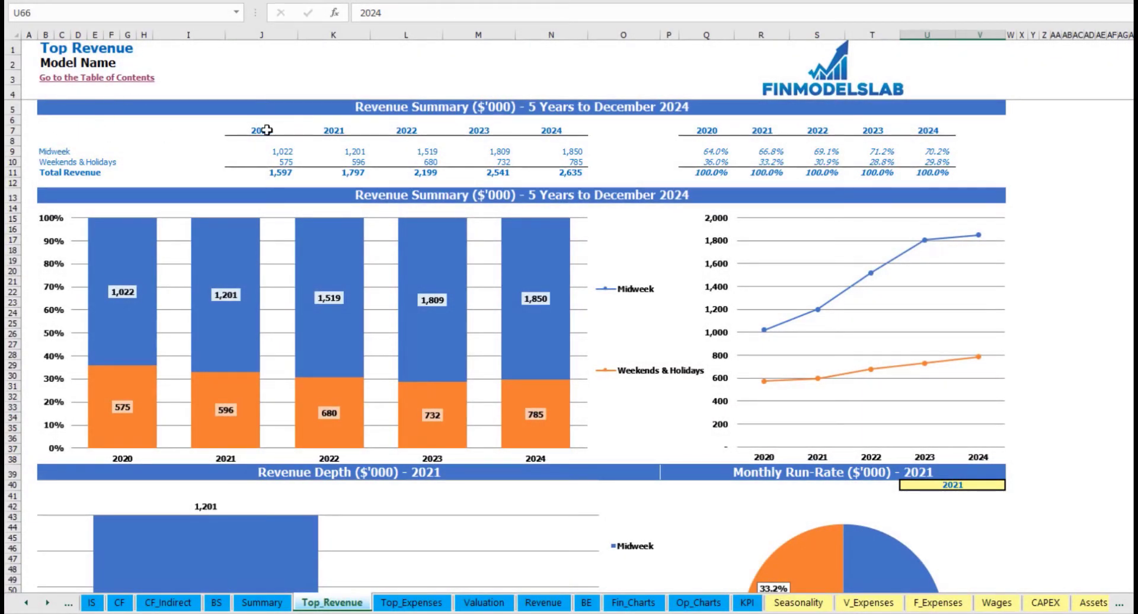
- Highlight the 2020–2024 revenue amounts and percentage shares for Midweek and Weekends & Holidays in the Top Revenue summary
left_click_drag(270, 149, 569, 172)
left_click_drag(712, 155, 933, 175)
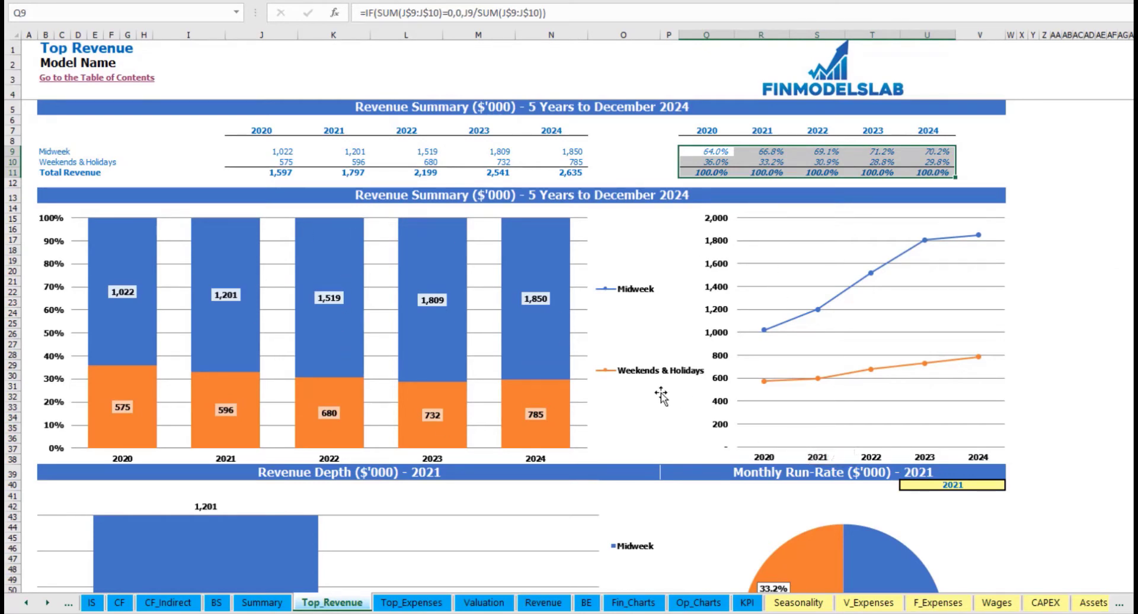
- Set the detailed year for the Revenue Depth and Monthly Run-Rate charts on Top Revenue to 2022
scroll(836, 448, "down", 7)
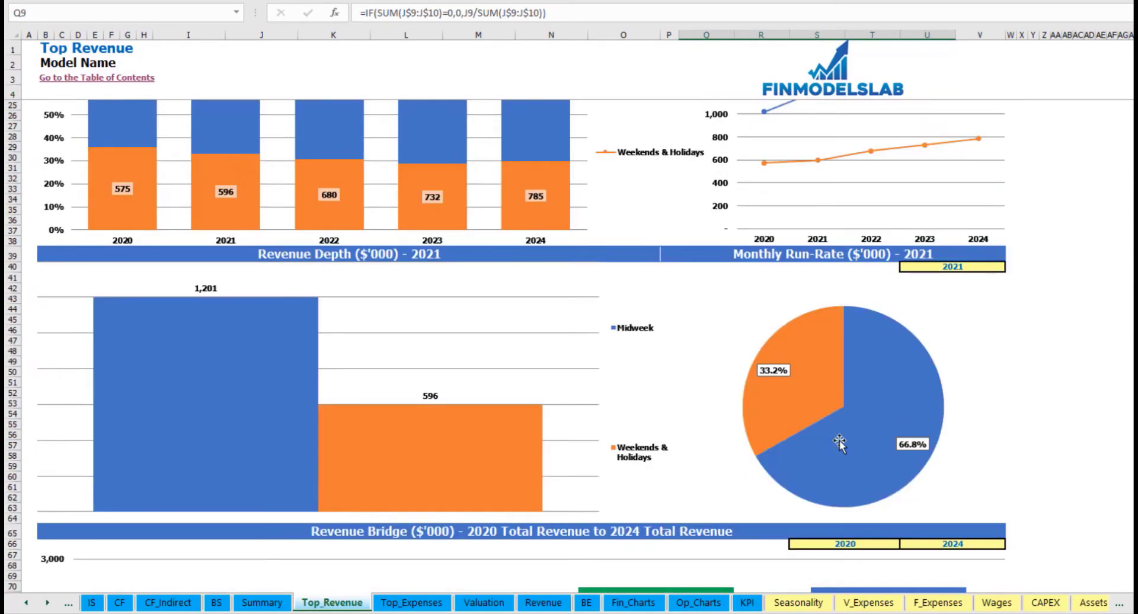
left_click(1004, 268)
left_click(1011, 268)
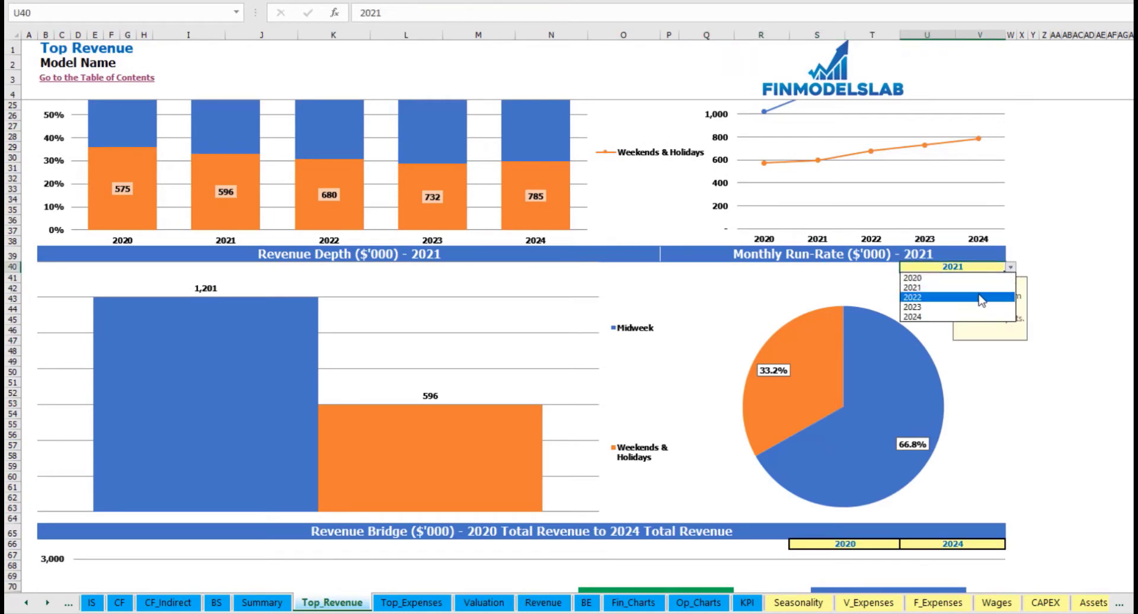
left_click(925, 294)
left_click(757, 255)
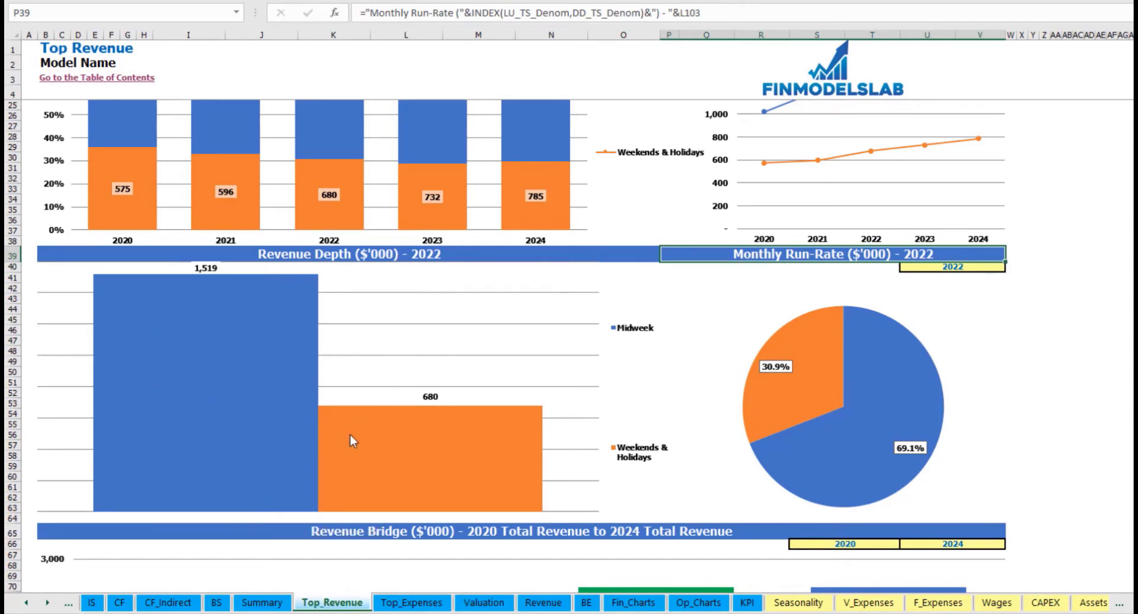
- Set the Revenue Bridge chart's first year to 2021 and its last year to 2023
scroll(354, 443, "down", 10)
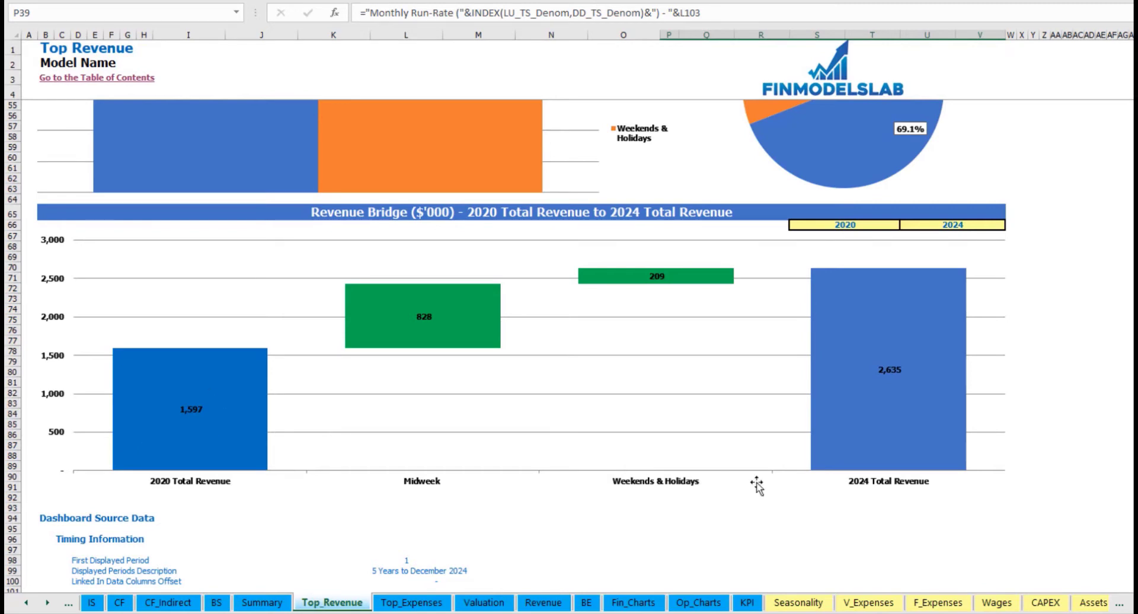
left_click(894, 225)
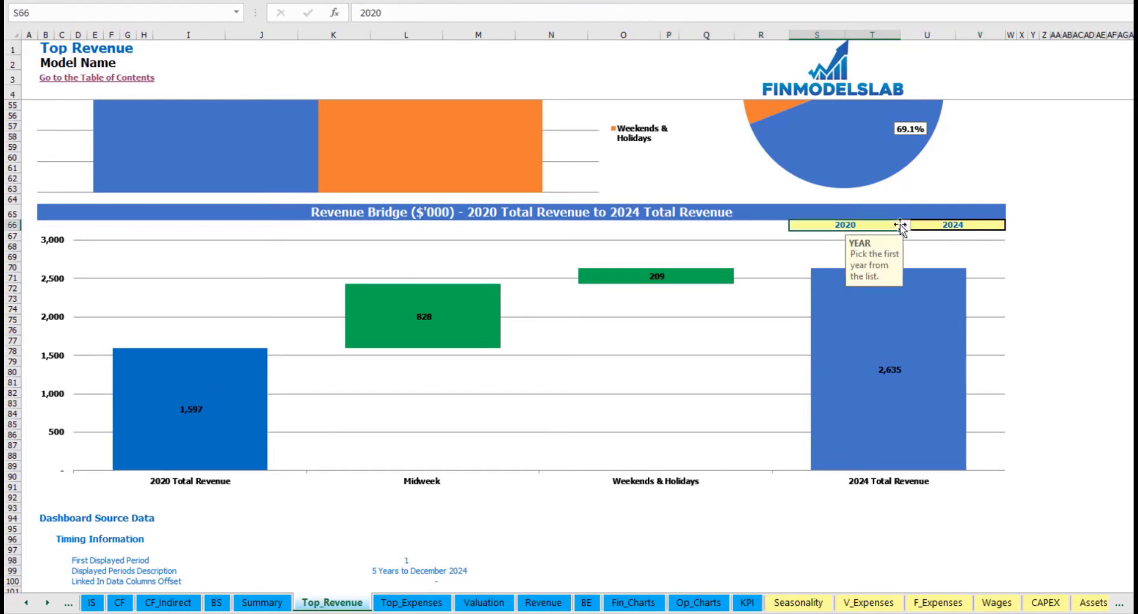
left_click(906, 226)
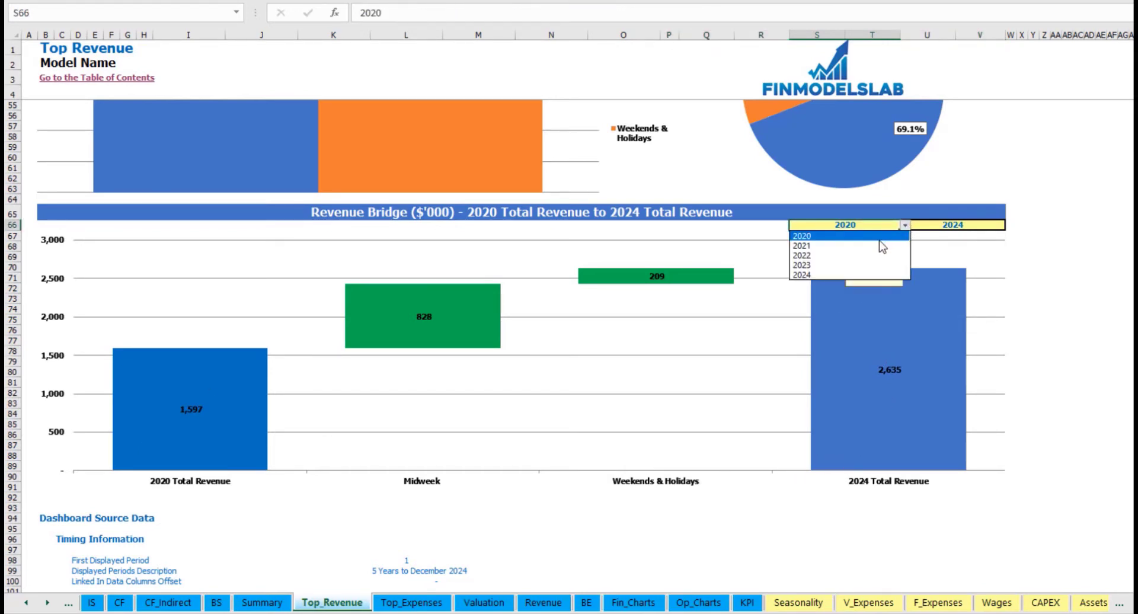
left_click(882, 245)
left_click(989, 226)
left_click(1010, 226)
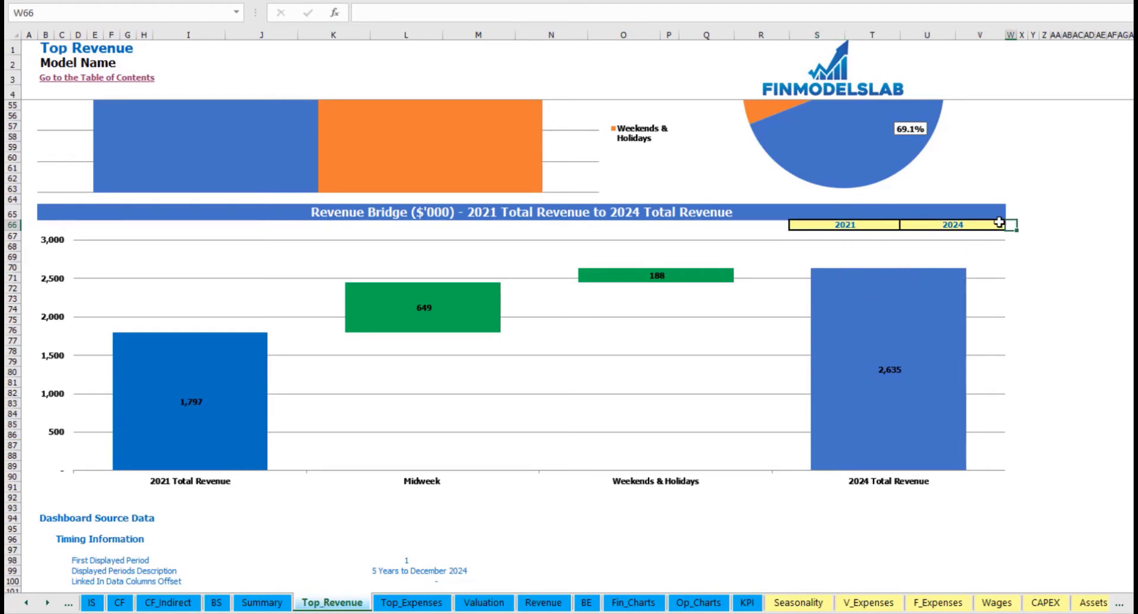
left_click(999, 224)
left_click(1011, 225)
left_click(975, 265)
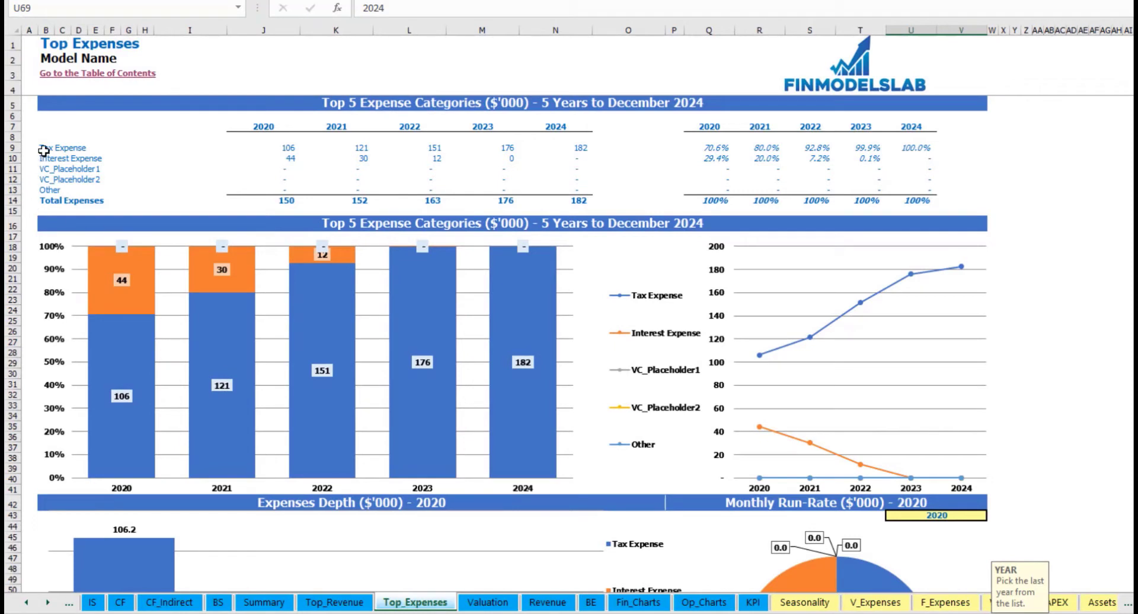
- Highlight the expense category names from Tax Expense to Other on Top Expenses and view their five-year charts
left_click_drag(43, 150, 95, 179)
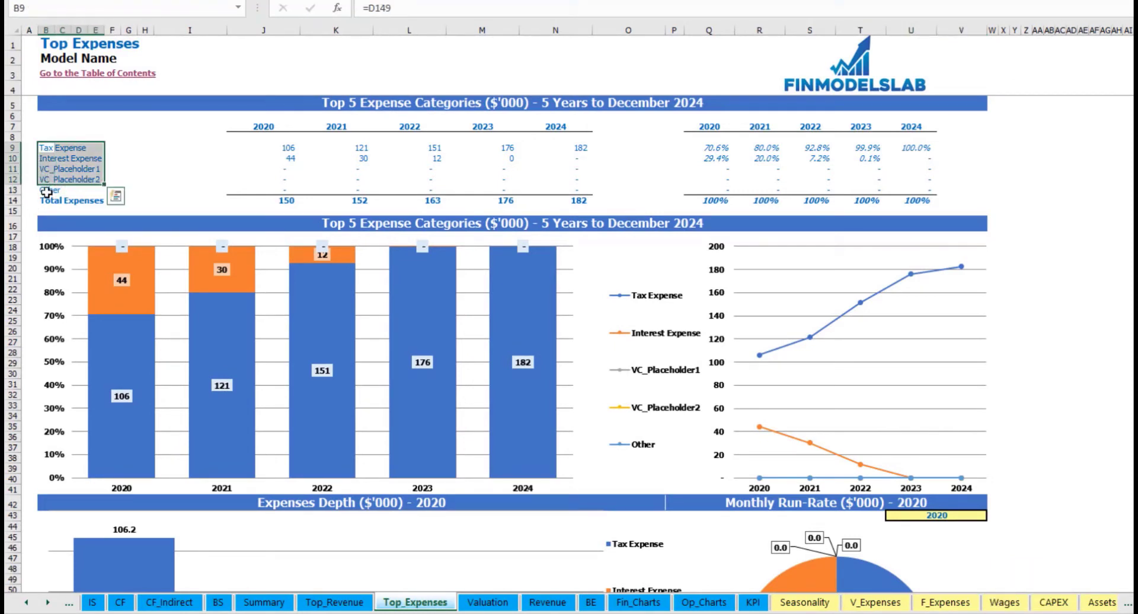
left_click(44, 190)
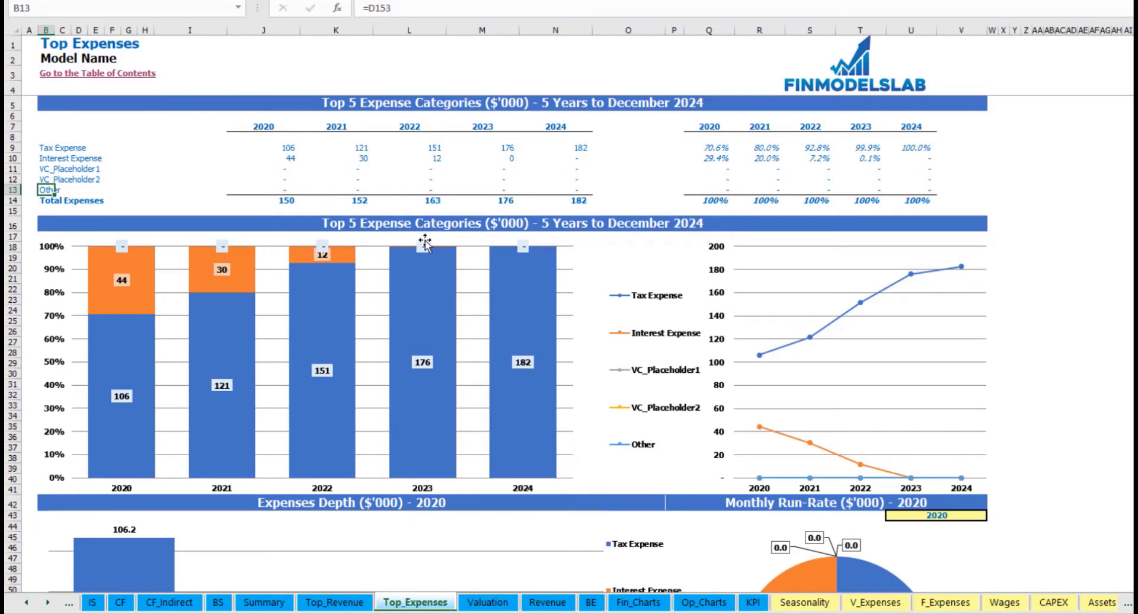
scroll(426, 237, "down", 3)
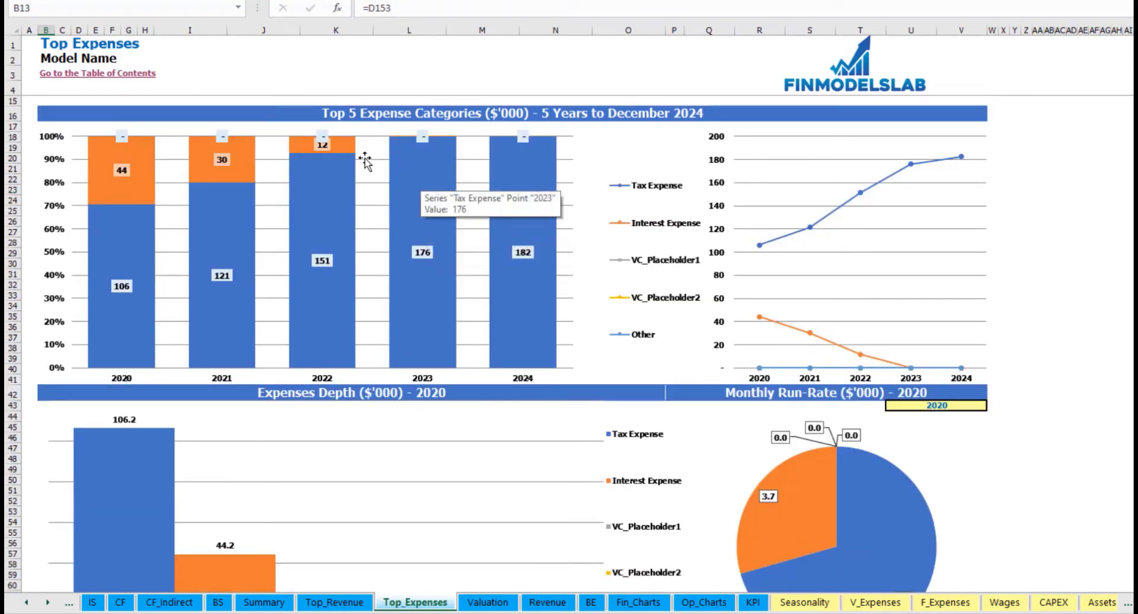
- Set the detailed year for the Expenses Depth and Monthly Run-Rate charts to 2022 and view the Expenses Bridge
scroll(379, 267, "down", 6)
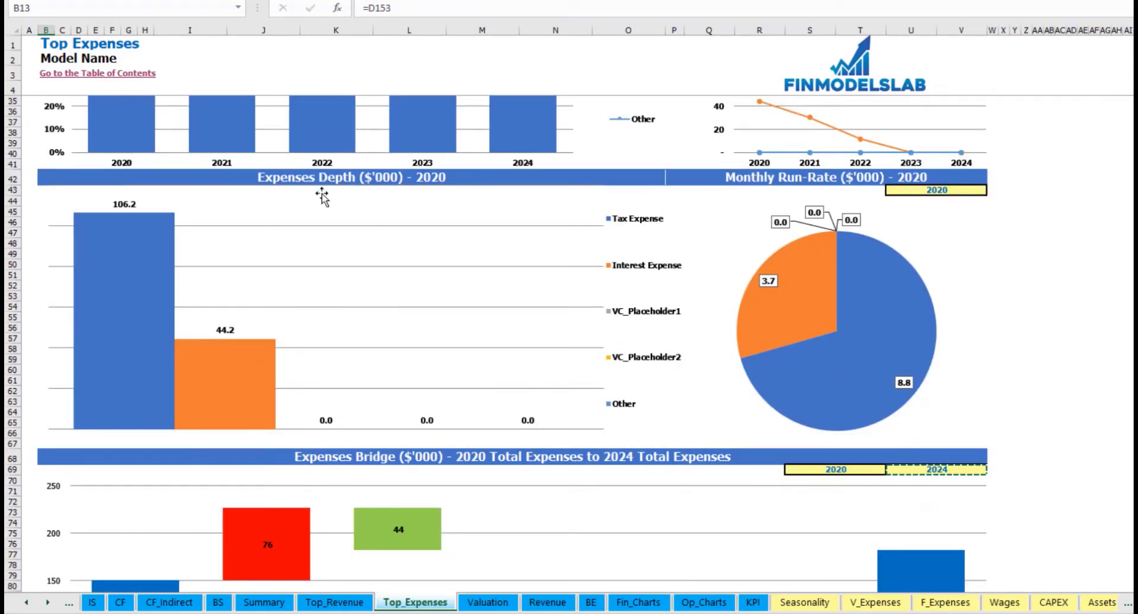
left_click(976, 190)
left_click(991, 191)
left_click(967, 220)
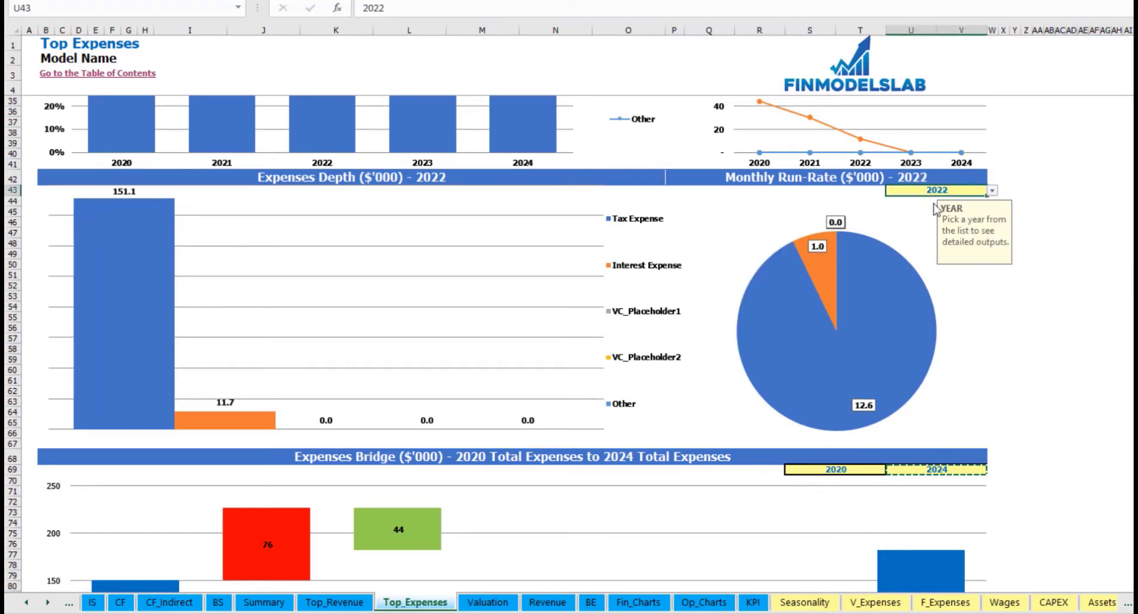
scroll(585, 363, "down", 7)
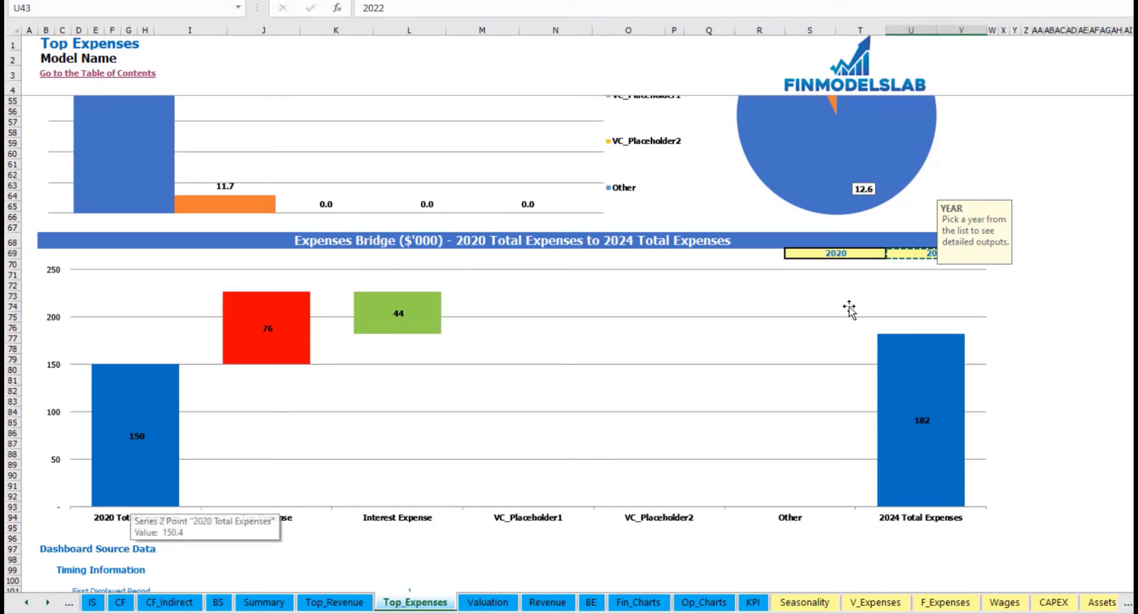
left_click(1048, 316)
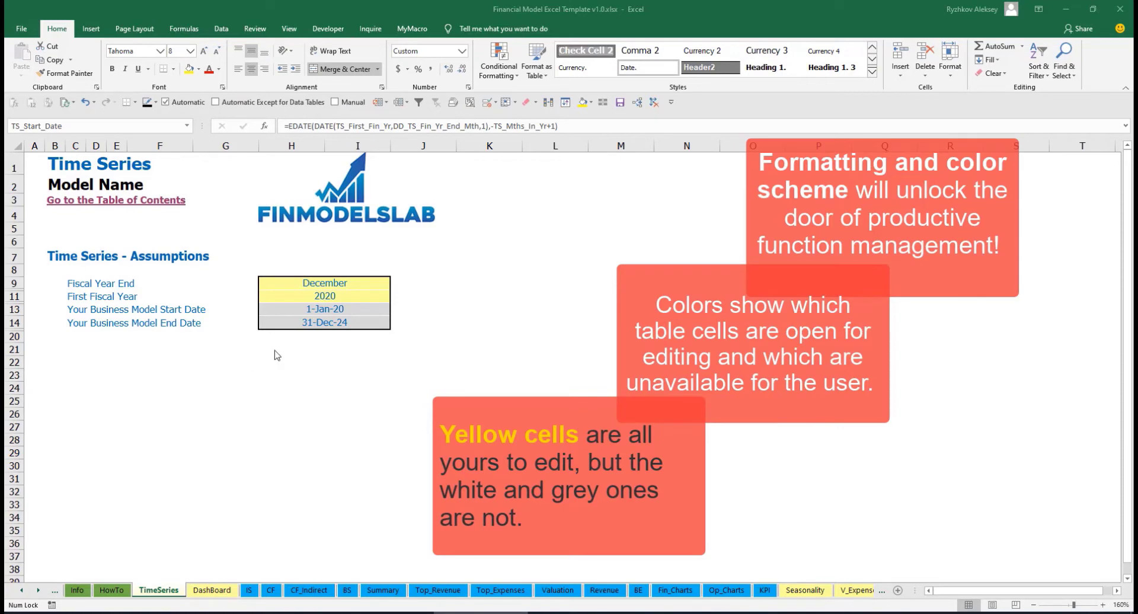
- Browse the workbook's color-coded sheets through to the Capital sheet and back to the green instruction sheets
left_click(39, 591)
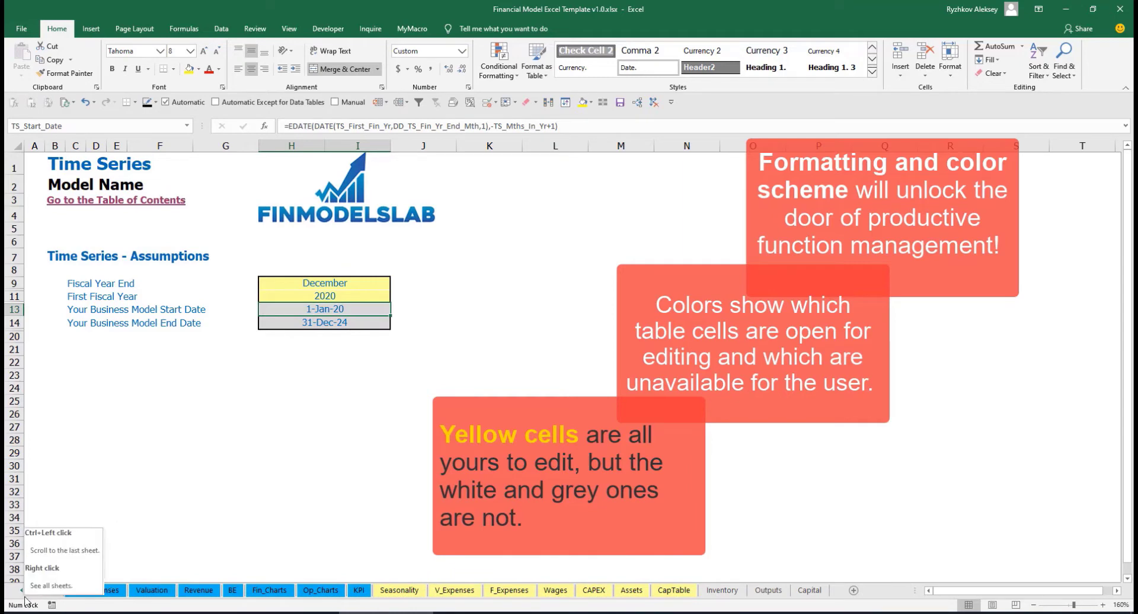
left_click(22, 591)
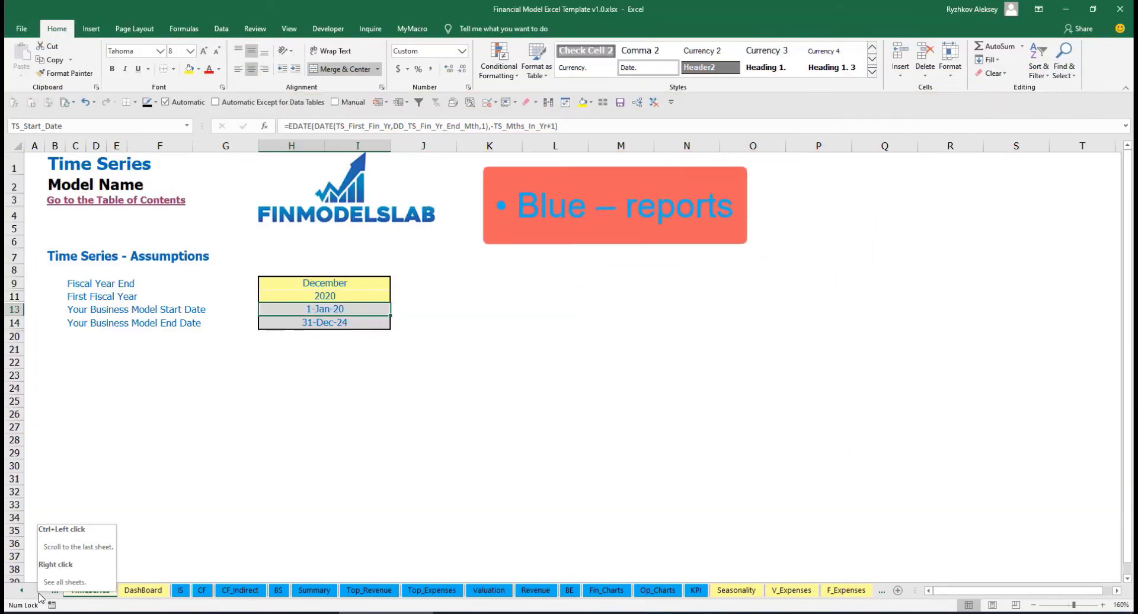
left_click(38, 591)
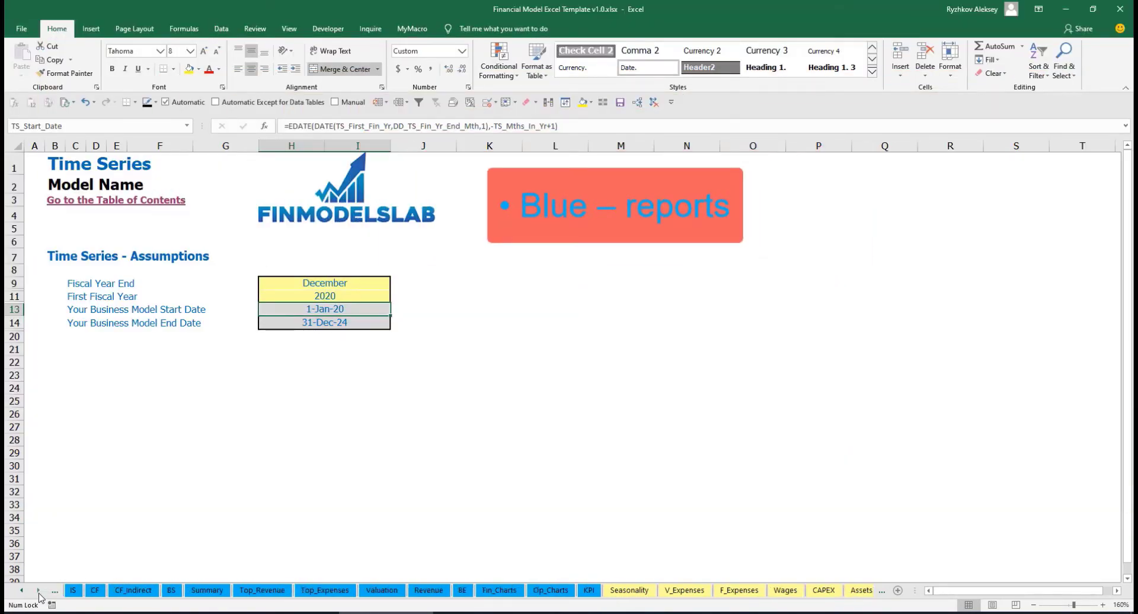
left_click(39, 594)
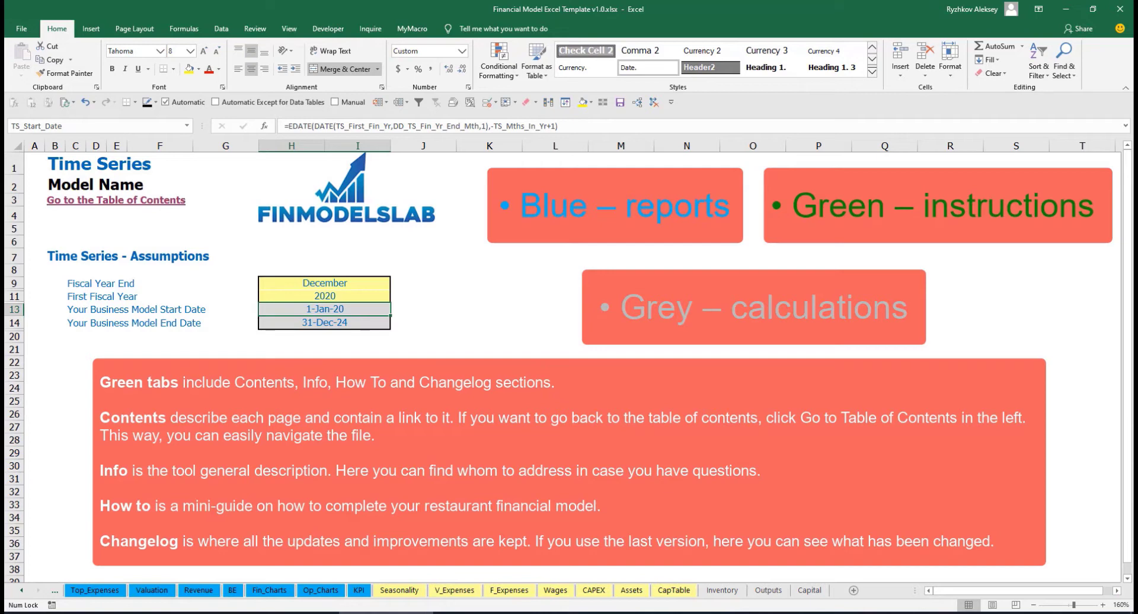
left_click(22, 591)
left_click(21, 591)
left_click(22, 591)
left_click(21, 590)
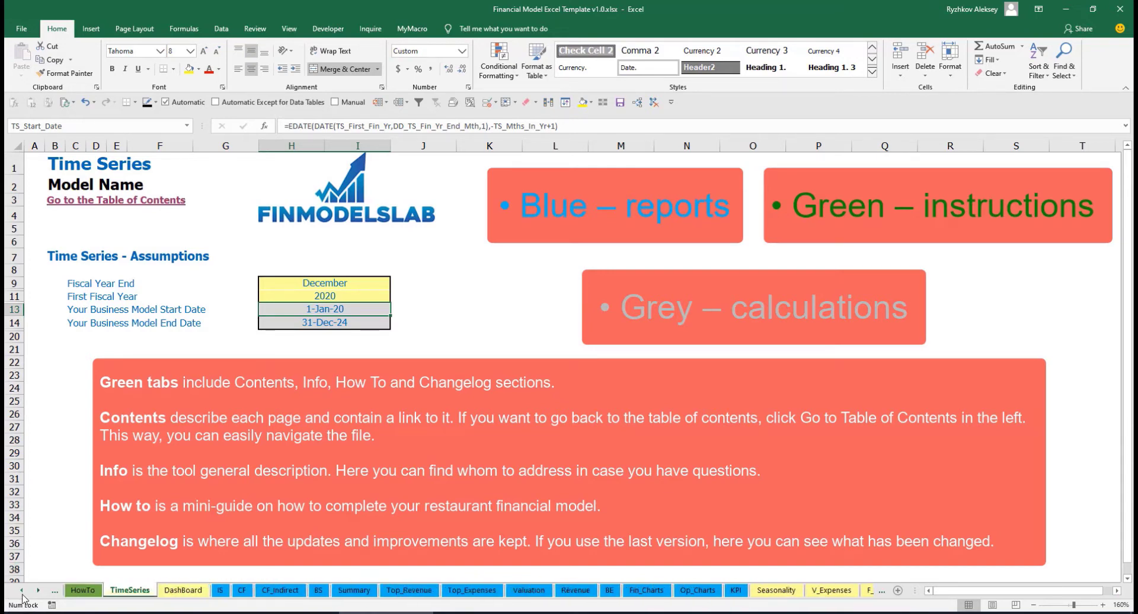
left_click(21, 590)
left_click(21, 591)
left_click(21, 591)
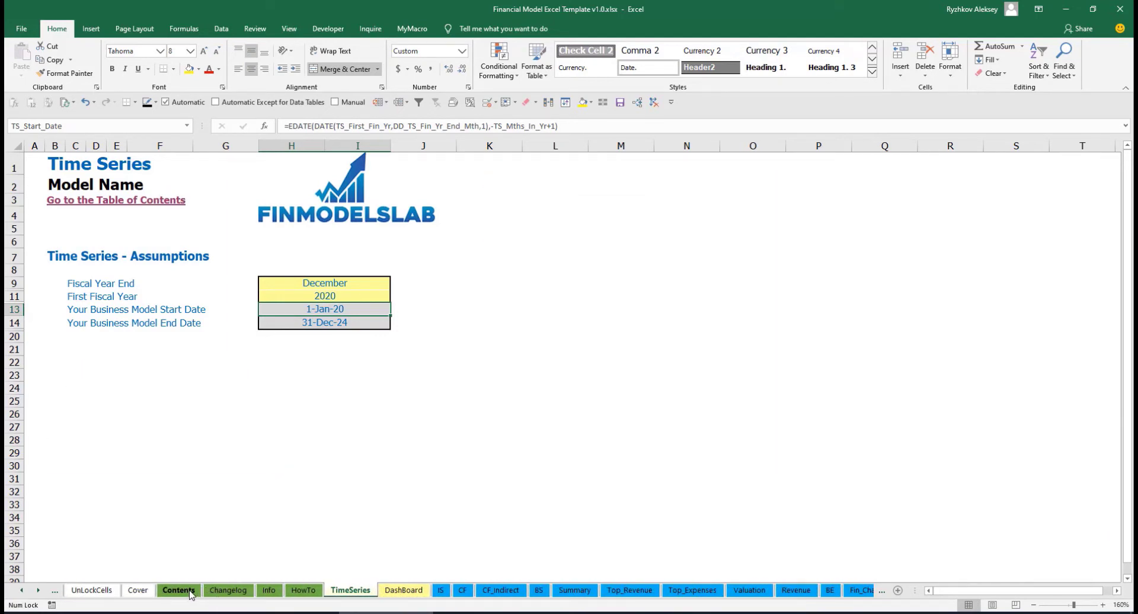
- Go from the Contents sheet to the Financial Statements Summary and return to the table of contents
left_click(178, 591)
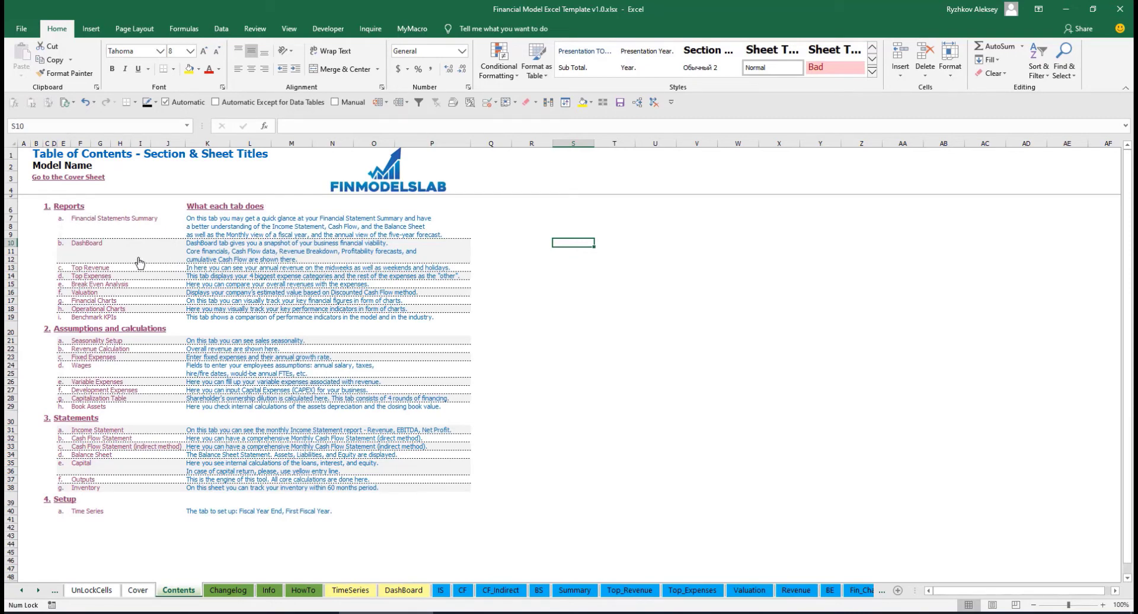
left_click(105, 223)
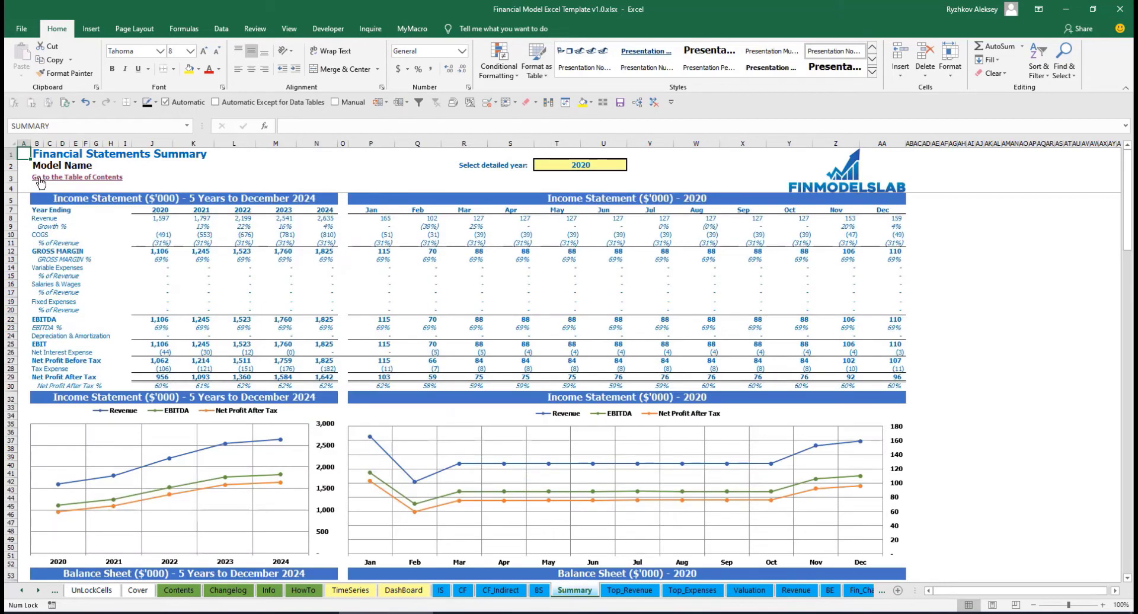
left_click(41, 180)
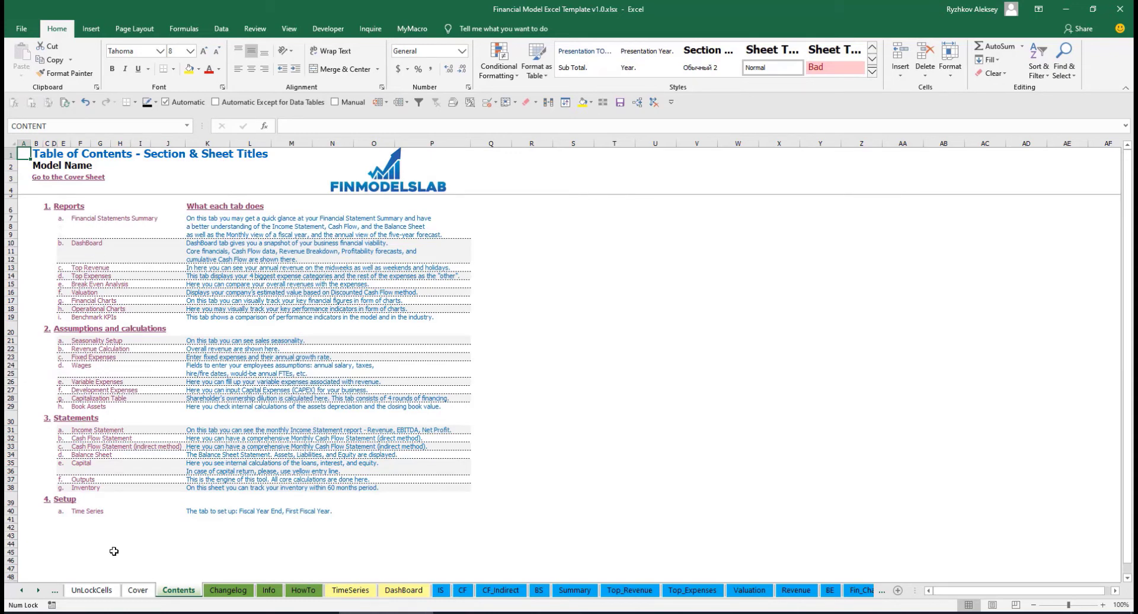
- Read through the HowTo guide from the overall business model principles to the Book Assets and reports sections
left_click(303, 591)
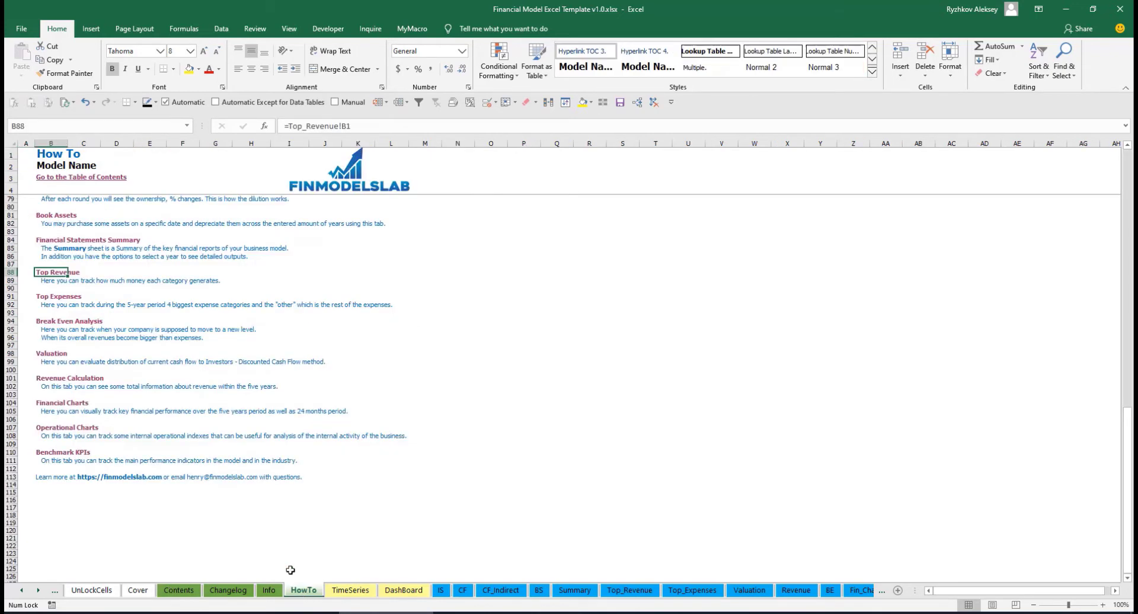
scroll(121, 332, "up", 20)
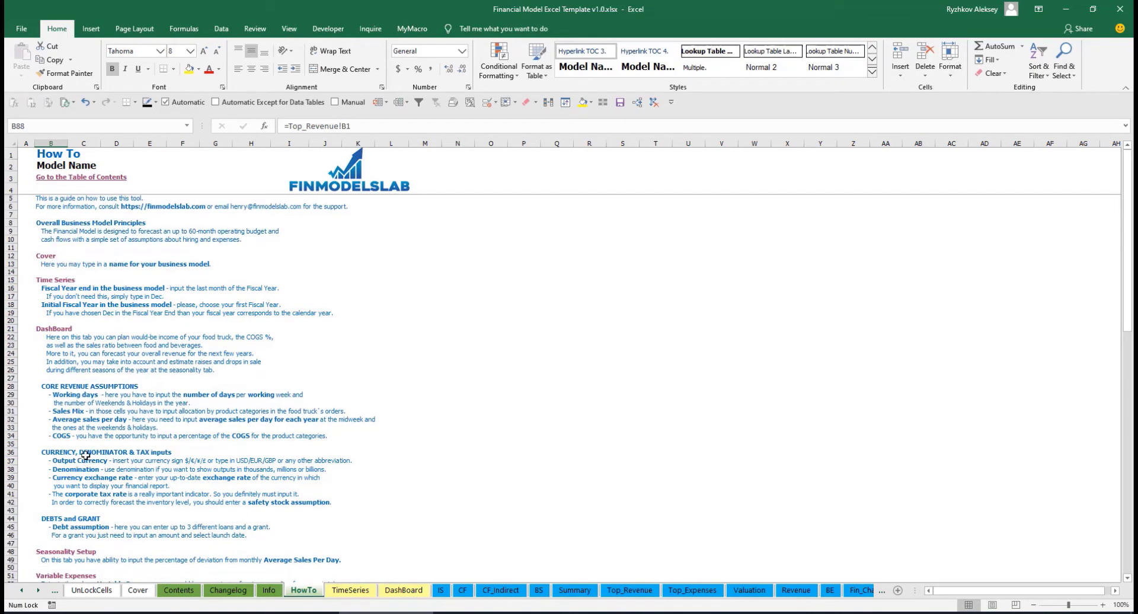
scroll(64, 395, "down", 3)
scroll(72, 420, "down", 3)
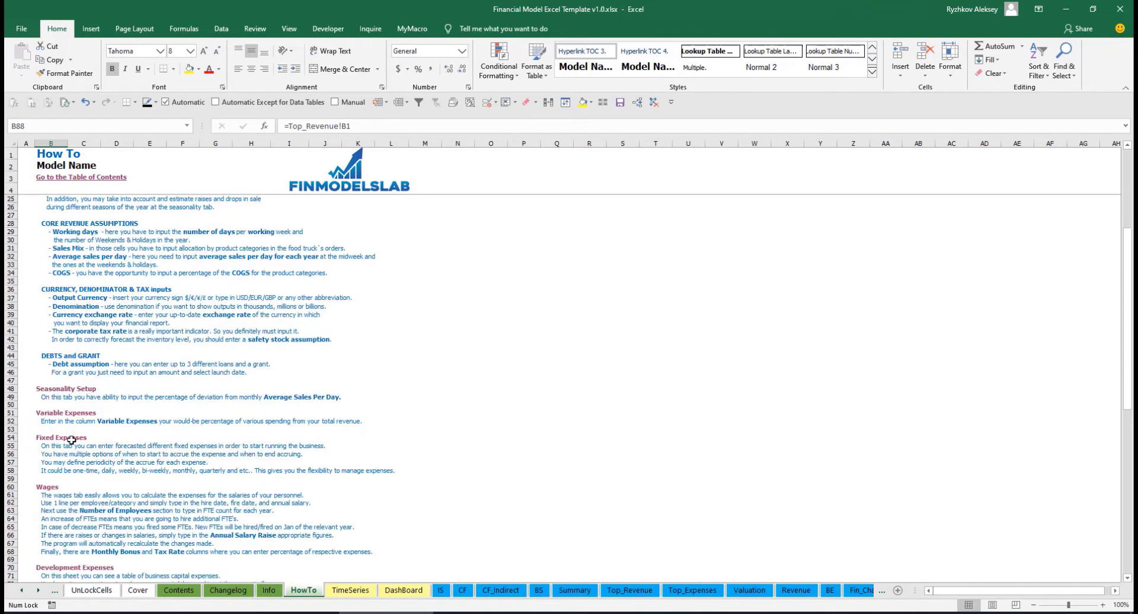
scroll(64, 454, "down", 6)
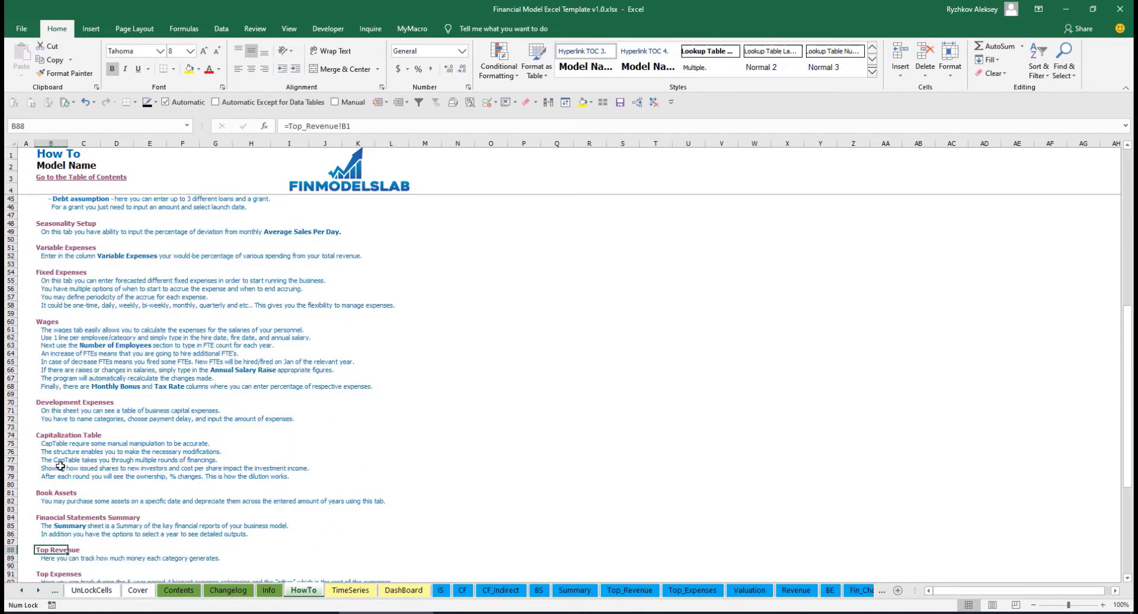
scroll(60, 466, "up", 12)
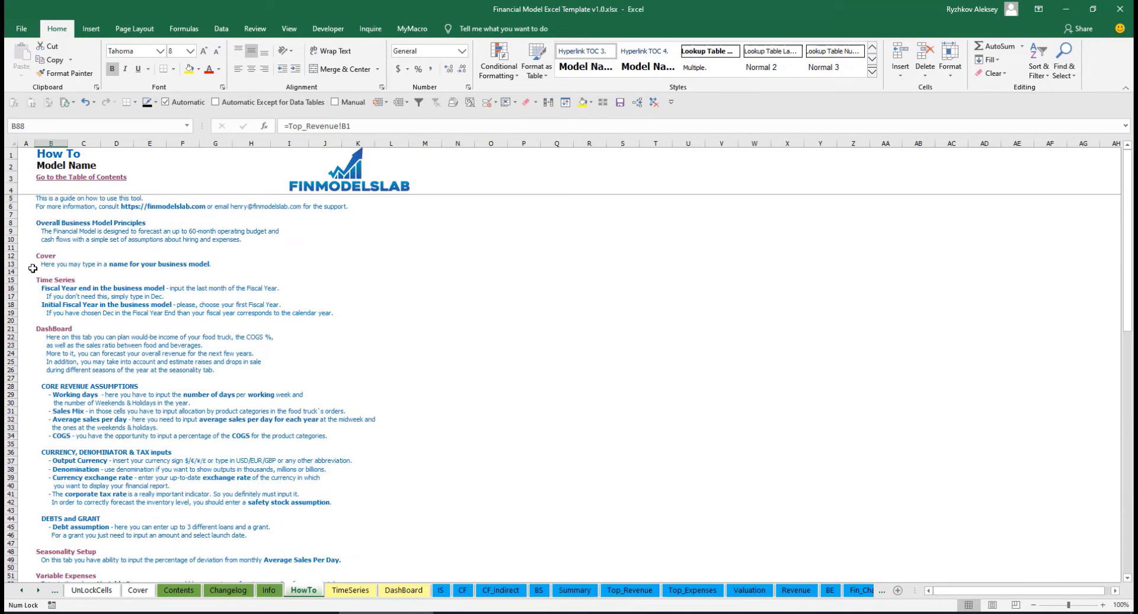
scroll(42, 314, "down", 9)
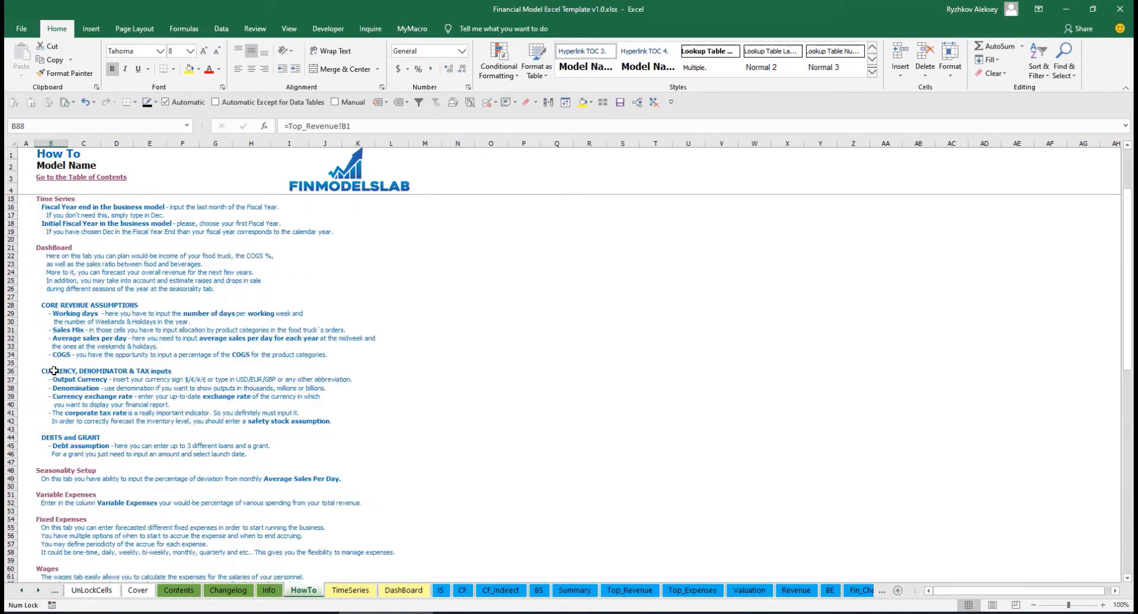
scroll(56, 334, "down", 3)
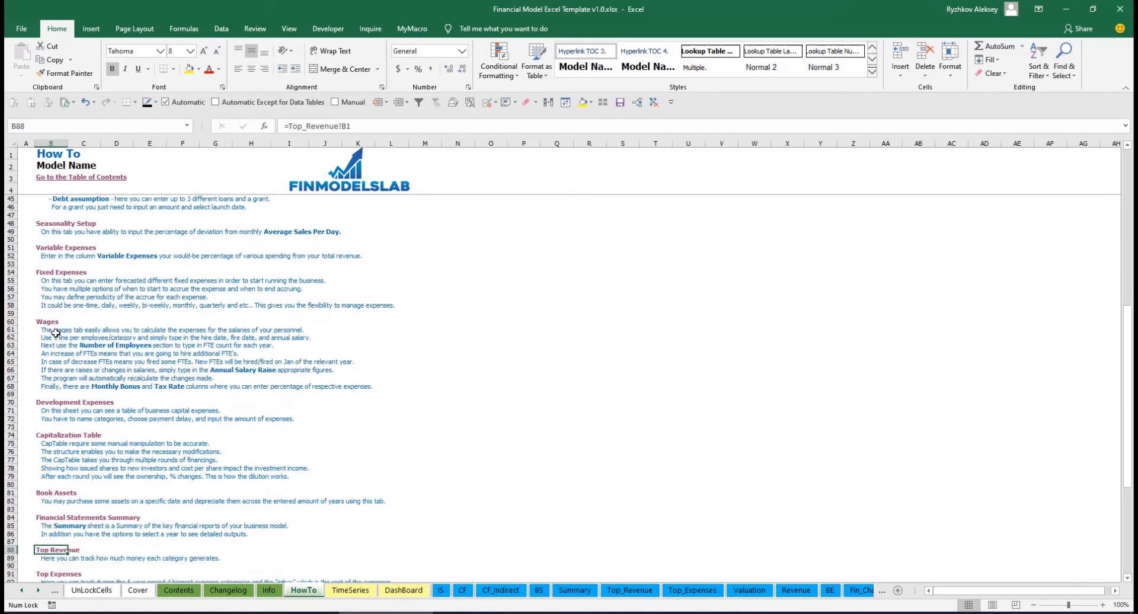
left_click(41, 496)
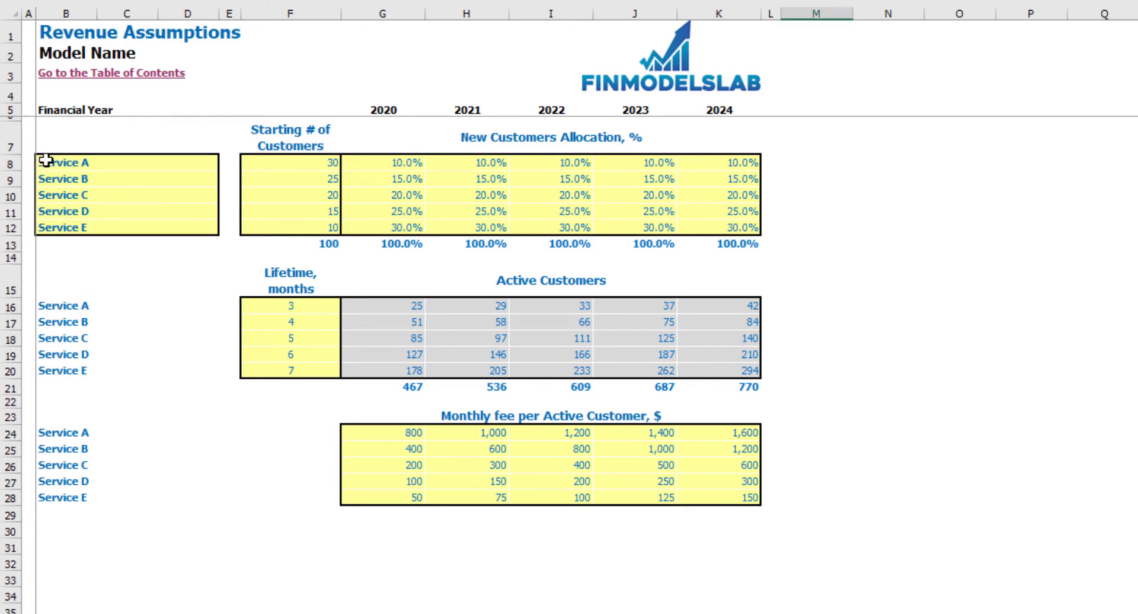
- Rename the first service on the Revenue Assumptions sheet, Service A, as "Offering 1"
left_click_drag(48, 163, 61, 233)
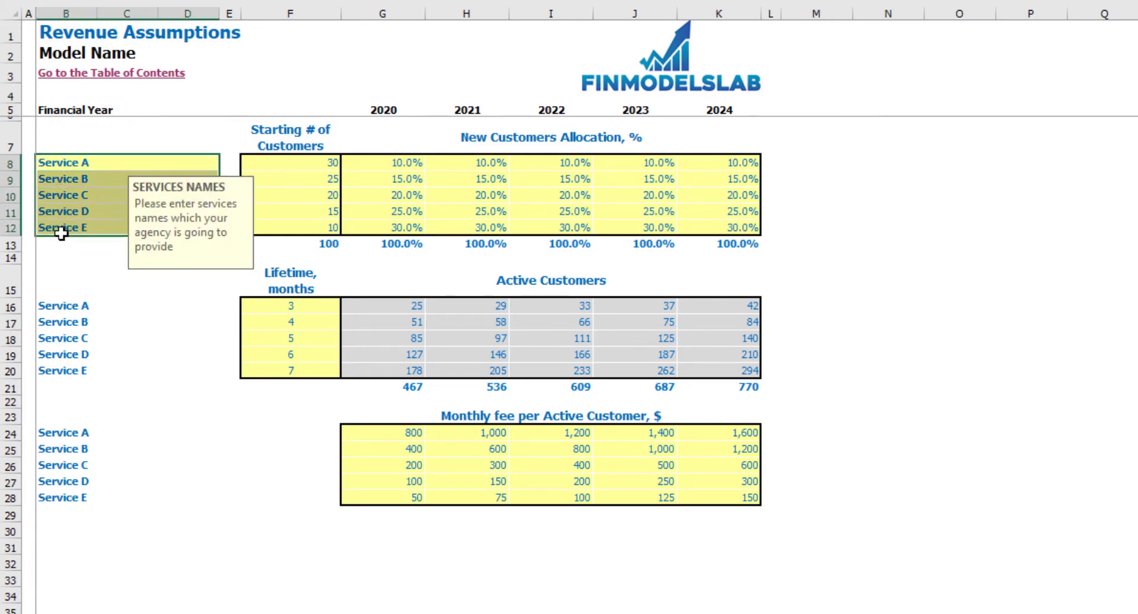
left_click(61, 161)
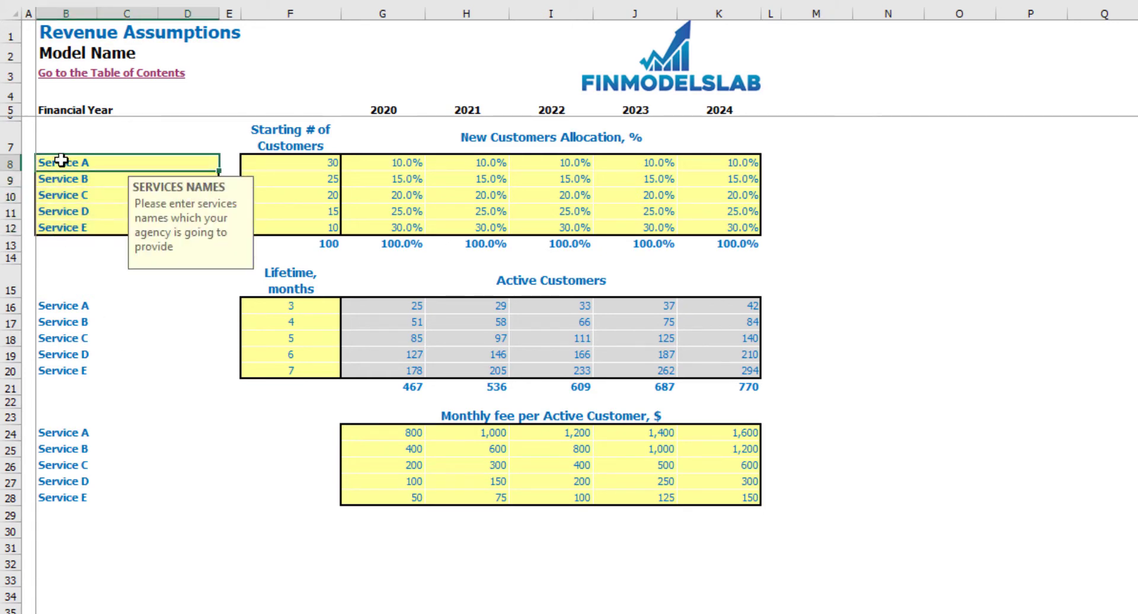
type("Offering 1")
key("ctrl+Return")
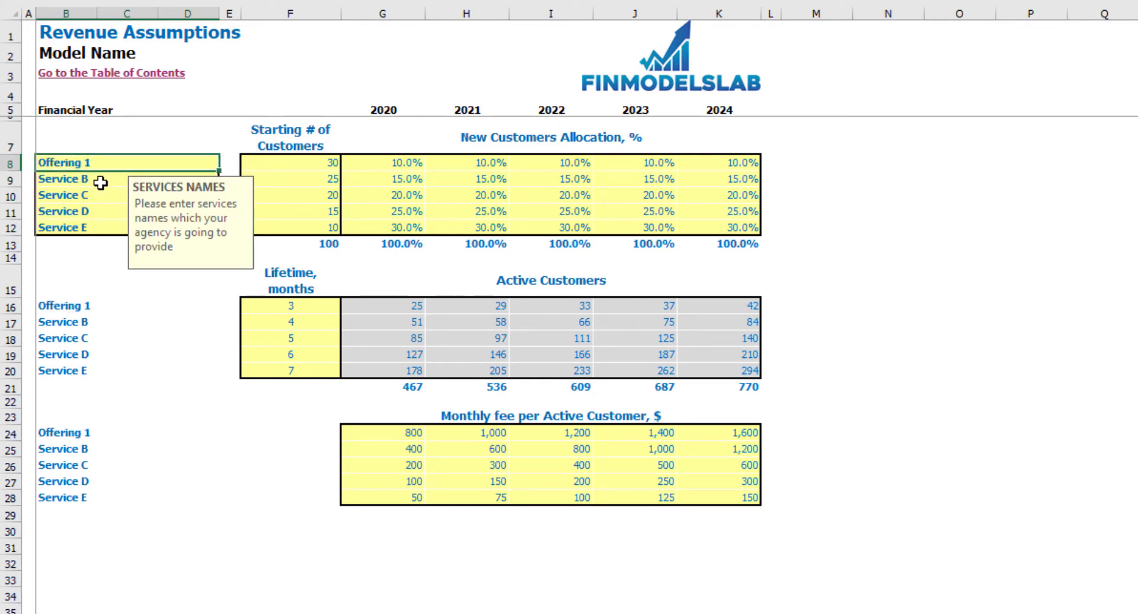
- Undo the renaming of the first service on the Revenue Assumptions sheet
key("ctrl+z")
left_click(982, 294)
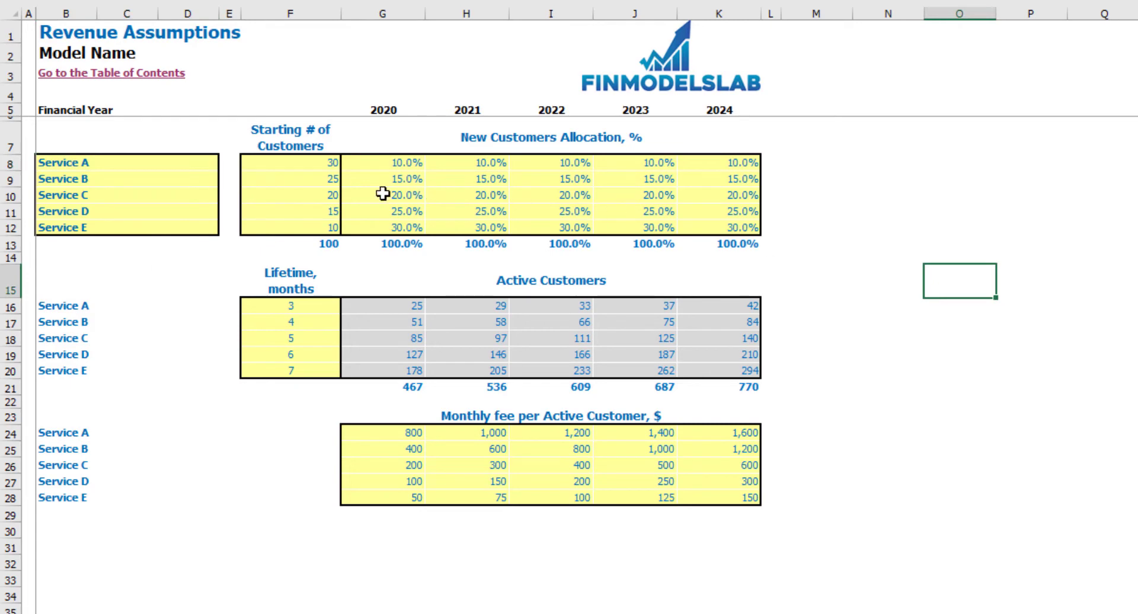
- Clear the starting number of customers for all five services, Service A through Service E
left_click_drag(310, 166, 318, 221)
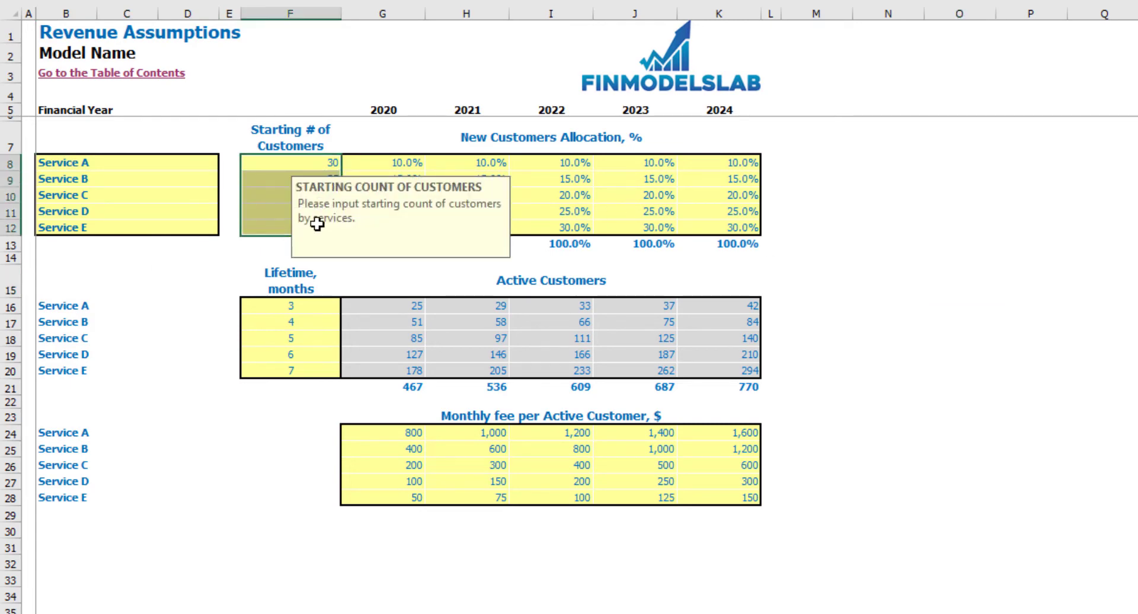
left_click(801, 183)
left_click_drag(335, 164, 312, 229)
left_click(231, 164)
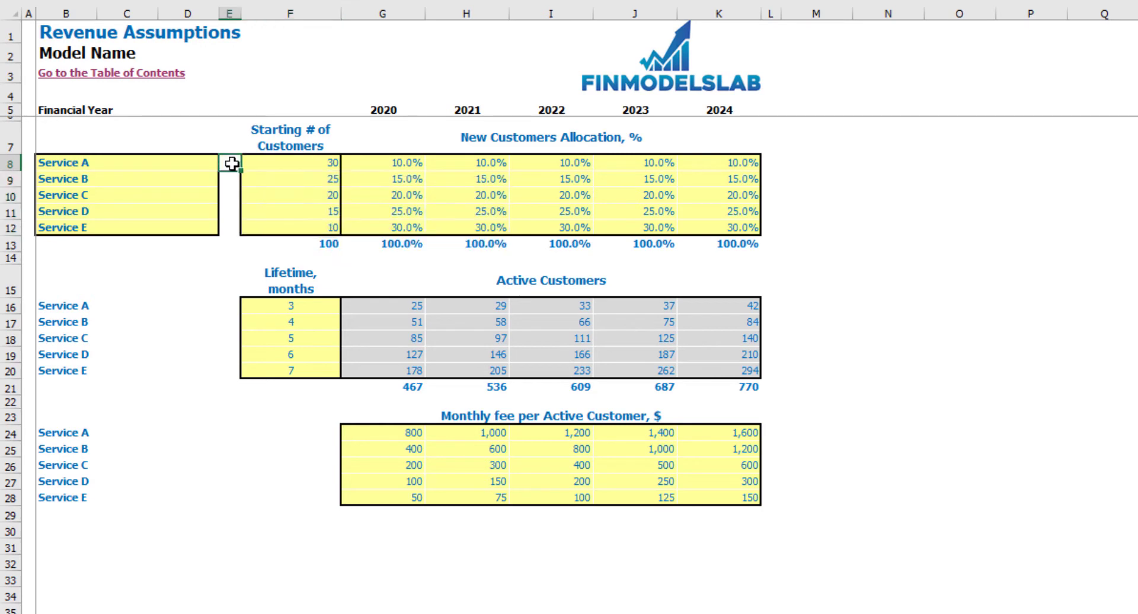
key("Right")
key("Down")
key("Up")
key("Up")
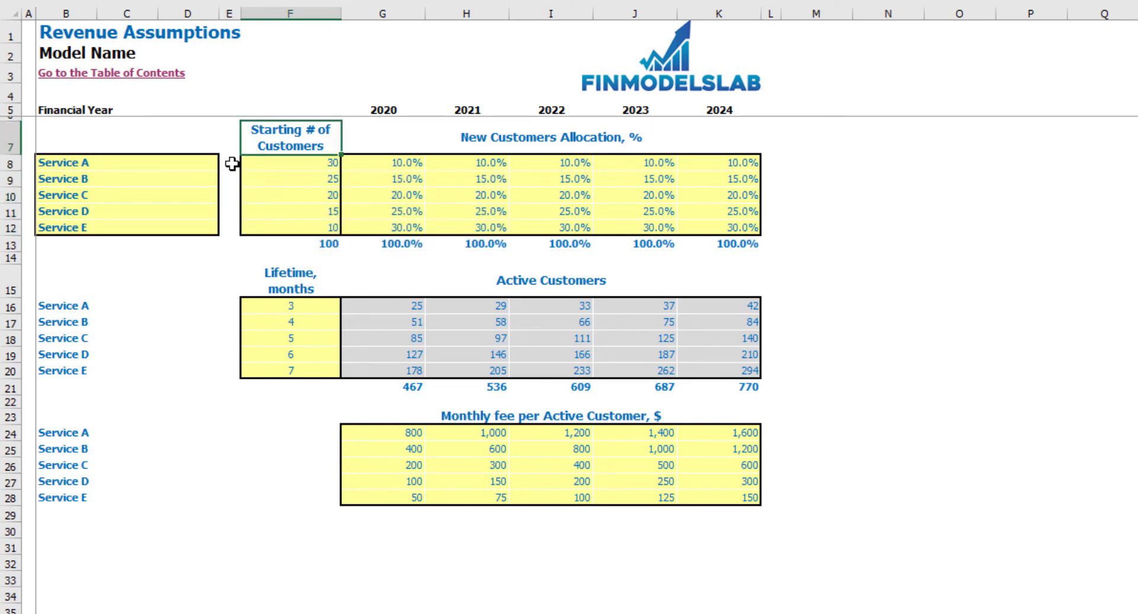
key("Down")
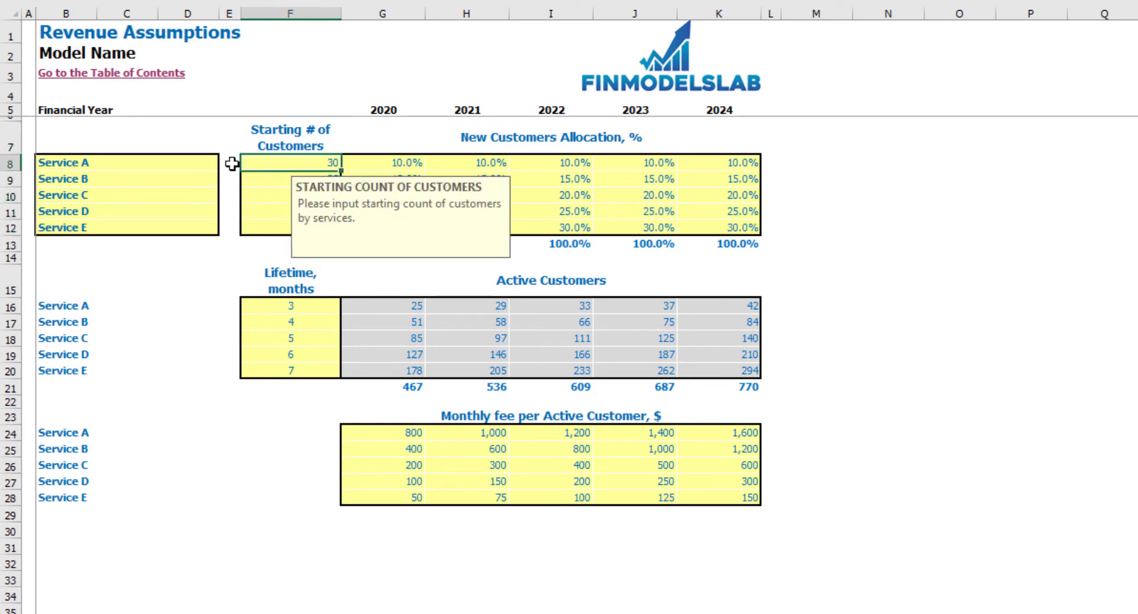
key("shift+Down")
key("shift+Down")
key("shift+Down")
key("shift+Down")
key("Delete")
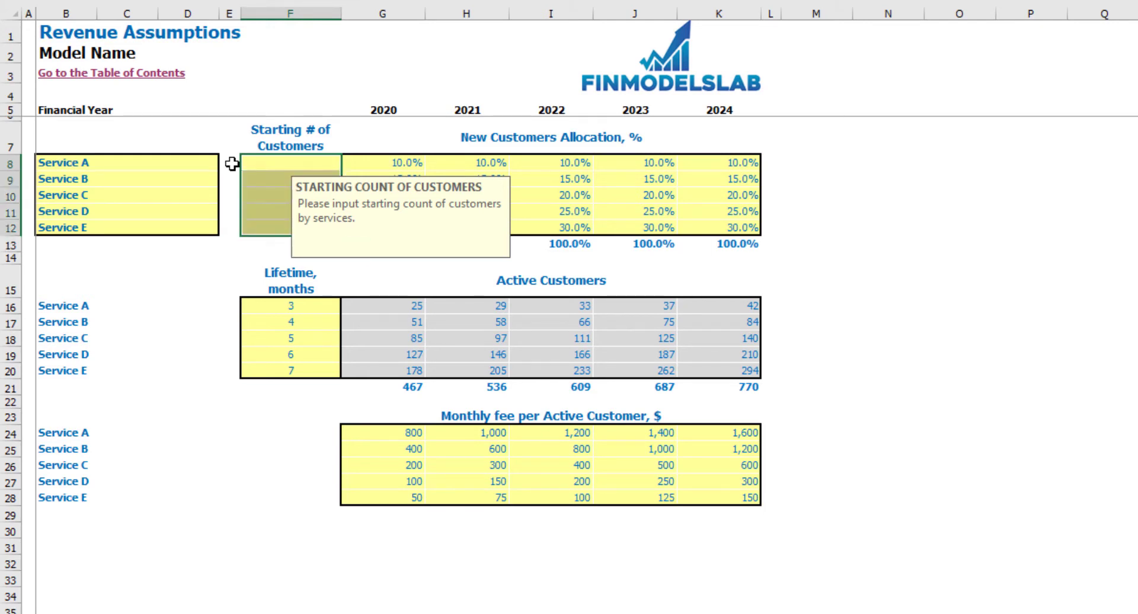
left_click(276, 411)
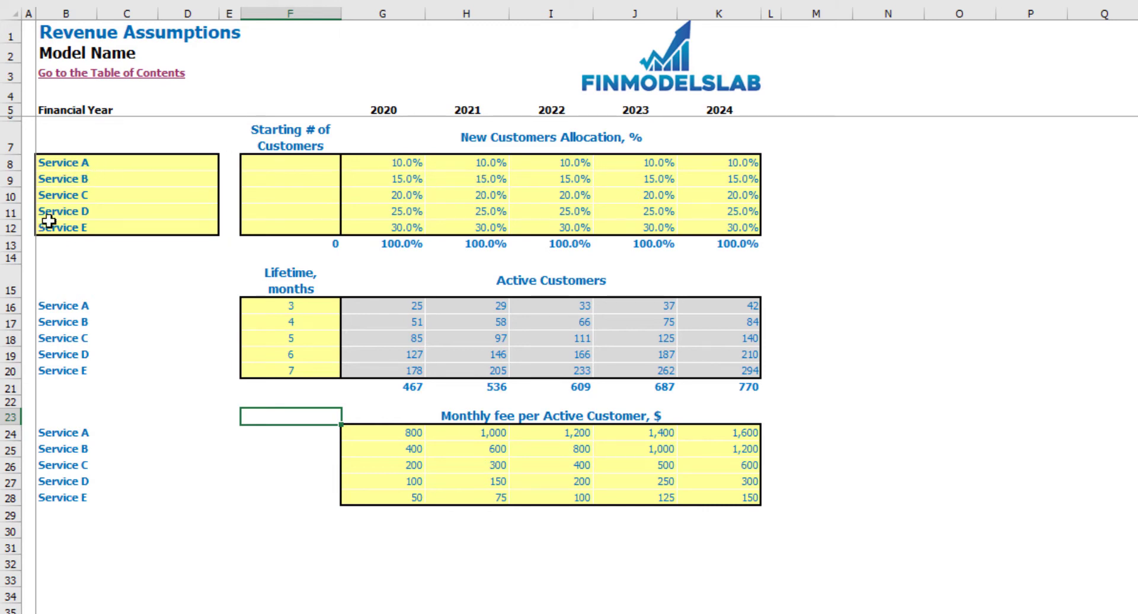
- Set Service A's new customers allocation to 15% for 2021, 20% for 2022, 25% for 2023 and 30% for 2024
left_click_drag(407, 161, 403, 228)
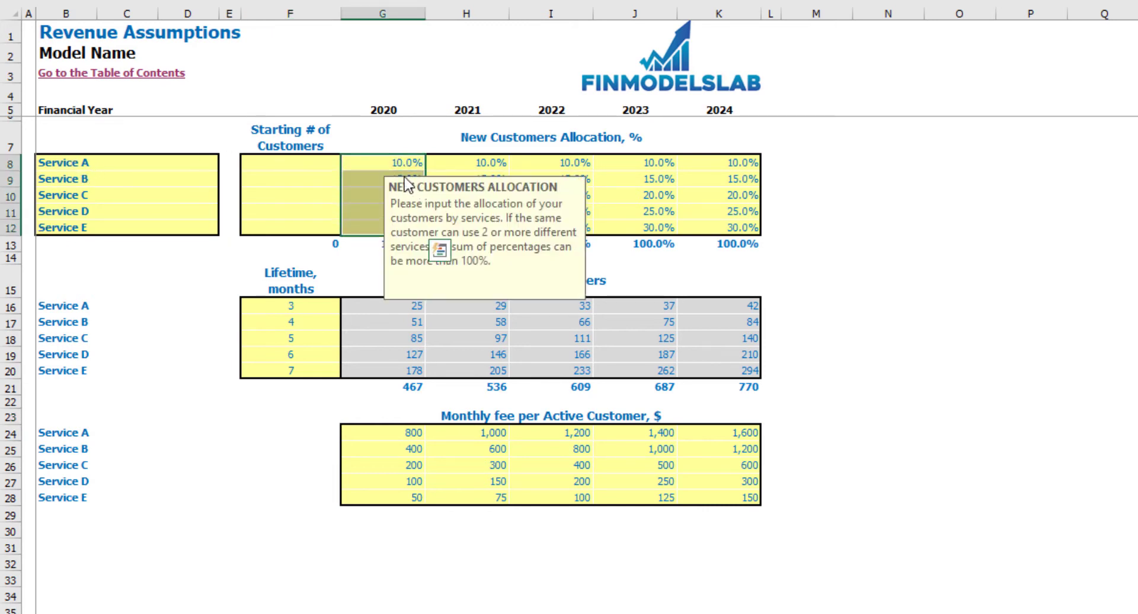
left_click(403, 159)
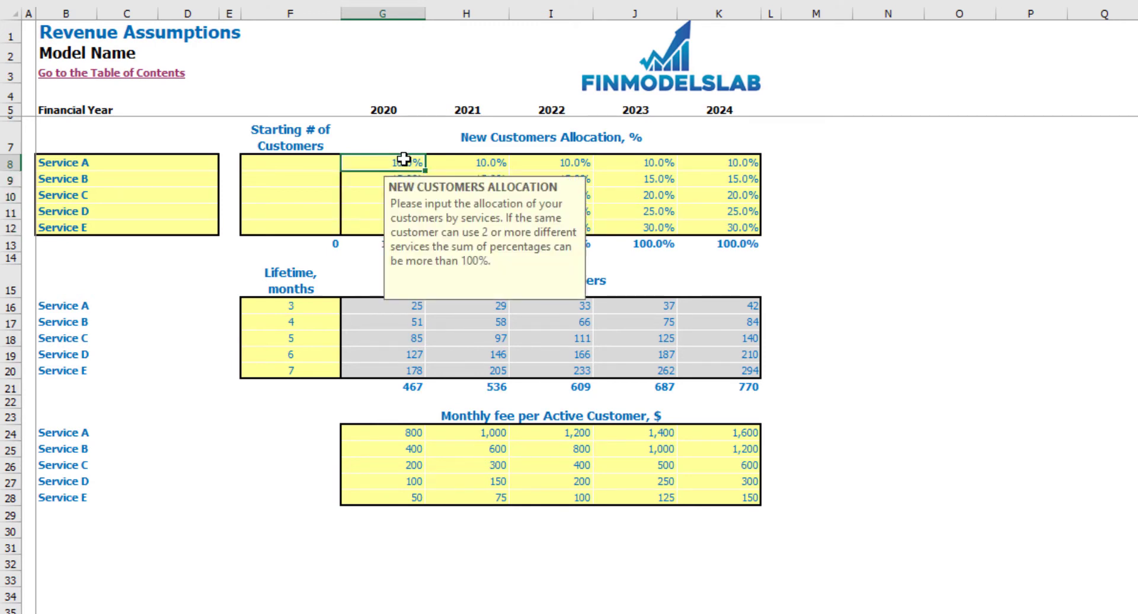
key("Right")
type("1")
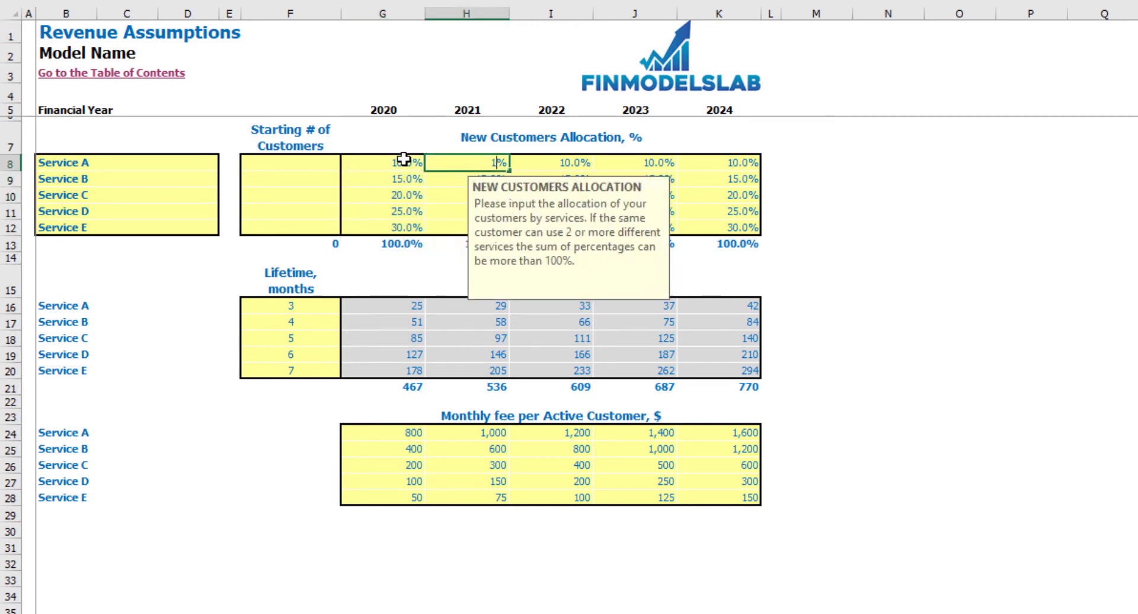
type("5")
key("Right")
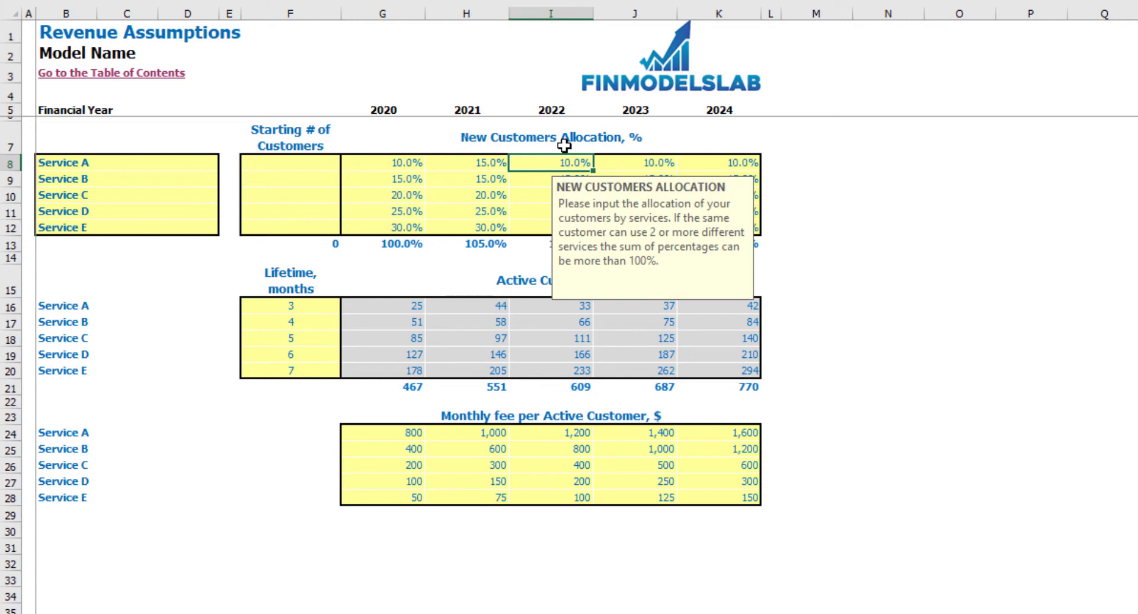
type("20")
key("Right")
type("2")
type("5")
key("Right")
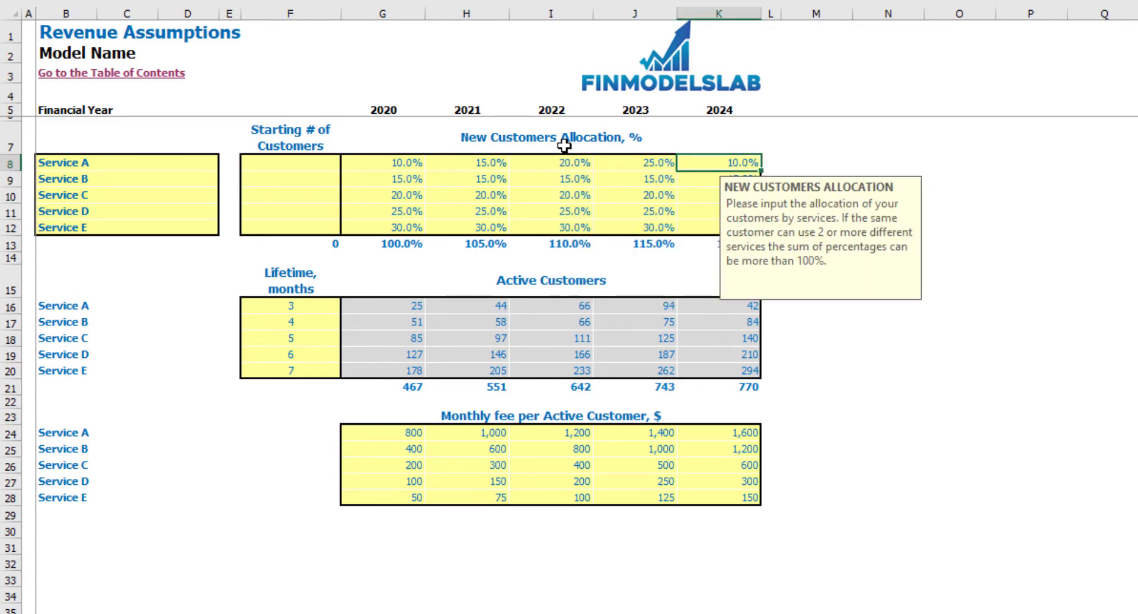
type("30")
key("Return")
left_click(927, 213)
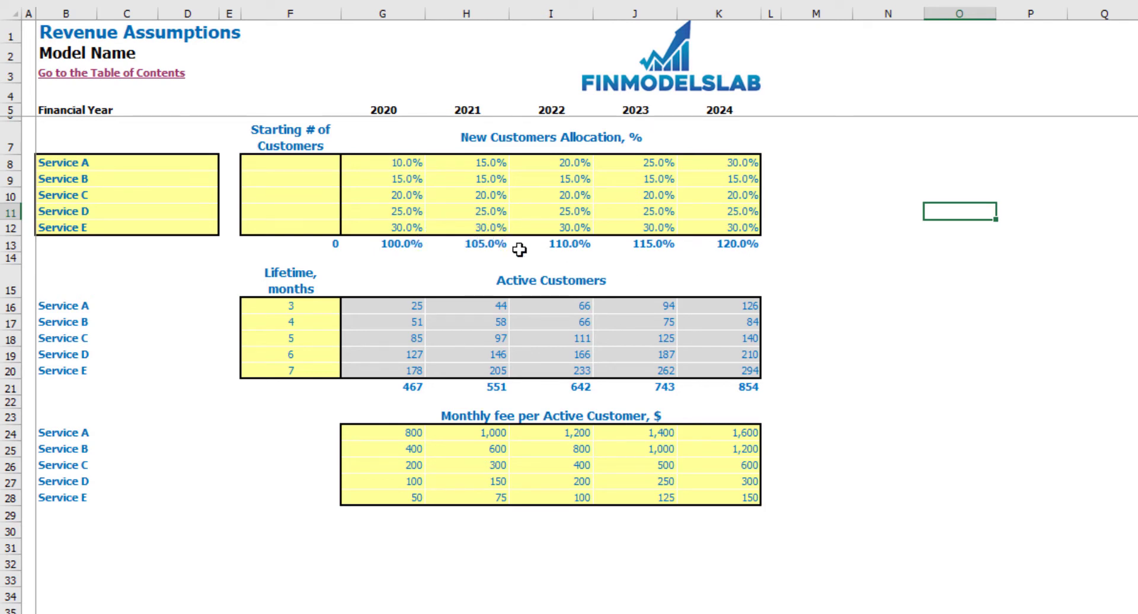
- Set Service E's new customers allocation to 25% for 2021, 20% for 2022, 15% for 2023 and 10% for 2024
left_click(486, 226)
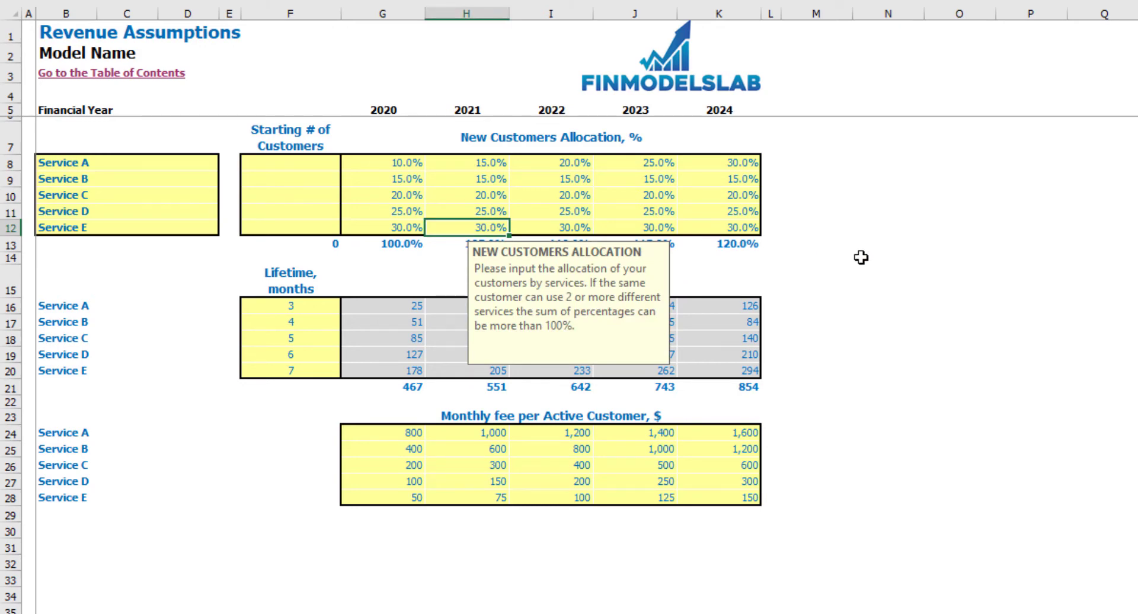
type("25")
key("Tab")
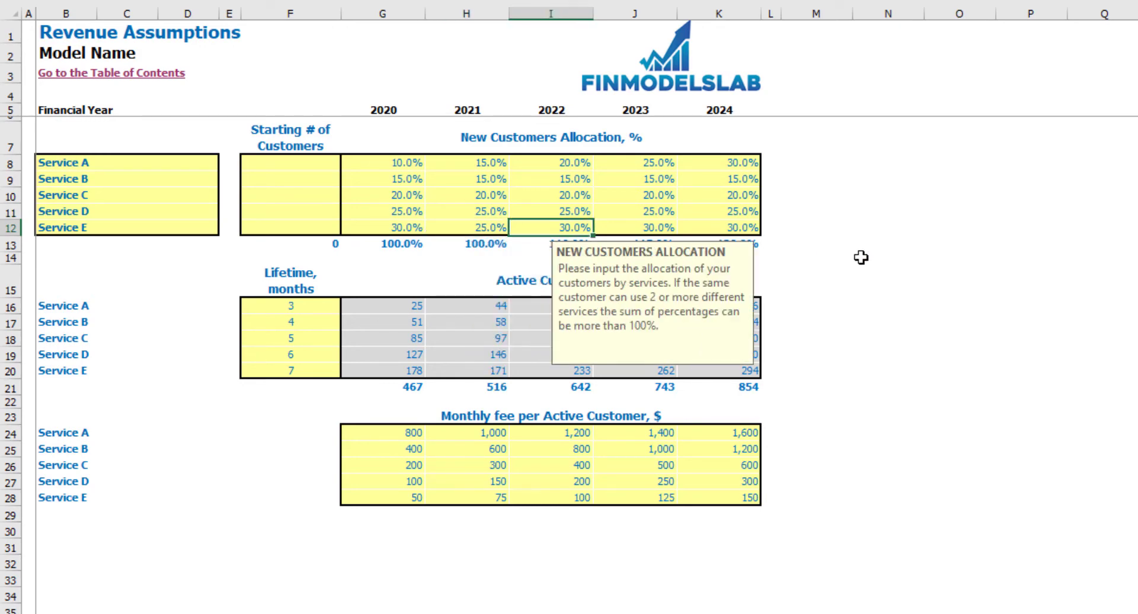
type("25")
key("Tab")
left_click(585, 226)
type("20")
key("Tab")
left_click(912, 214)
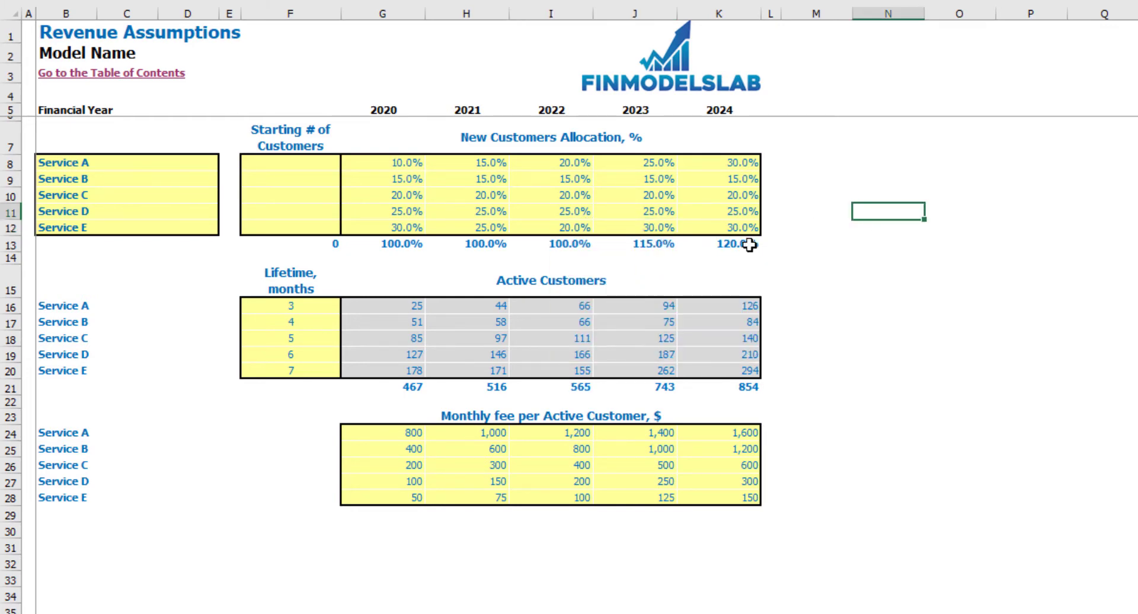
left_click(670, 226)
key("Tab")
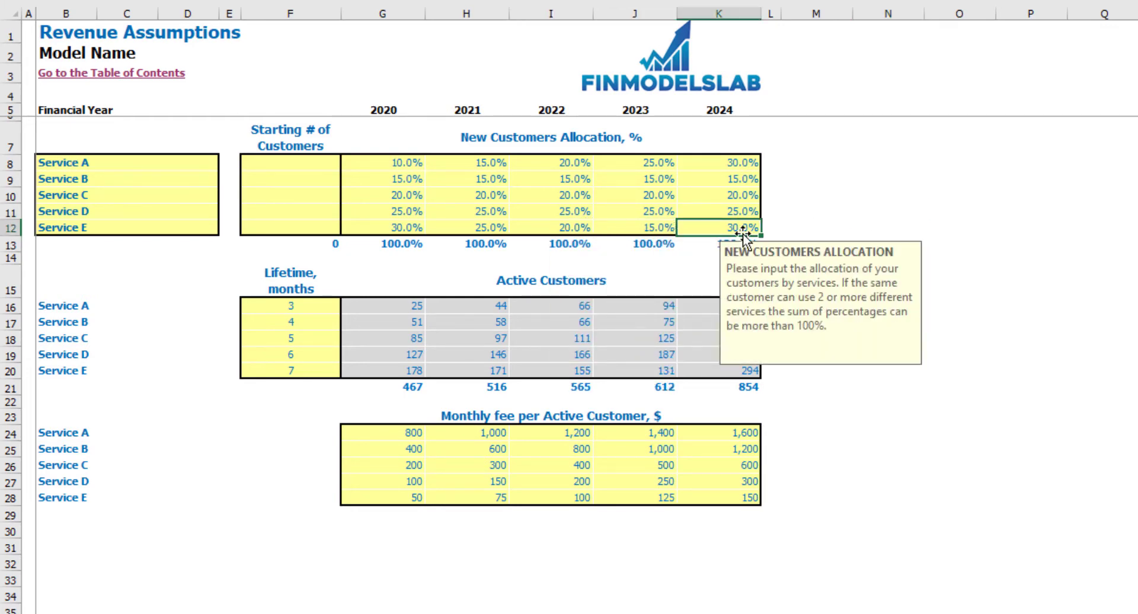
left_click(891, 204)
left_click(750, 225)
type("10")
key("Return")
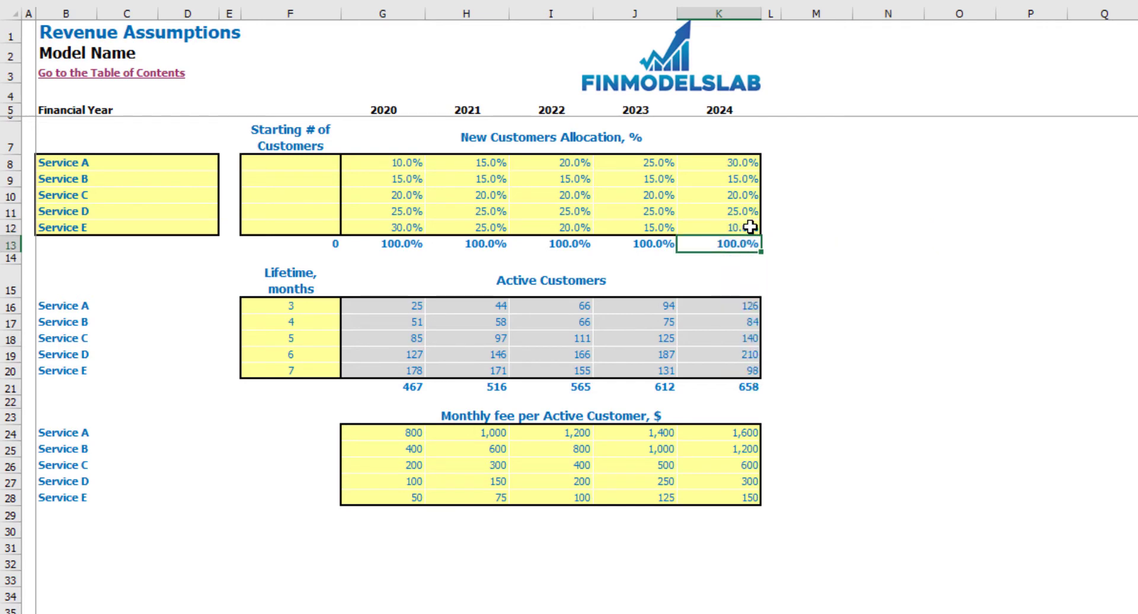
left_click(846, 243)
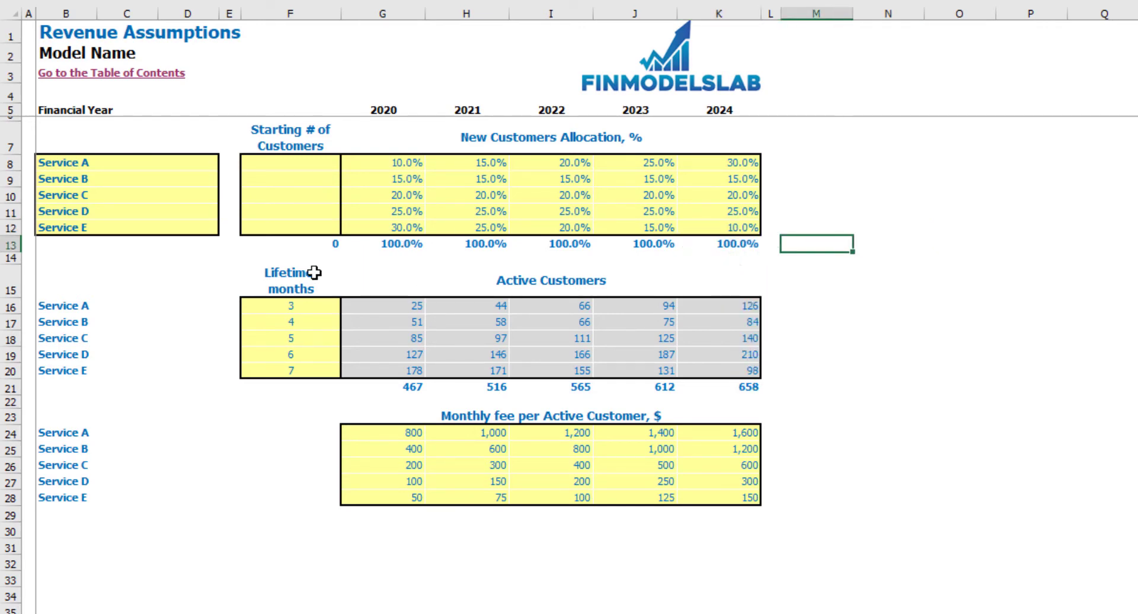
- Set the customer lifetime to 10 months for Service C, 15 for Service D and 12 for Service E
left_click(537, 290)
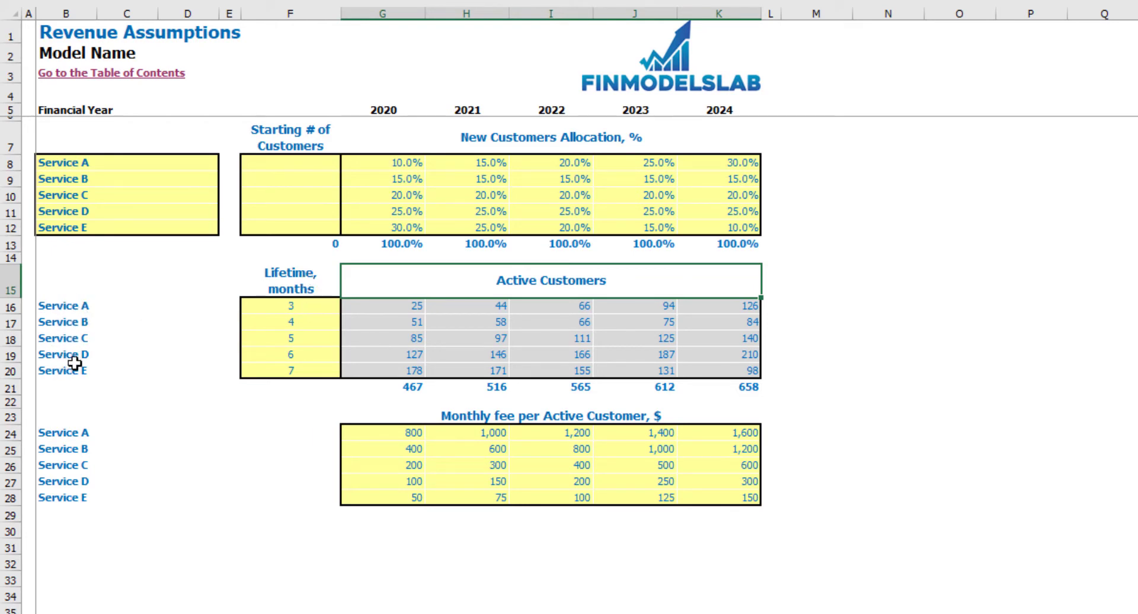
left_click(267, 305)
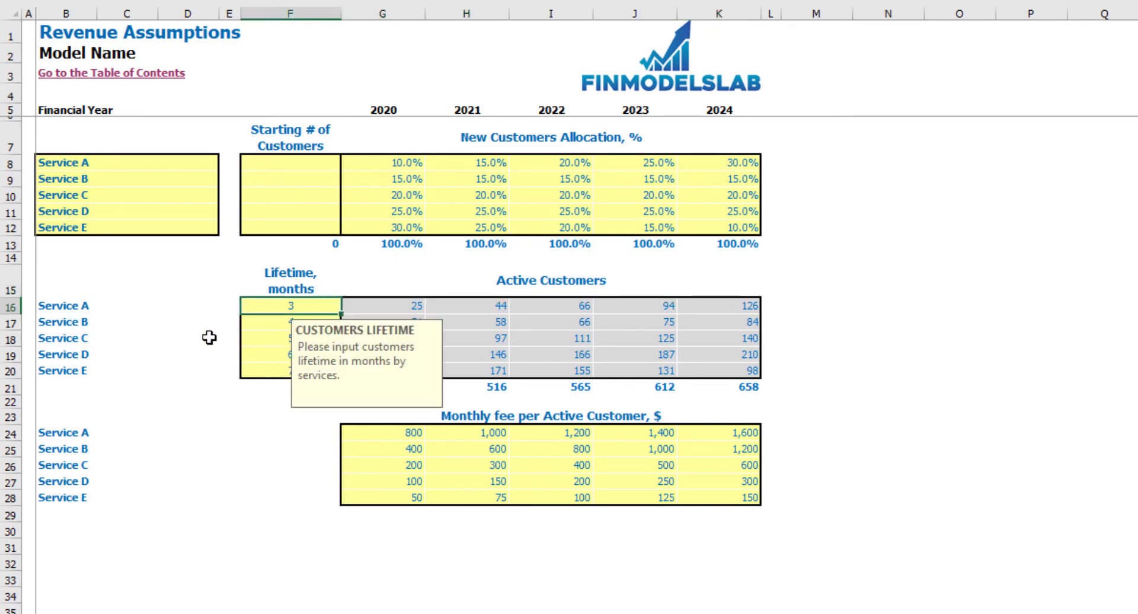
key("Down")
key("Return")
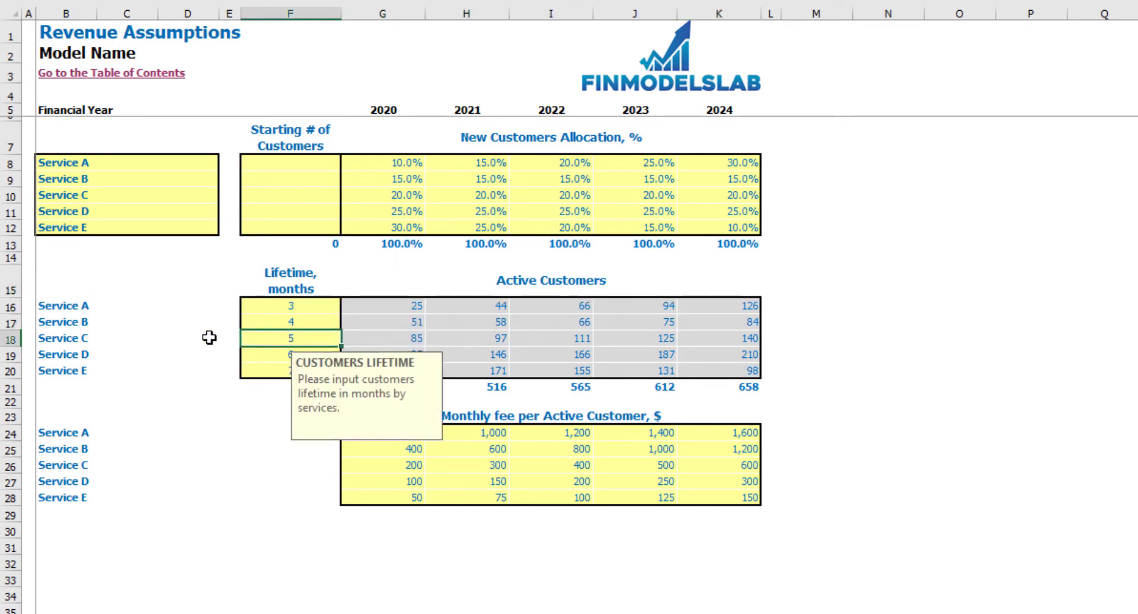
key("Return")
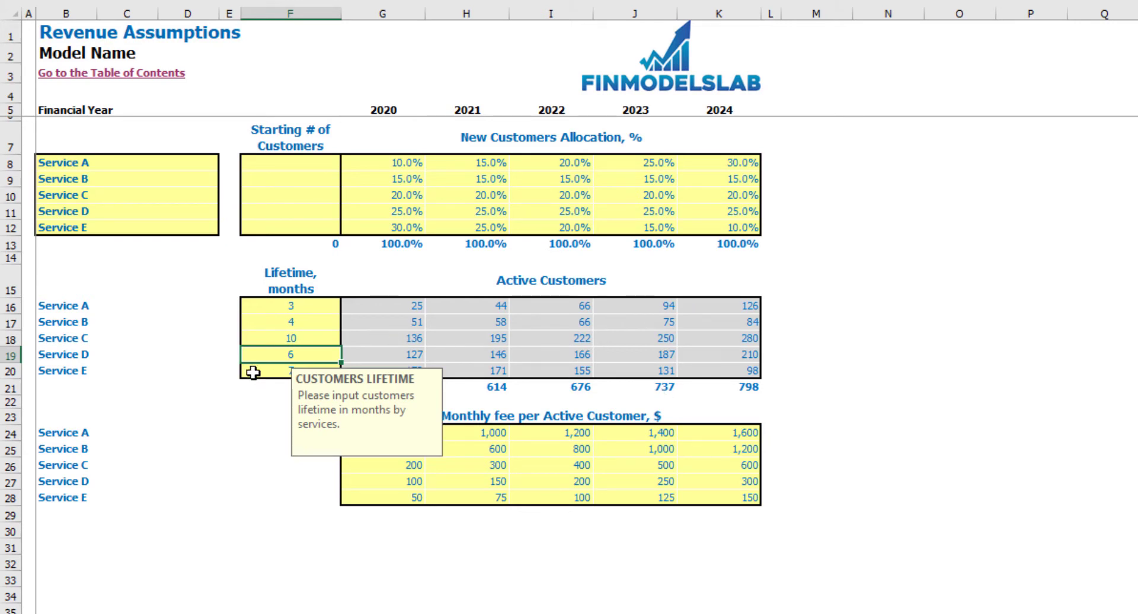
key("Return")
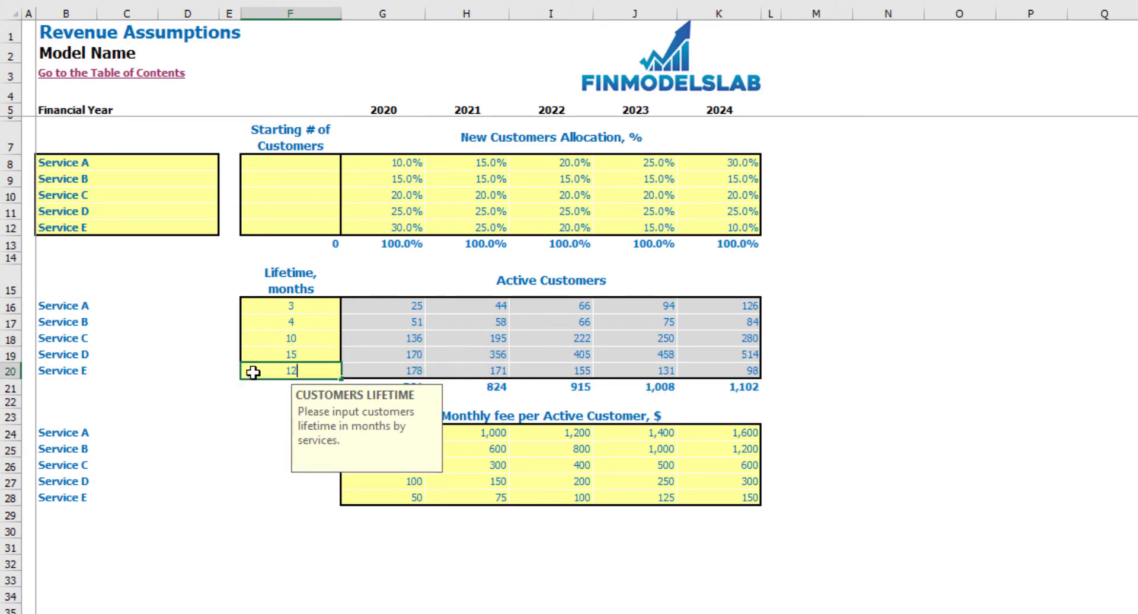
type("12")
key("Return")
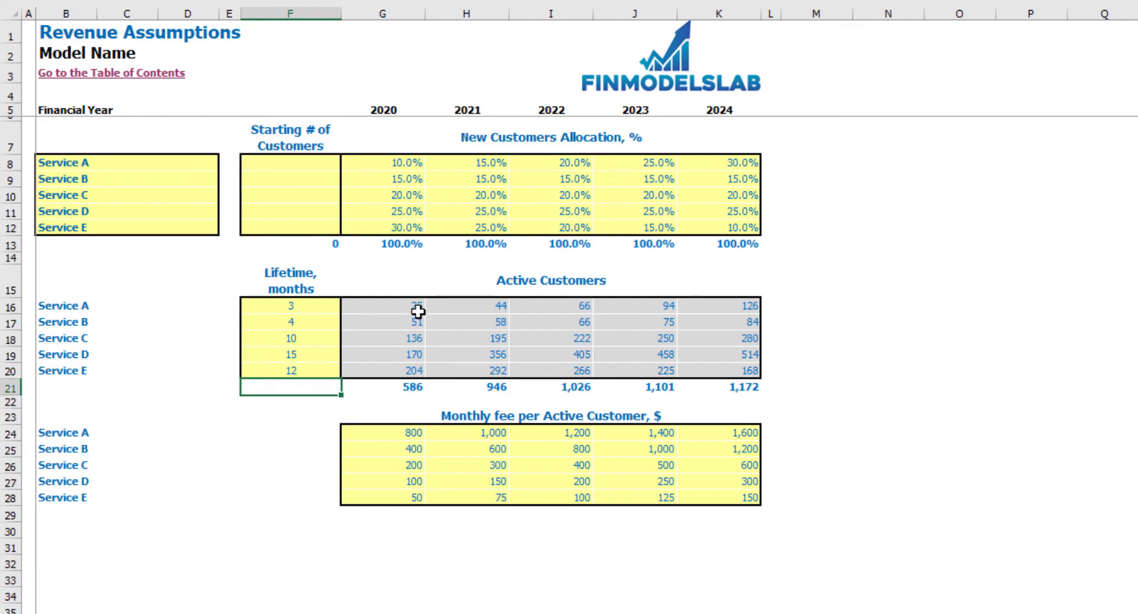
left_click_drag(409, 307, 705, 375)
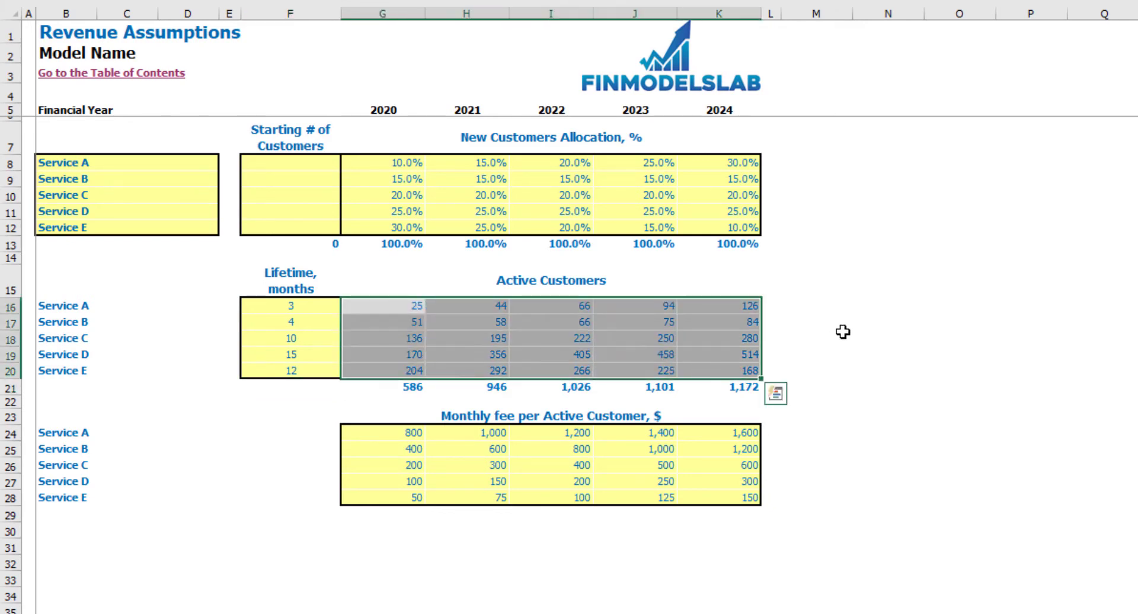
left_click_drag(850, 324, 890, 323)
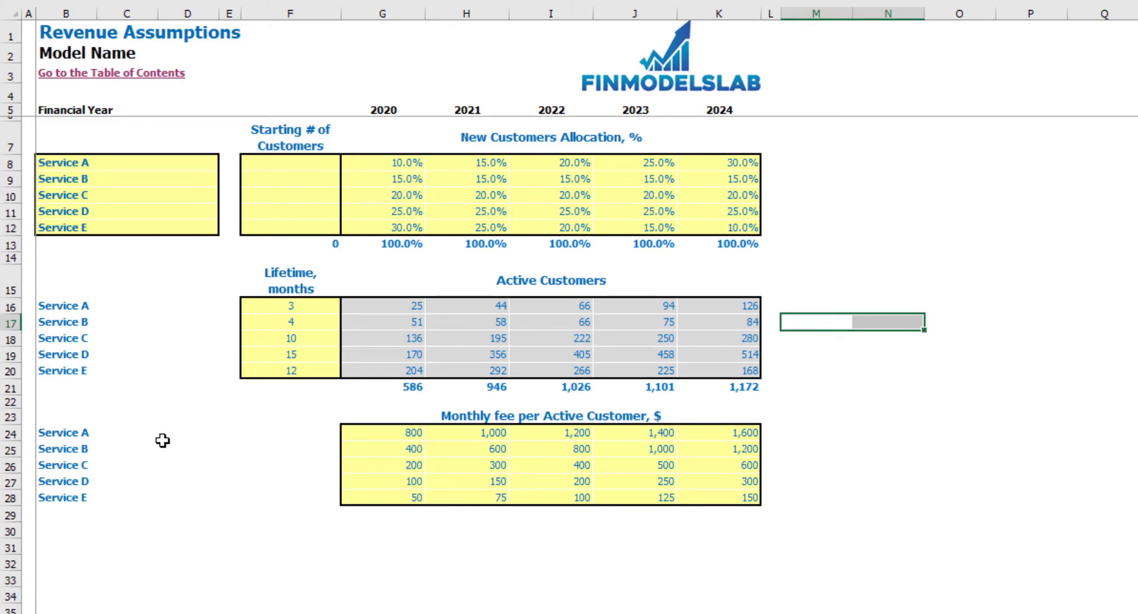
- Set Service A's monthly fee per active customer to 100, 120, 140, 160 and 180 for 2020 through 2024
left_click(377, 432)
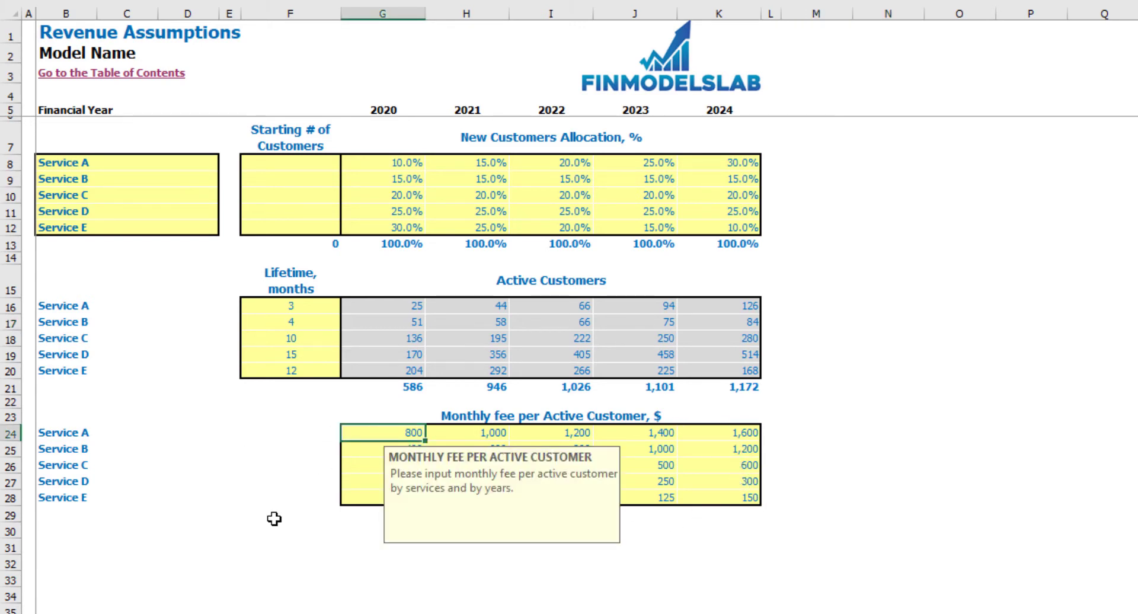
type("100")
key("Tab")
type("12")
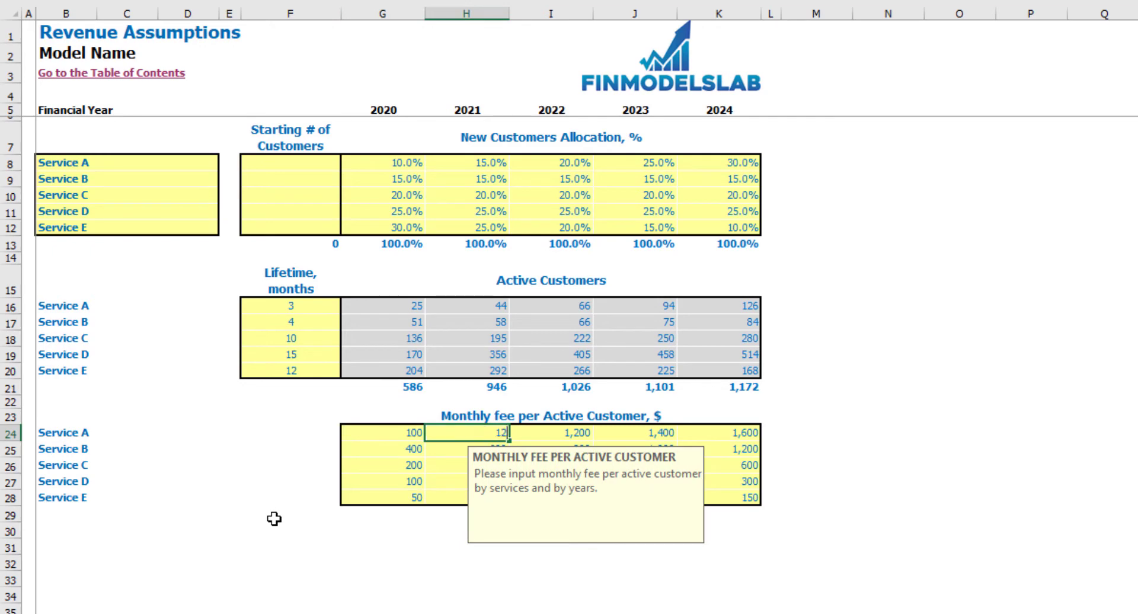
type("0")
key("Tab")
type("140")
key("Tab")
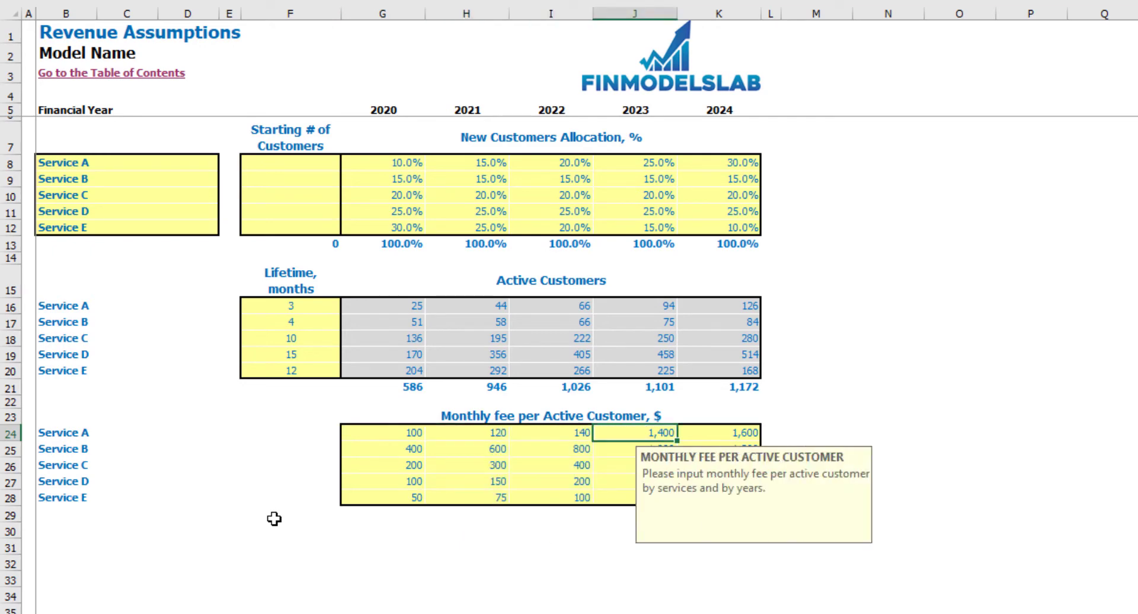
key("Tab")
type("180")
key("Return")
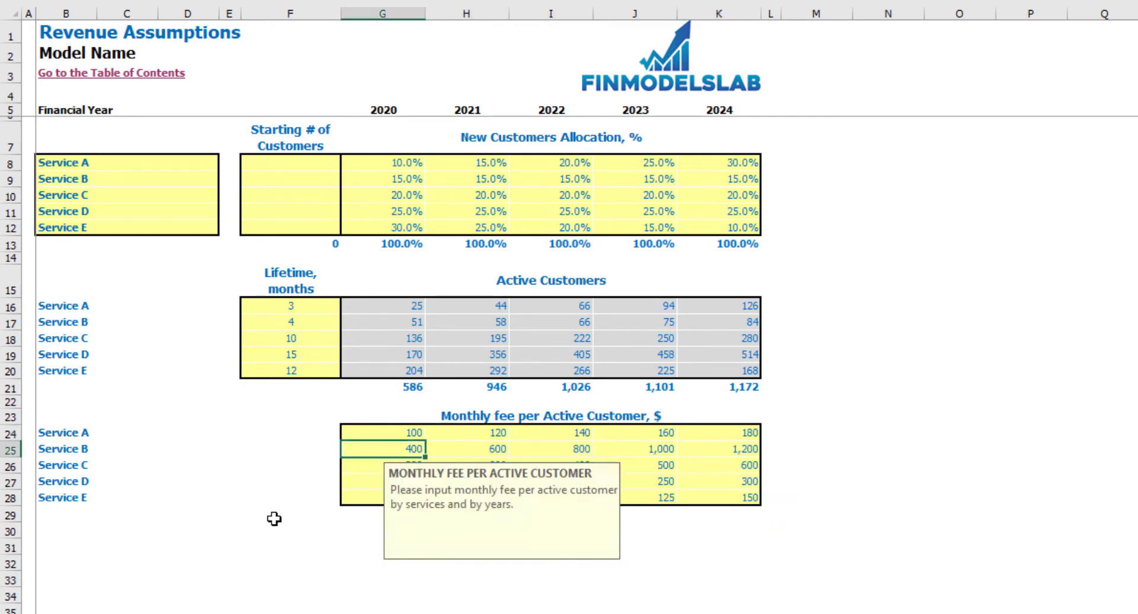
left_click(887, 460)
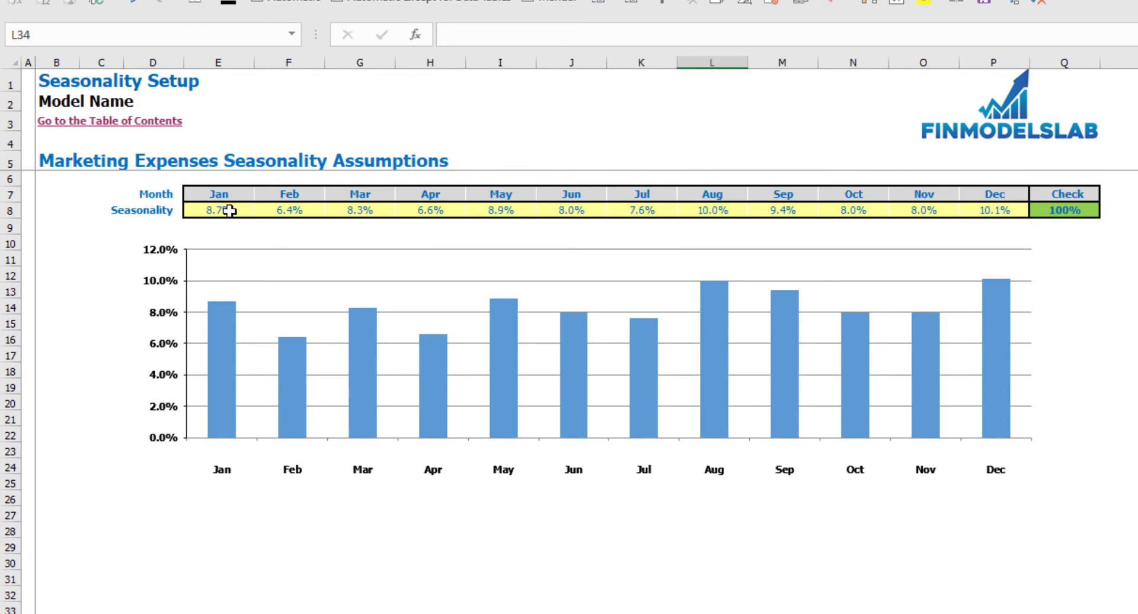
- Set the marketing expenses seasonality to 15% for January, 10% for February, 5% for March, 10% for April and 8% for May
left_click(230, 210)
type("15")
key("Tab")
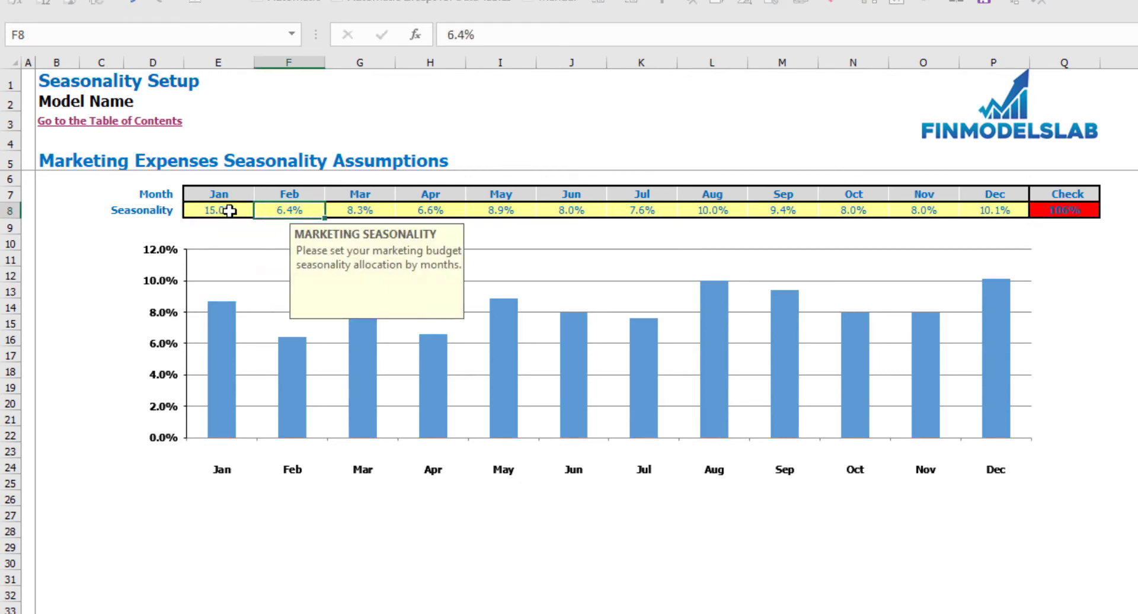
type("10")
key("Tab")
type("5")
key("Tab")
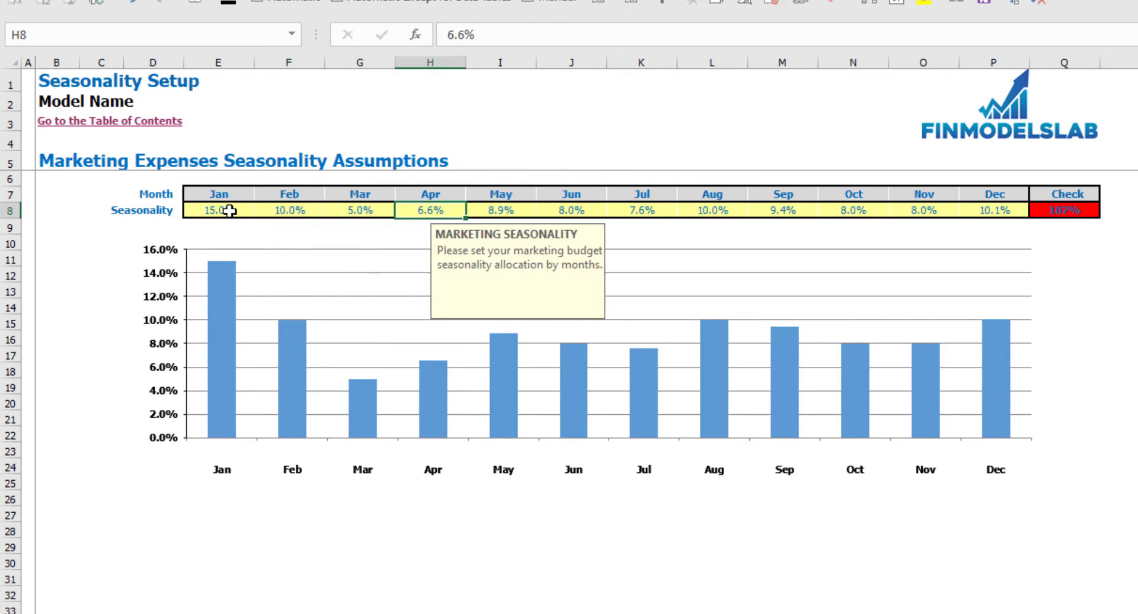
type("10")
key("Tab")
type("8")
key("Tab")
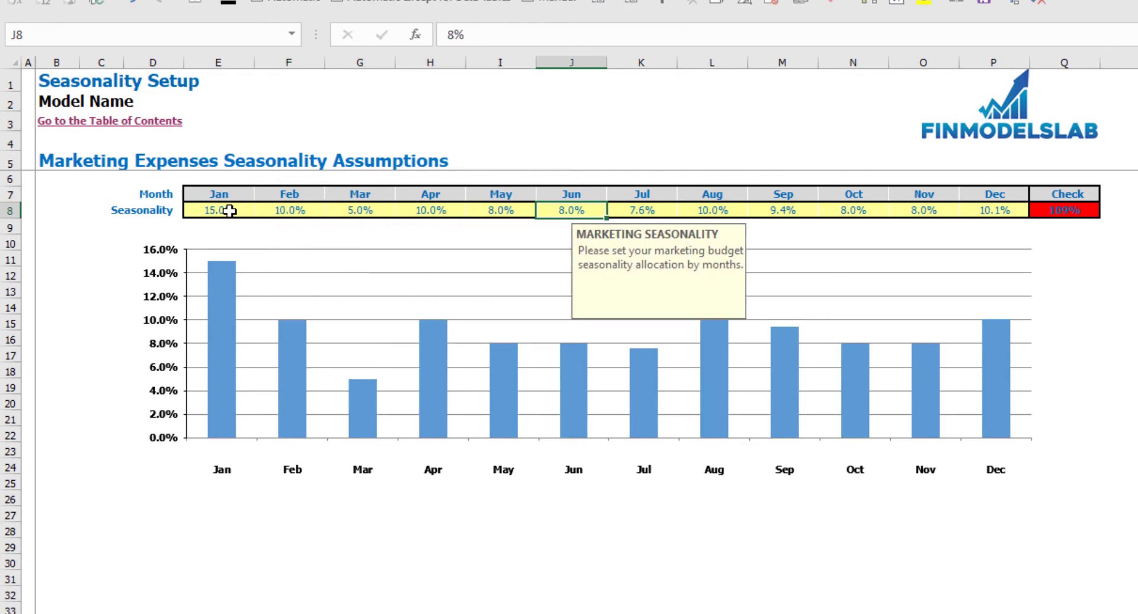
- Set the marketing expenses seasonality to 6% for June, 7% for July and 5% for August
type("6")
key("Tab")
type("7")
key("Tab")
type("5")
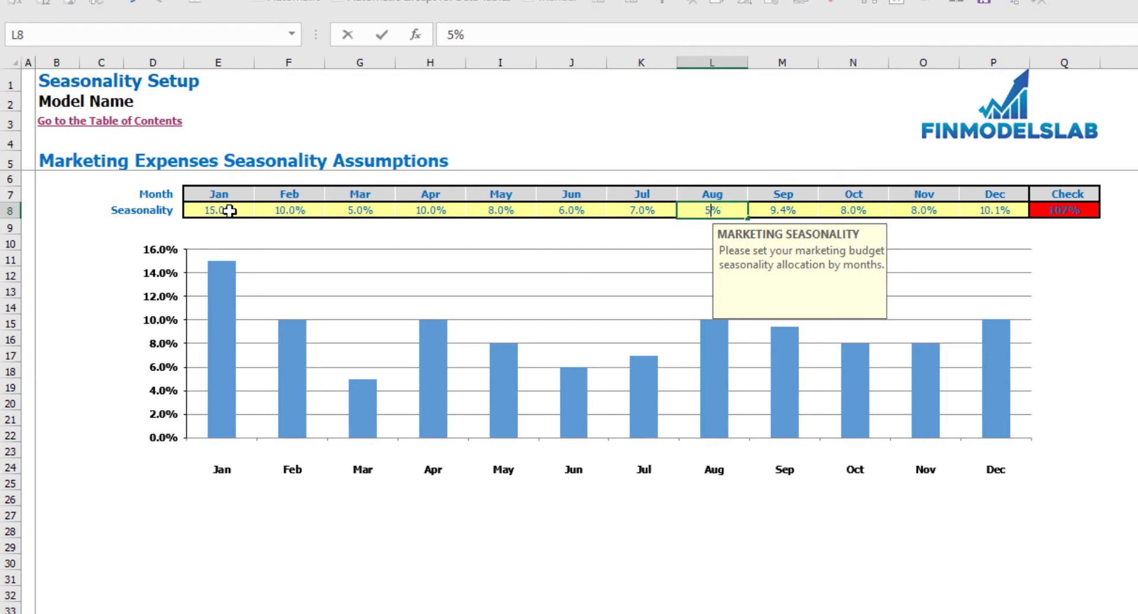
key("Tab")
- Set the marketing expenses seasonality to 10% for September, 15% for October, 5% for November and 5% for December
type("10")
key("Tab")
type("15")
key("Tab")
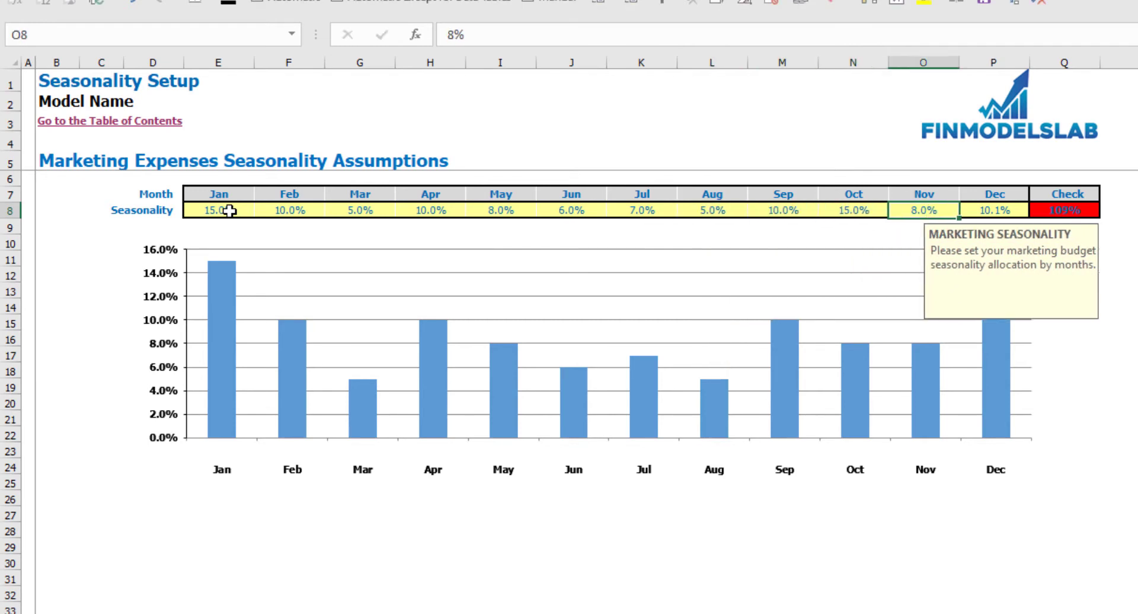
type("5")
key("Tab")
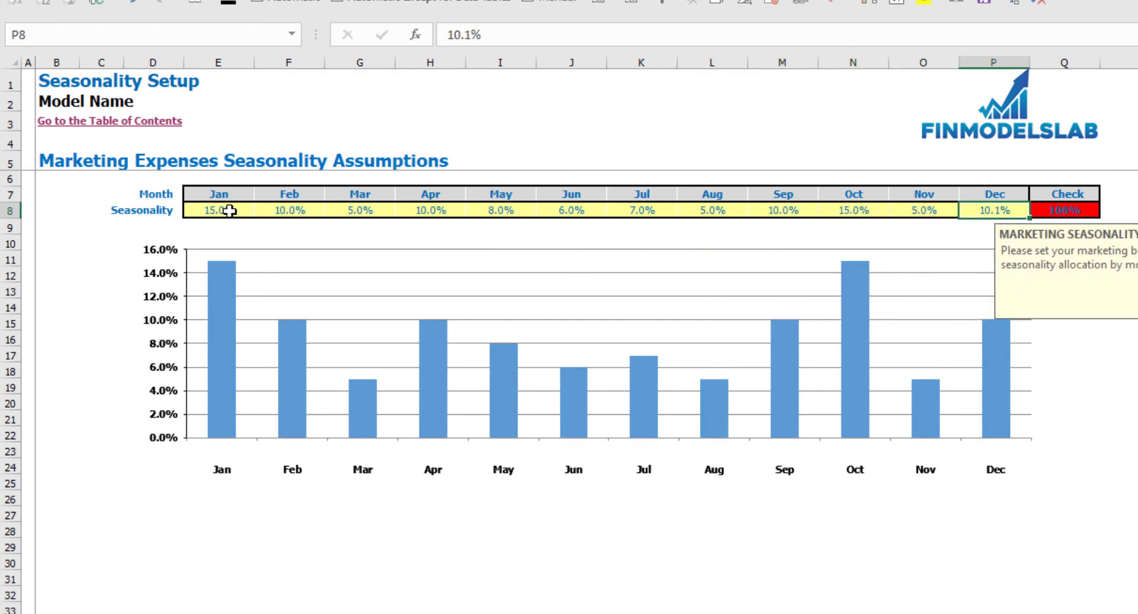
type("5")
key("Return")
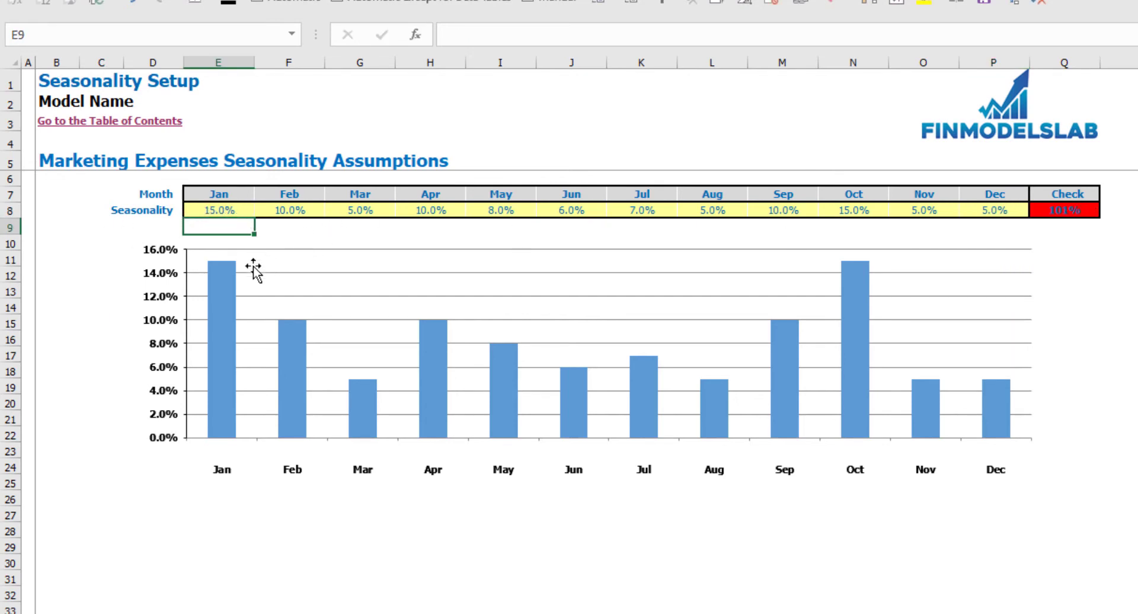
- Set October's marketing seasonality to 14% and inspect the Check cell's total of the monthly allocations
left_click(1084, 210)
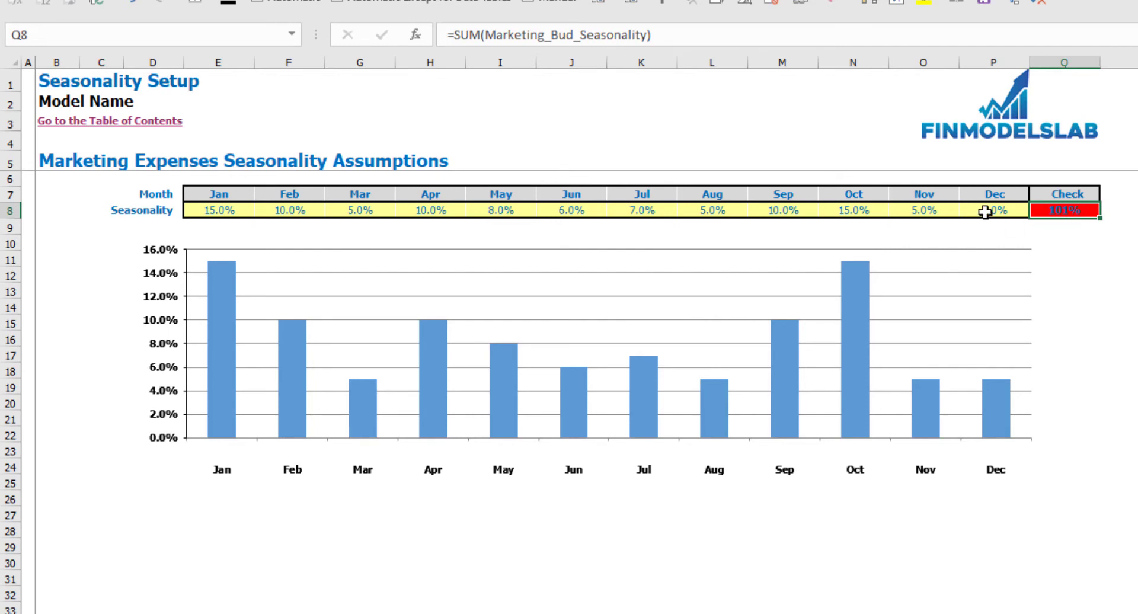
left_click(870, 213)
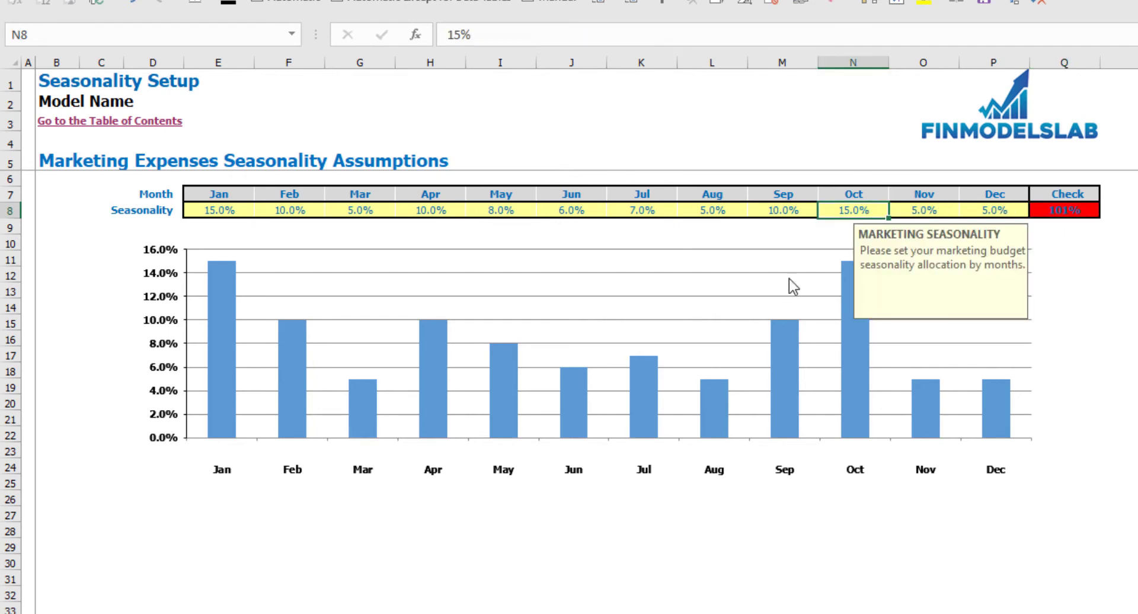
type("14")
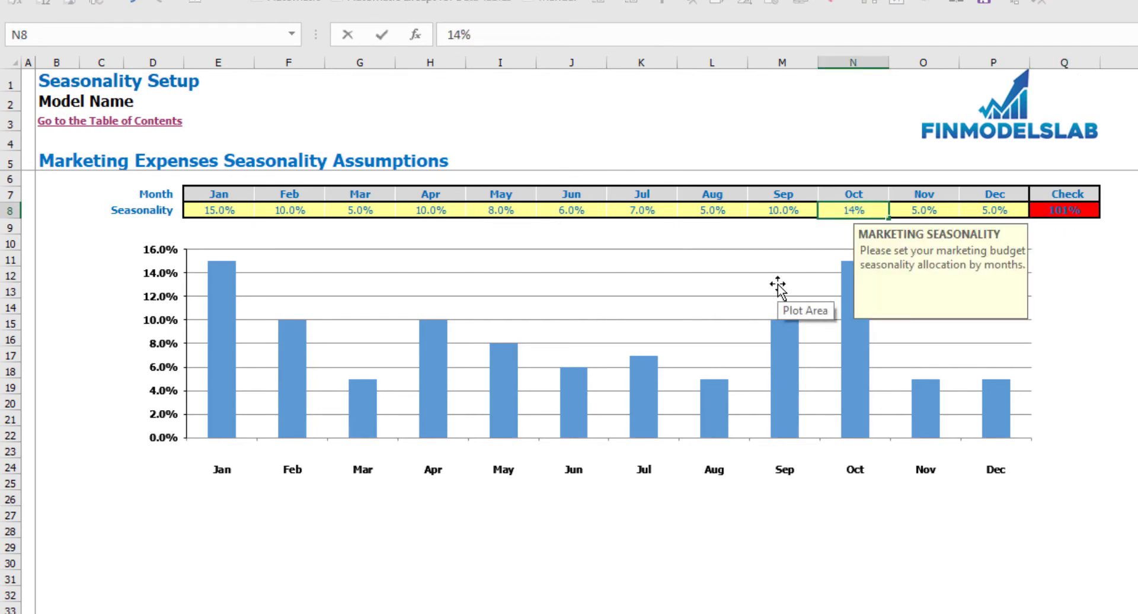
key("Return")
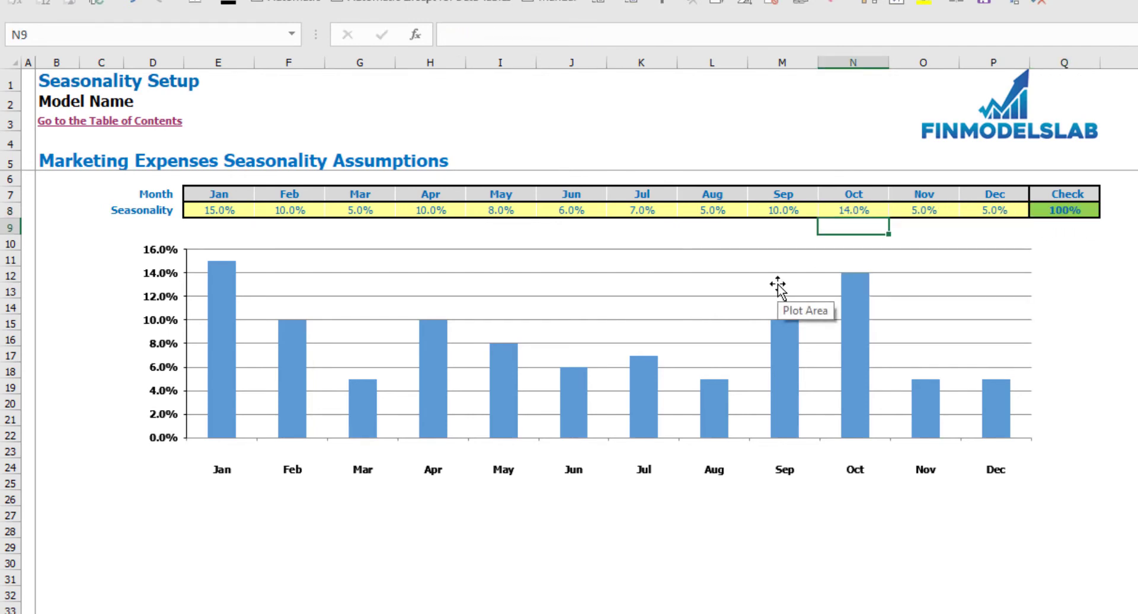
left_click(1085, 211)
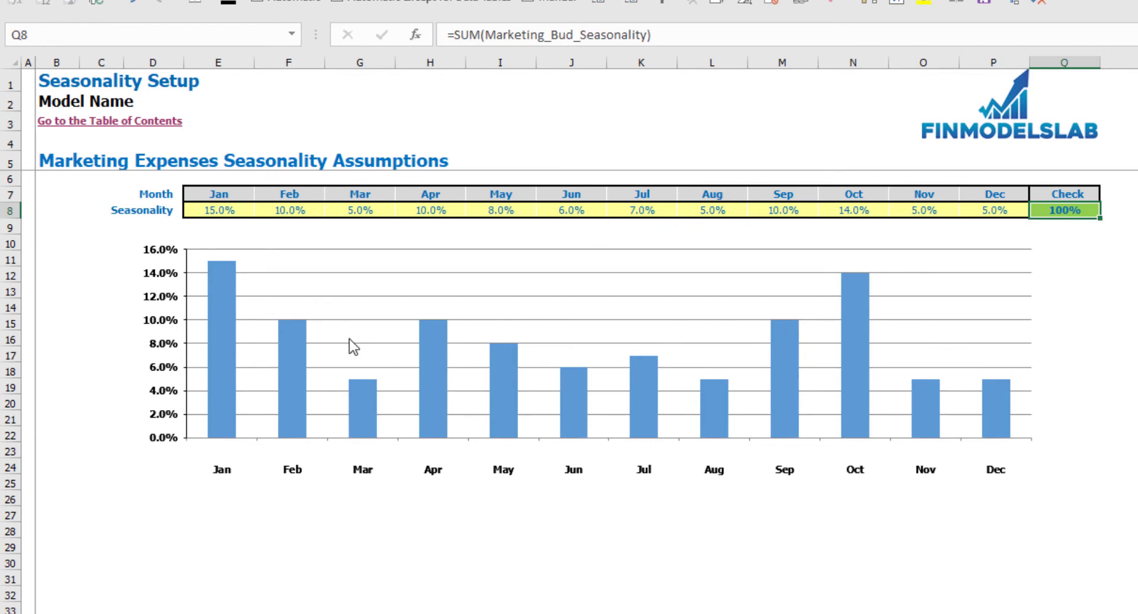
- Spread the marketing seasonality evenly by entering =1/12 for January and copying it to February through December
left_click(230, 210)
type("=1/12")
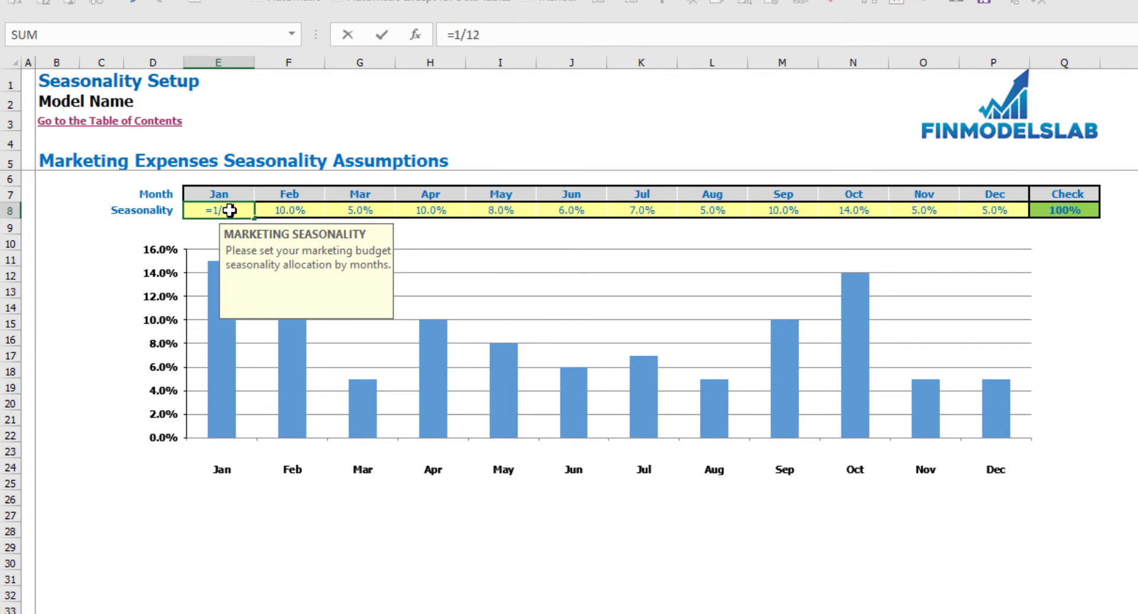
key("Return")
key("Up")
key("ctrl+c")
key("Right")
key("ctrl+shift+Right")
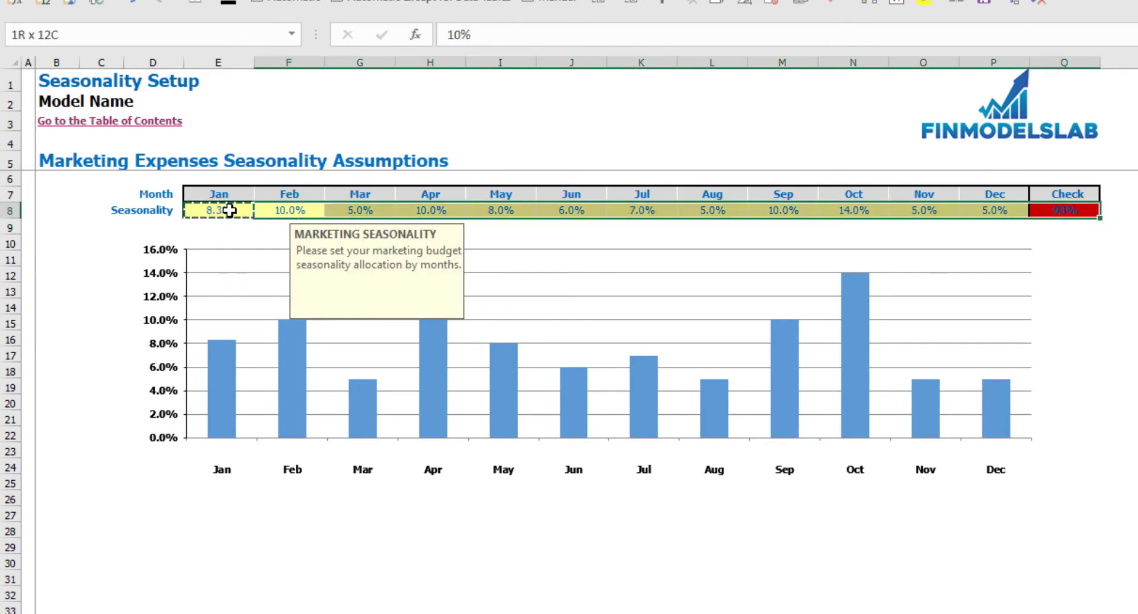
key("shift+Left")
key("ctrl+v")
left_click(1110, 290)
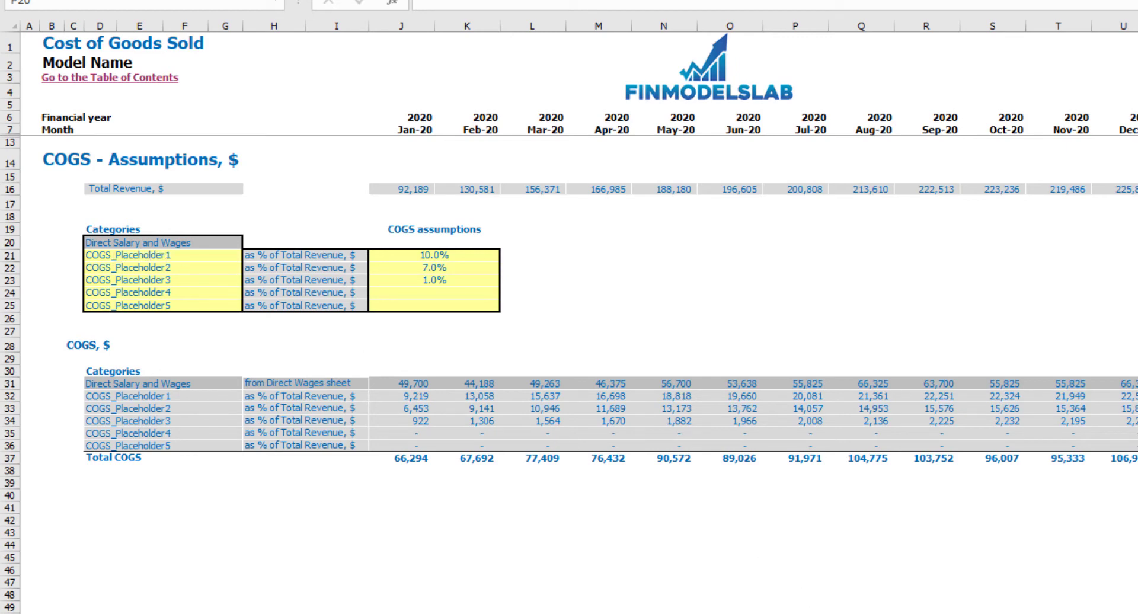
- Rename the COGS_Placeholder1 category in the Cost of Goods Sold assumptions as Hosting
left_click(198, 263)
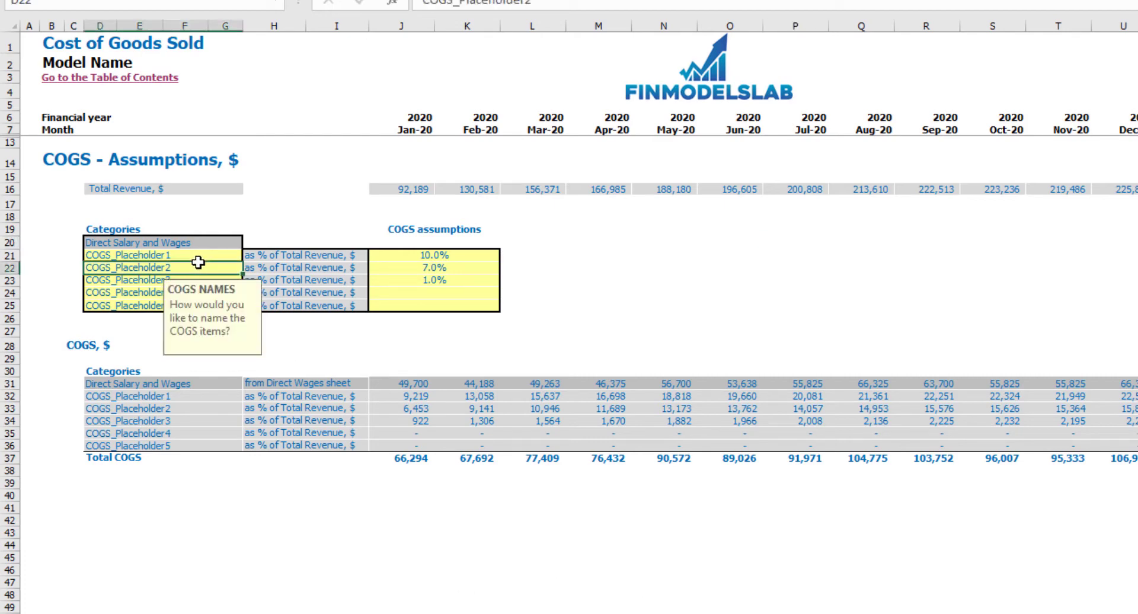
left_click_drag(198, 257, 173, 307)
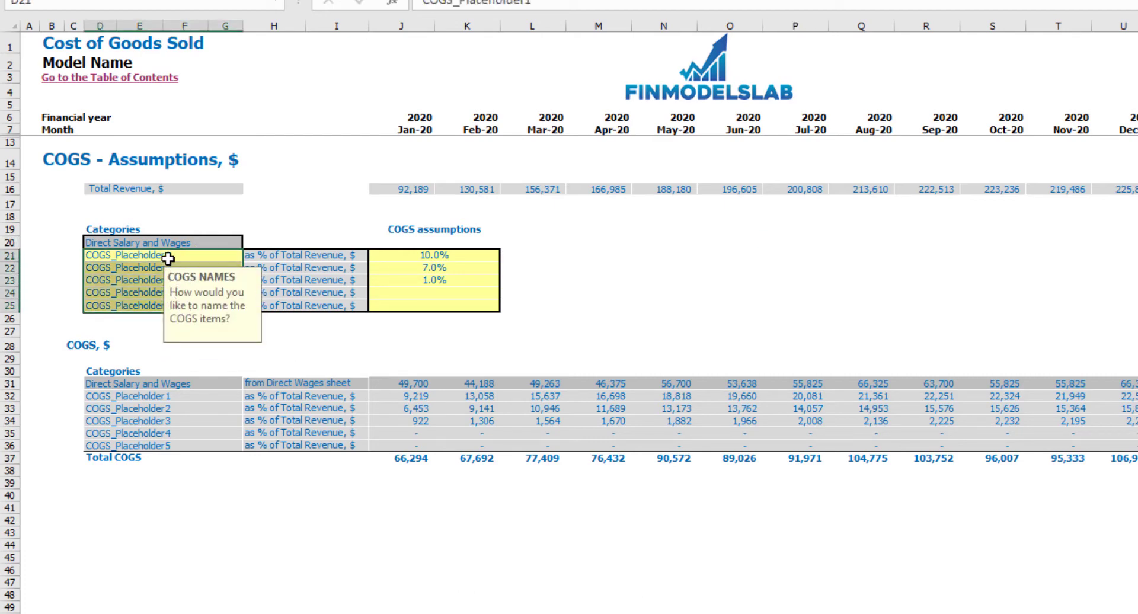
left_click(165, 256)
type("H")
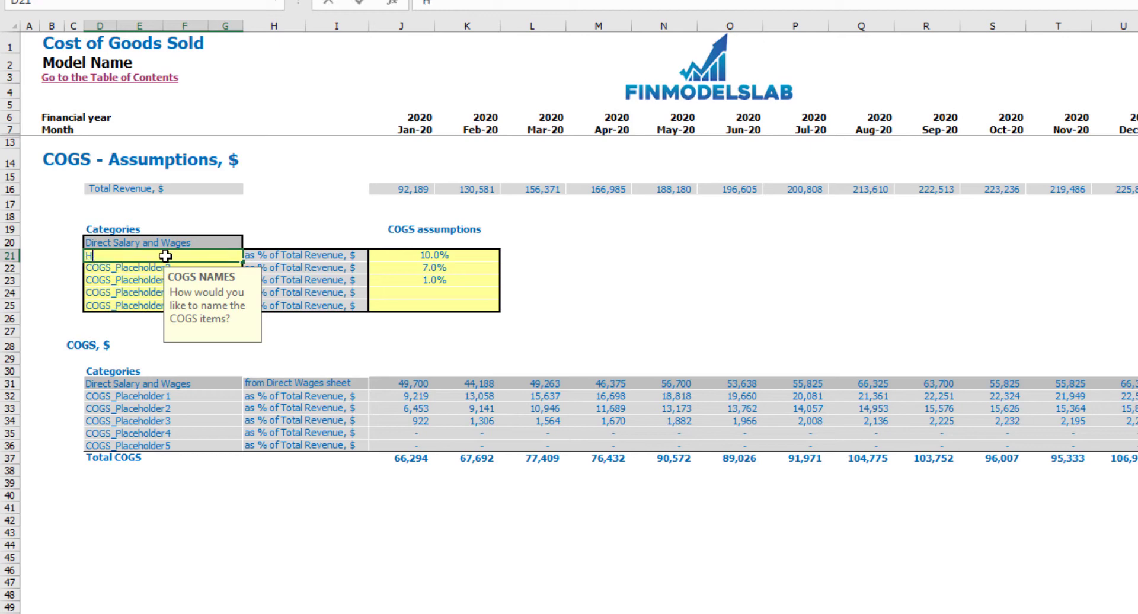
type("osting")
key("Return")
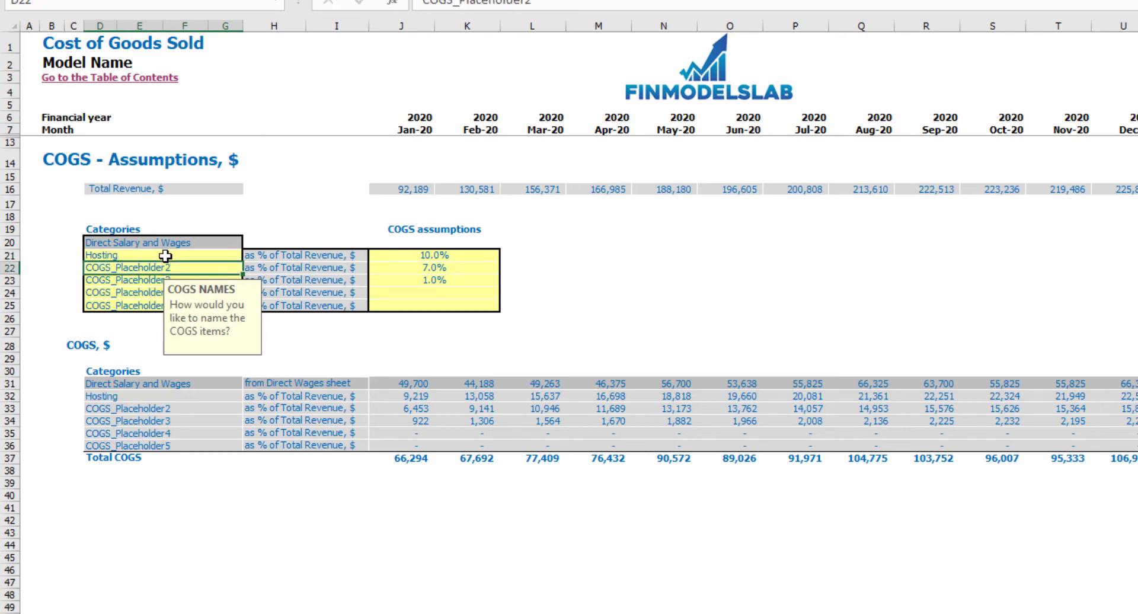
left_click(597, 360)
- Set the Hosting cost assumption to 15% of total revenue
left_click(460, 259)
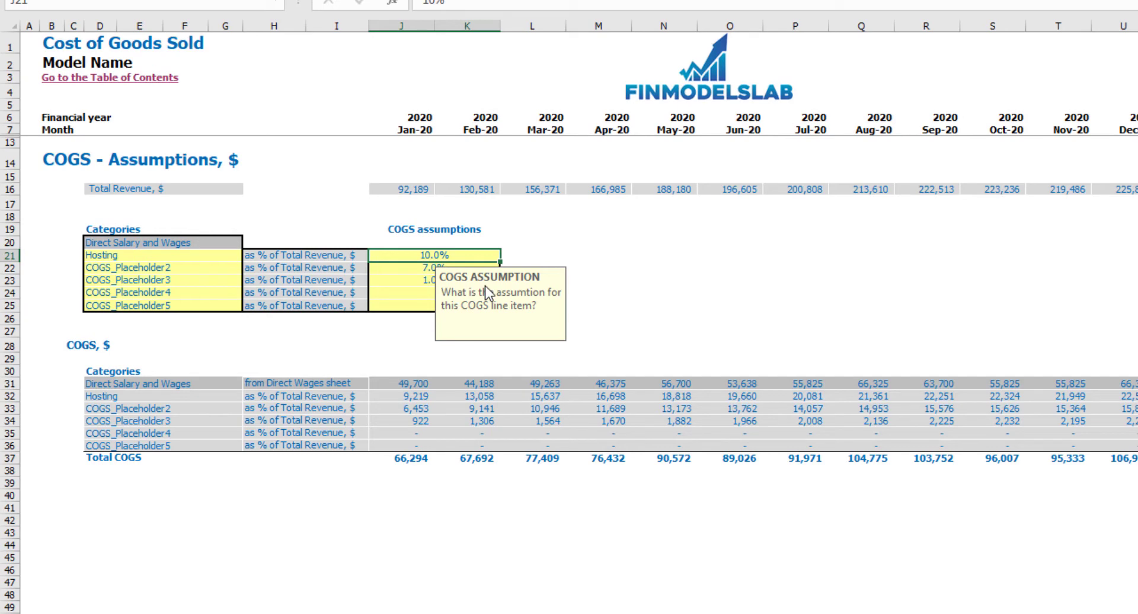
type("15")
key("Return")
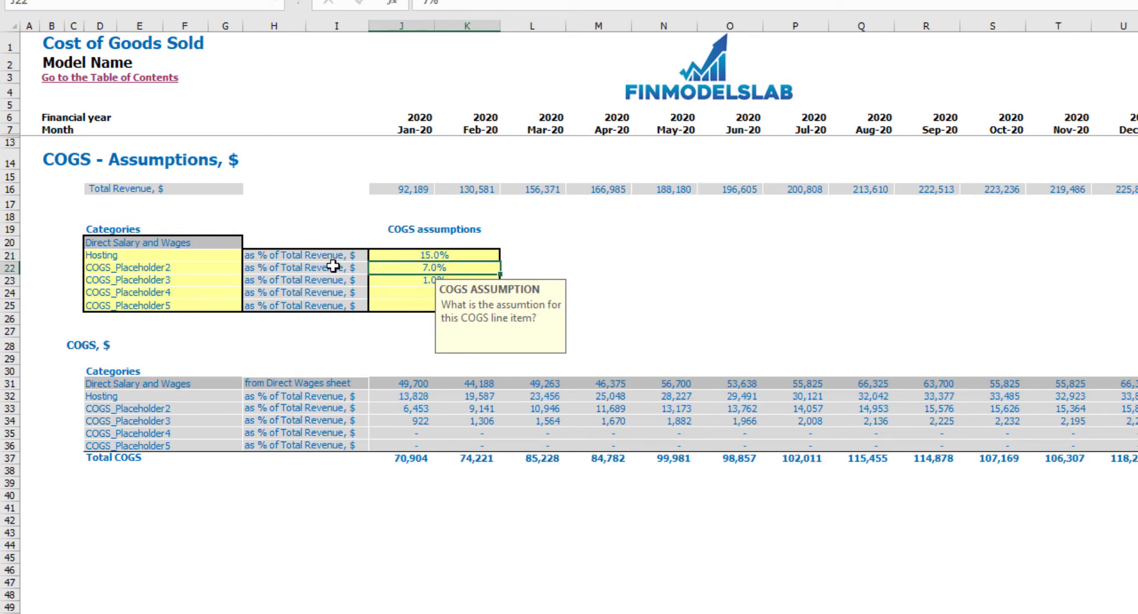
- Review the Total Revenue row and the COGS assumption percentages applied to it
left_click(9, 189)
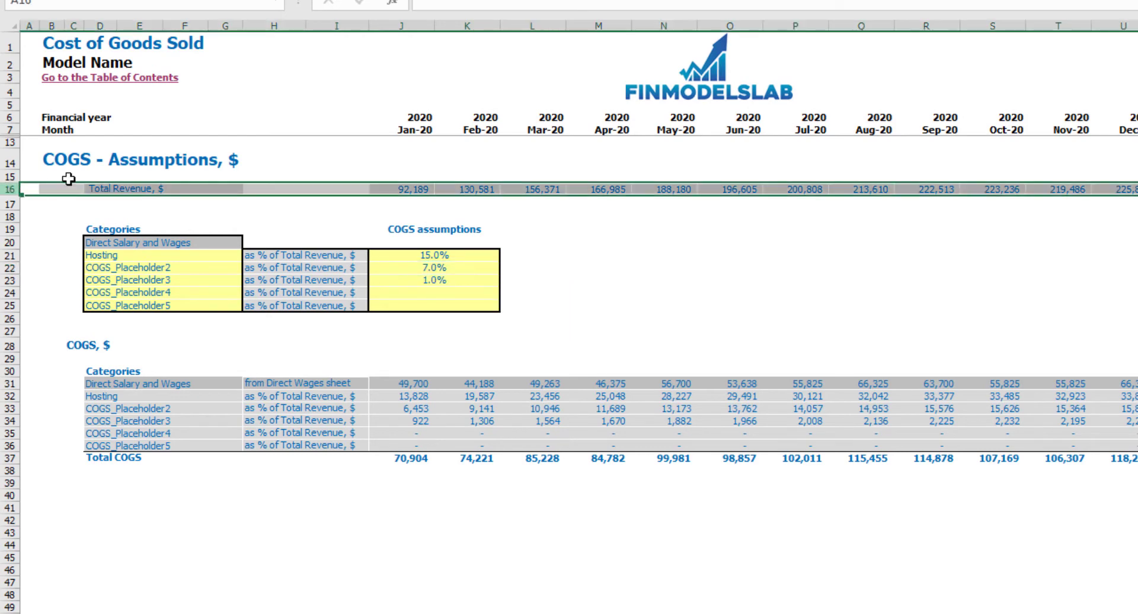
left_click(421, 220)
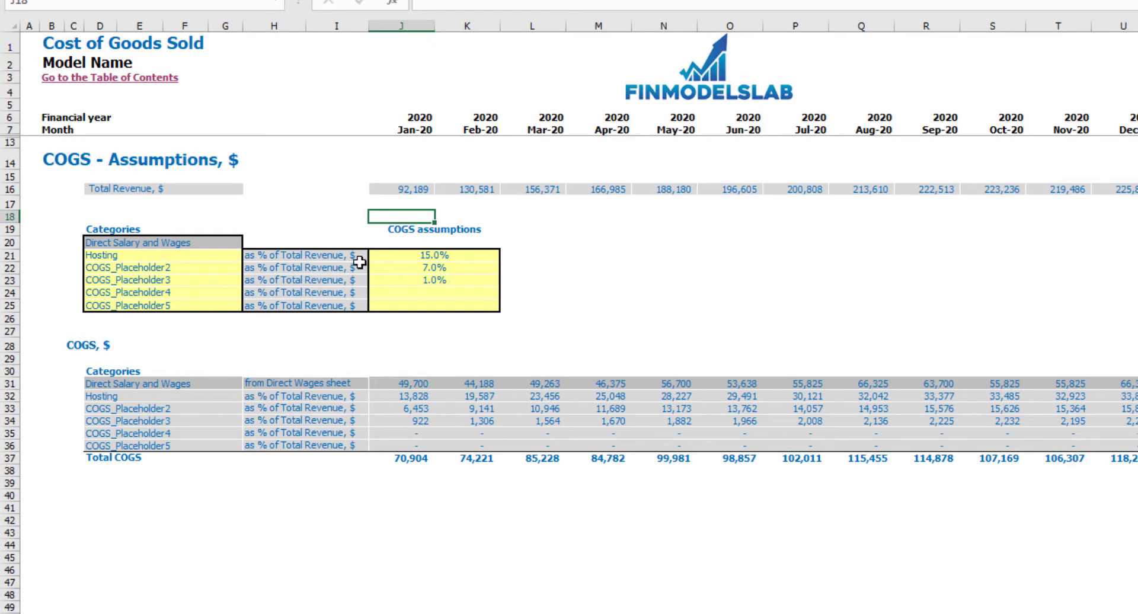
left_click(415, 261)
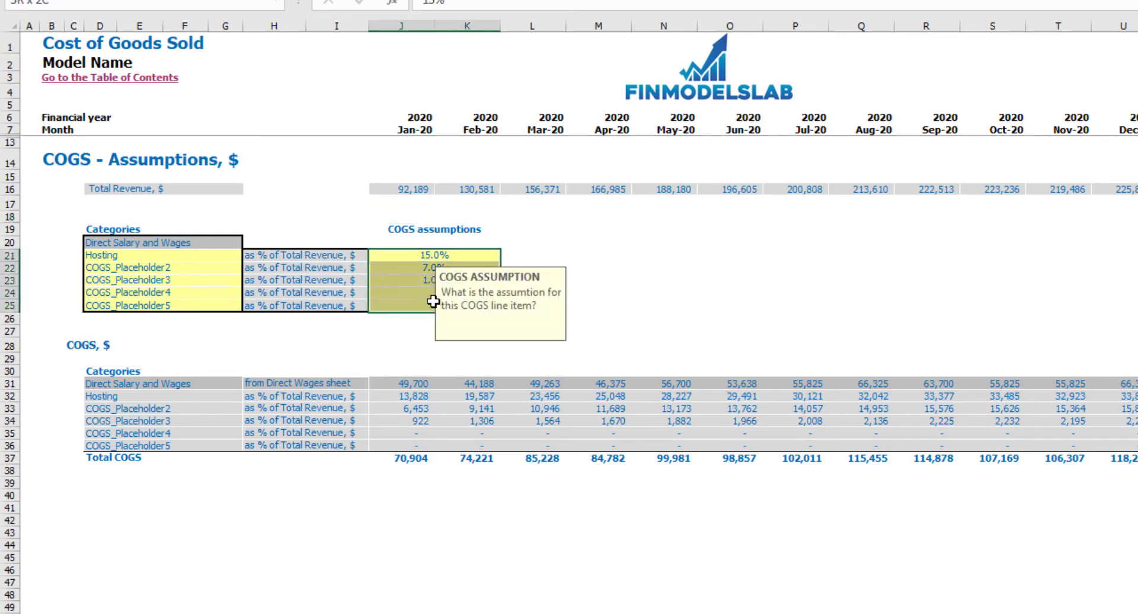
left_click(553, 218)
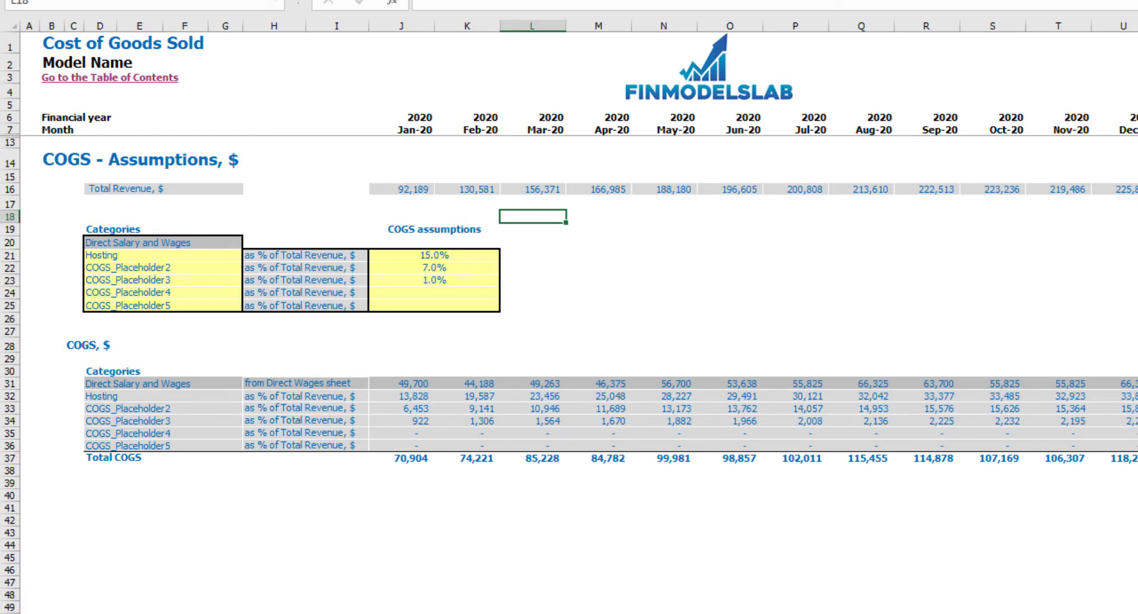
- Open the Income Statement sheet and expand the detail rows behind Total COGS
left_click(261, 613)
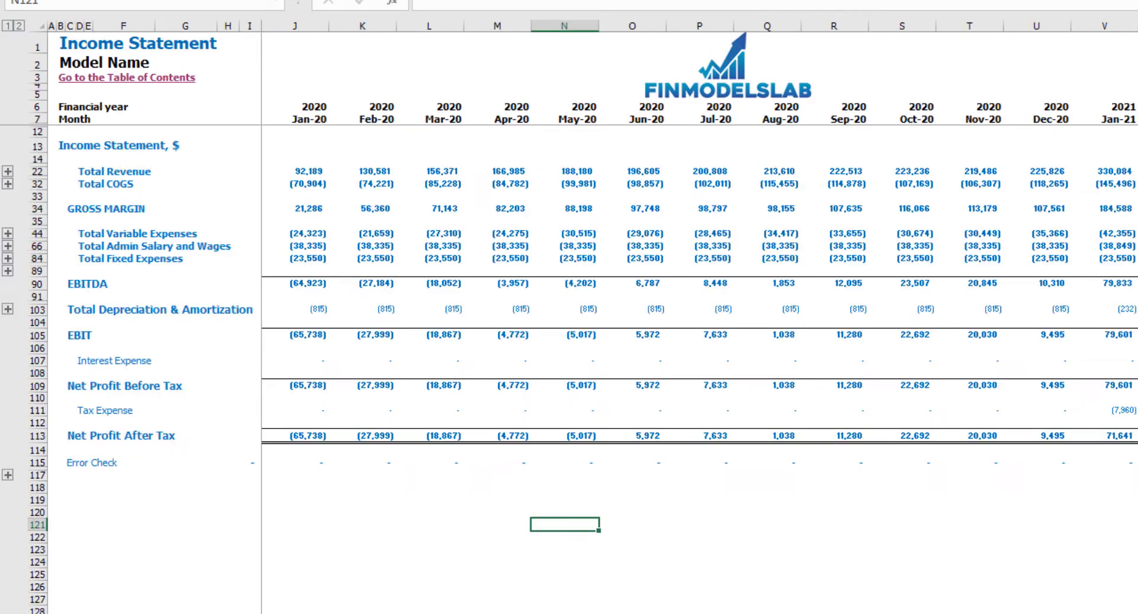
left_click(8, 183)
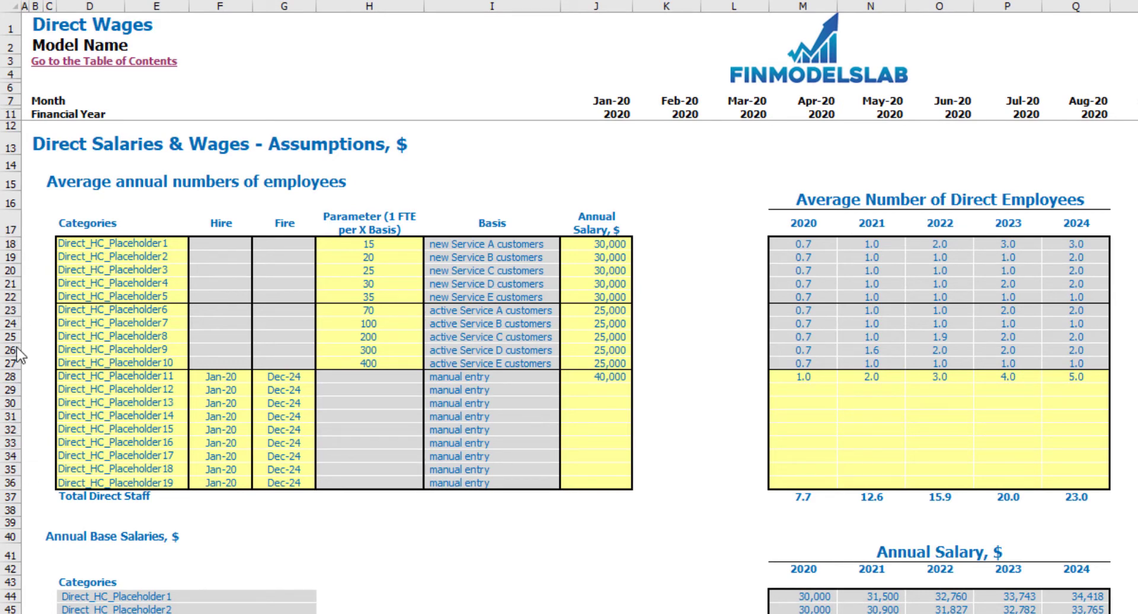
- On the Direct Wages sheet, set the 1 FTE per X Basis parameter of Direct_HC_Placeholder1 to 10
left_click(114, 245)
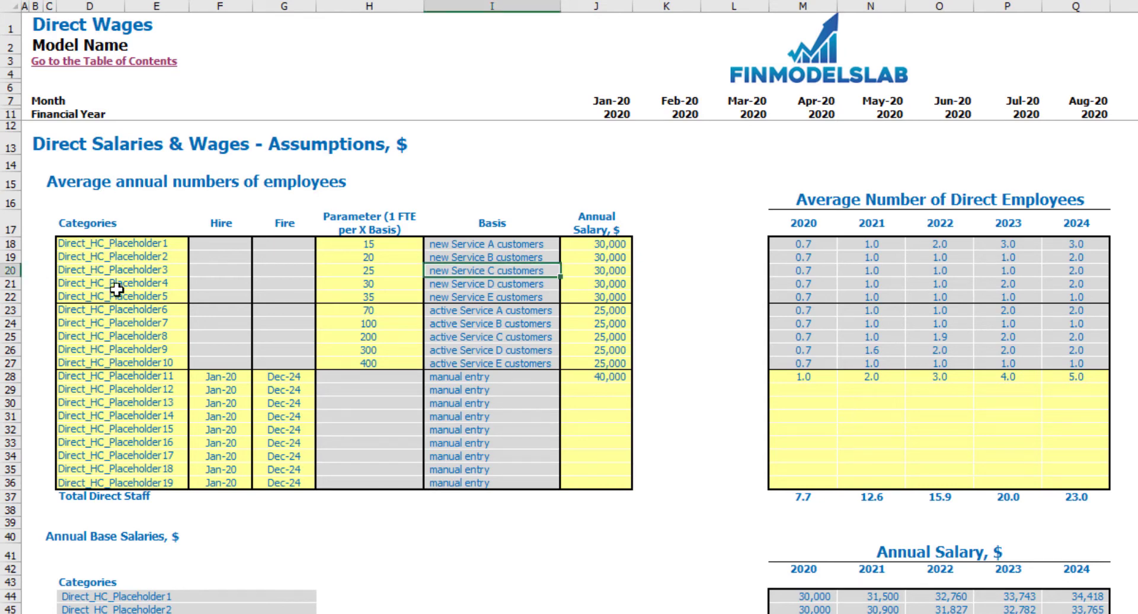
left_click(363, 246)
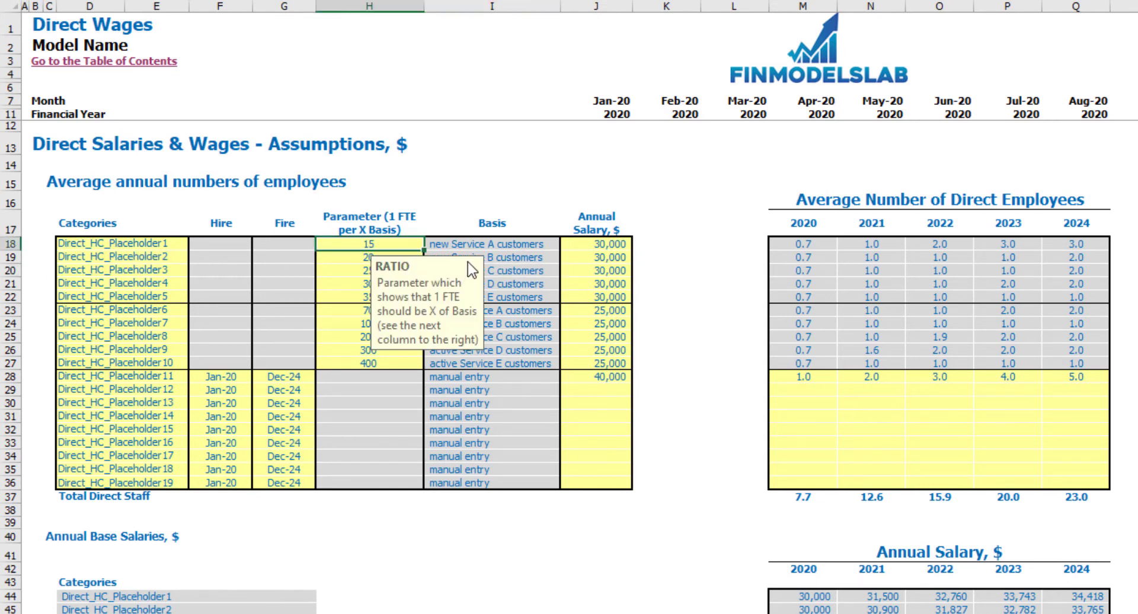
left_click(424, 194)
left_click(371, 244)
key("BackSpace")
type("0")
key("Return")
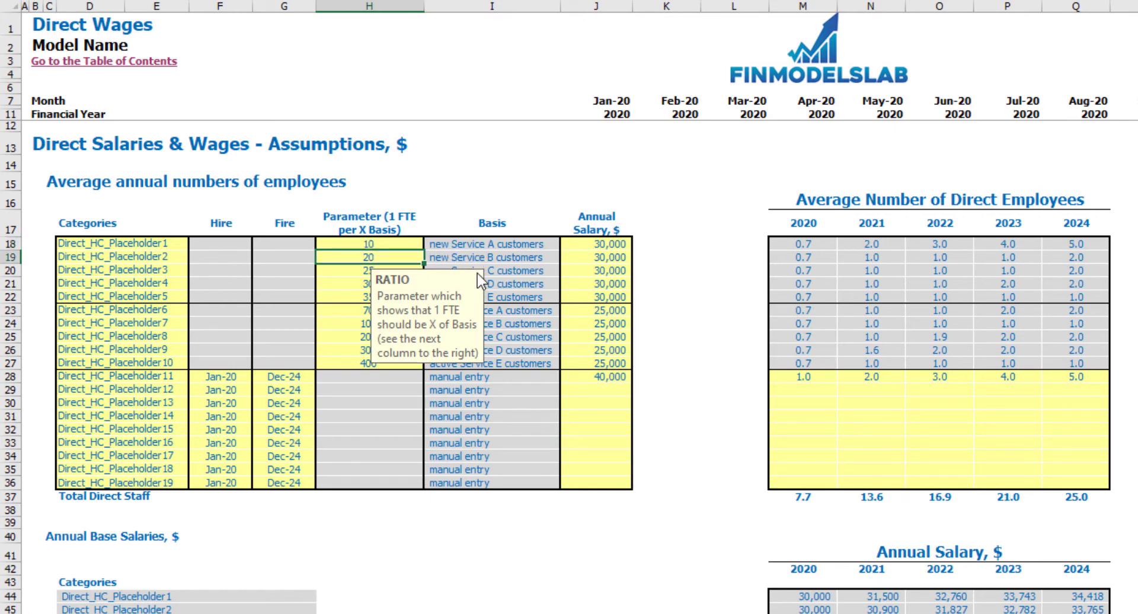
- Check the new Service A customers basis of Direct_HC_Placeholder1 and set its annual salary to 25,000
left_click(508, 243)
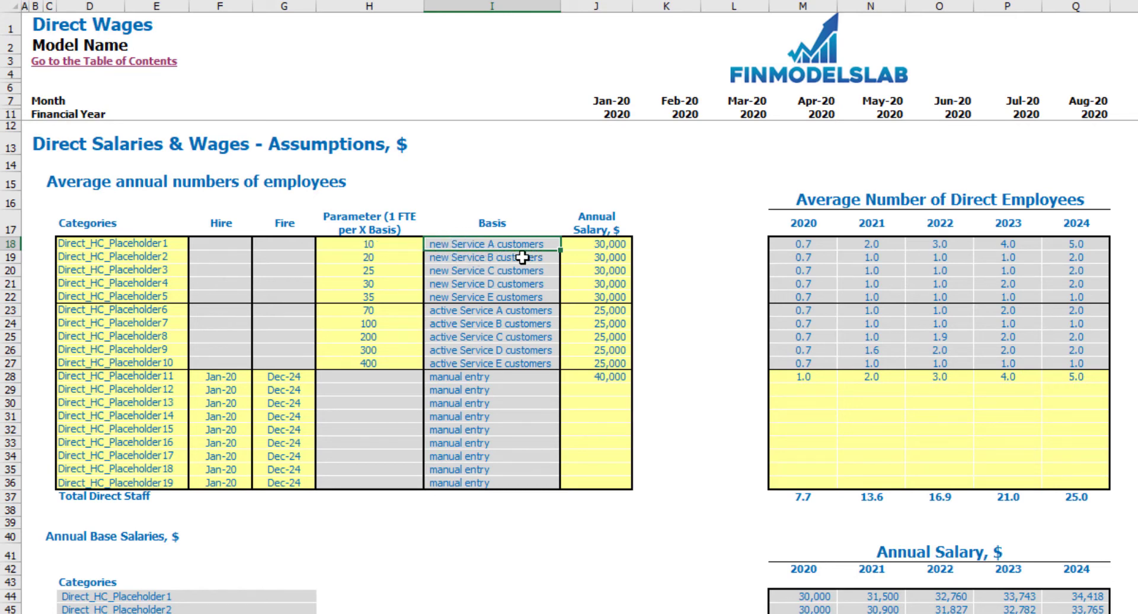
left_click(401, 244)
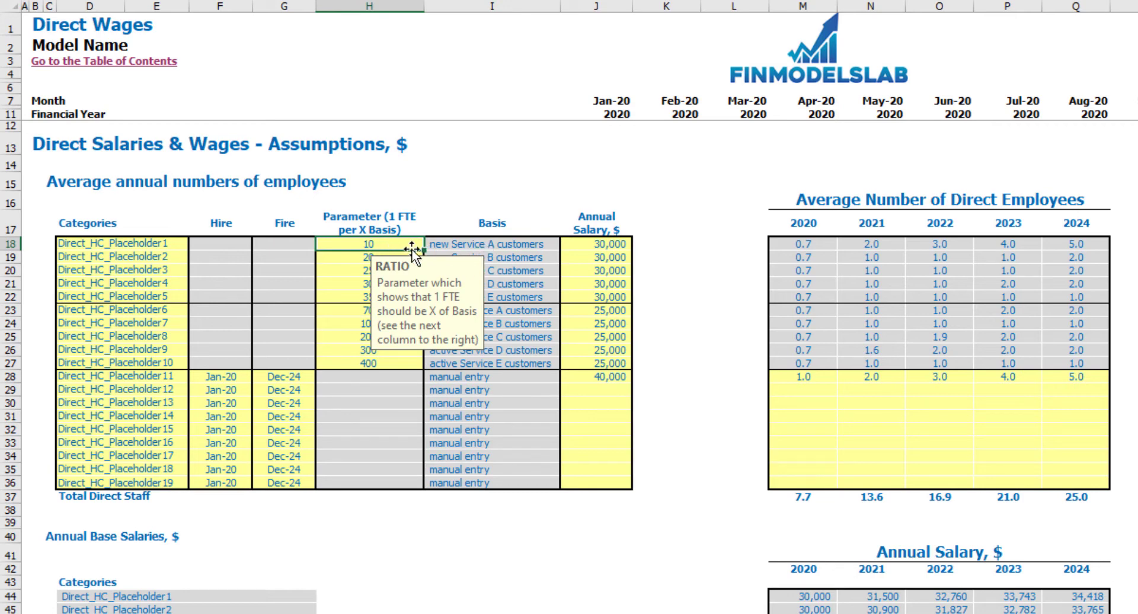
left_click(549, 245)
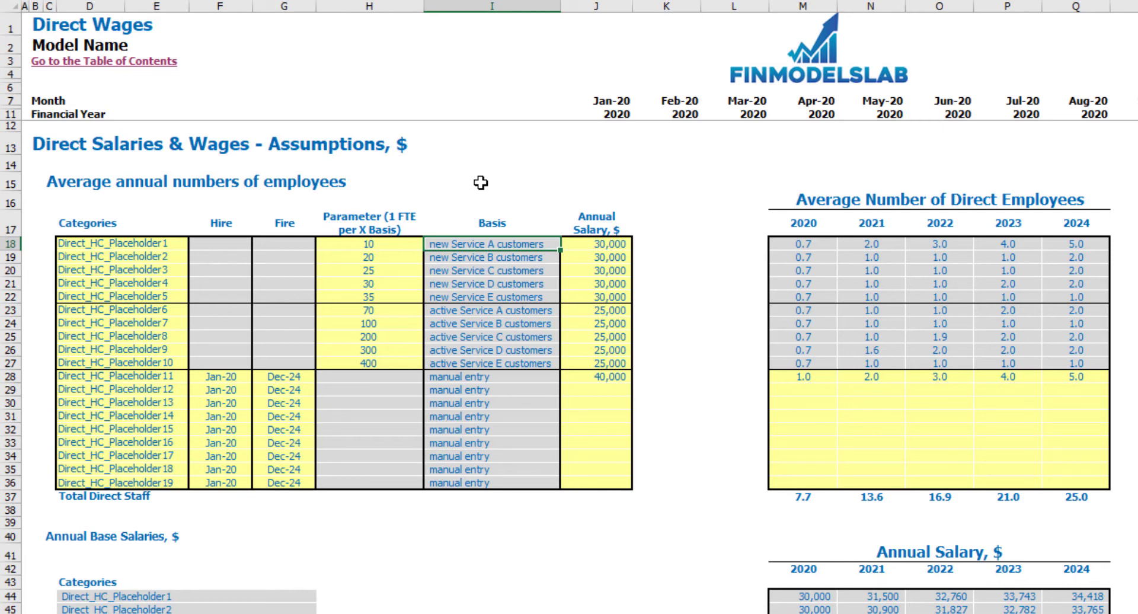
left_click(588, 245)
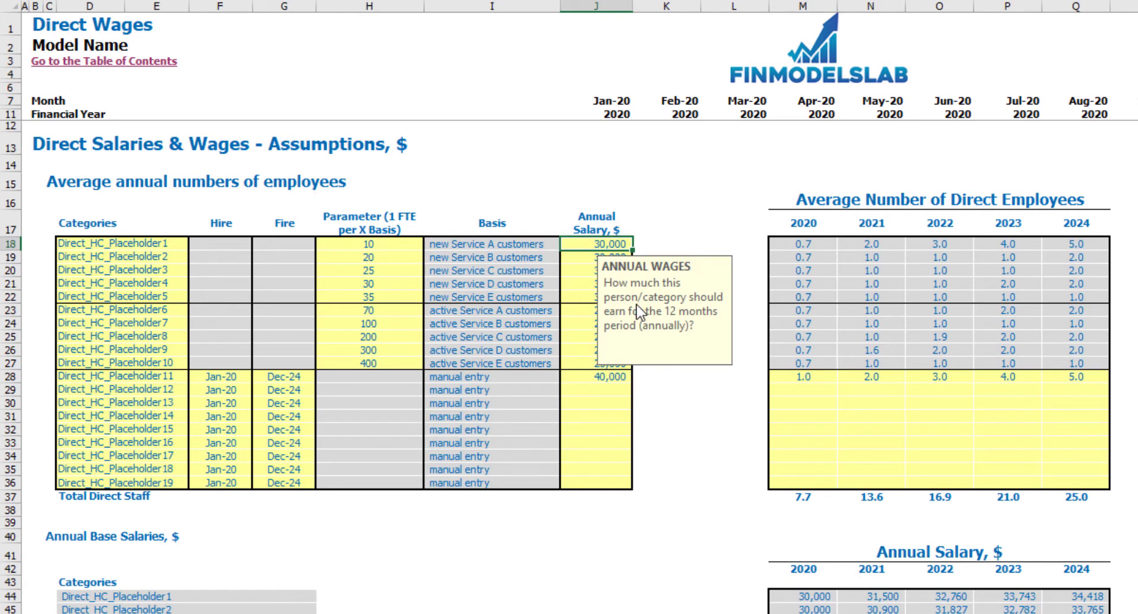
type("25")
key("Return")
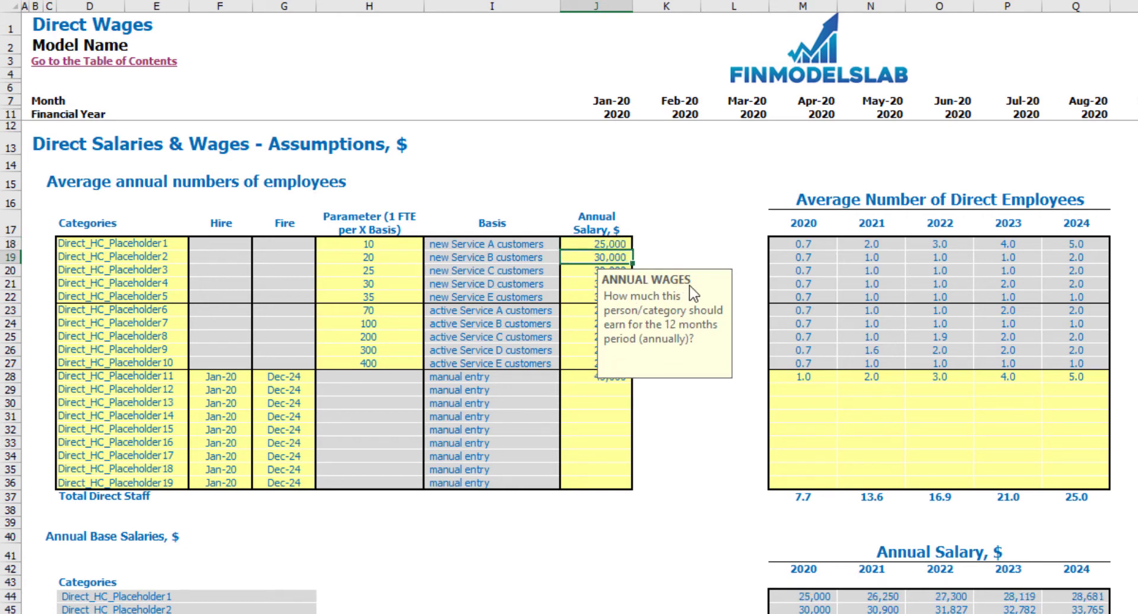
- Review the 2020 to 2024 average direct employee numbers and the Annual Salary raise table beside them
left_click_drag(804, 245, 1076, 247)
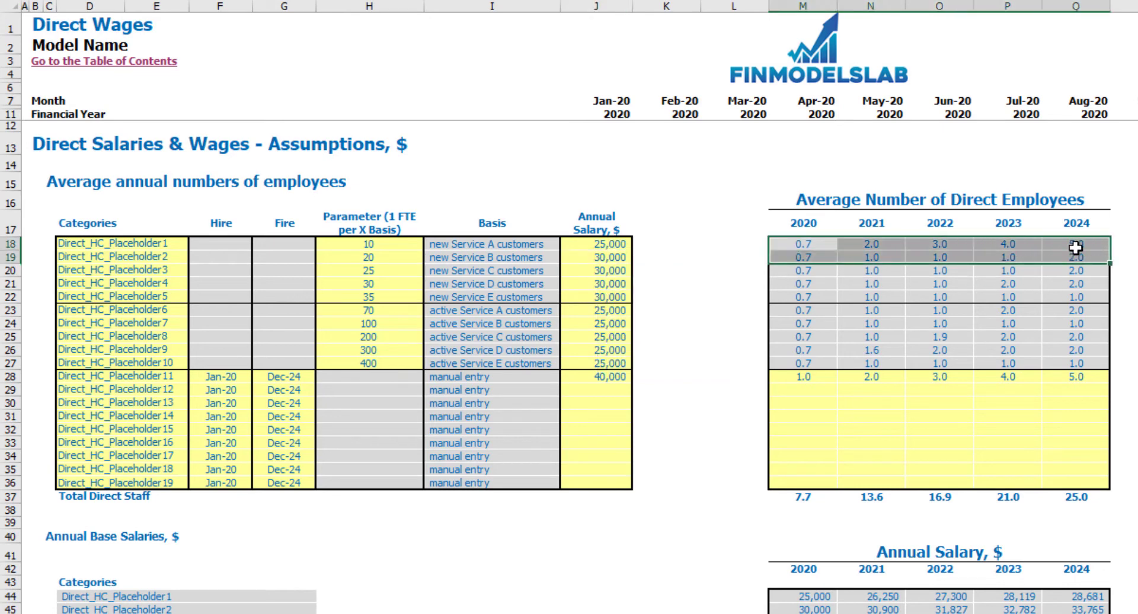
left_click(688, 195)
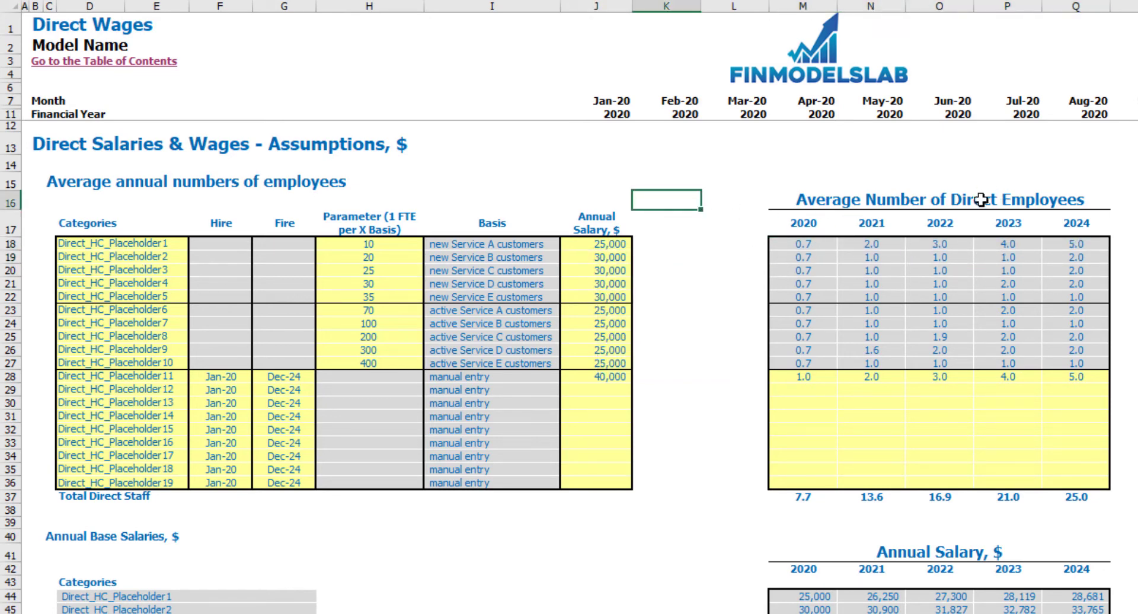
scroll(972, 238, "right", 5)
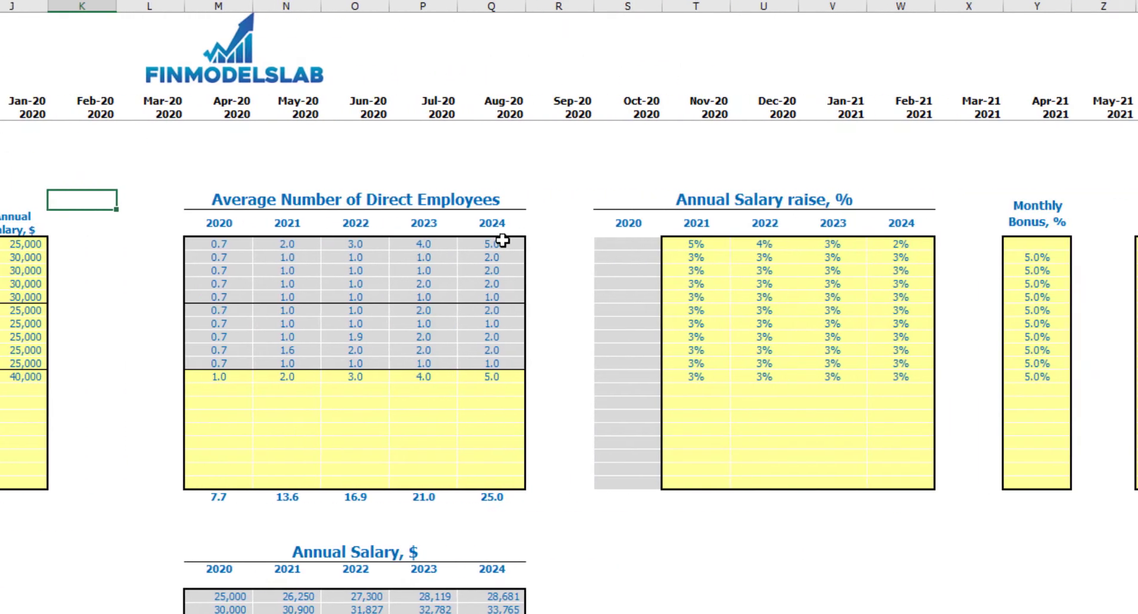
- Set the annual salary raises of Direct_HC_Placeholder1 to 6%, 5%, 4% and 3% for 2021 through 2024
scroll(502, 241, "right", 1)
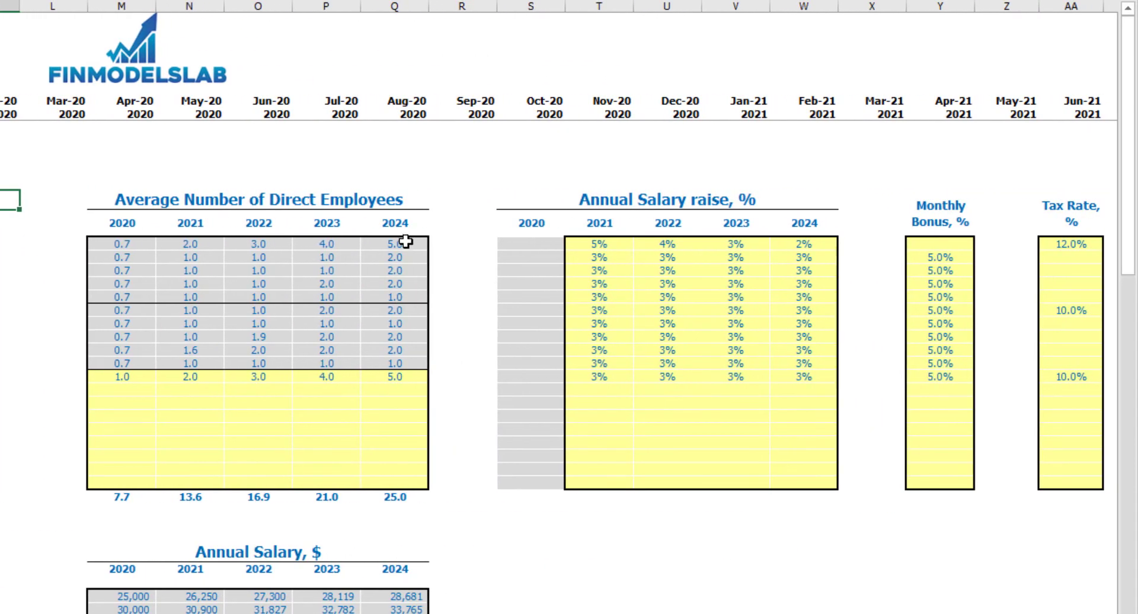
left_click(614, 246)
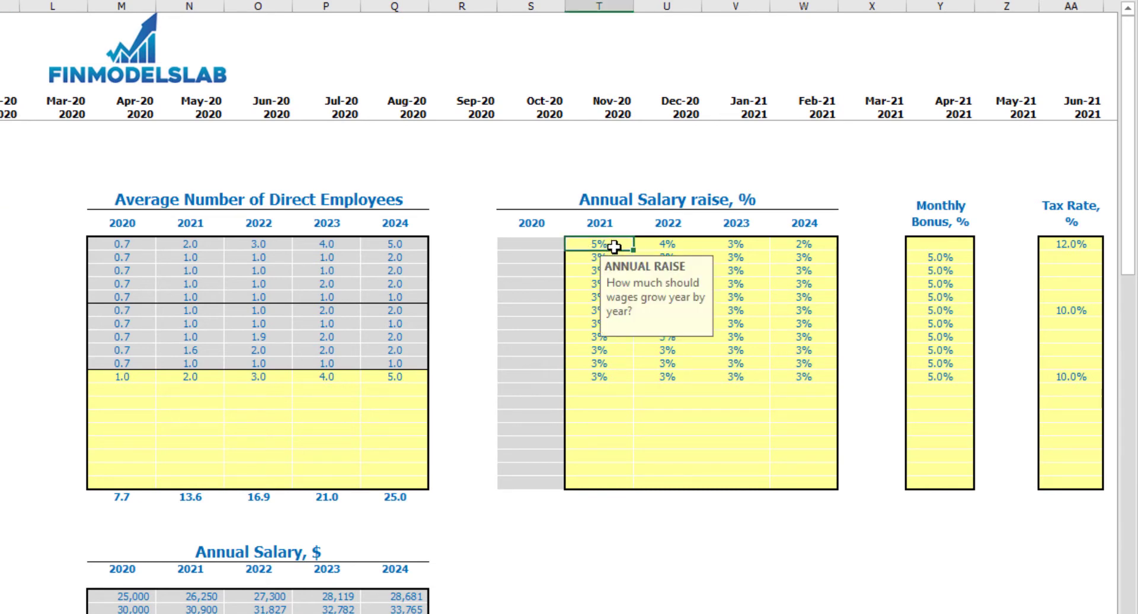
type("6")
key("Tab")
type("5")
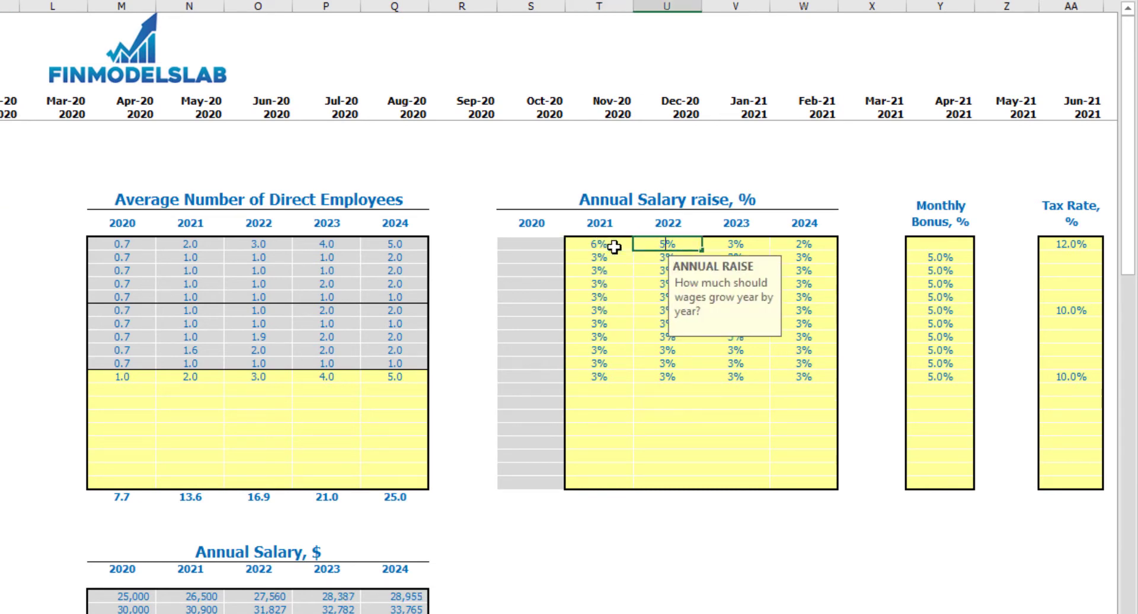
key("Tab")
type("4")
key("Tab")
type("3")
left_click(577, 148)
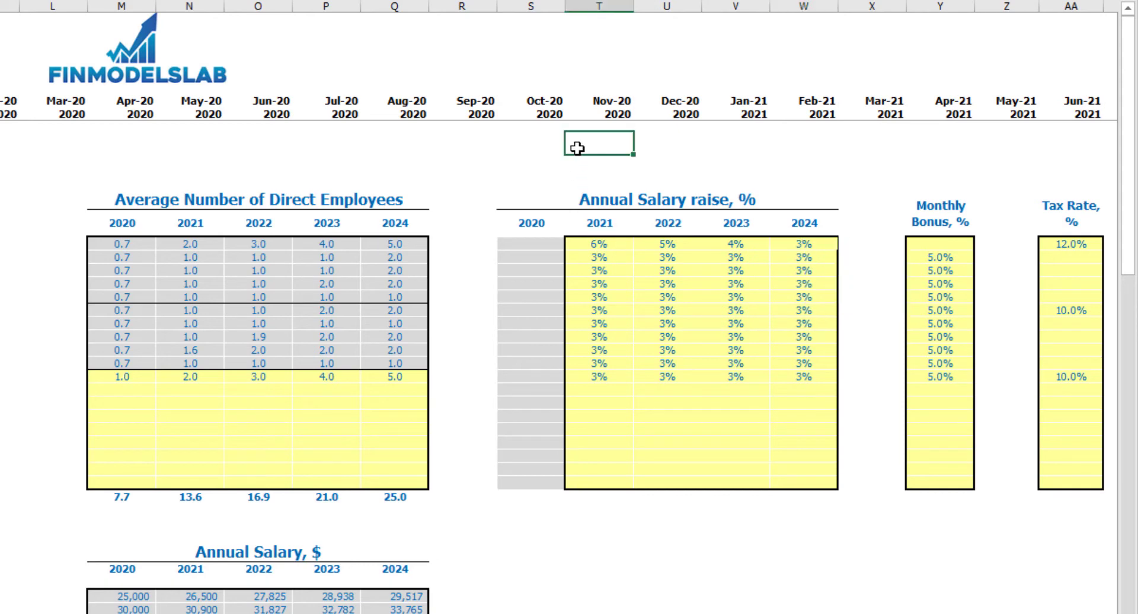
- Set the monthly bonus of Direct_HC_Placeholder1 to 10% and its tax rate to 15%
left_click(958, 245)
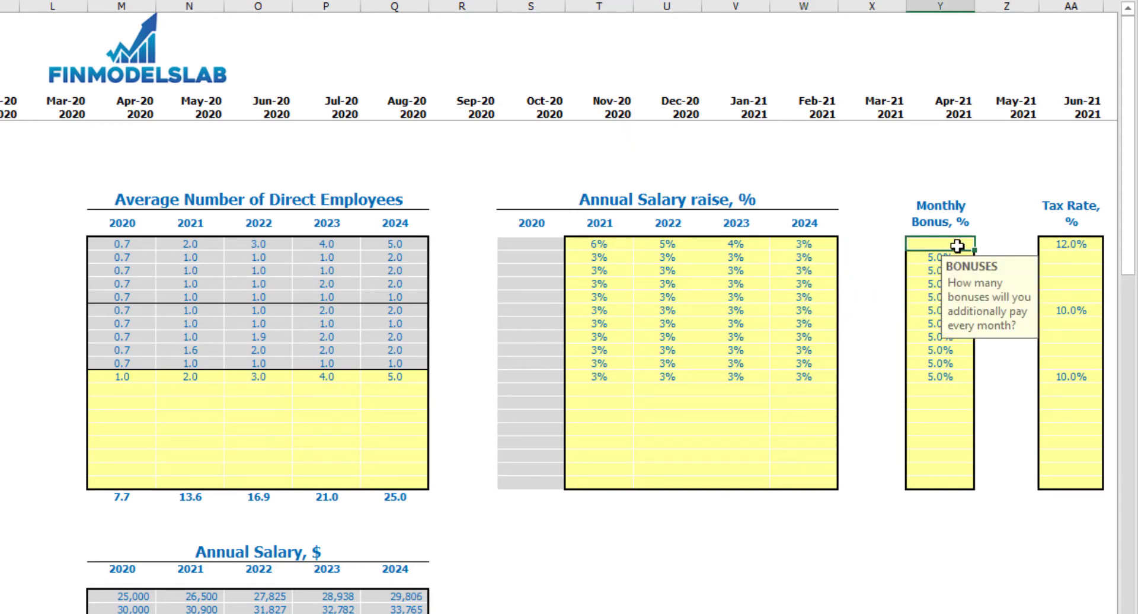
type("10")
key("Return")
key("Up")
left_click(1087, 244)
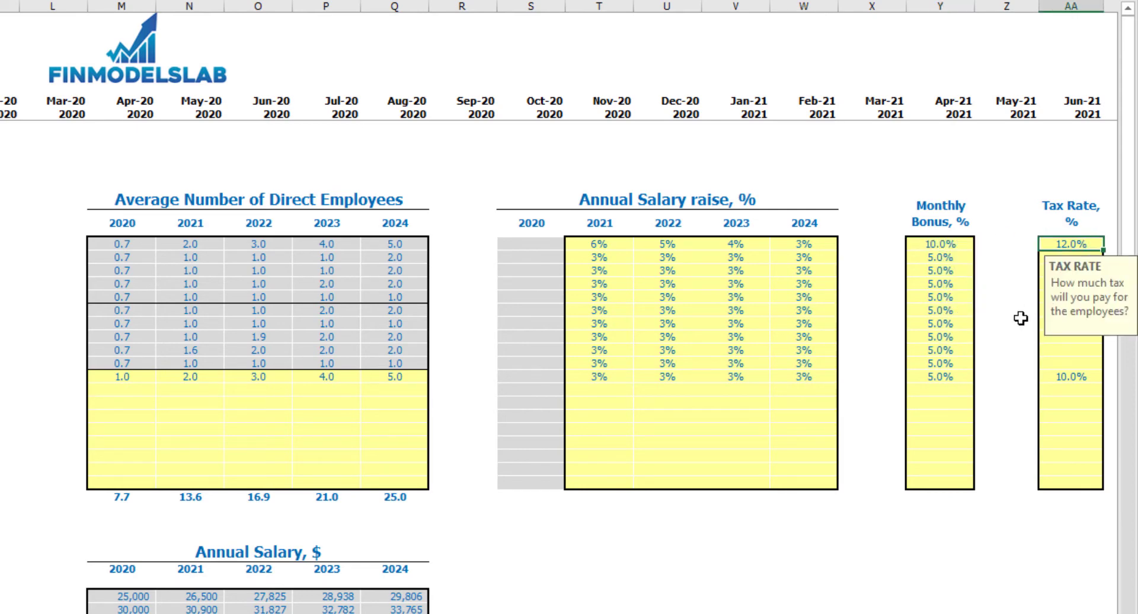
type("15")
key("Return")
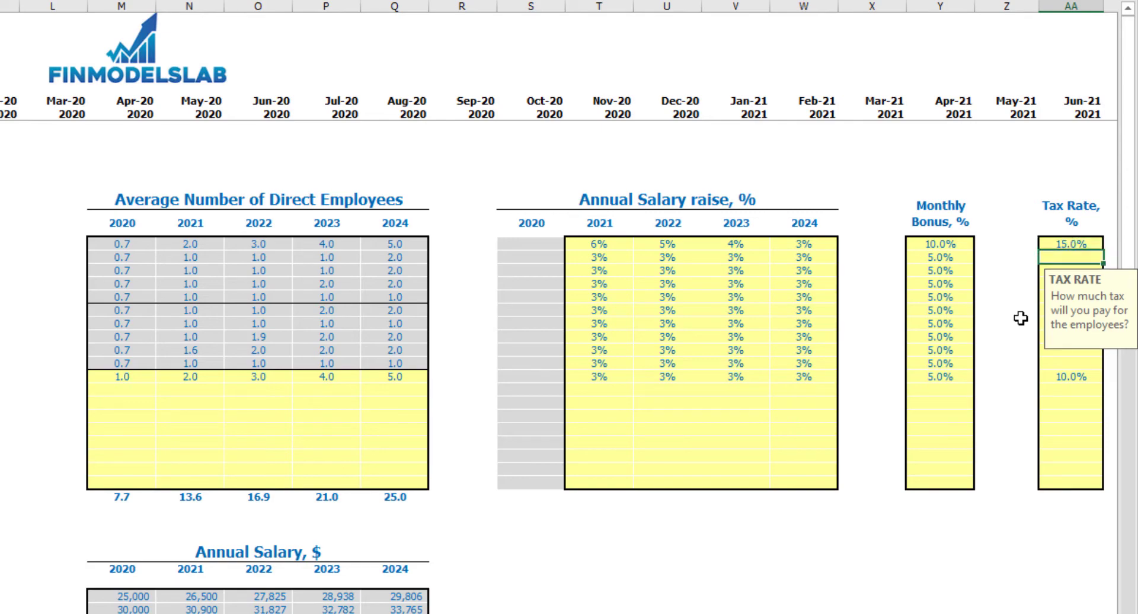
- Clear the monthly bonus and tax rate entries of Direct_HC_Placeholder1
left_click(947, 244)
key("Delete")
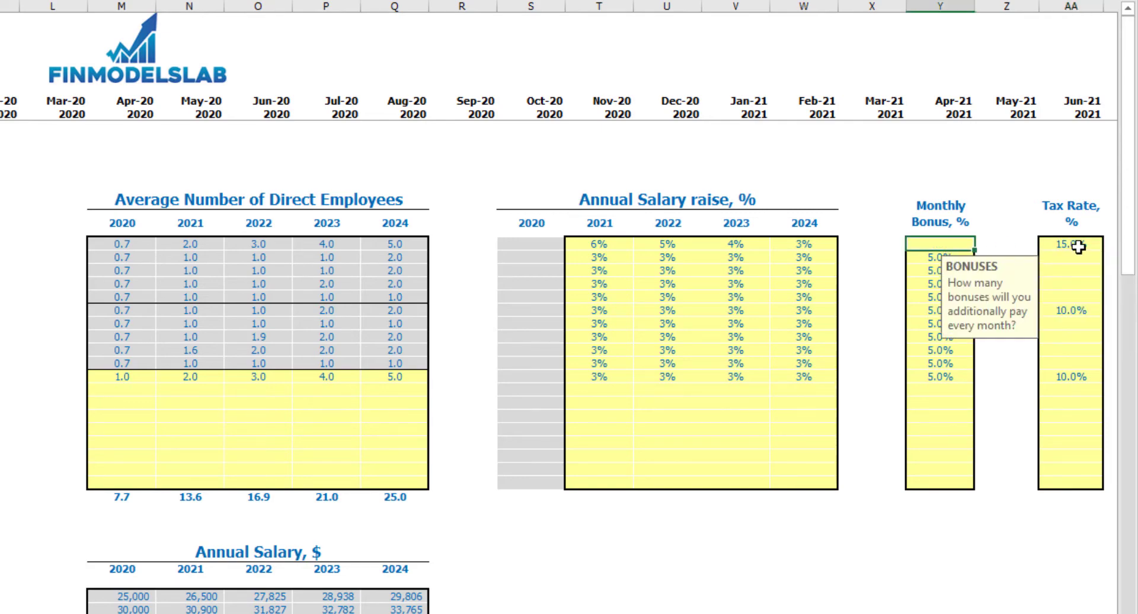
left_click(1072, 244)
key("Delete")
left_click(940, 165)
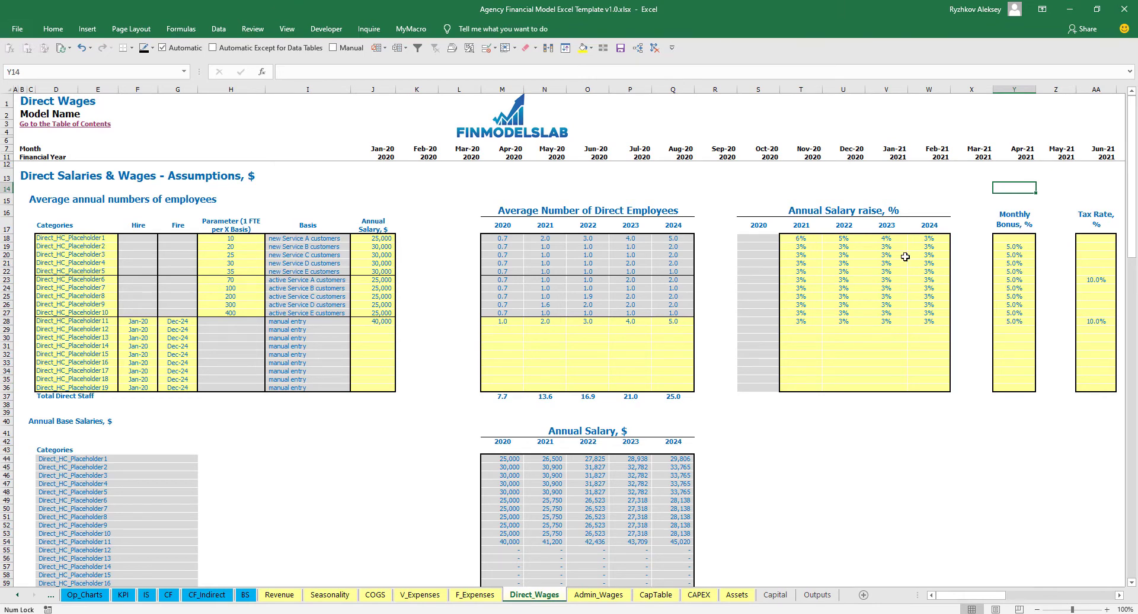
- Review the monthly direct staff numbers, base salaries, bonus and base taxes sections below the Direct Wages assumptions
scroll(232, 406, "down", 10)
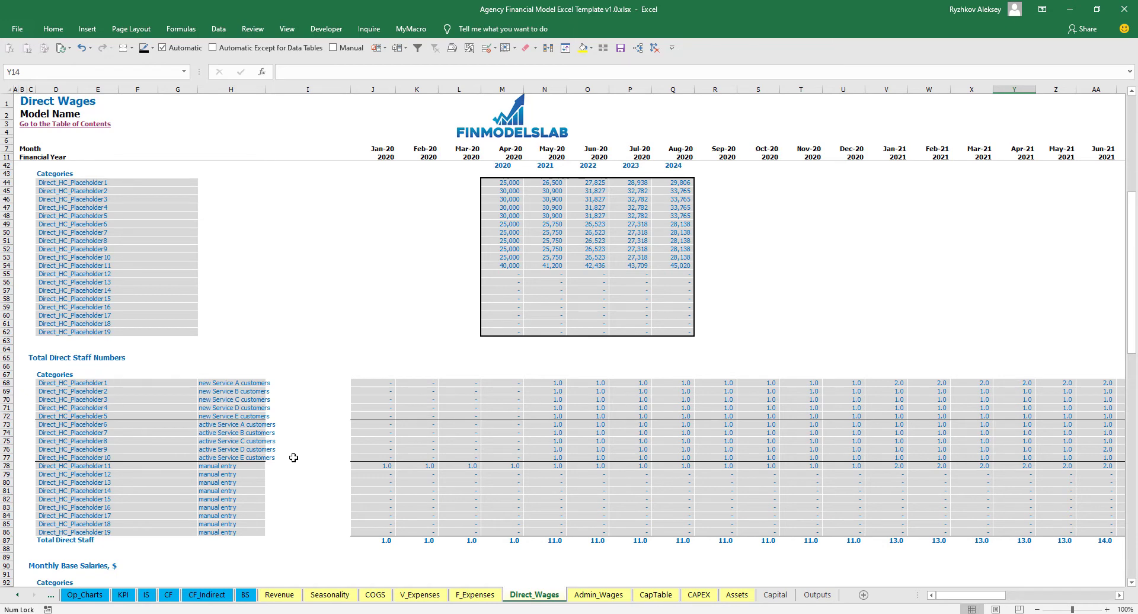
scroll(294, 458, "down", 10)
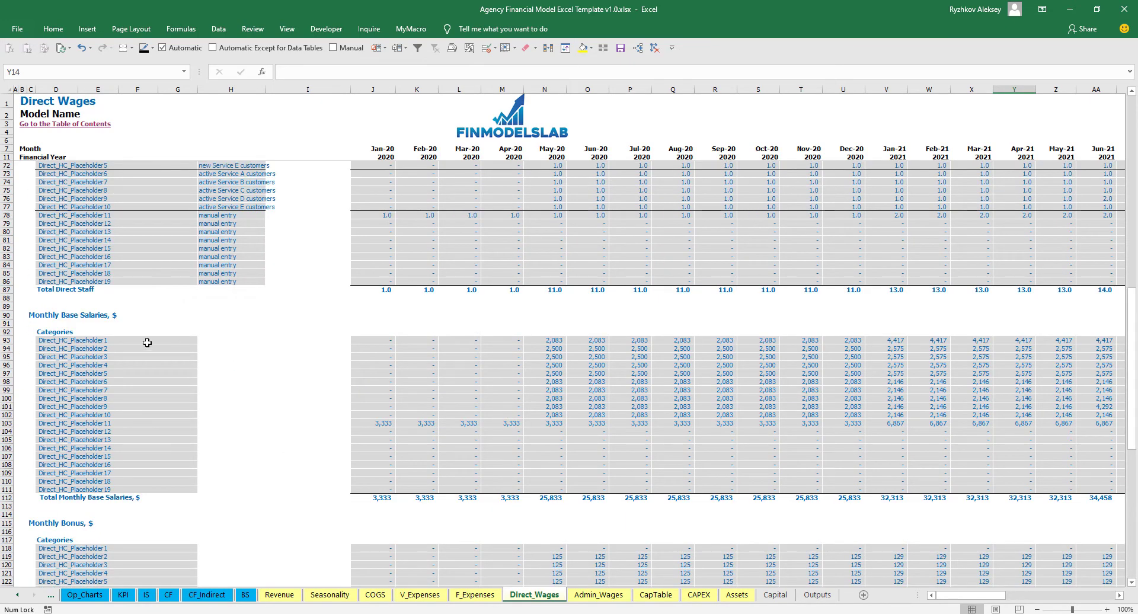
scroll(147, 342, "down", 10)
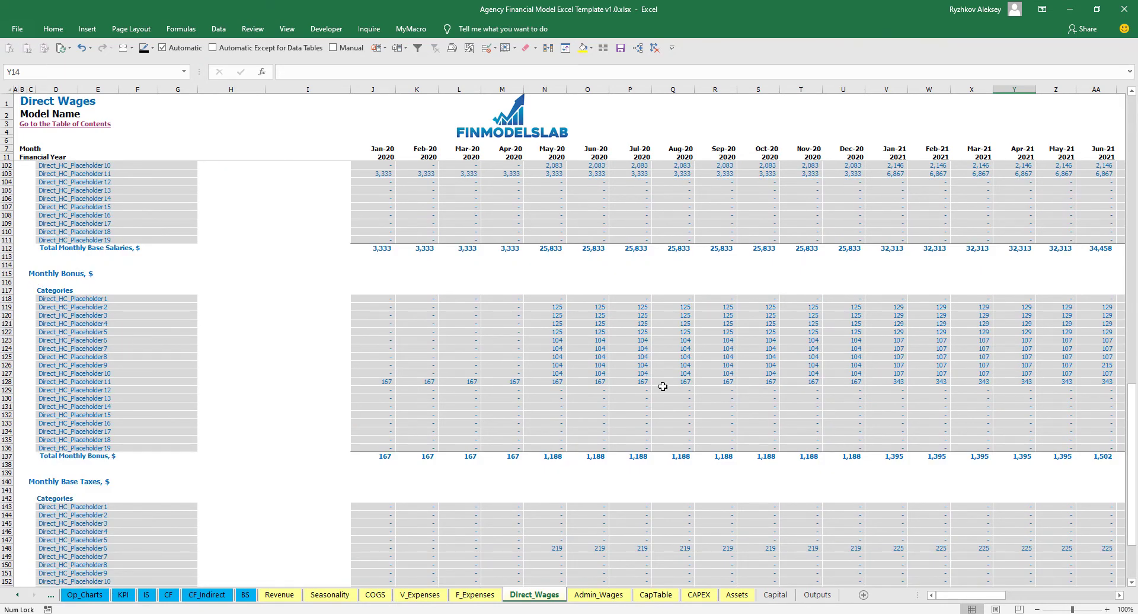
scroll(148, 363, "down", 7)
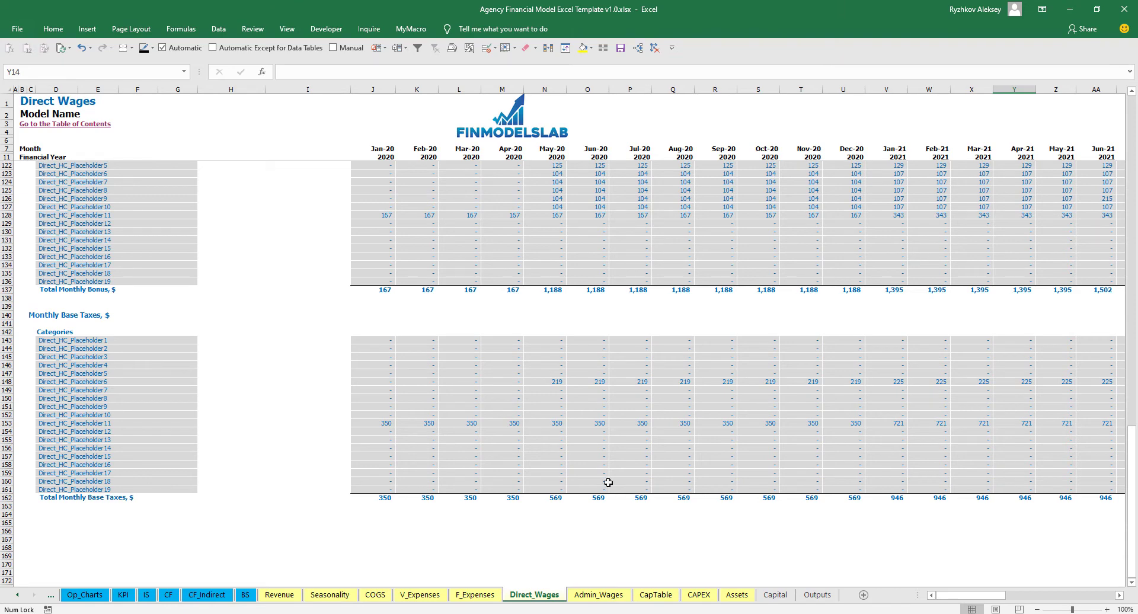
scroll(335, 350, "up", 20)
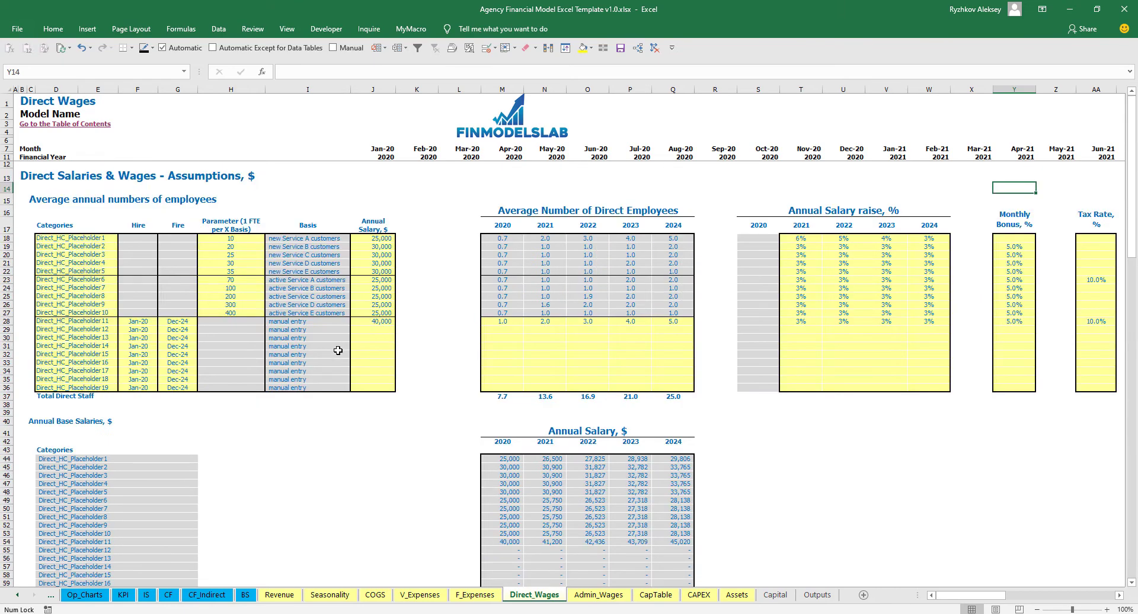
- Set the 1 FTE per X Basis parameter of Direct_HC_Placeholder6, based on active Service A customers, to 50
left_click_drag(4, 279, 8, 314)
left_click(296, 200)
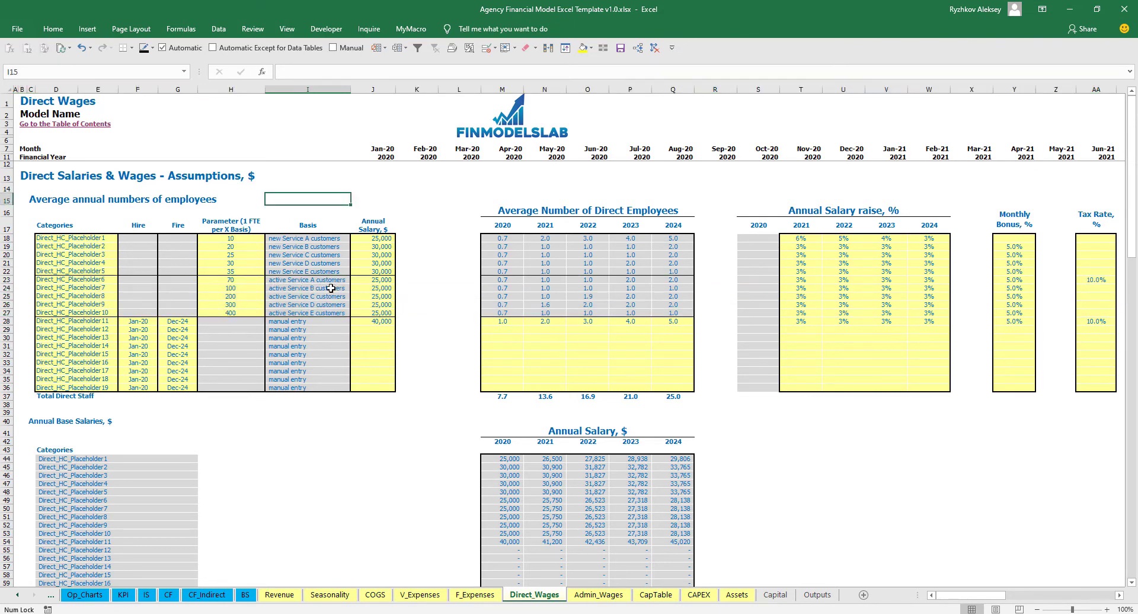
left_click(227, 282)
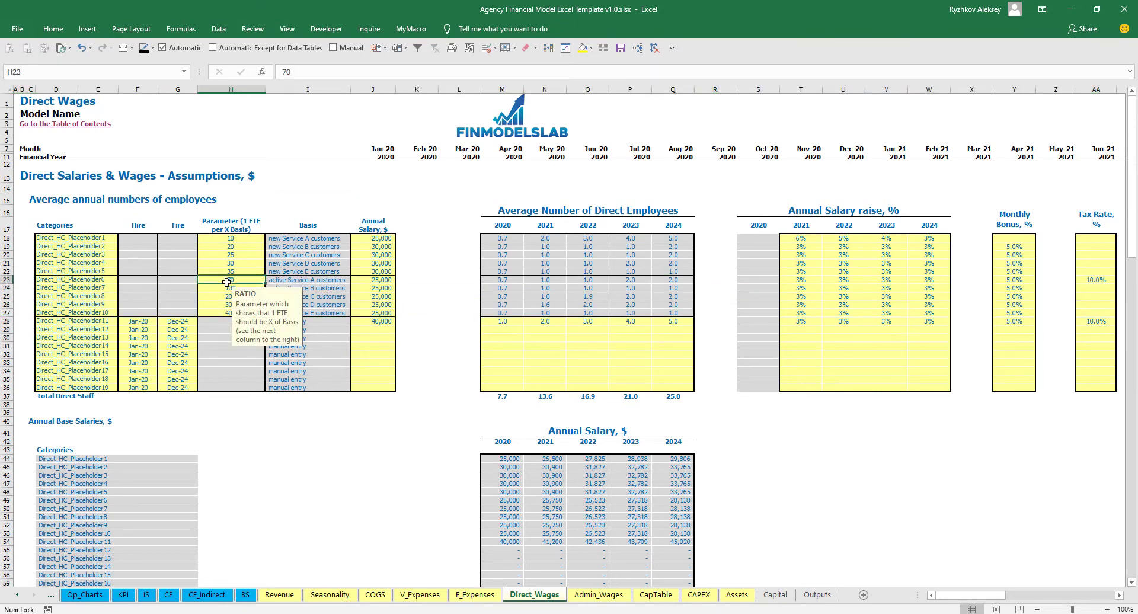
type("50")
key("Return")
left_click(303, 210)
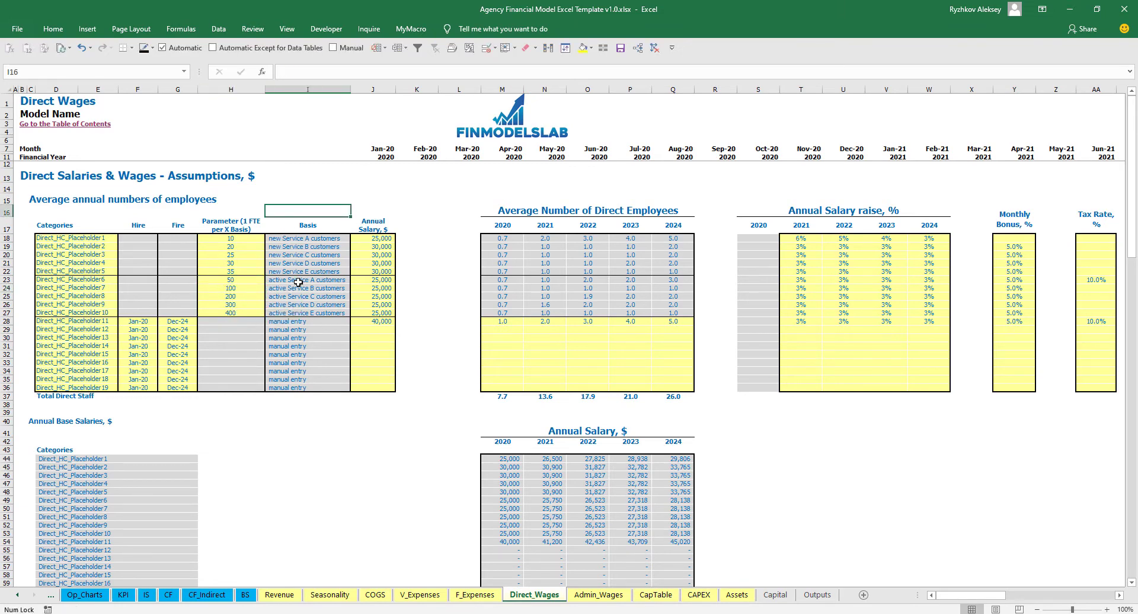
left_click(244, 282)
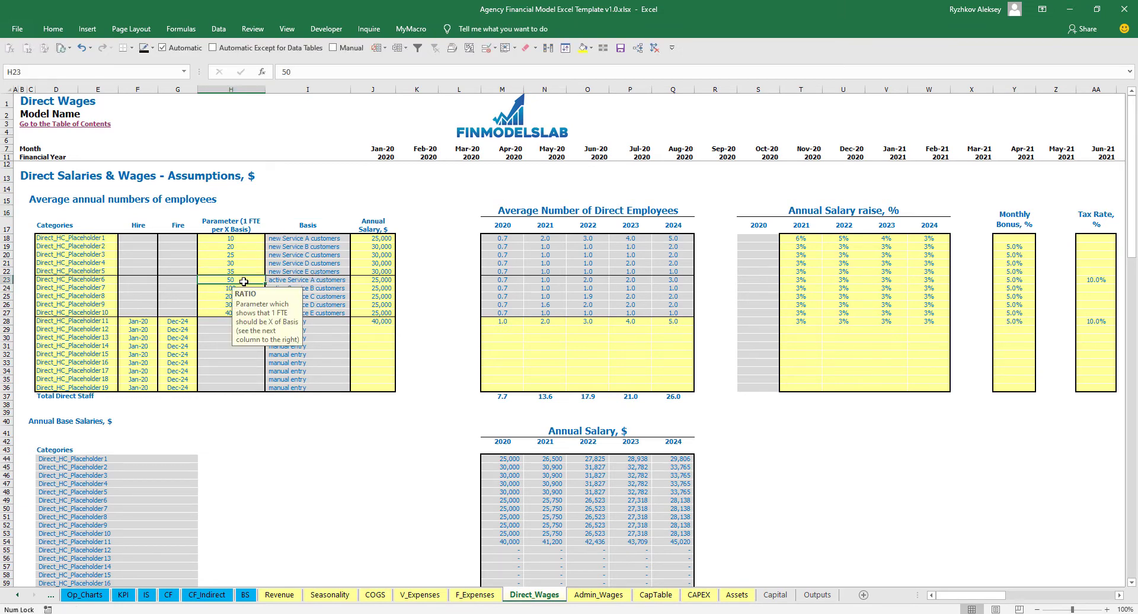
left_click(74, 281)
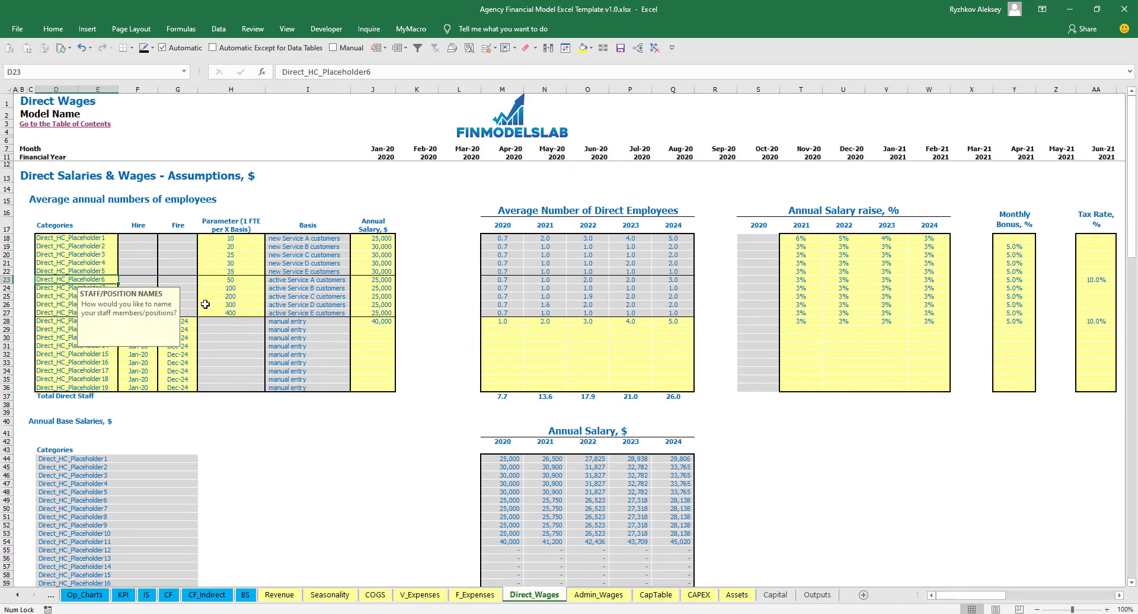
- For Direct_HC_Placeholder11, set the hire date to Mar-20 and the annual salary to 35,000
left_click(420, 225)
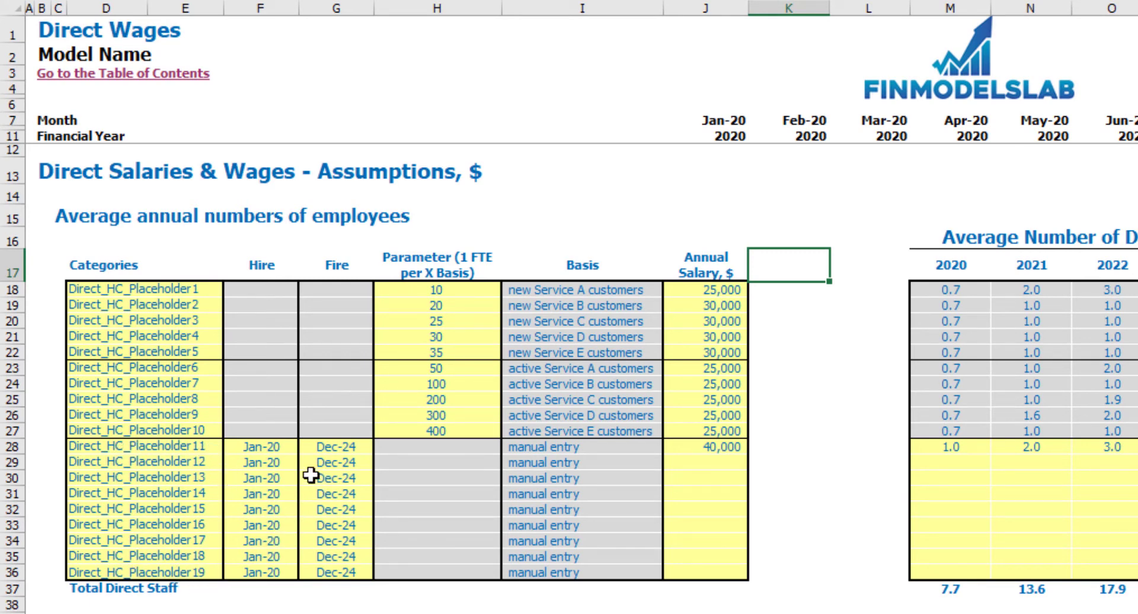
left_click(280, 450)
left_click(306, 447)
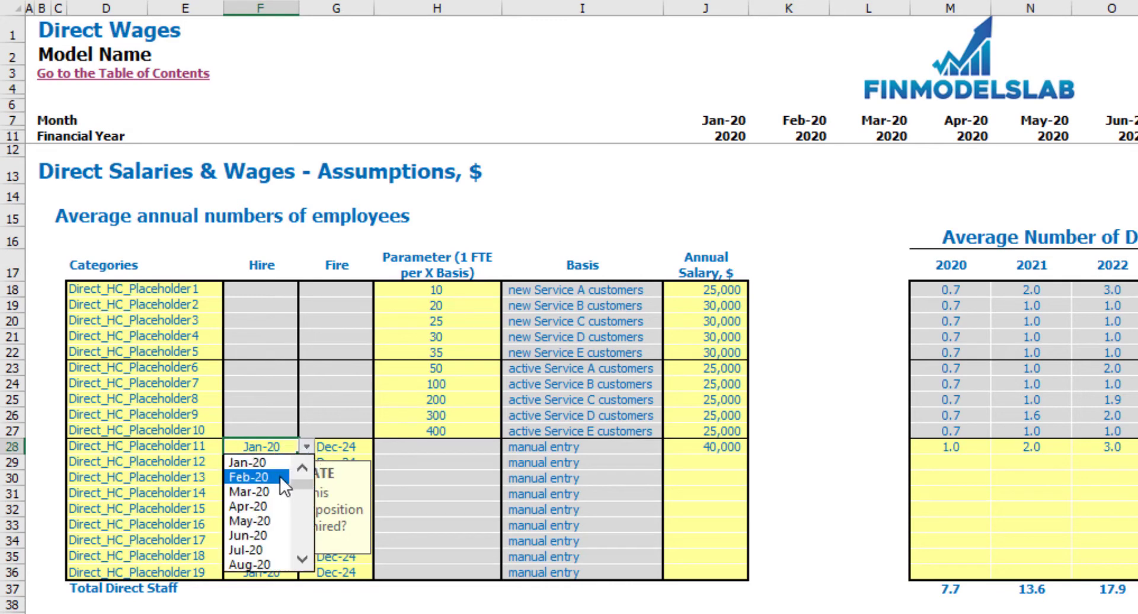
left_click(275, 489)
left_click(339, 451)
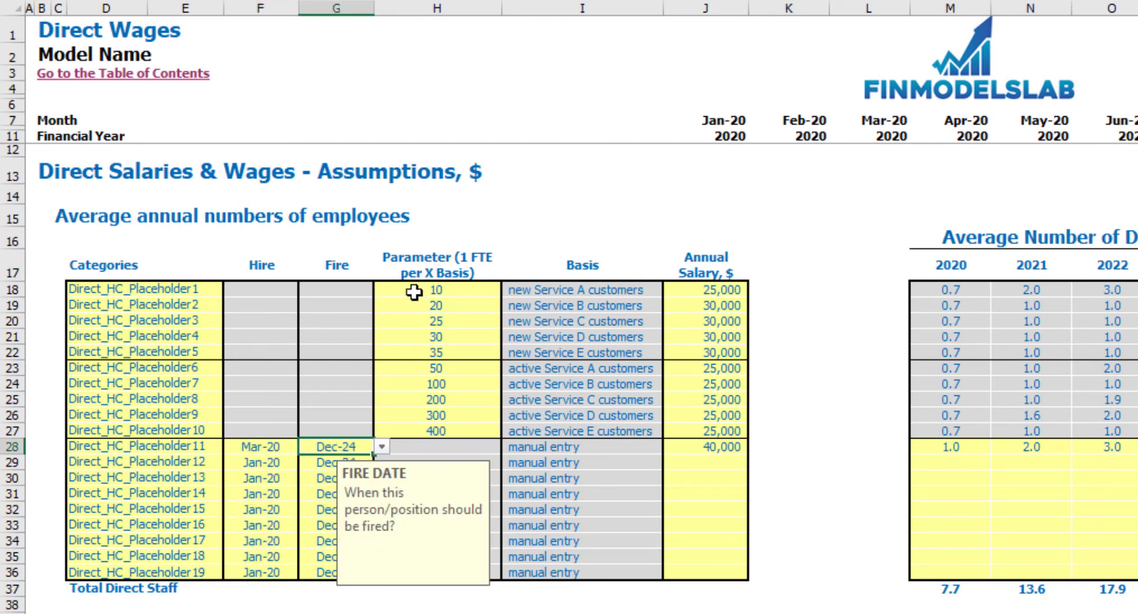
left_click(724, 447)
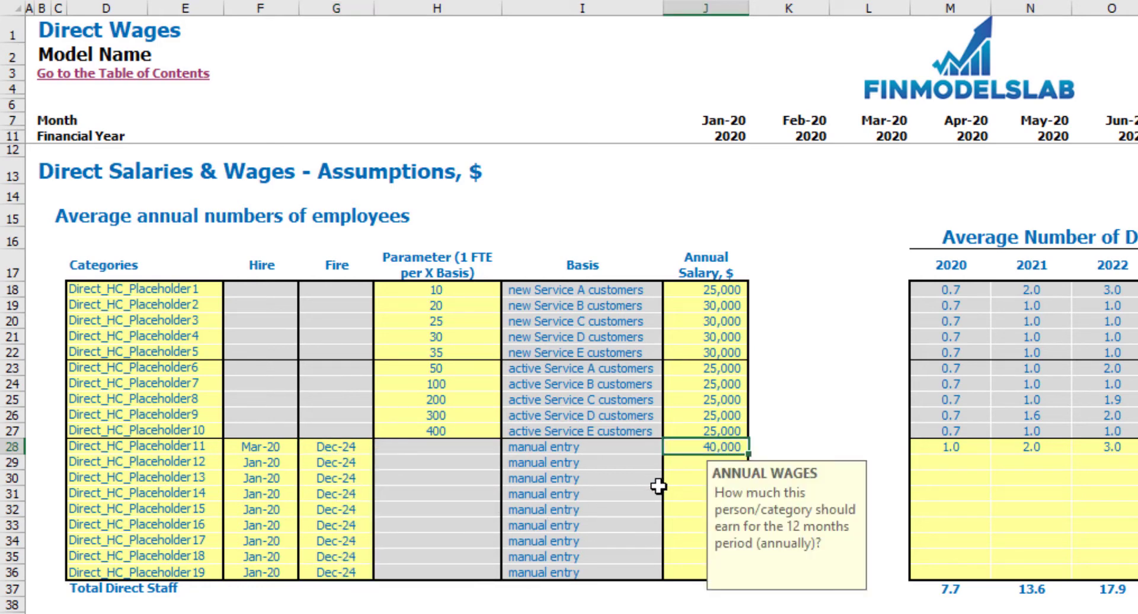
type("35")
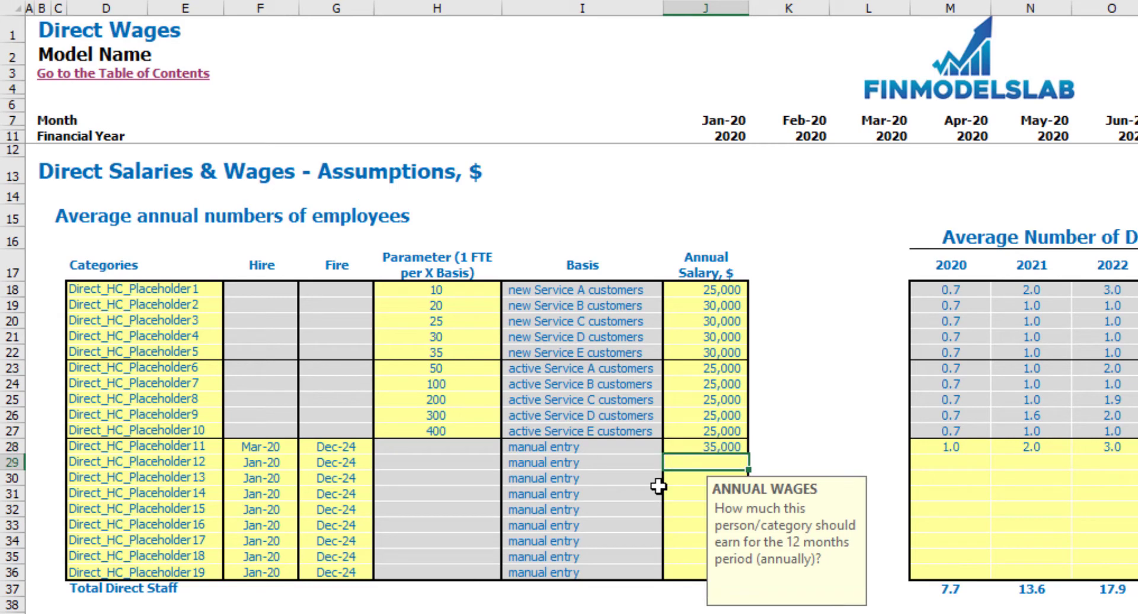
- Enter 2, 4, 6, 8 and 10 as the 2020 to 2024 average employee numbers of the manual-entry Direct_HC_Placeholder11
left_click_drag(553, 444, 561, 570)
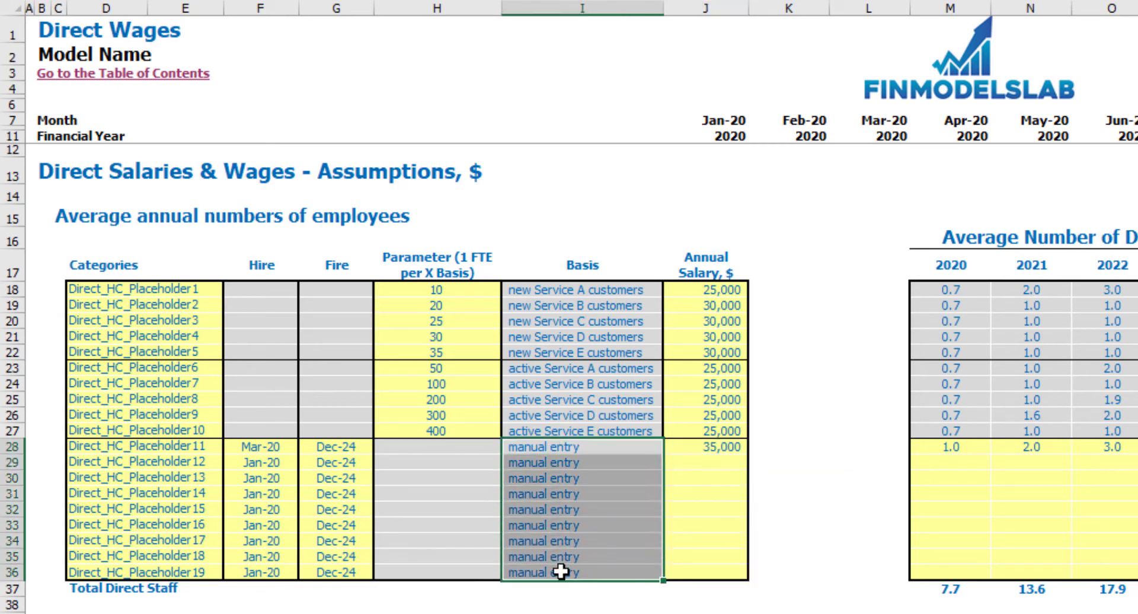
scroll(795, 501, "right", 5)
left_click(419, 448)
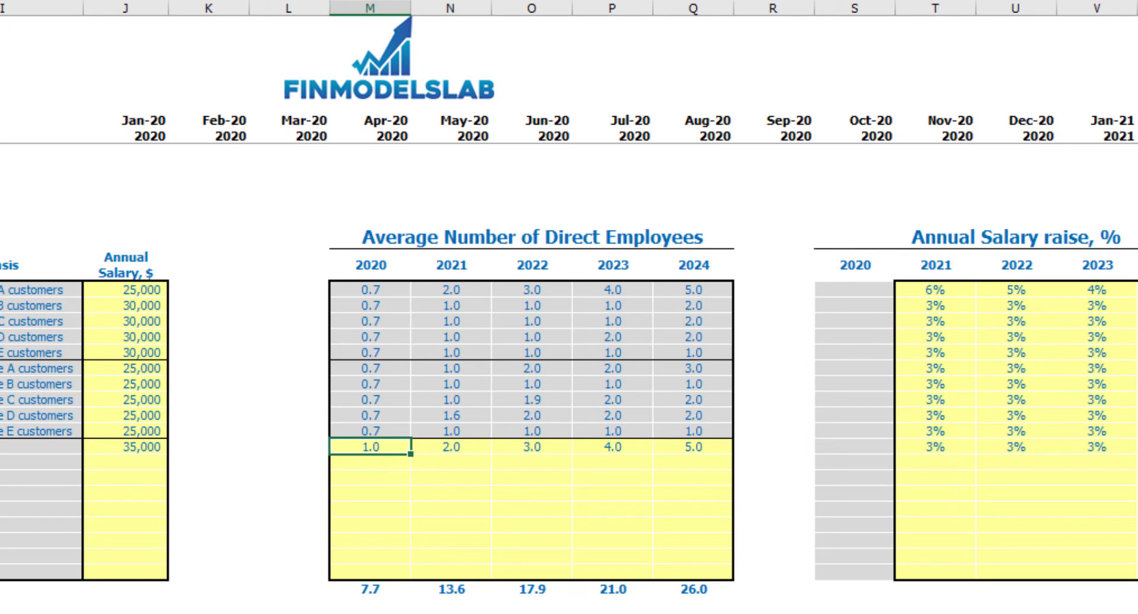
type("2")
key("Tab")
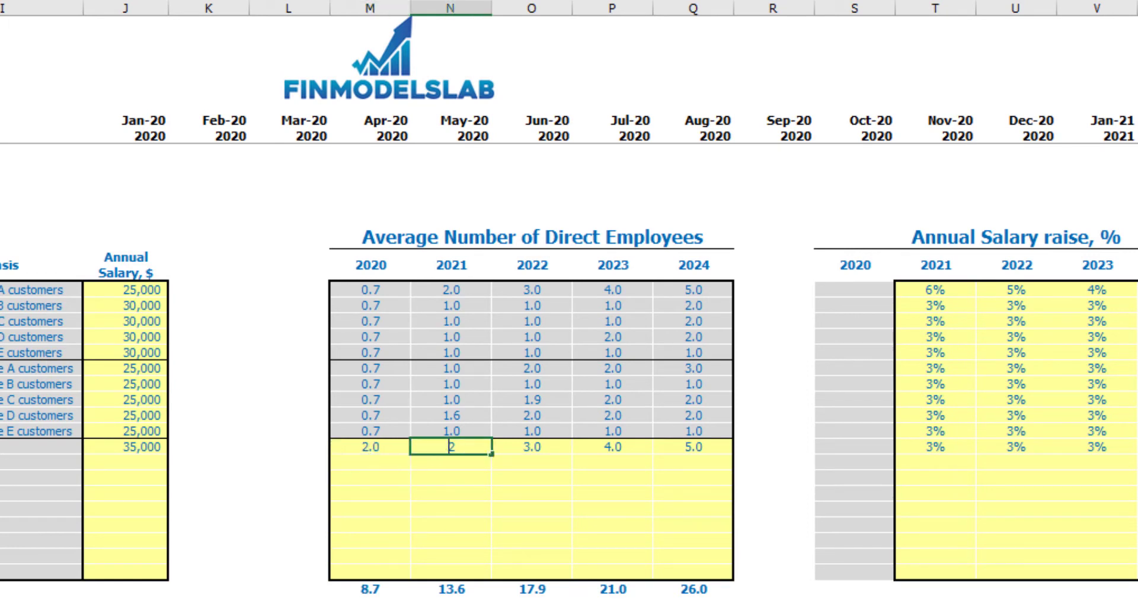
type("4")
key("Tab")
type("6")
key("Tab")
type("8")
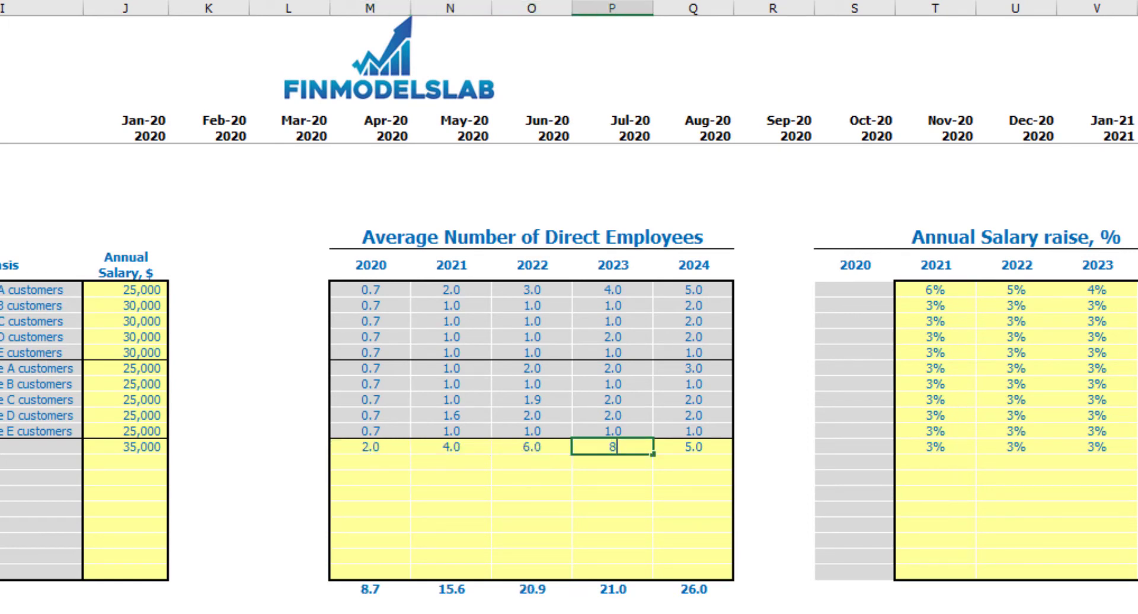
key("Tab")
type("10")
key("Return")
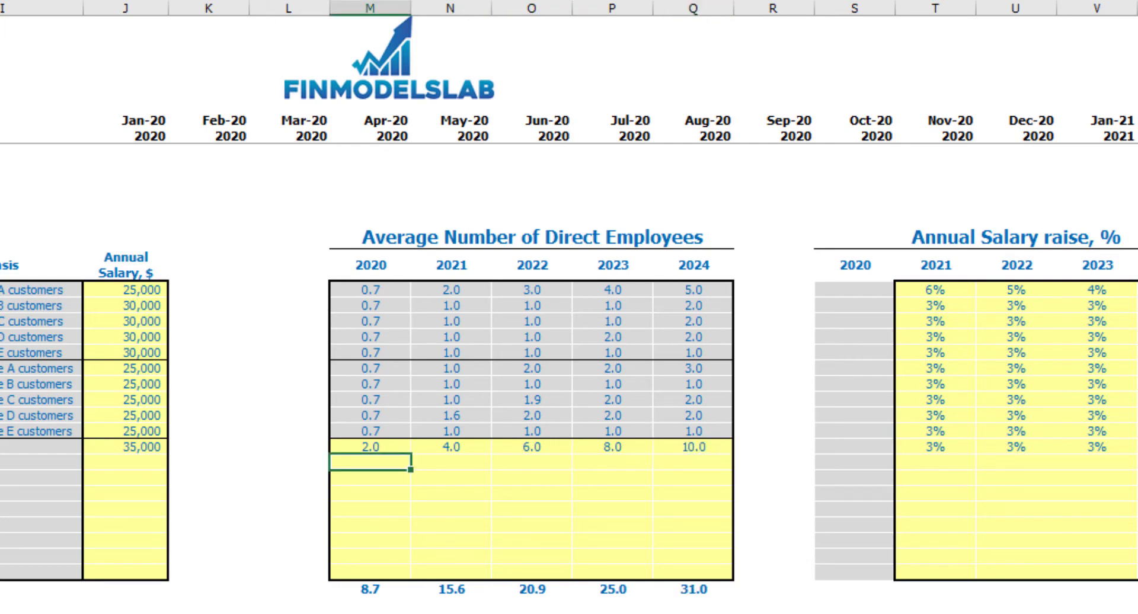
- Check how the Direct_HC_Placeholder11 assumptions carry into the monthly Total Direct Staff Numbers and Monthly Base Salaries sections
scroll(897, 440, "right", 3)
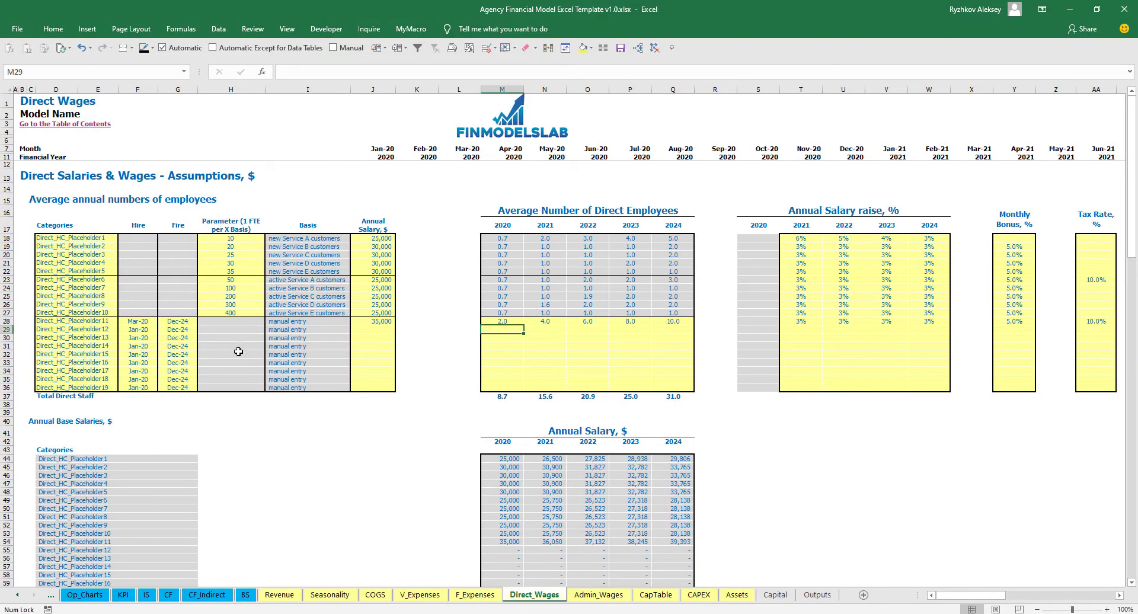
scroll(239, 352, "down", 16)
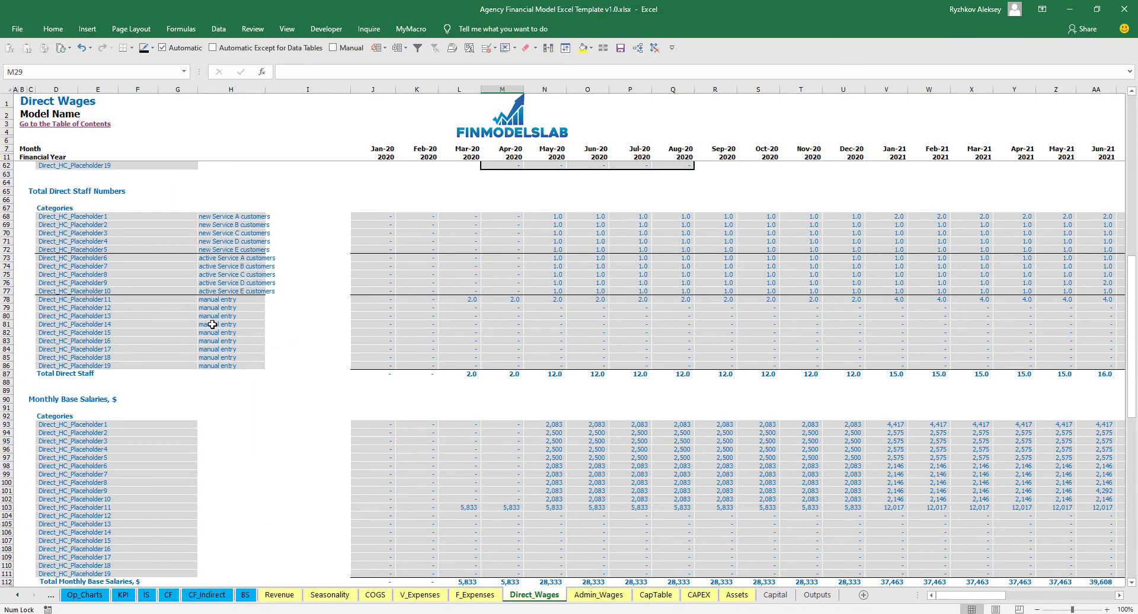
scroll(213, 324, "up", 16)
scroll(475, 351, "down", 13)
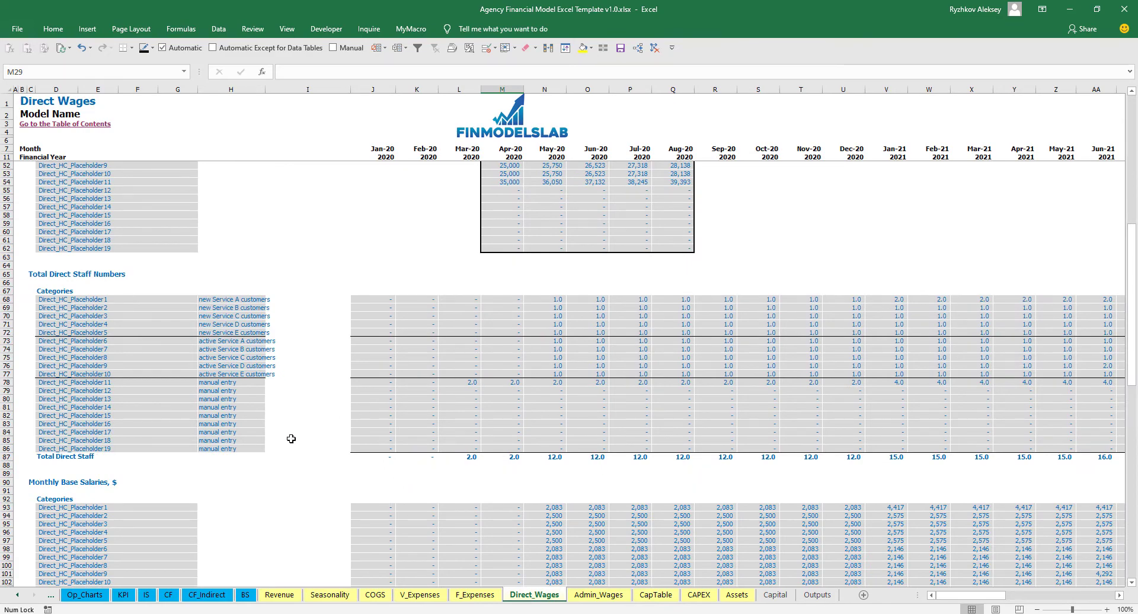
scroll(291, 439, "up", 13)
- On the Income Statement sheet, expand the COGS detail and select the Direct Salary and Wages row
left_click(146, 596)
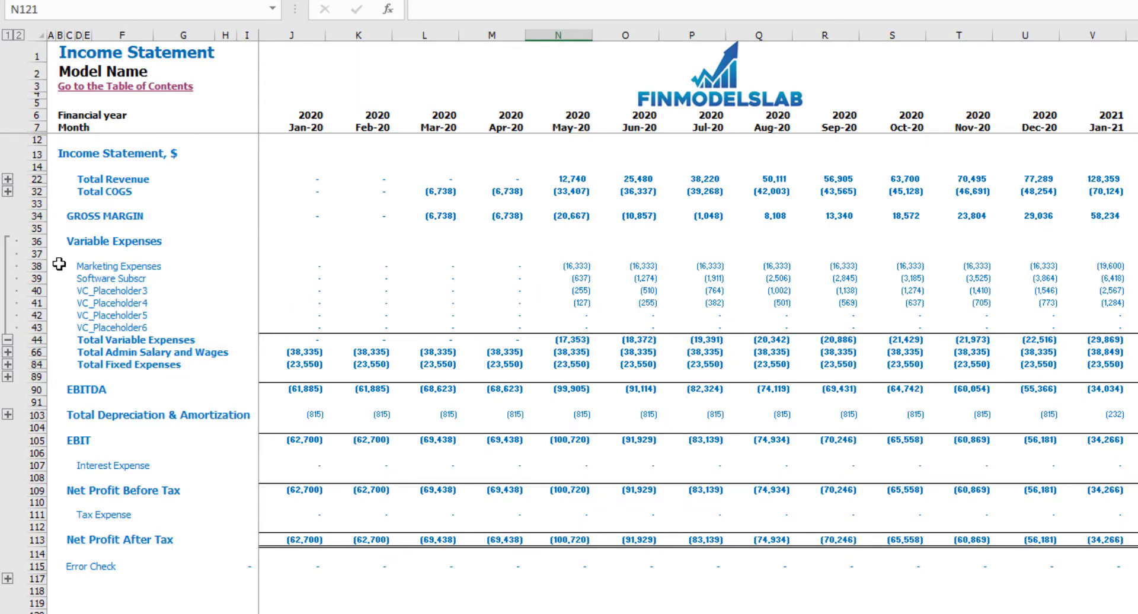
left_click(8, 191)
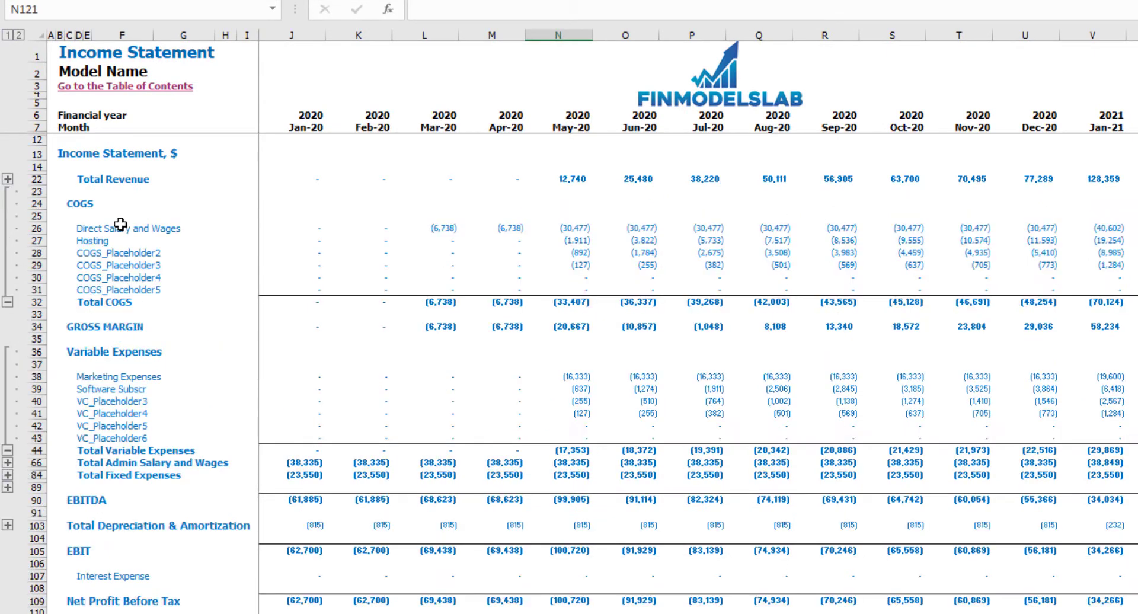
left_click(37, 229)
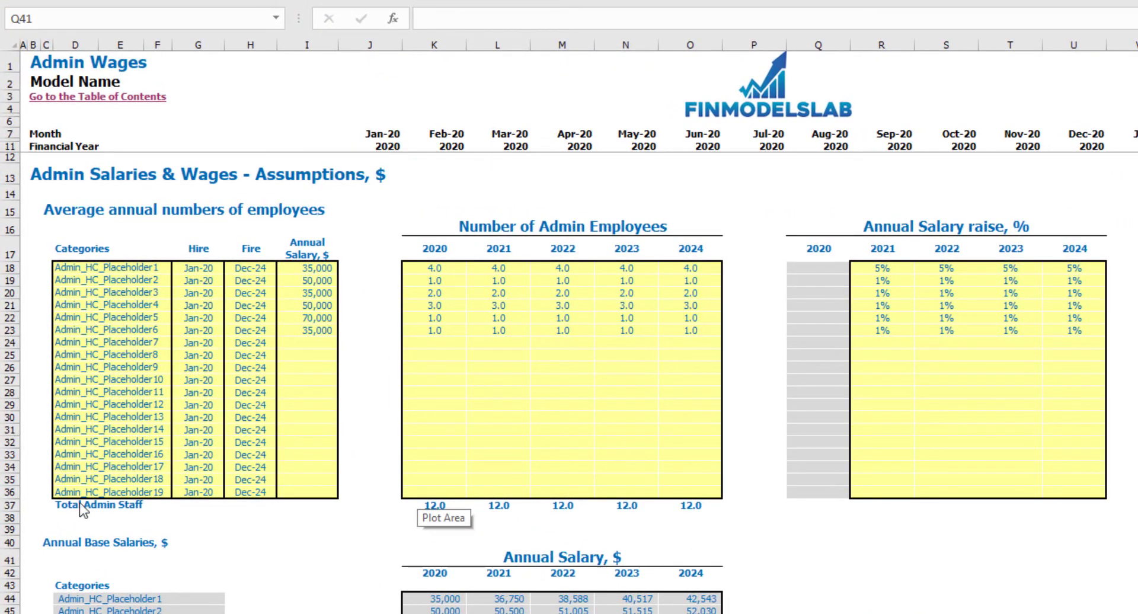
- Rename Admin_HC_Placeholder1 as managers and set its hire date to Feb-20
left_click(72, 271)
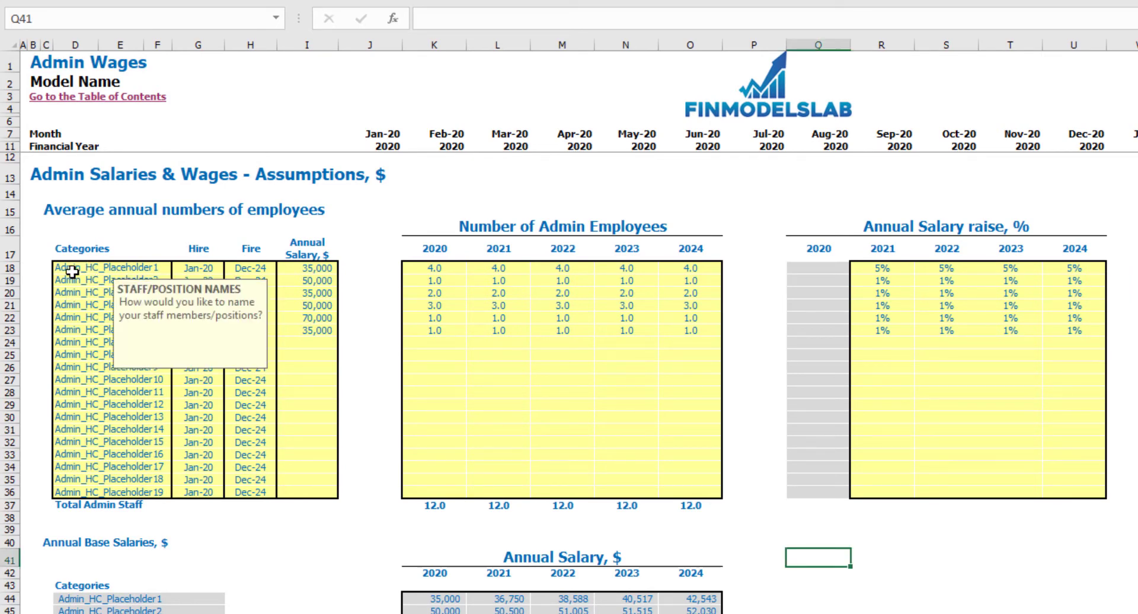
type("manag")
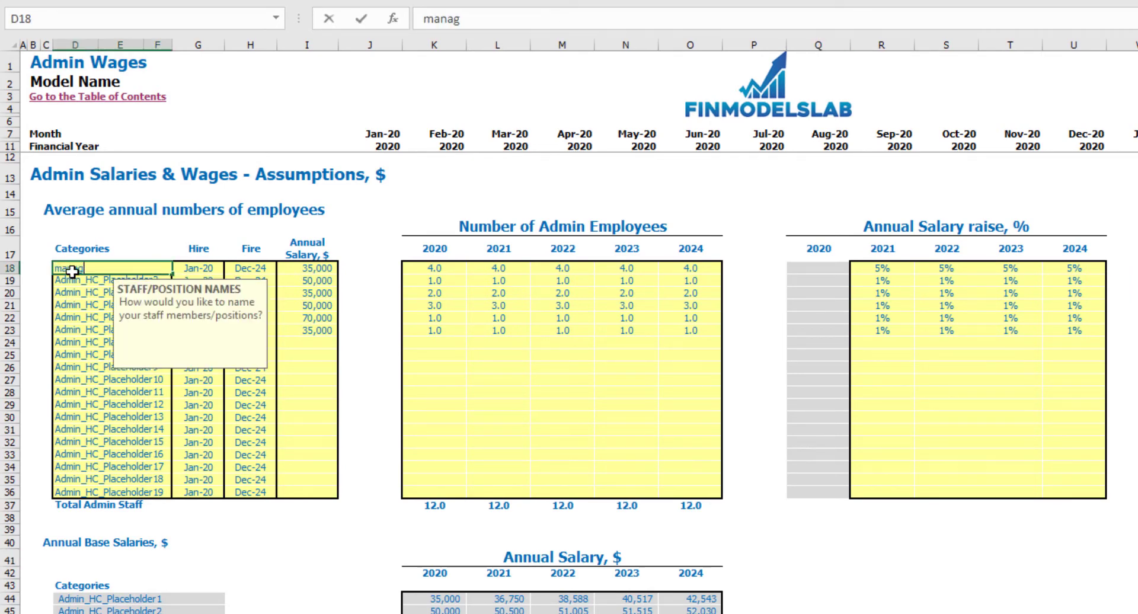
type("ers")
key("Return")
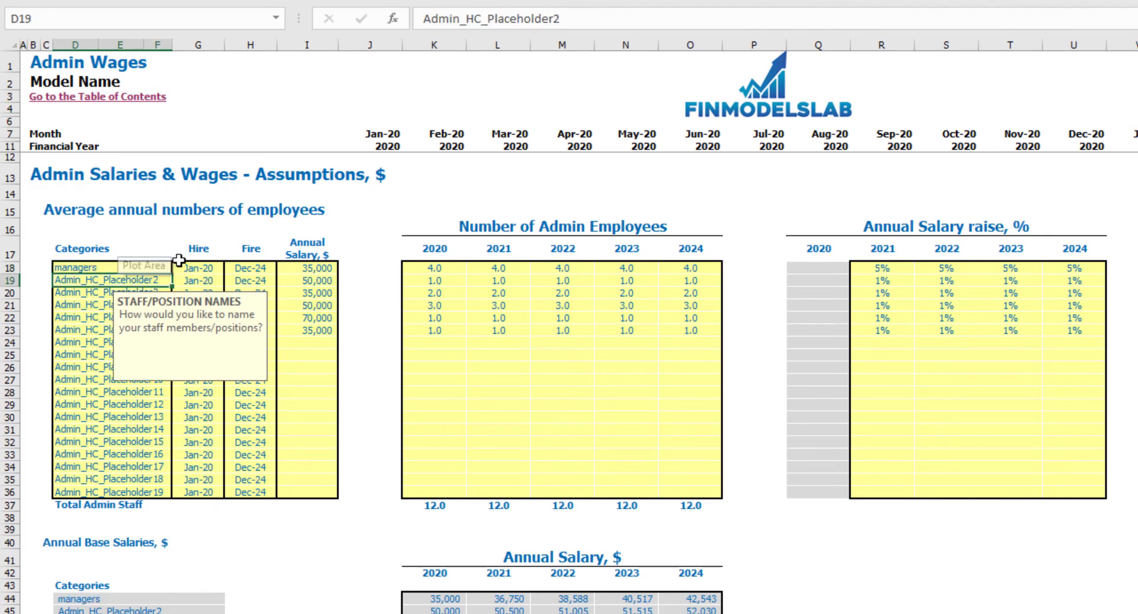
left_click(214, 268)
left_click(230, 268)
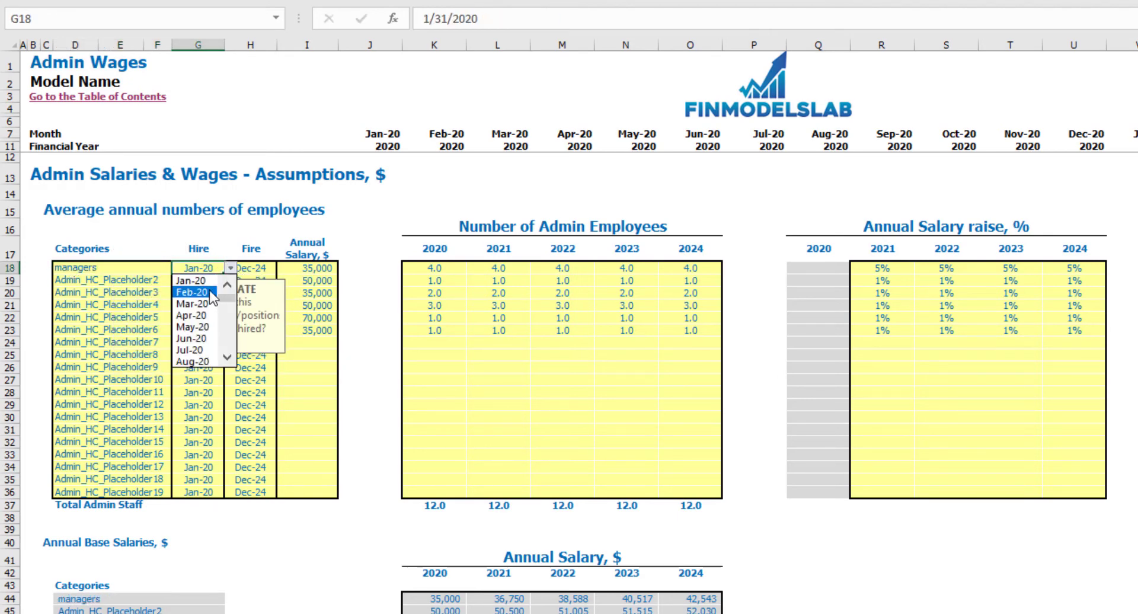
left_click(217, 287)
- Set the annual salary of the managers category to 40,000
left_click(261, 265)
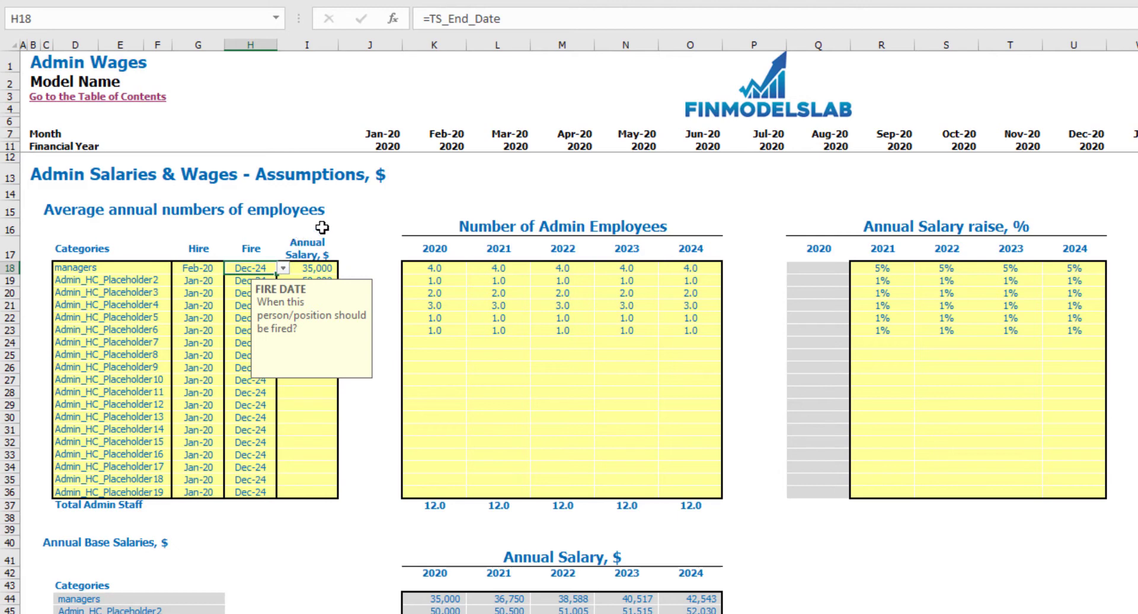
left_click(362, 220)
left_click(320, 268)
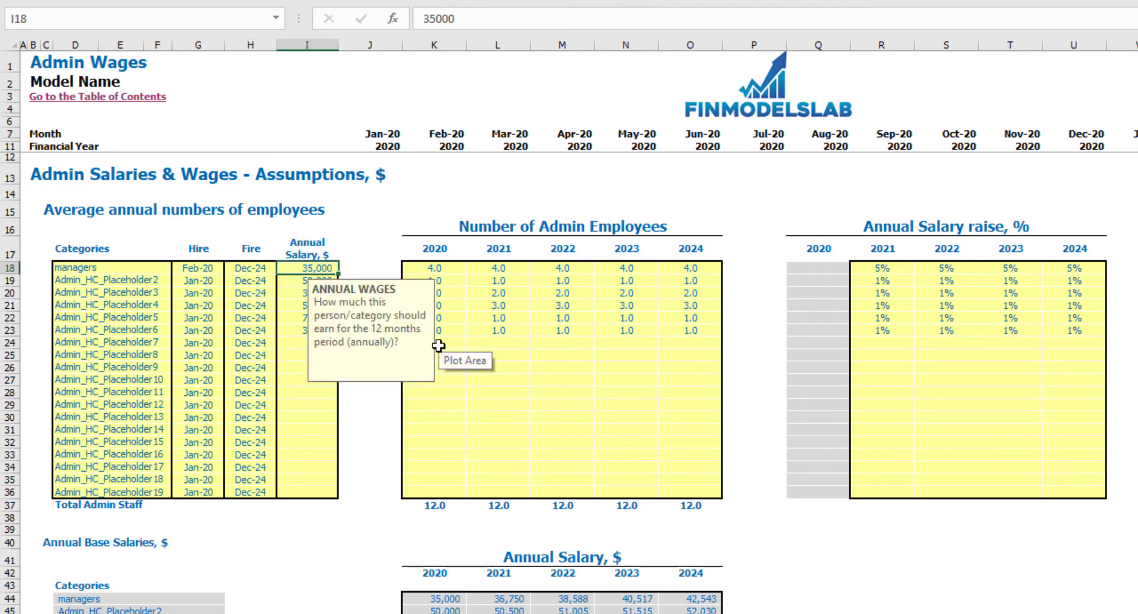
type("40000")
key("Return")
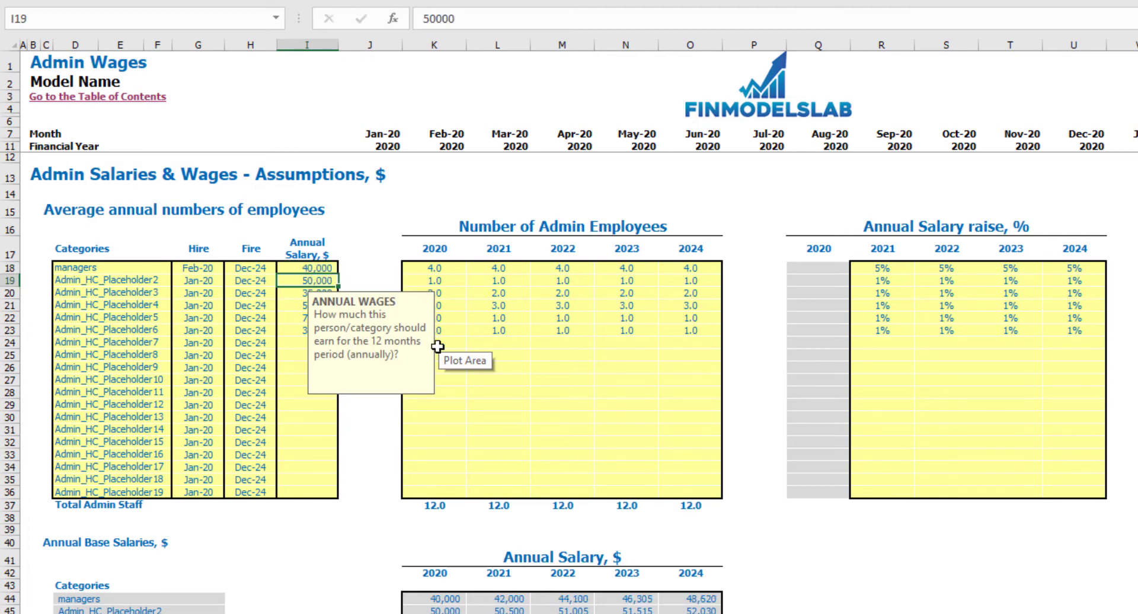
- Enter 1, 2, 3, 4 and 5 as the 2020 to 2024 numbers of admin employees for managers
left_click(444, 268)
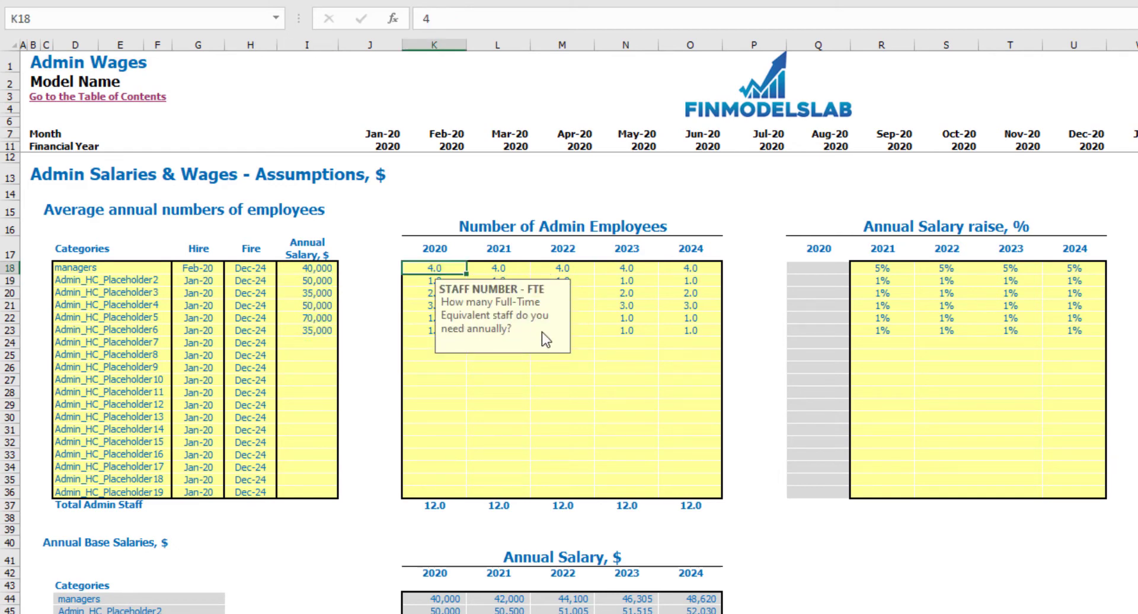
type("1")
key("Tab")
type("2")
key("Tab")
type("3")
key("Tab")
type("4")
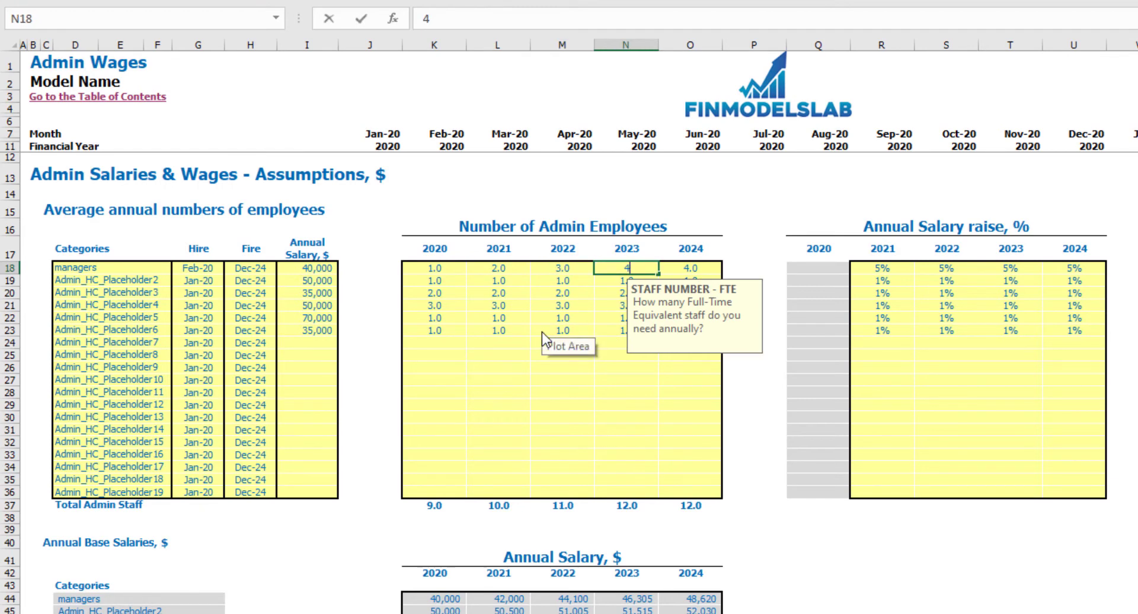
key("Tab")
type("5")
key("Tab")
left_click(725, 207)
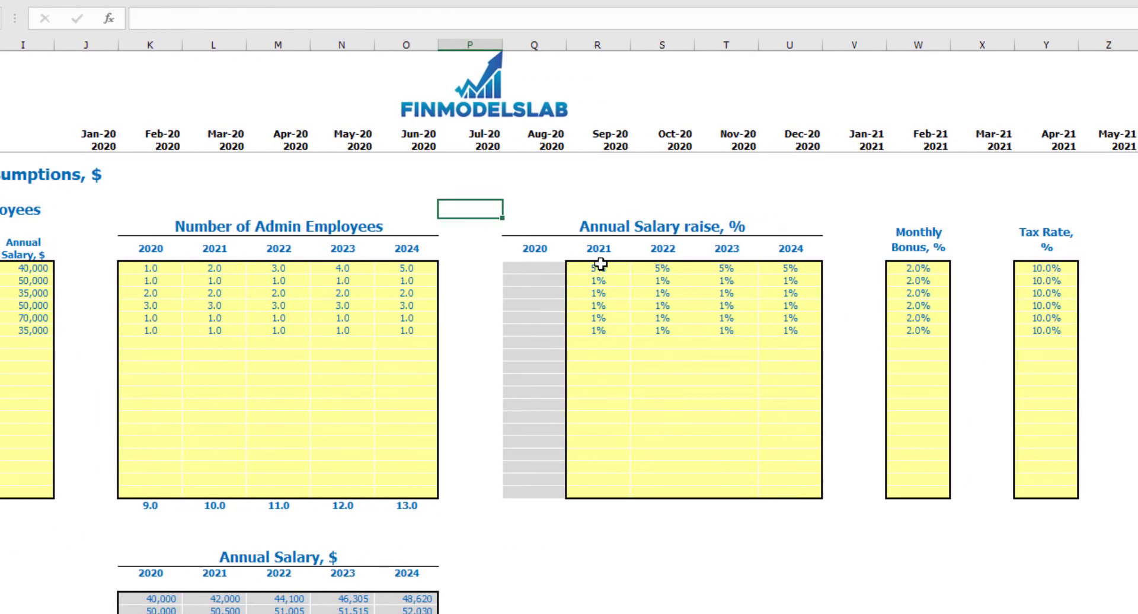
- Set the managers' annual salary raises for 2021 to 2024 to 3%, 4%, 5% and 6%
left_click_drag(599, 268, 794, 277)
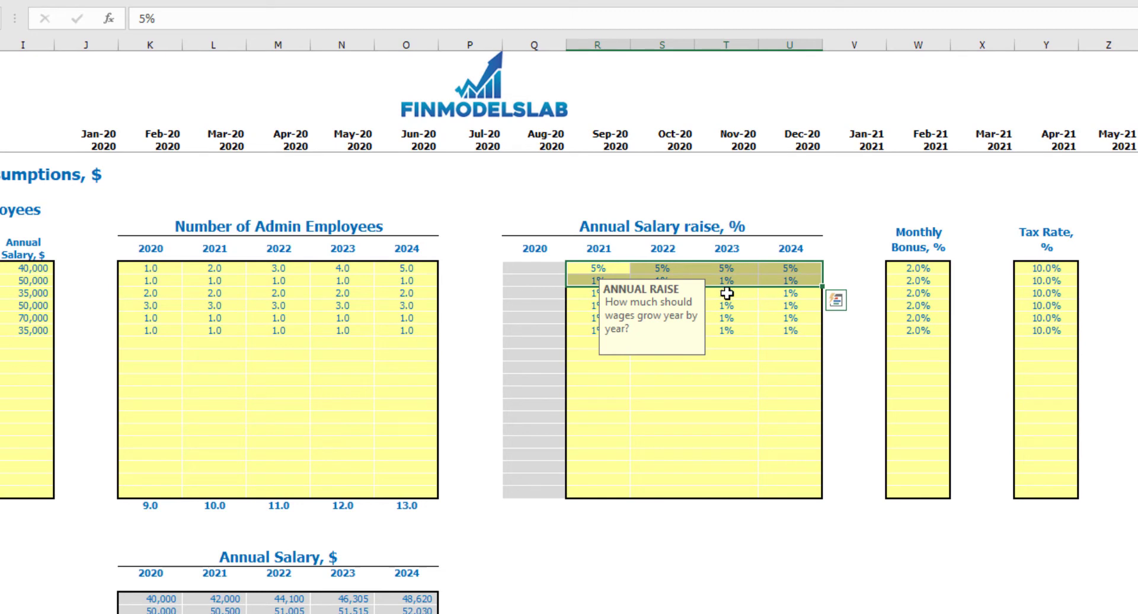
left_click(595, 265)
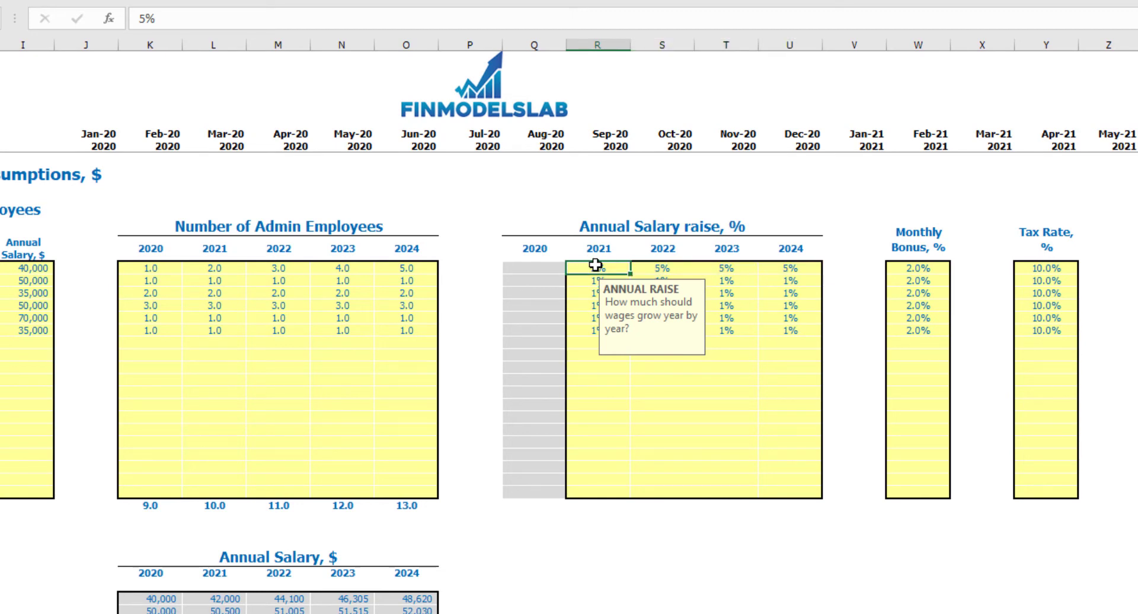
type("3")
key("Tab")
type("4")
key("Tab")
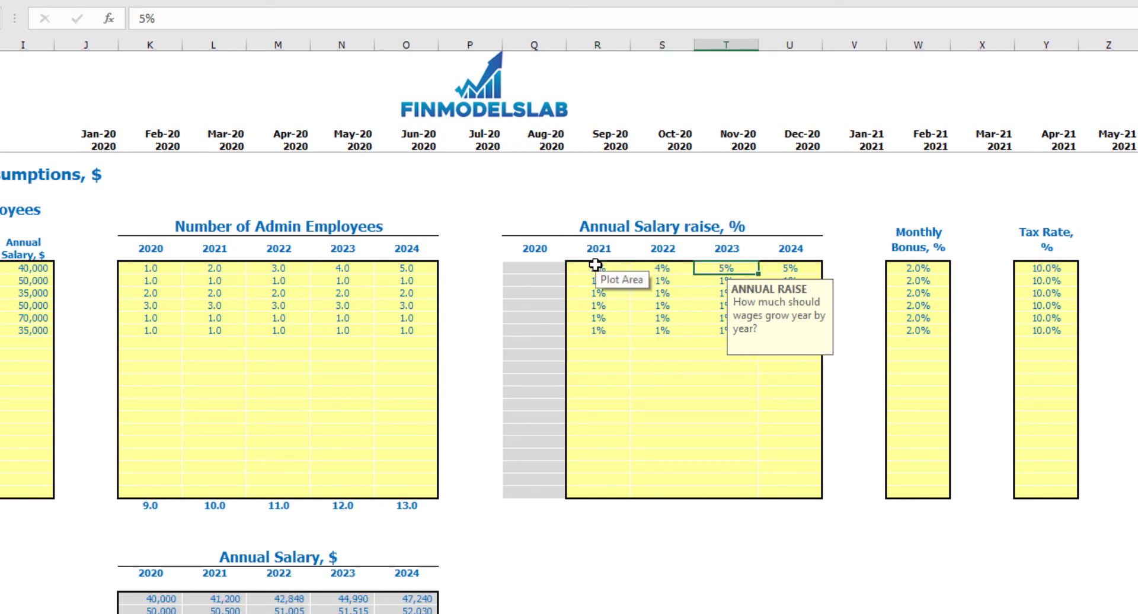
type("5")
key("Tab")
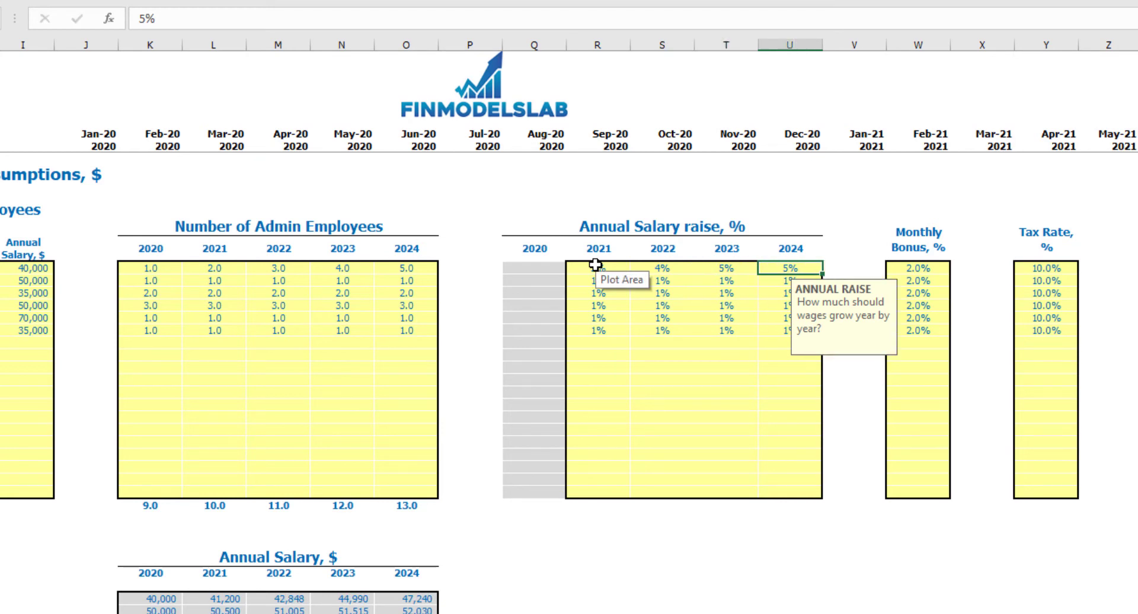
key("Return")
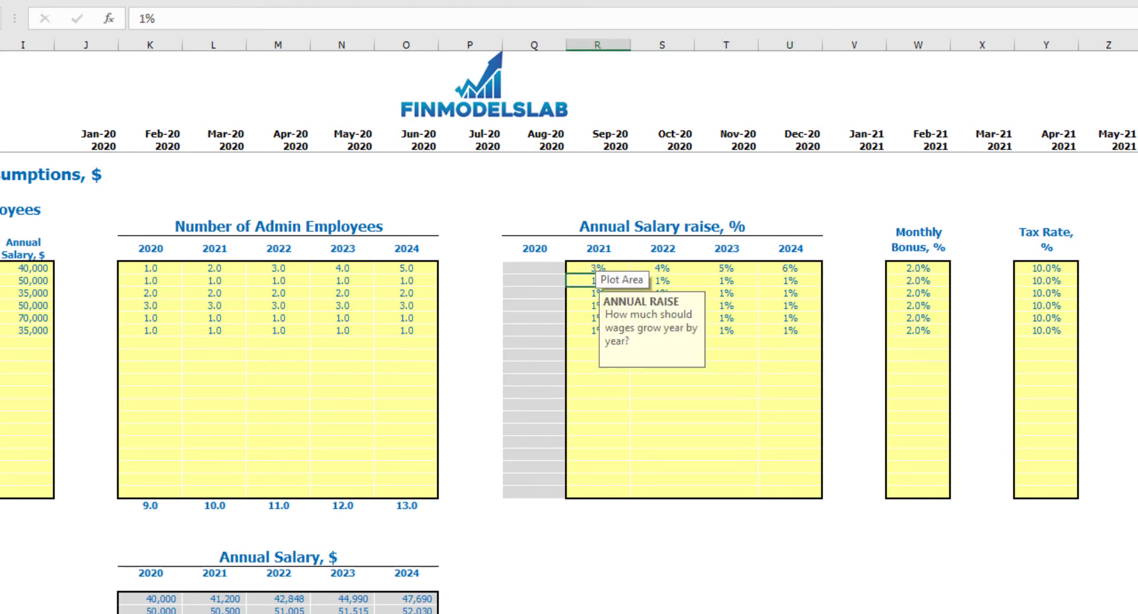
- Set the managers' monthly bonus to 5% and their tax rate to 12%
left_click(930, 268)
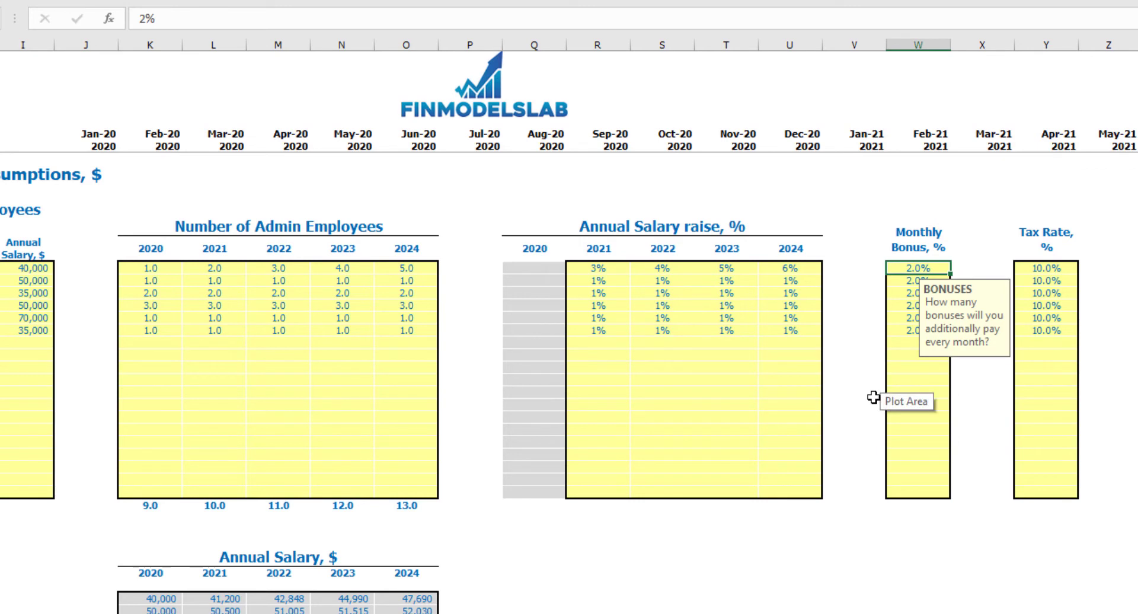
type("5")
left_click(1063, 268)
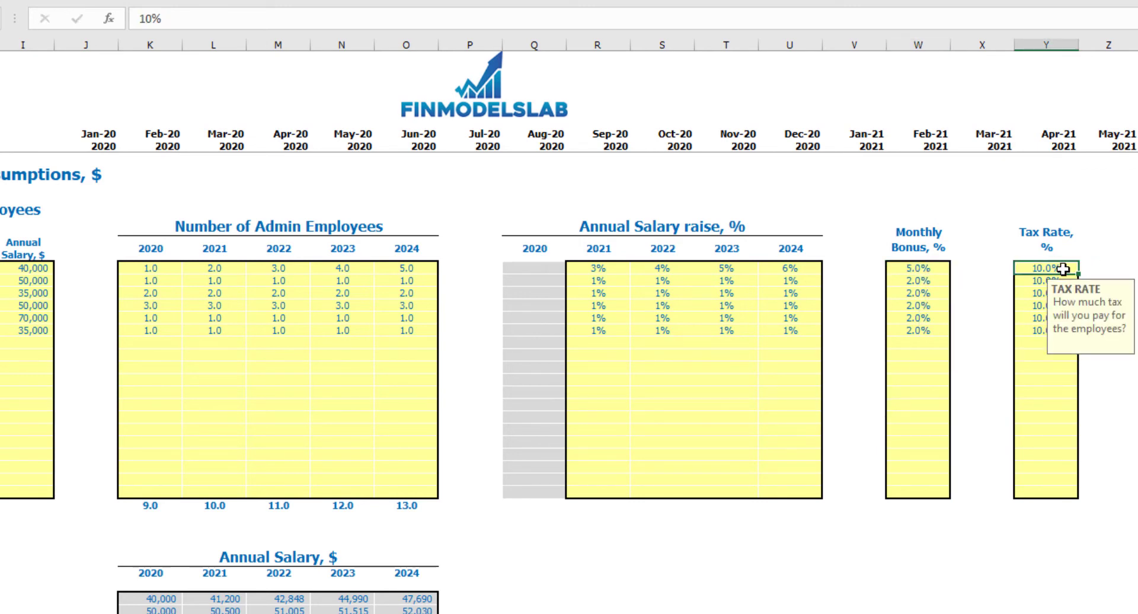
type("12")
key("Return")
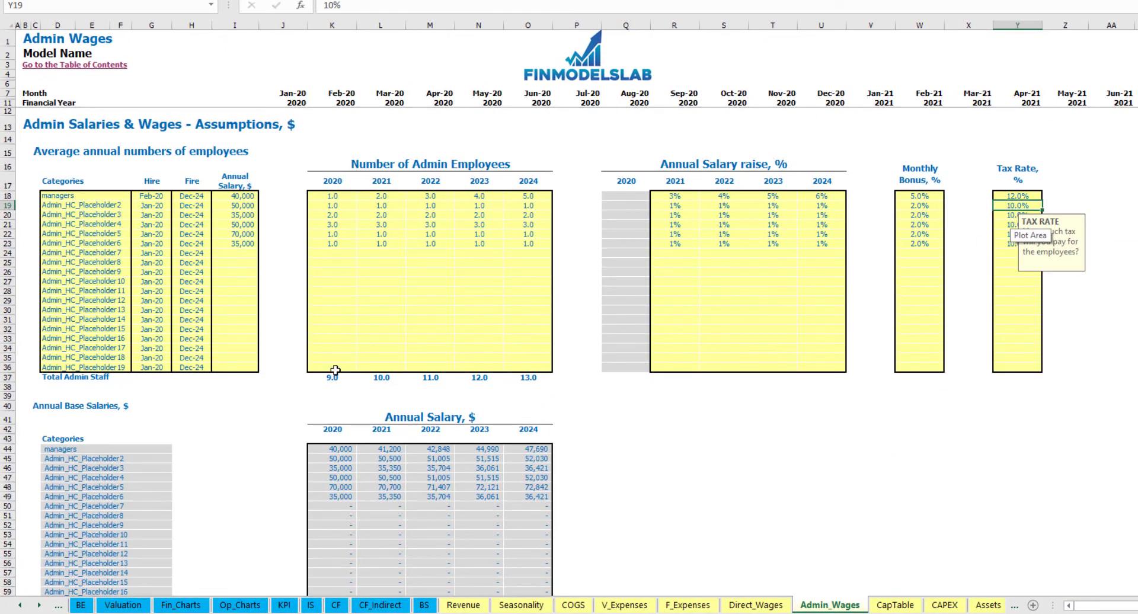
- Check how the managers' salary, raises and headcount carry into the Annual Salary table and the monthly Total Admin Staff Numbers
scroll(335, 371, "down", 3)
scroll(345, 336, "up", 3)
left_click(244, 197)
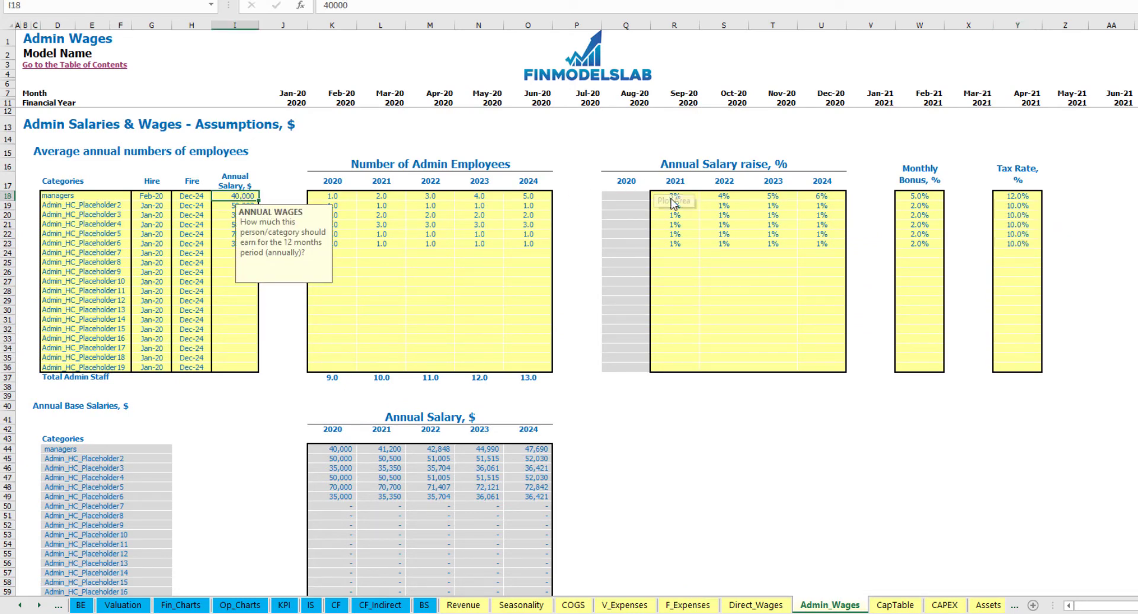
left_click_drag(672, 196, 830, 197)
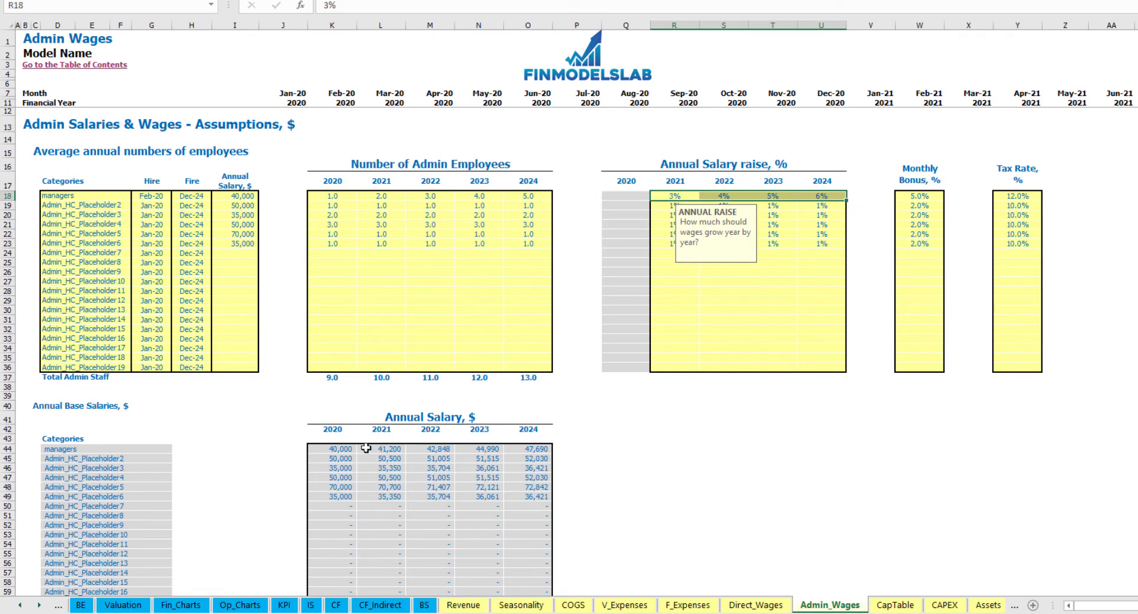
scroll(359, 440, "down", 13)
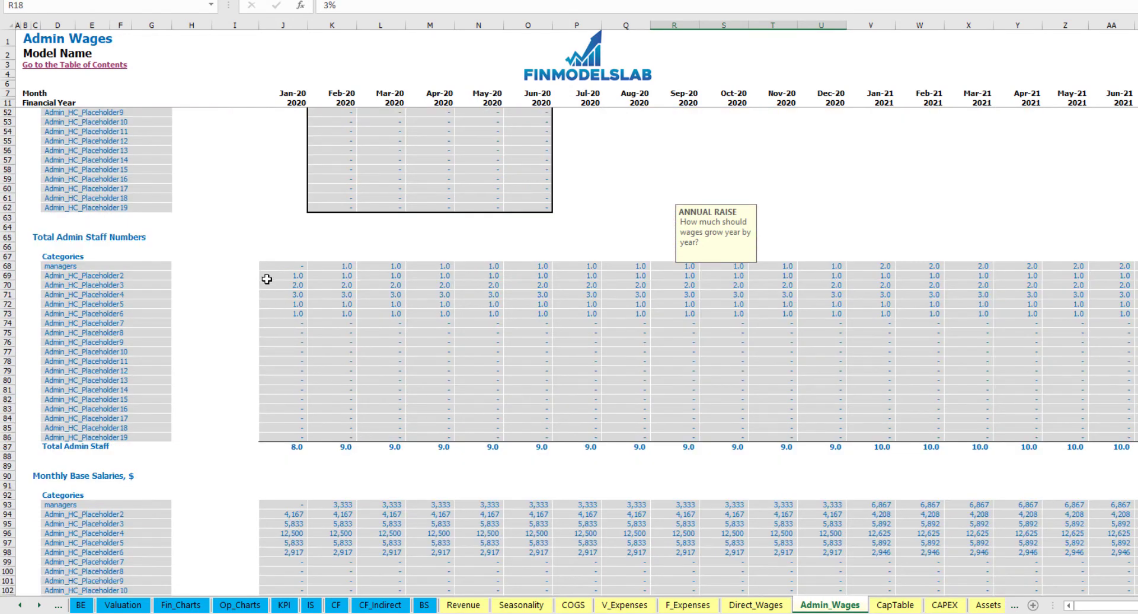
left_click(327, 264)
scroll(308, 212, "up", 13)
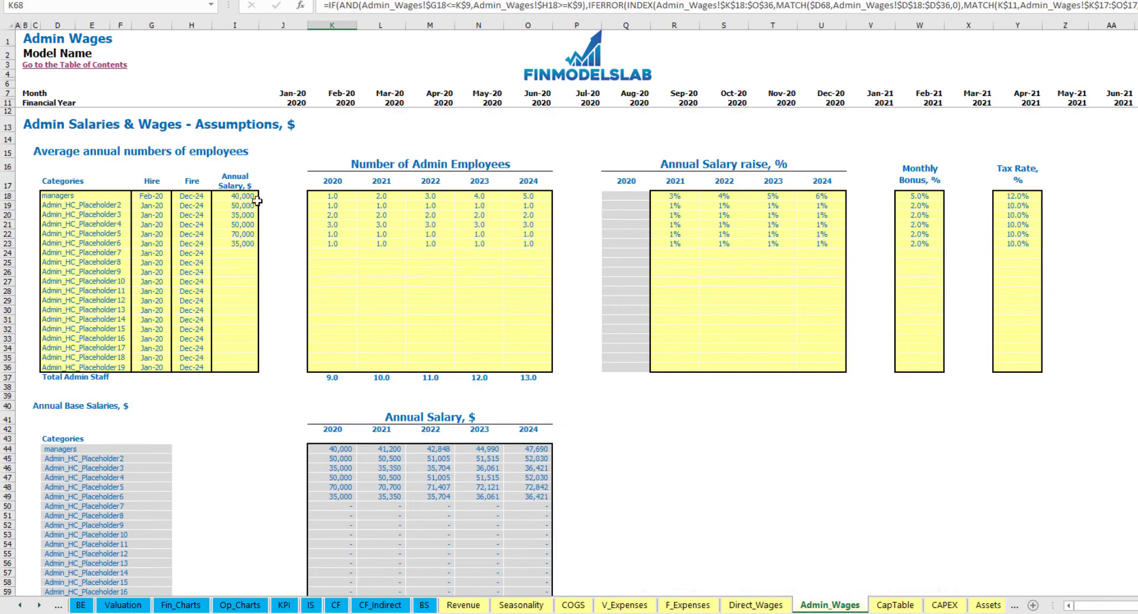
- Compare the managers' hire date with the Monthly Base Salaries, then review the Monthly Bonus and Monthly Base Taxes sections
left_click(160, 191)
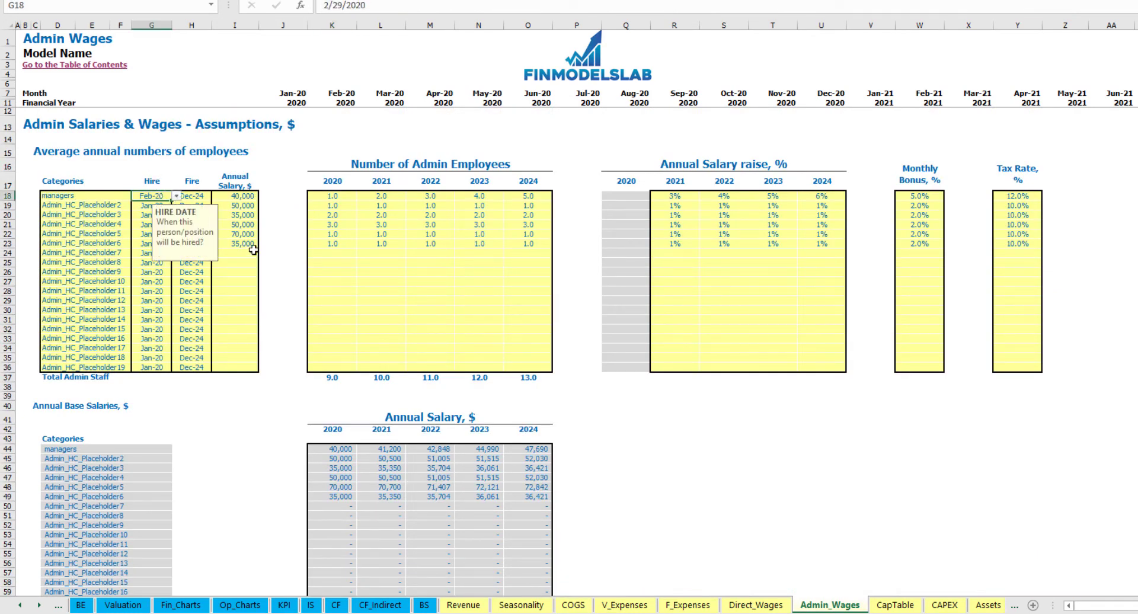
scroll(253, 249, "down", 13)
scroll(290, 283, "down", 7)
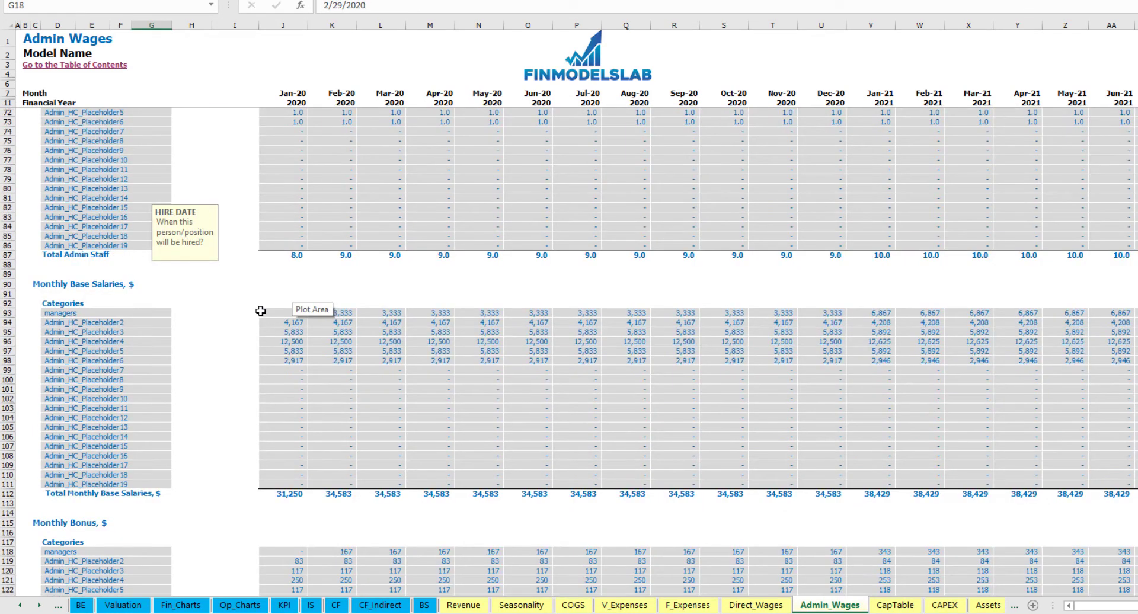
left_click(320, 285)
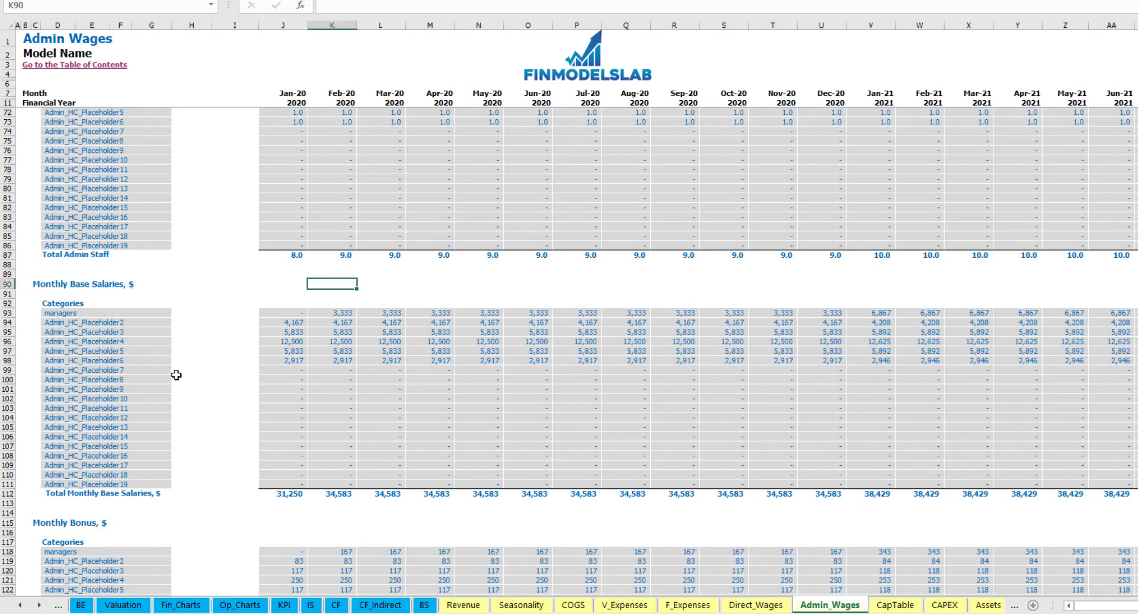
scroll(302, 418, "down", 7)
scroll(142, 359, "down", 7)
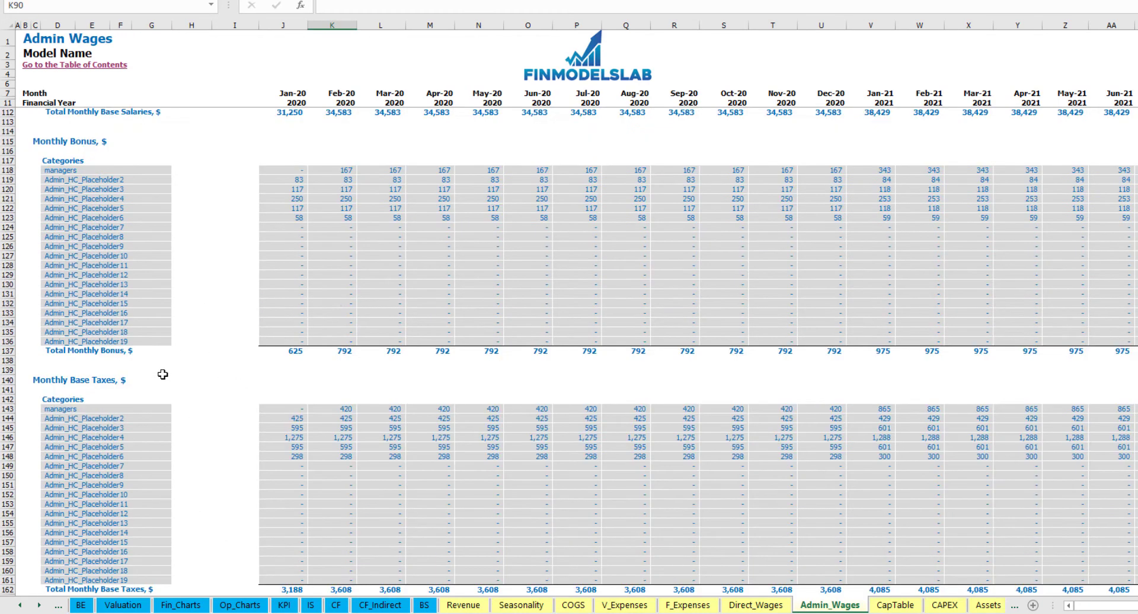
scroll(80, 351, "down", 4)
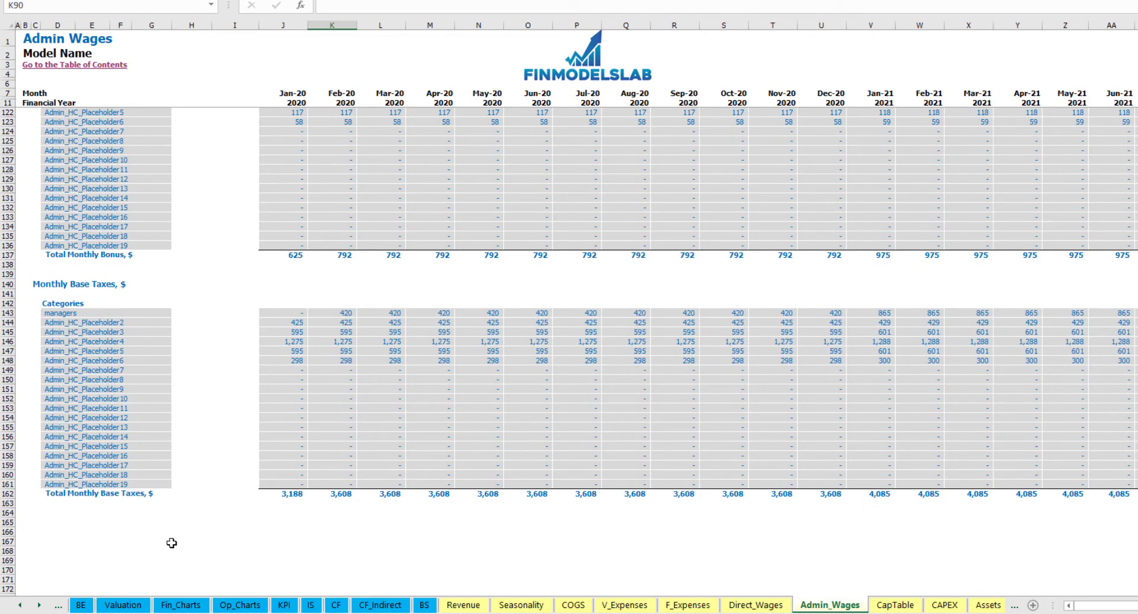
- On the Income Statement sheet, expand the Admin Salary and Wages detail and select its category names and monthly amounts
left_click(312, 605)
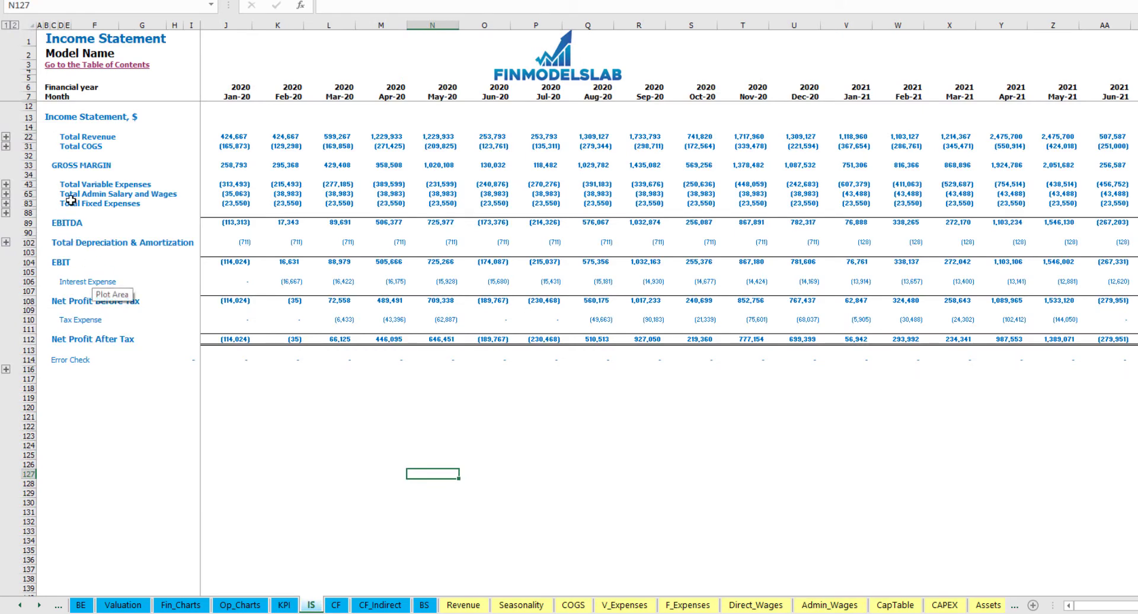
left_click(6, 194)
left_click_drag(61, 213, 60, 384)
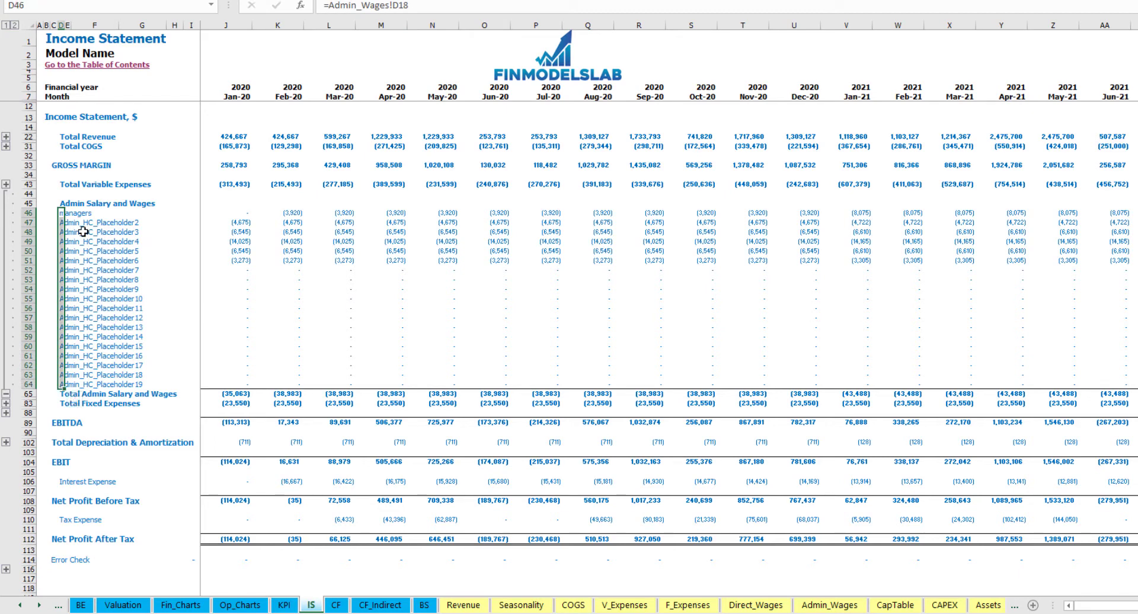
left_click_drag(231, 213, 1009, 336)
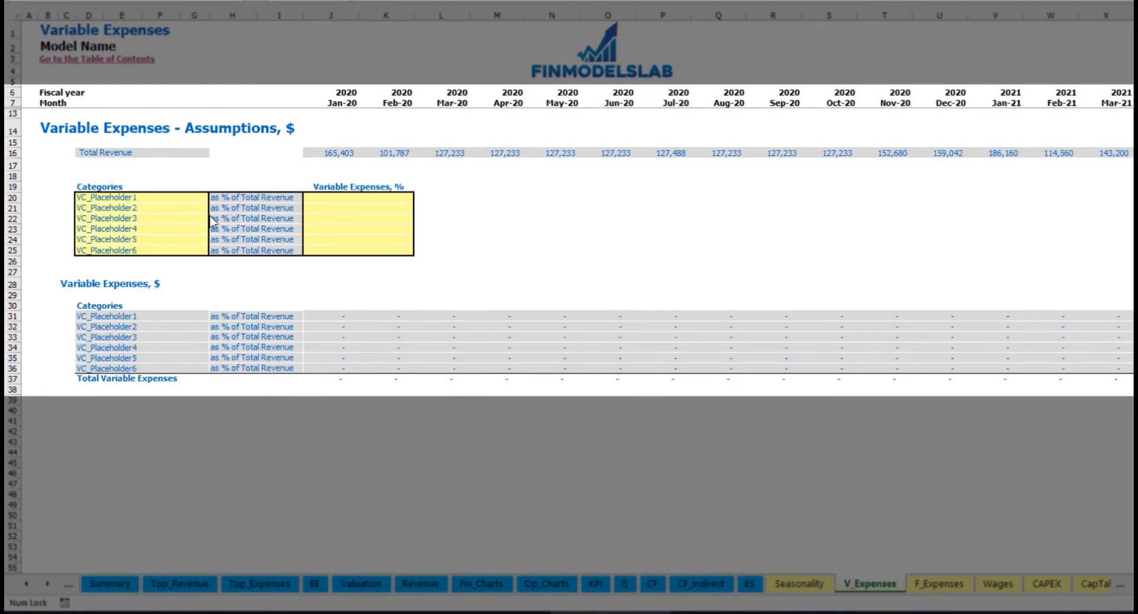
- On the Variable Expenses sheet, rename VC_Placeholder1 as Bank fees and set it to 2.5% of total revenue
left_click(128, 197)
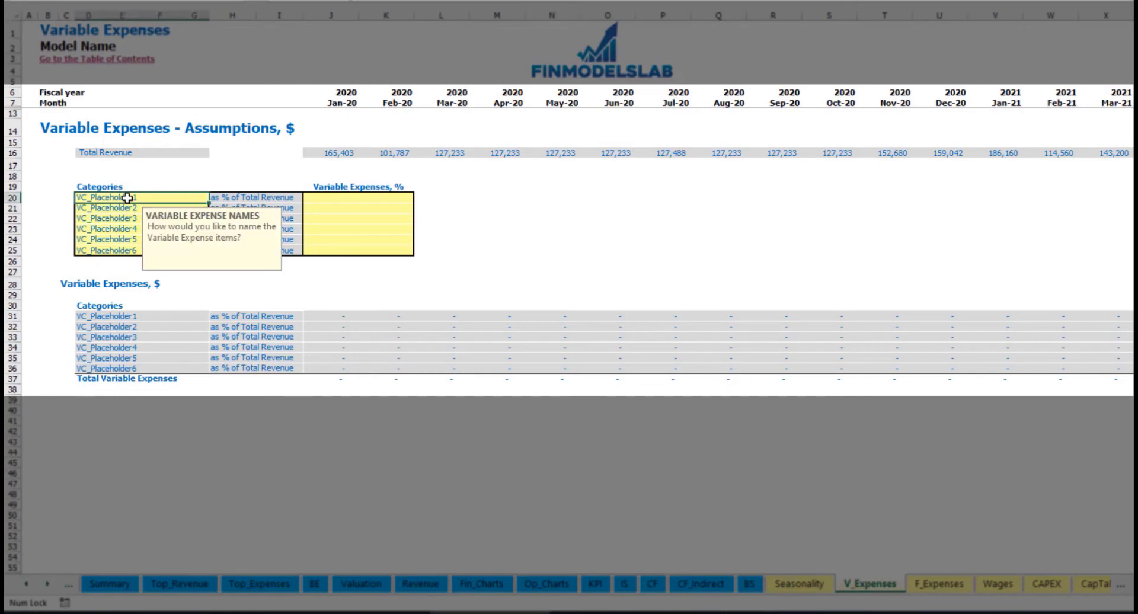
type("Bank fees")
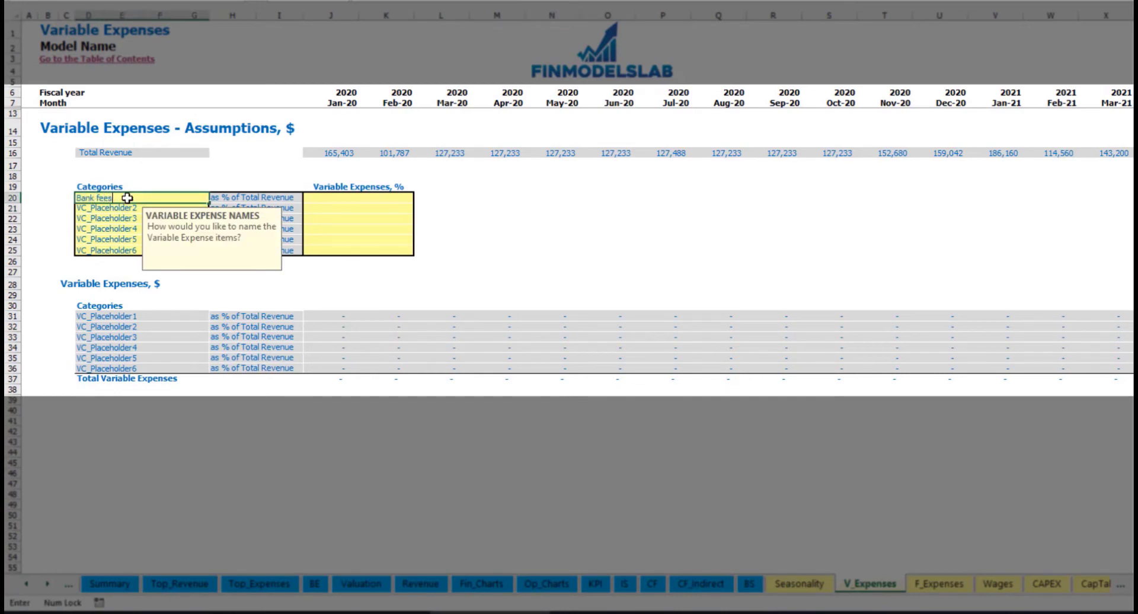
key("Return")
left_click(337, 197)
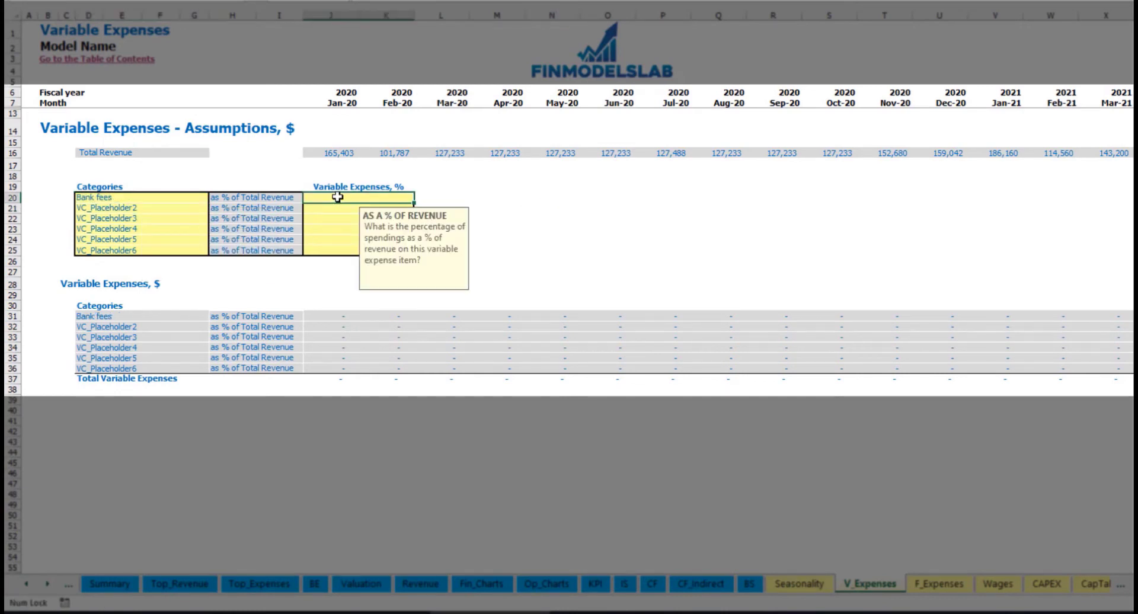
type("2.5%")
key("Return")
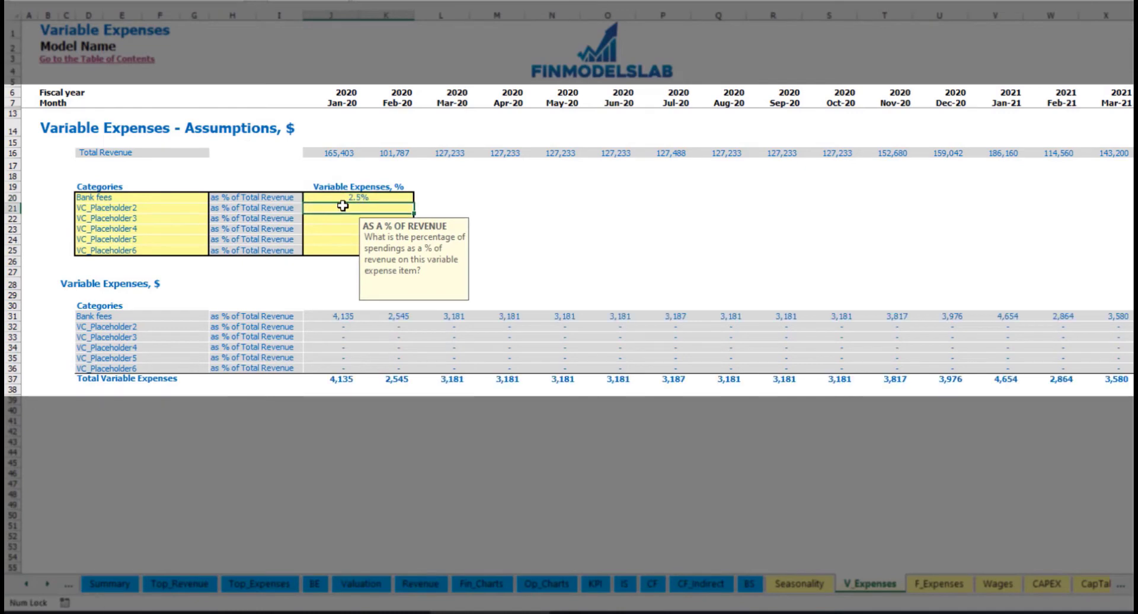
- Review the monthly Total Revenue row and the resulting Bank fees amounts in the Variable Expenses section
left_click_drag(333, 153, 884, 157)
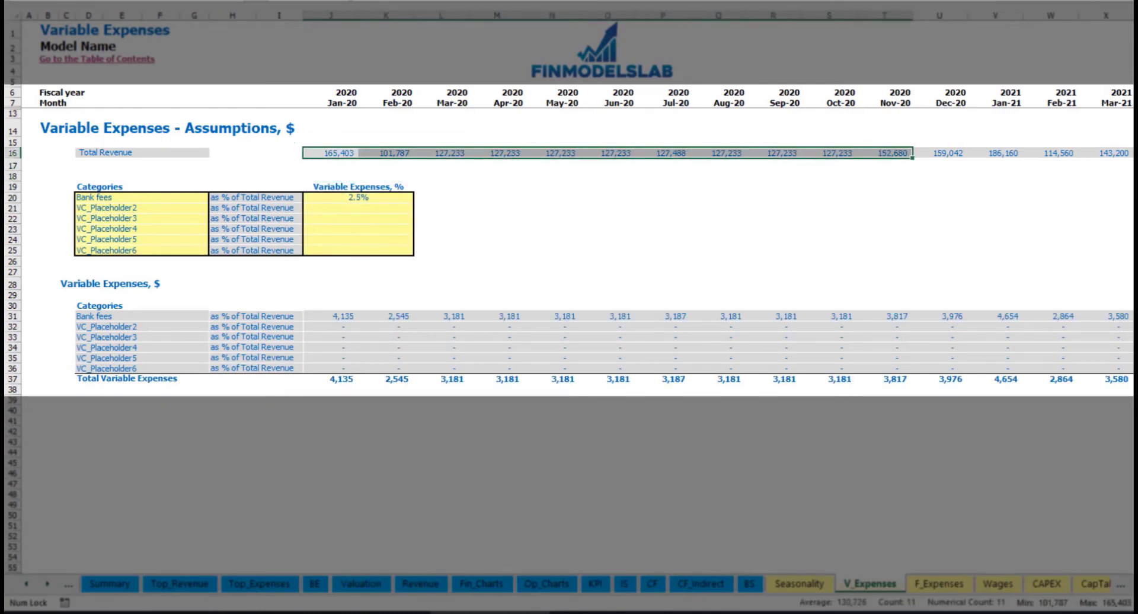
scroll(578, 237, "right", 12)
scroll(578, 237, "left", 12)
left_click(354, 316)
left_click(442, 317)
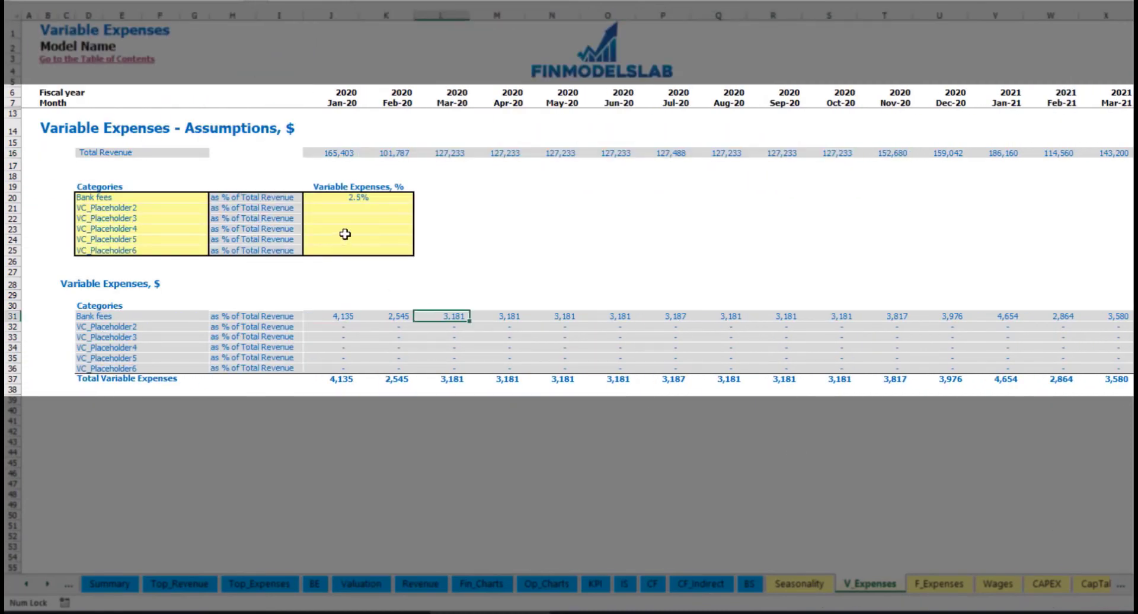
- Rename the second variable expense category as Other Var Exp and set it to 5% of total revenue
left_click(146, 209)
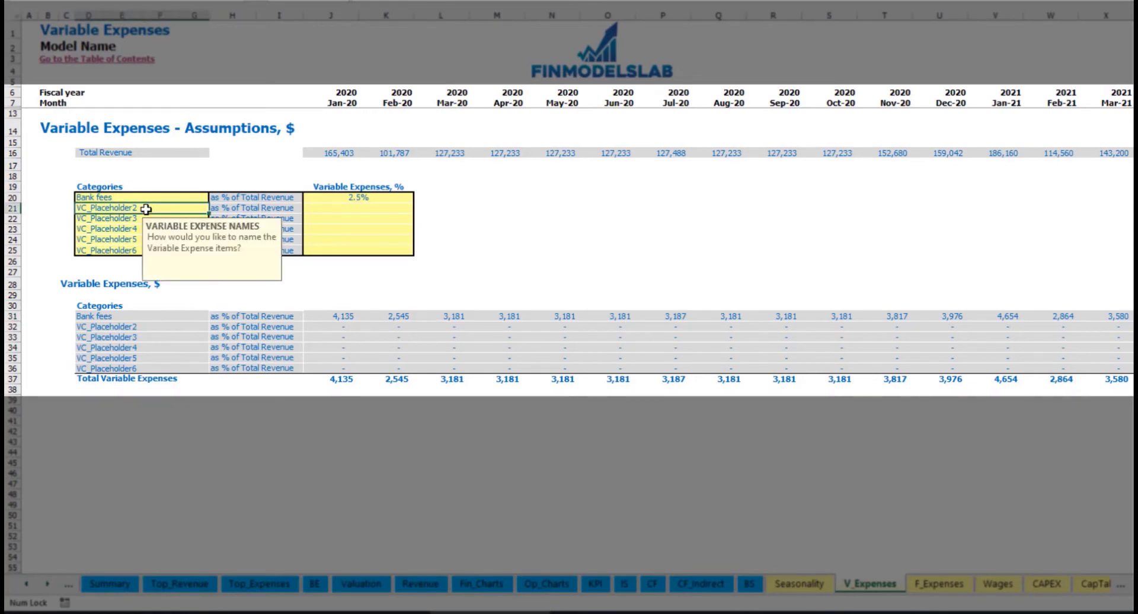
type("Other Var Exp")
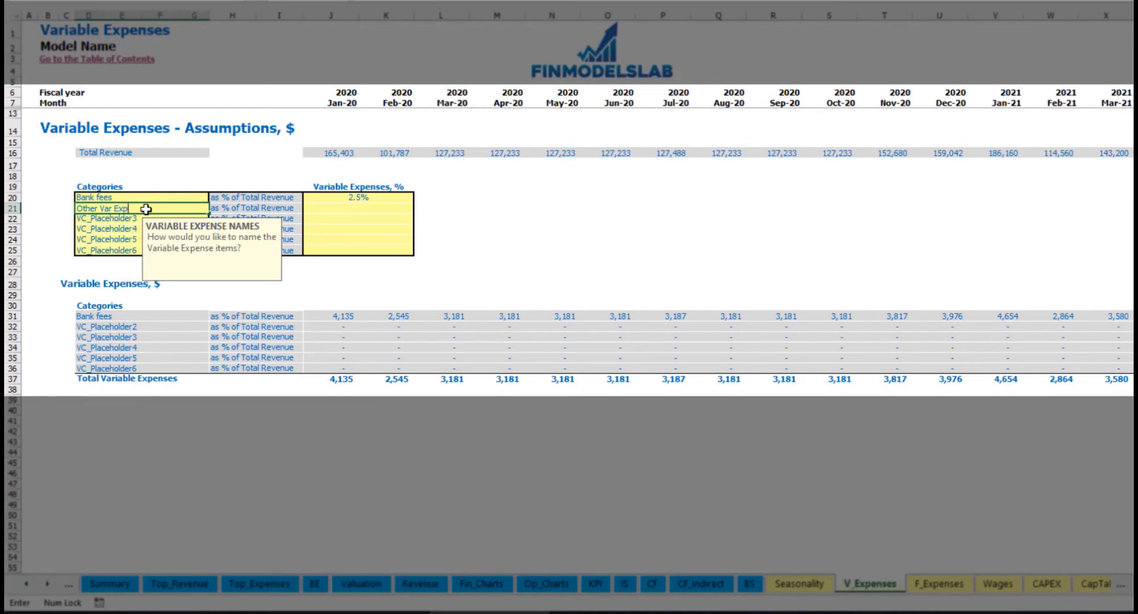
key("Return")
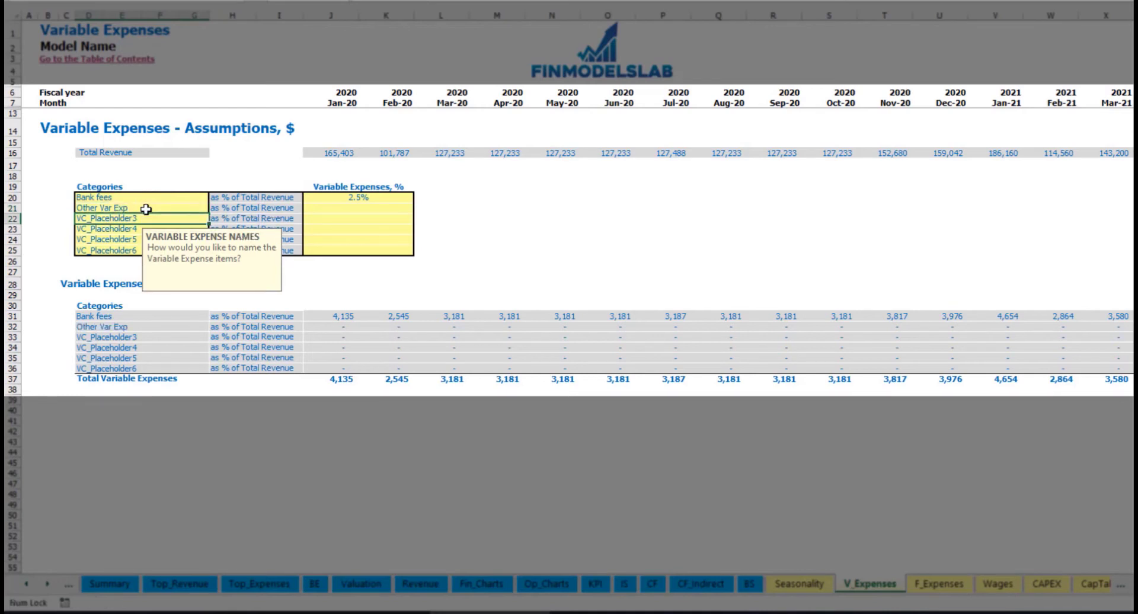
left_click(348, 207)
type("5")
key("Return")
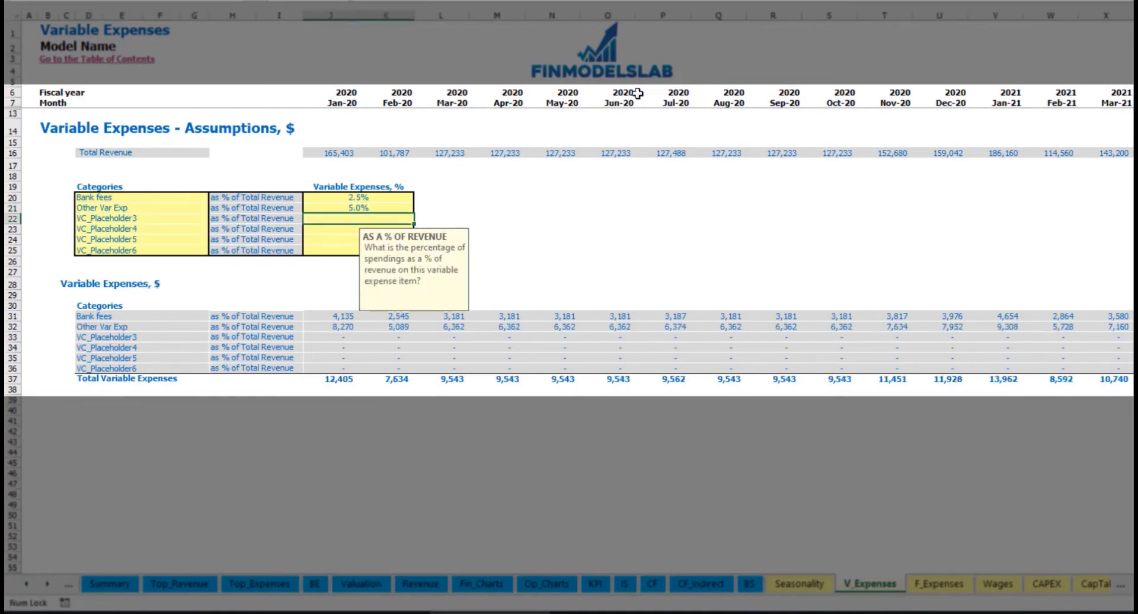
- Rename the third variable expense category as Direct Labor and set it to 15% of total revenue
left_click(184, 220)
type("Direct Labor")
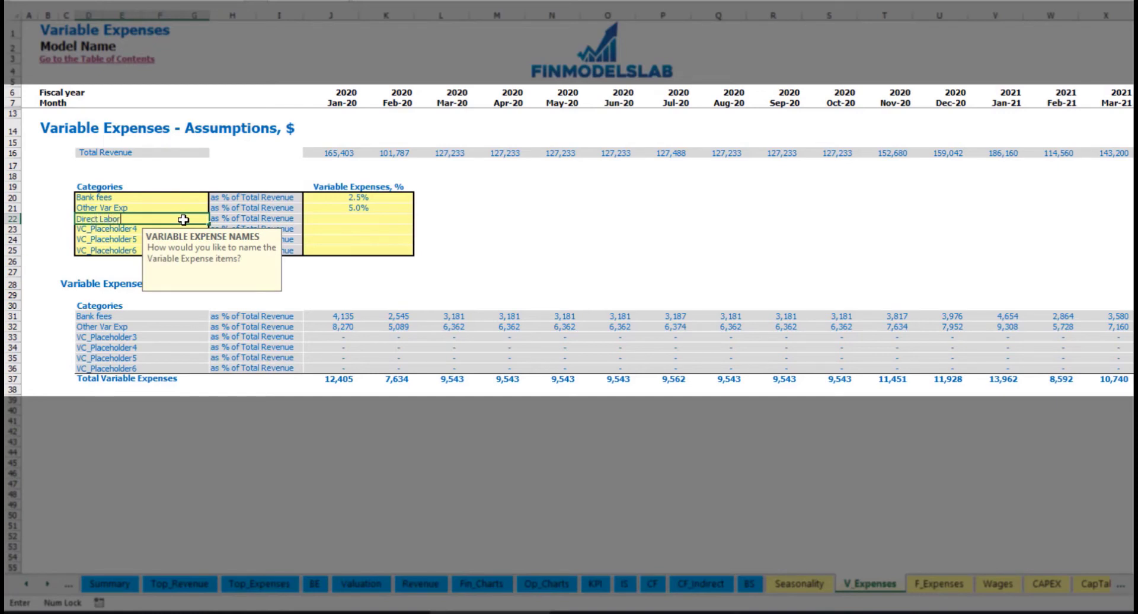
key("Return")
left_click(335, 220)
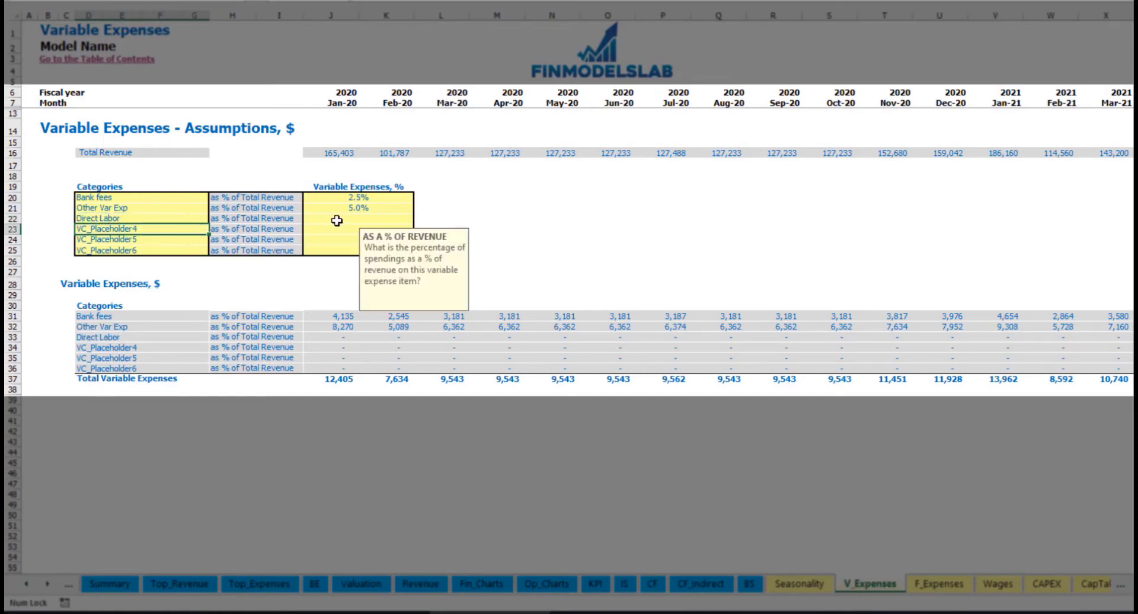
type("15")
key("Return")
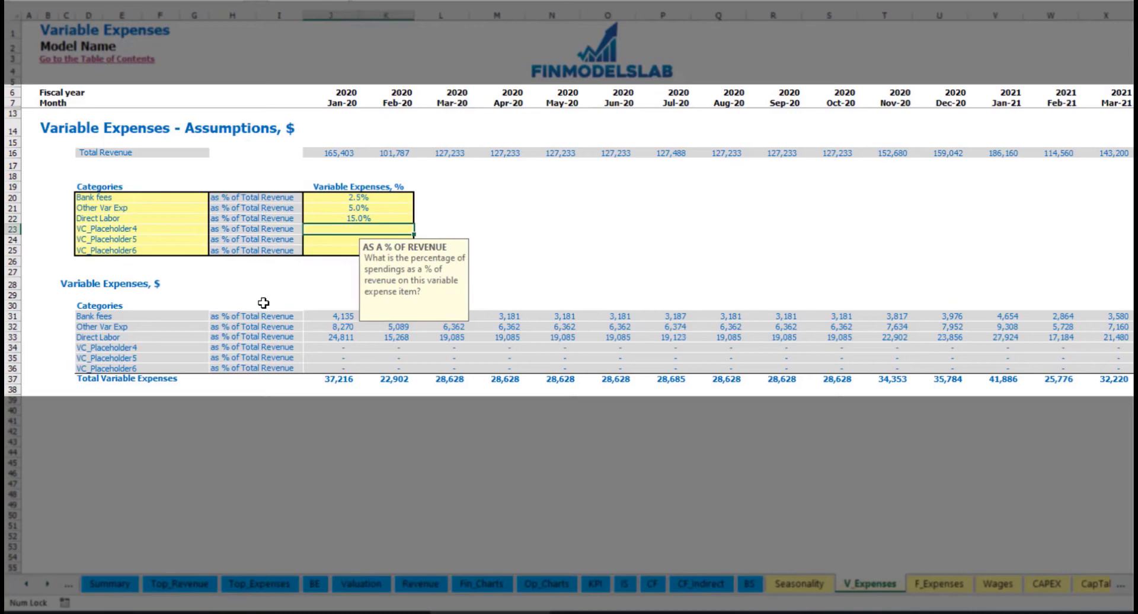
- Expand Total Variable Expenses on the IS sheet and examine the individual variable expense lines
left_click(340, 318)
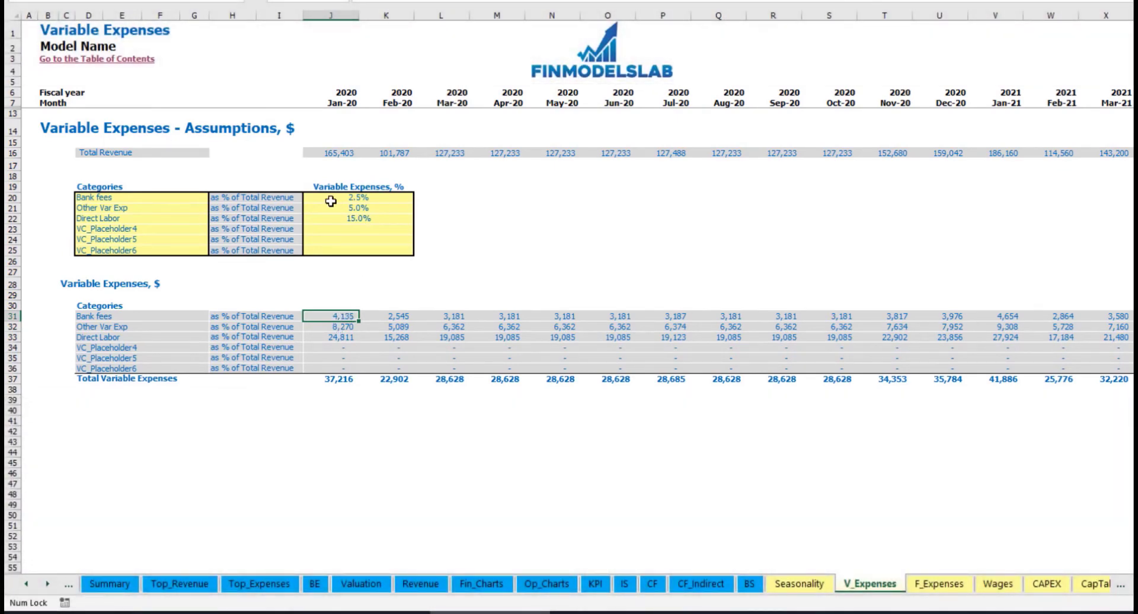
left_click(626, 584)
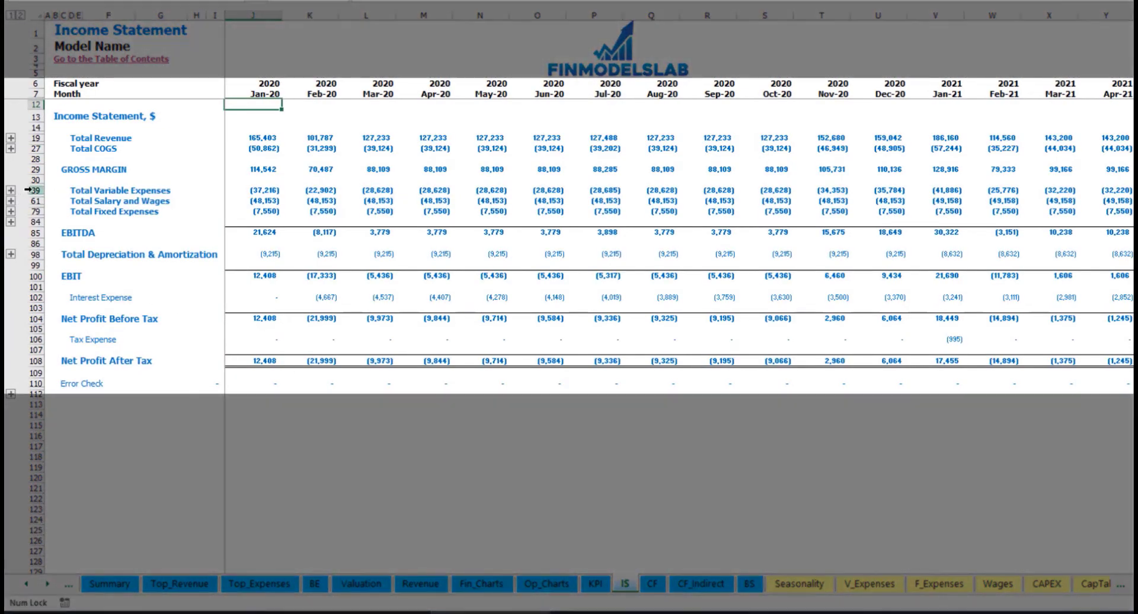
left_click(36, 190)
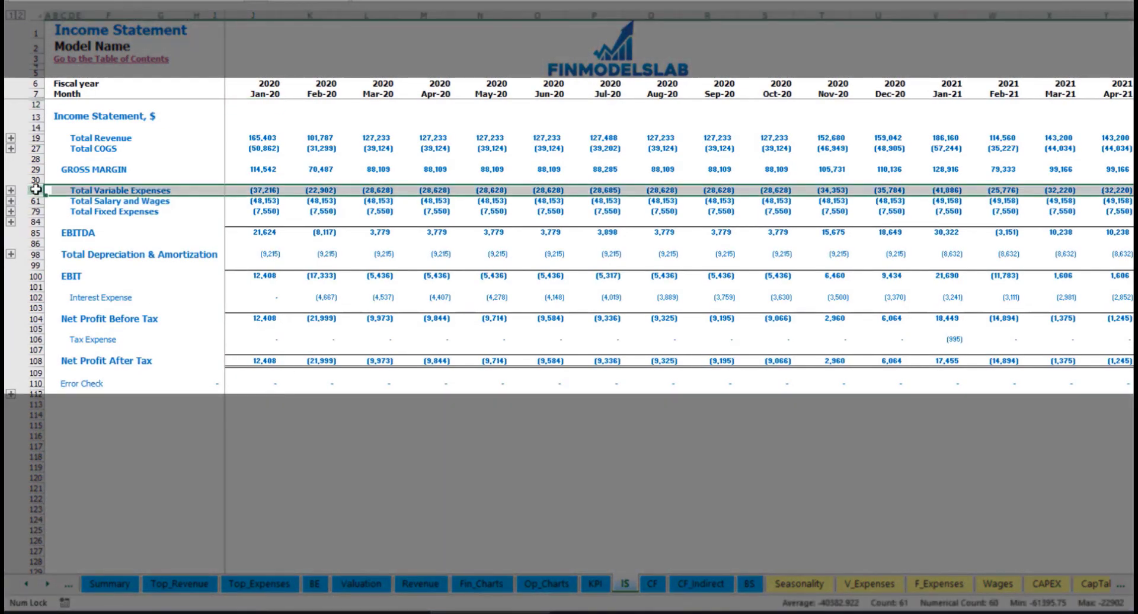
left_click(10, 190)
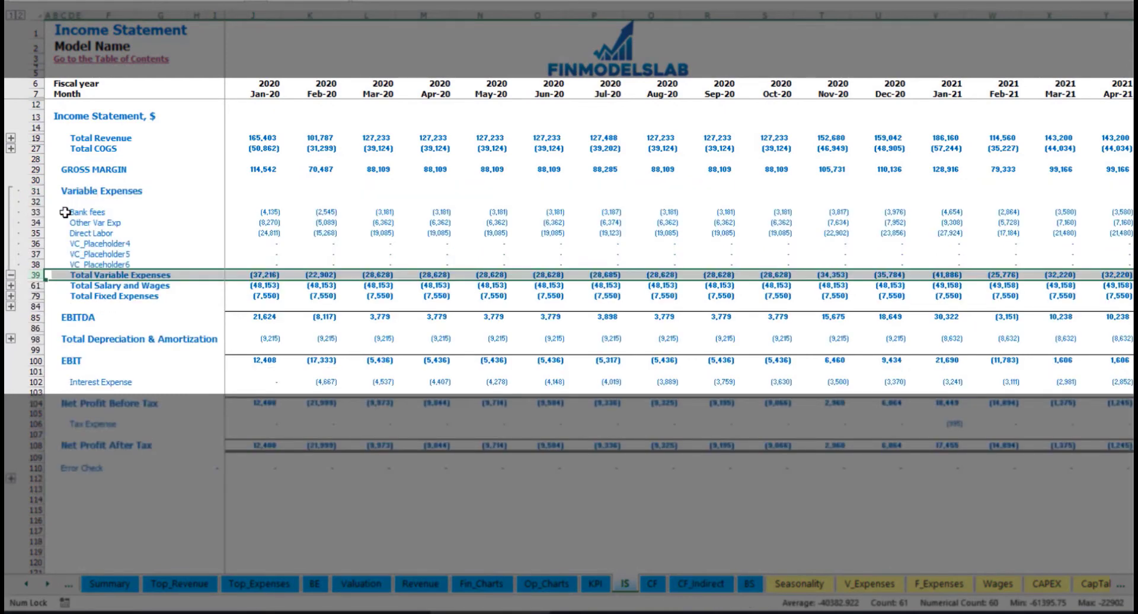
left_click_drag(36, 212, 48, 258)
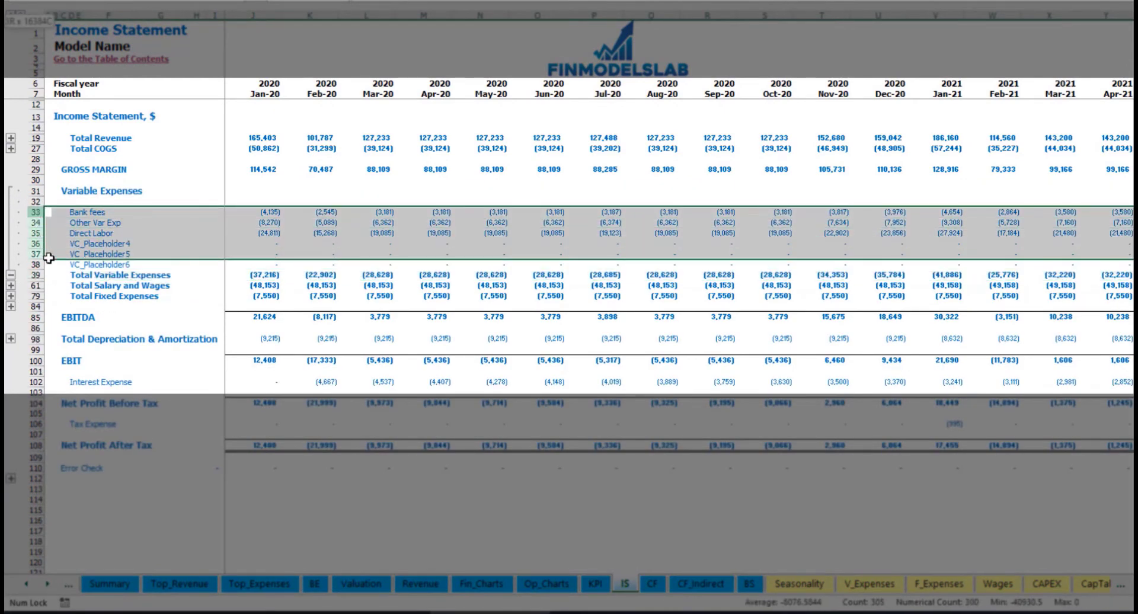
left_click(279, 211)
left_click(404, 210)
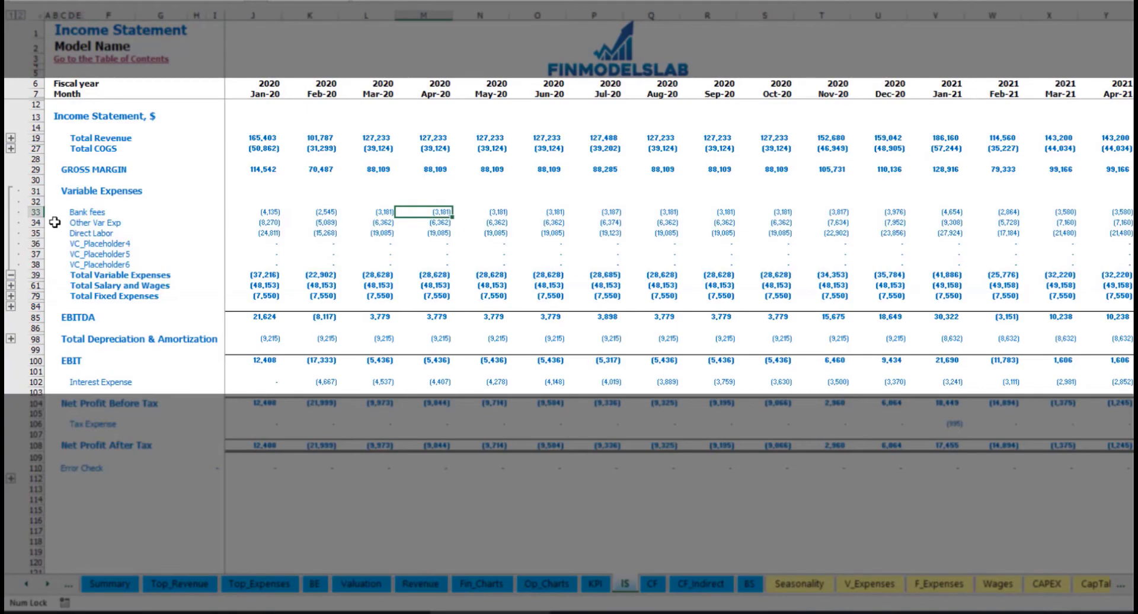
left_click_drag(72, 213, 74, 264)
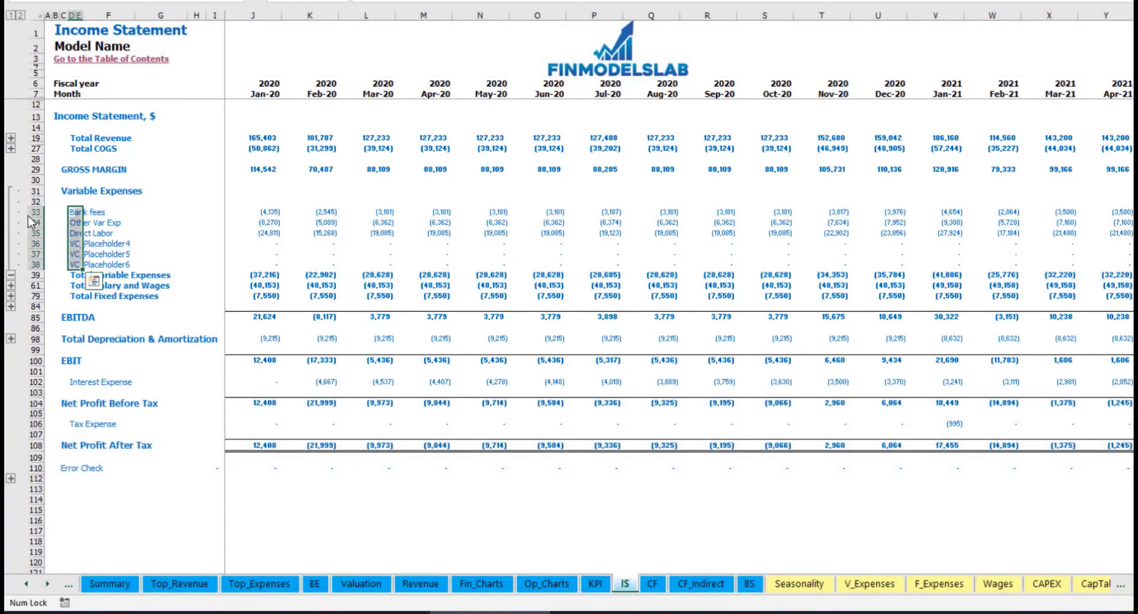
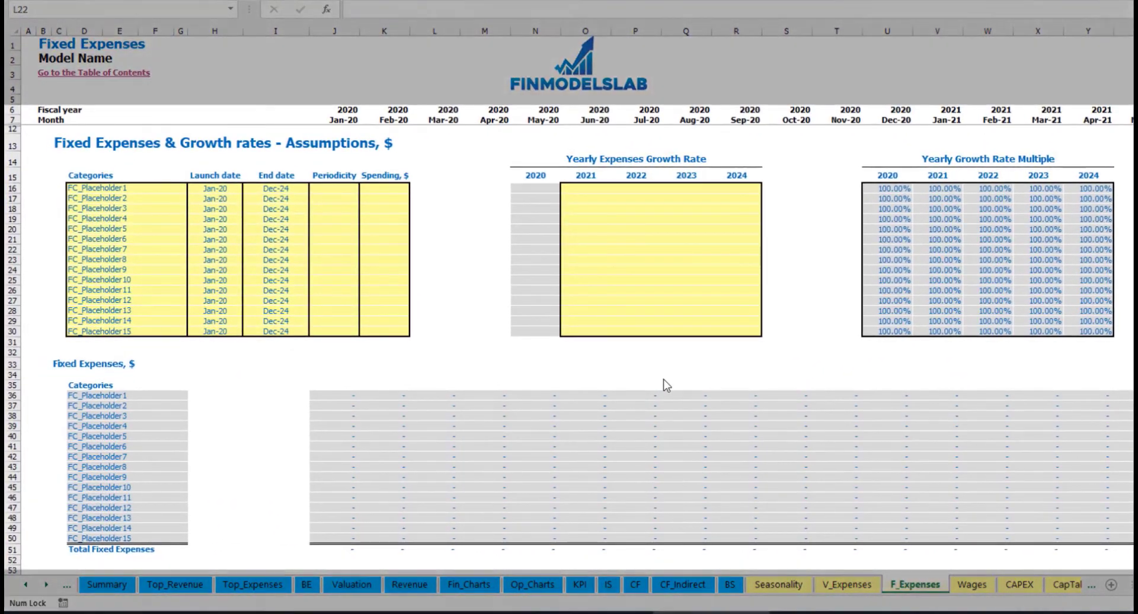
- Rename the first fixed expense category on the F_Expenses sheet as Utilities and set its launch date to Mar-20
left_click(128, 189)
type("Utilities")
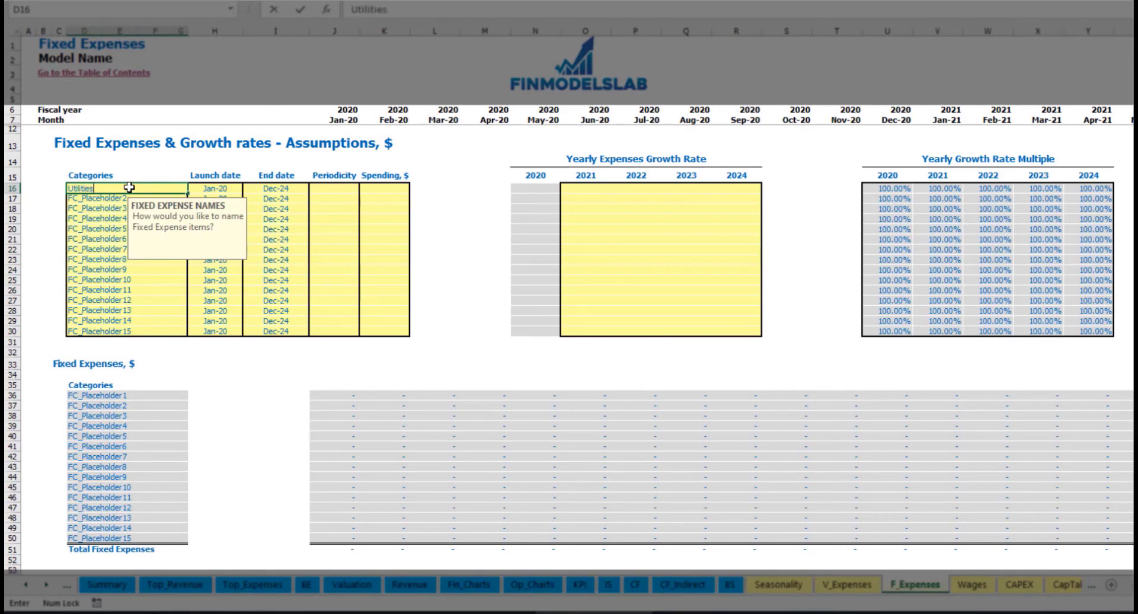
key("Return")
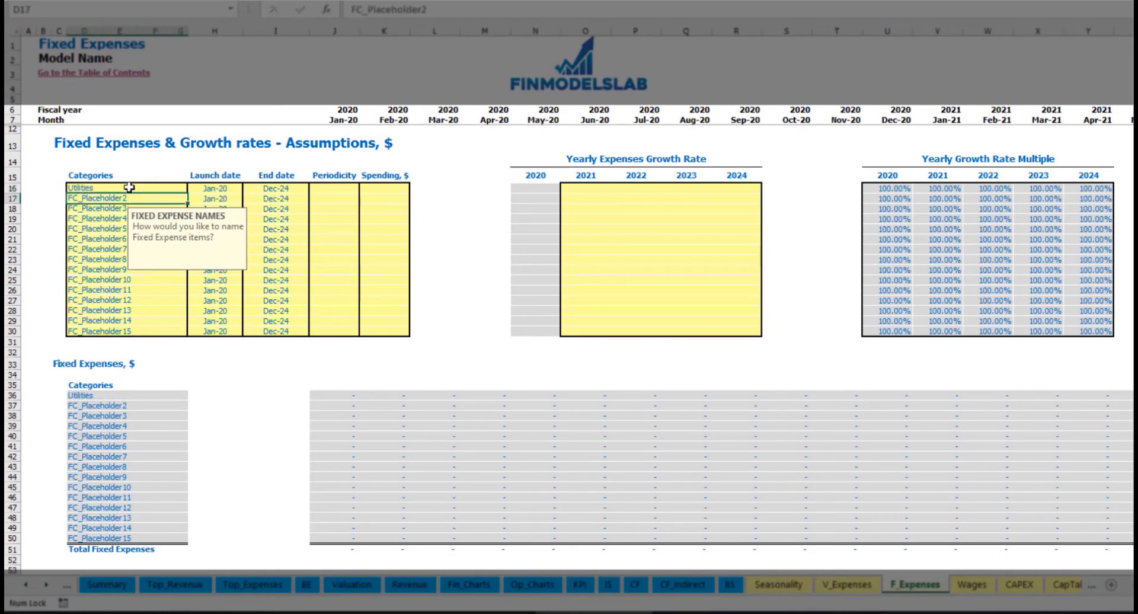
left_click(217, 188)
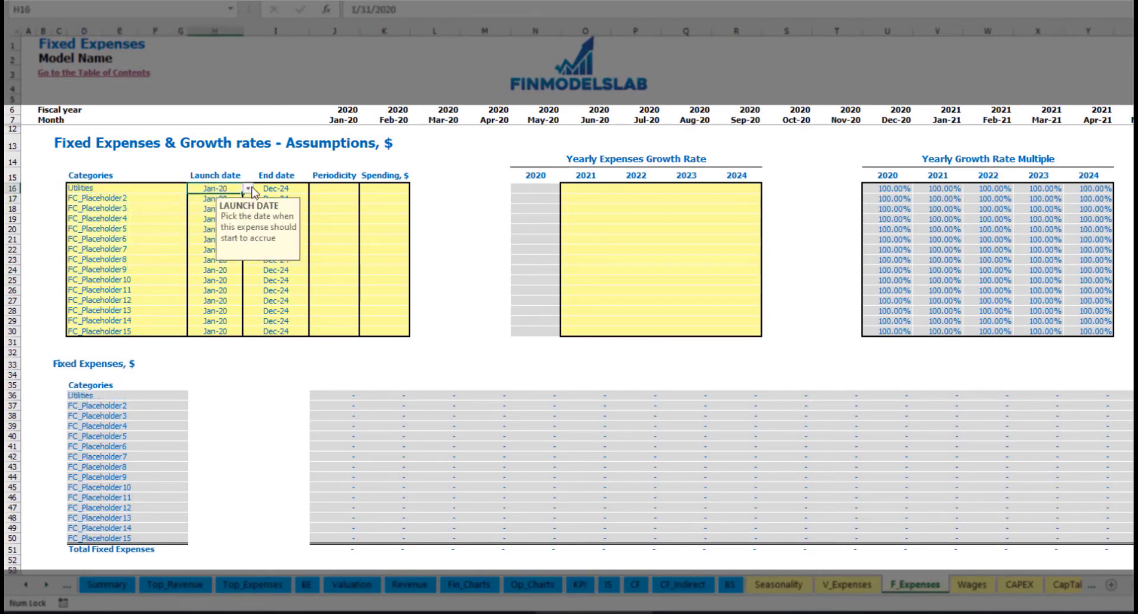
left_click(249, 188)
left_click(204, 217)
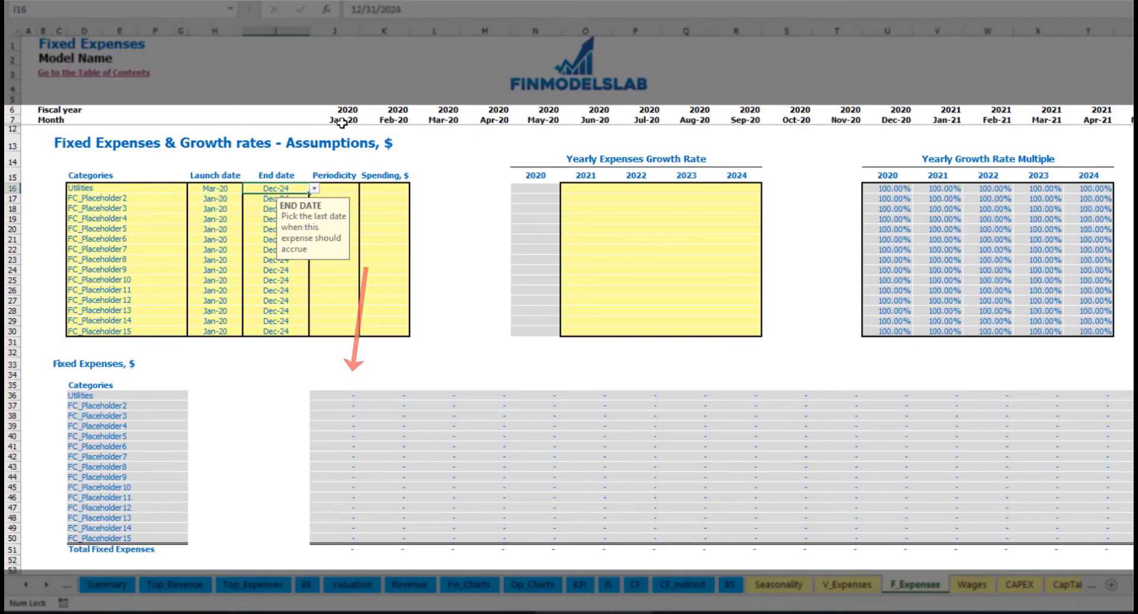
- Set the Utilities periodicity to Daily and its spending to $50
left_click(342, 121)
key("ctrl+Right")
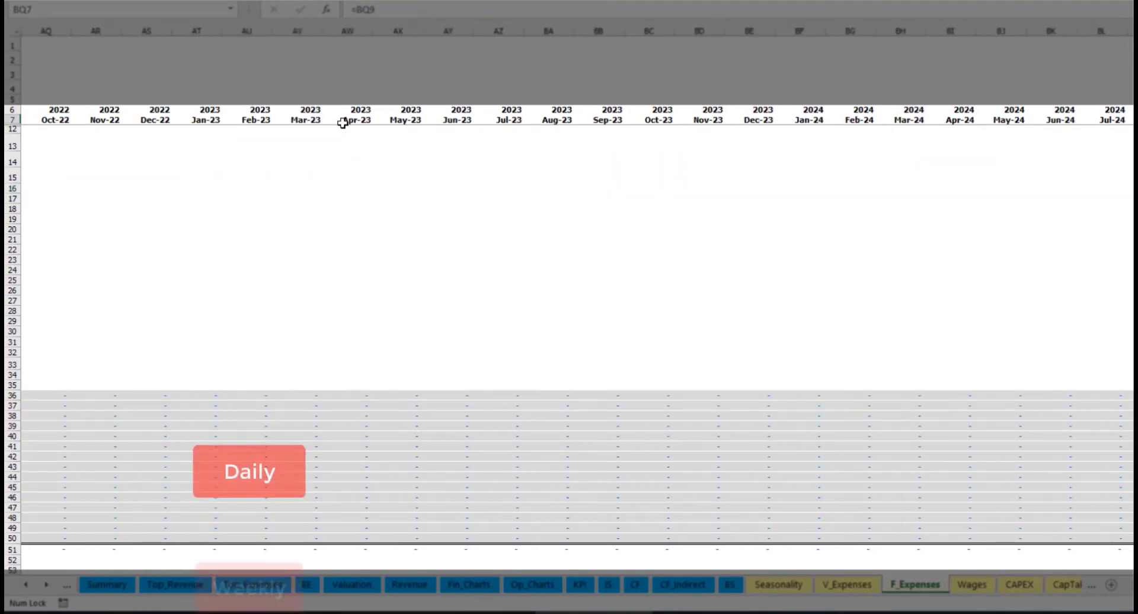
key("ctrl+Left")
key("Home")
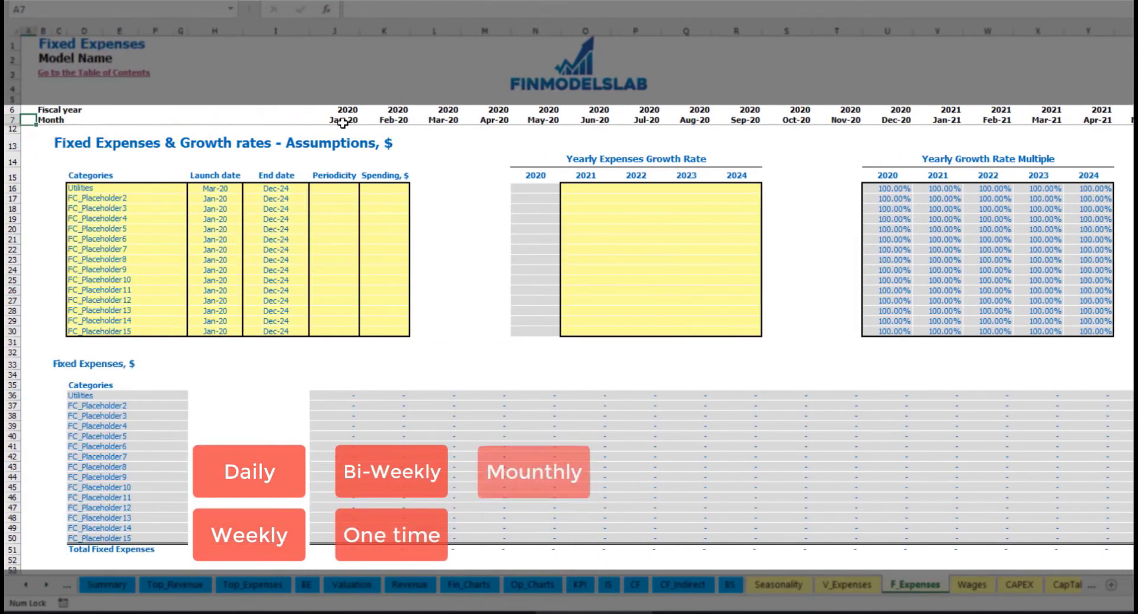
left_click(320, 188)
left_click(364, 188)
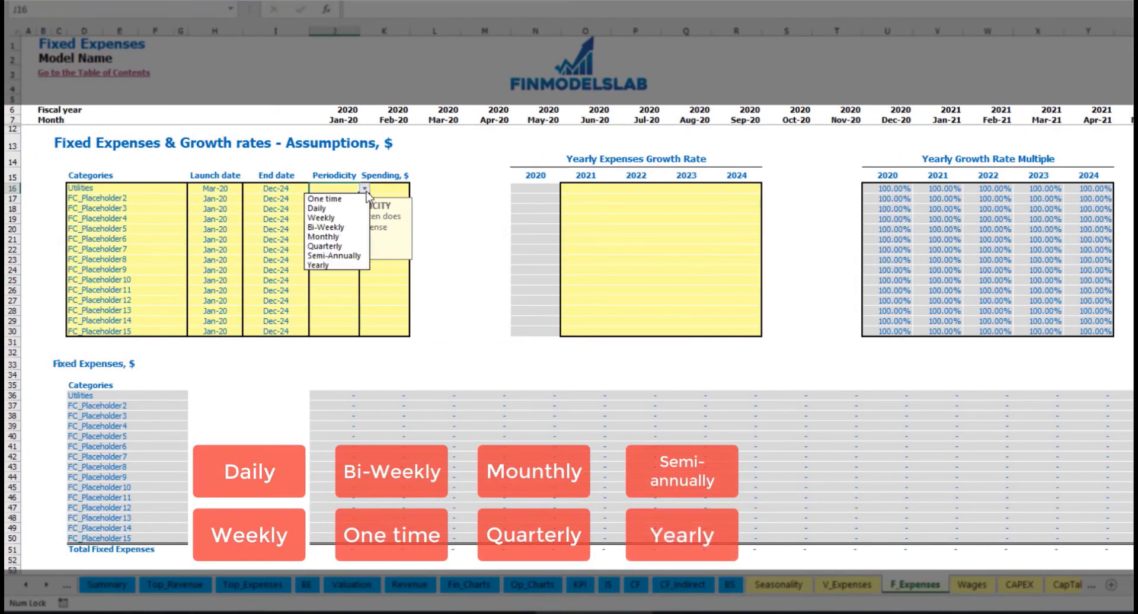
left_click(347, 208)
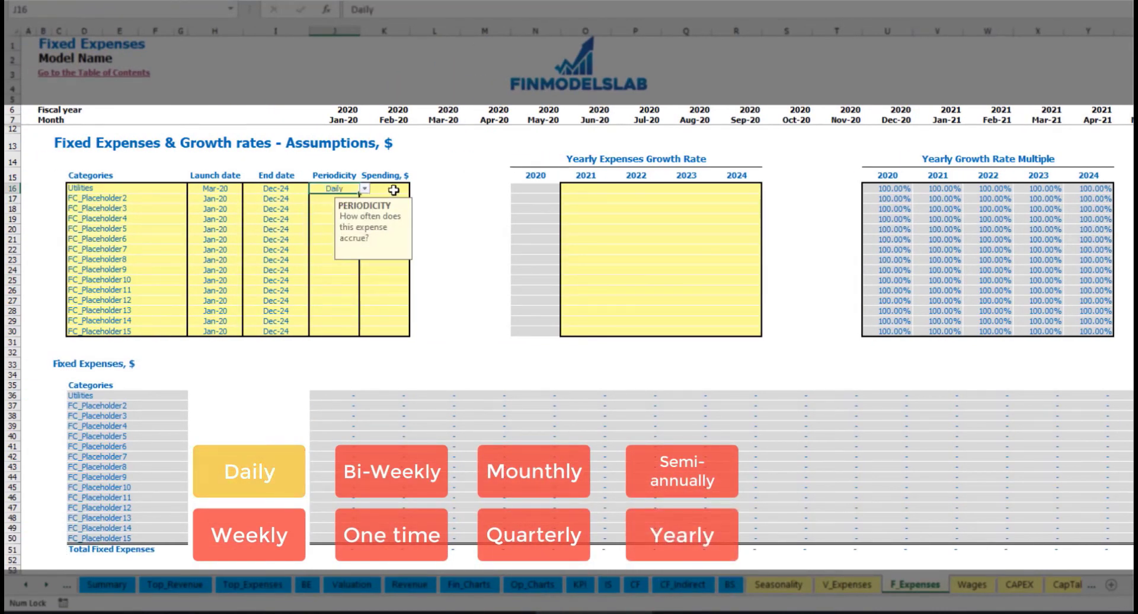
key("Tab")
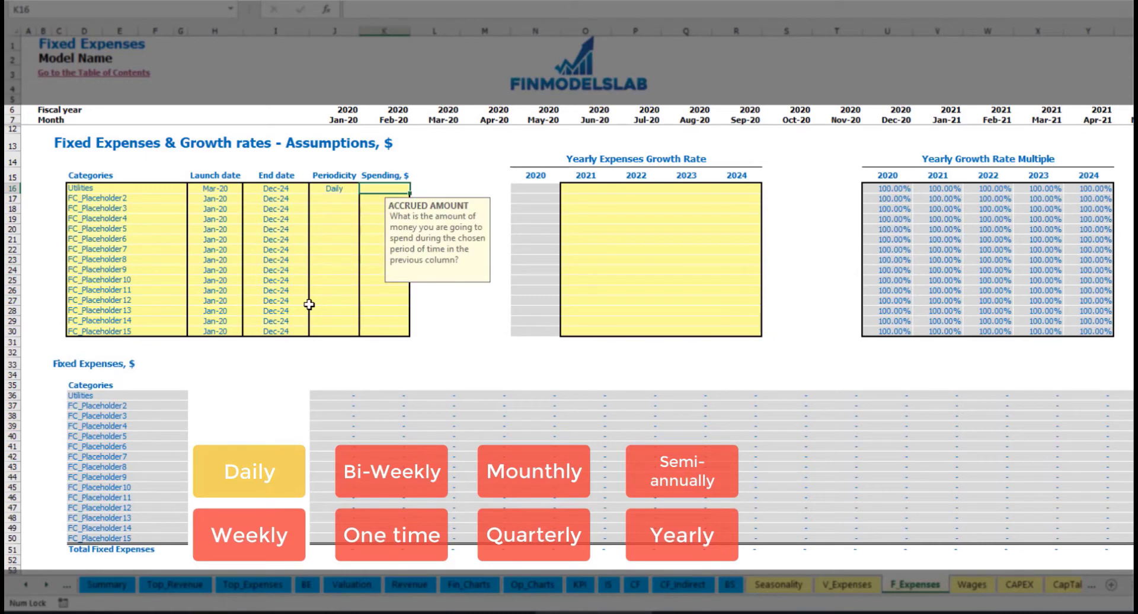
type("50")
key("Return")
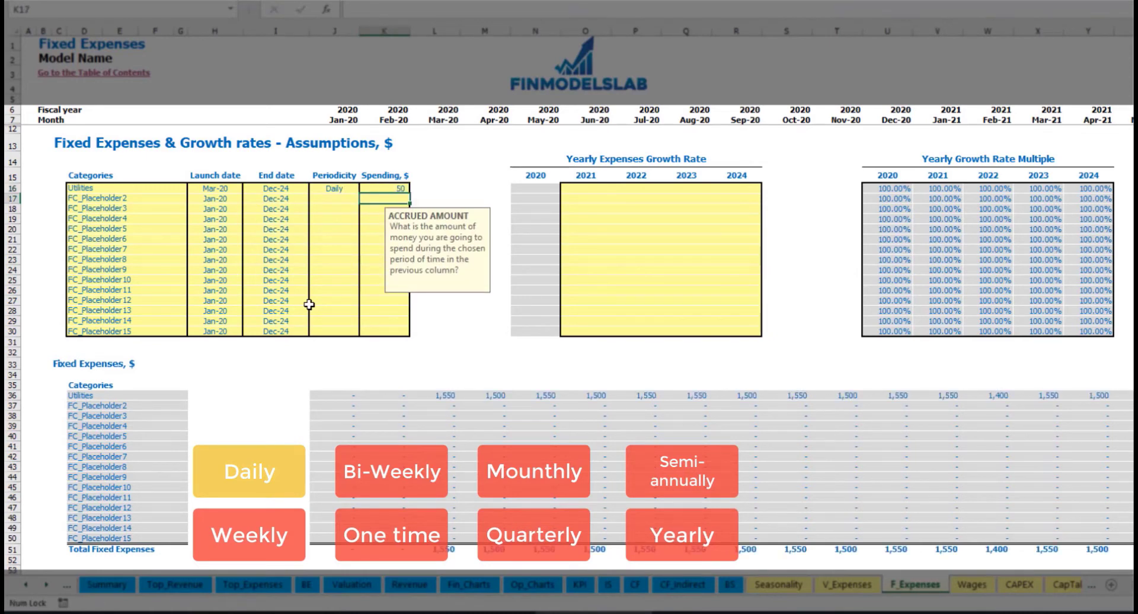
- Examine the monthly Utilities amounts calculated under Fixed Expenses from Mar-20 to May-20
left_click(442, 397)
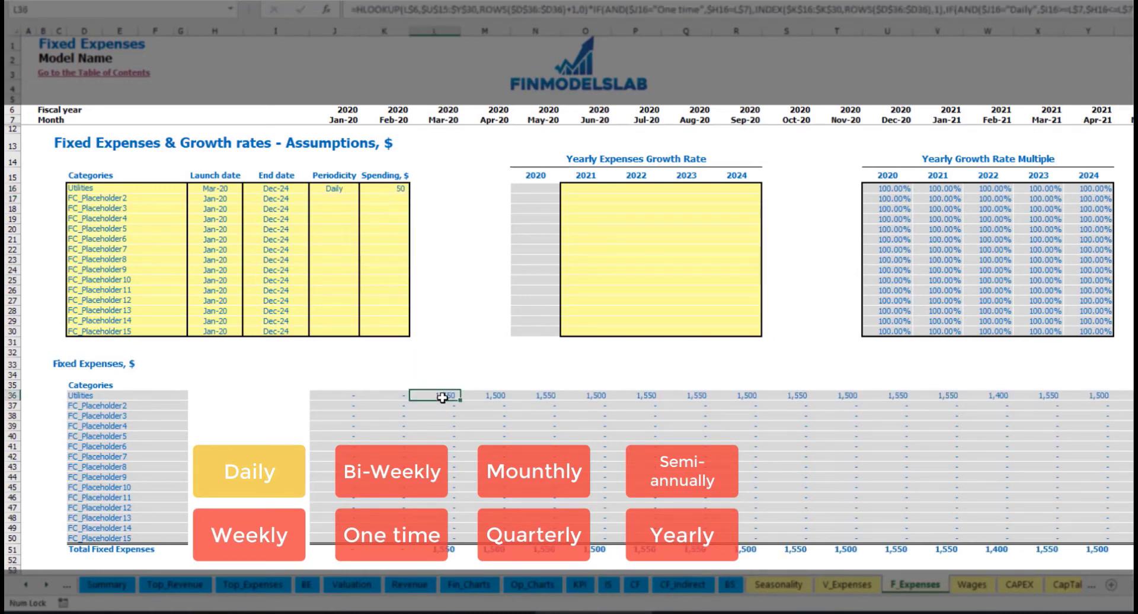
left_click(492, 397)
left_click(552, 397)
left_click(449, 389)
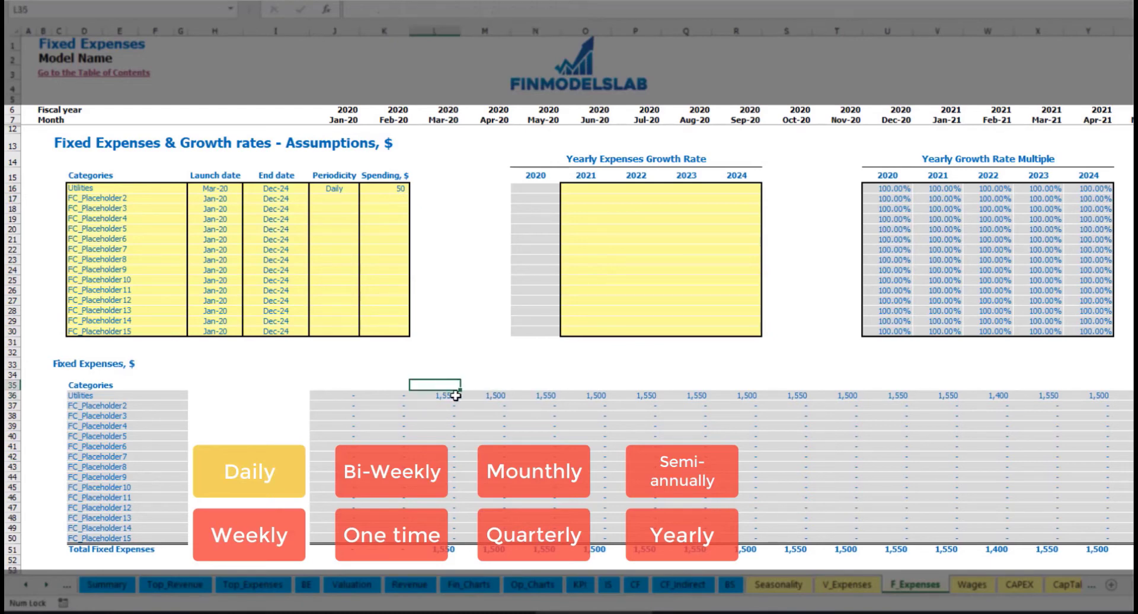
left_click(451, 398)
left_click(477, 397)
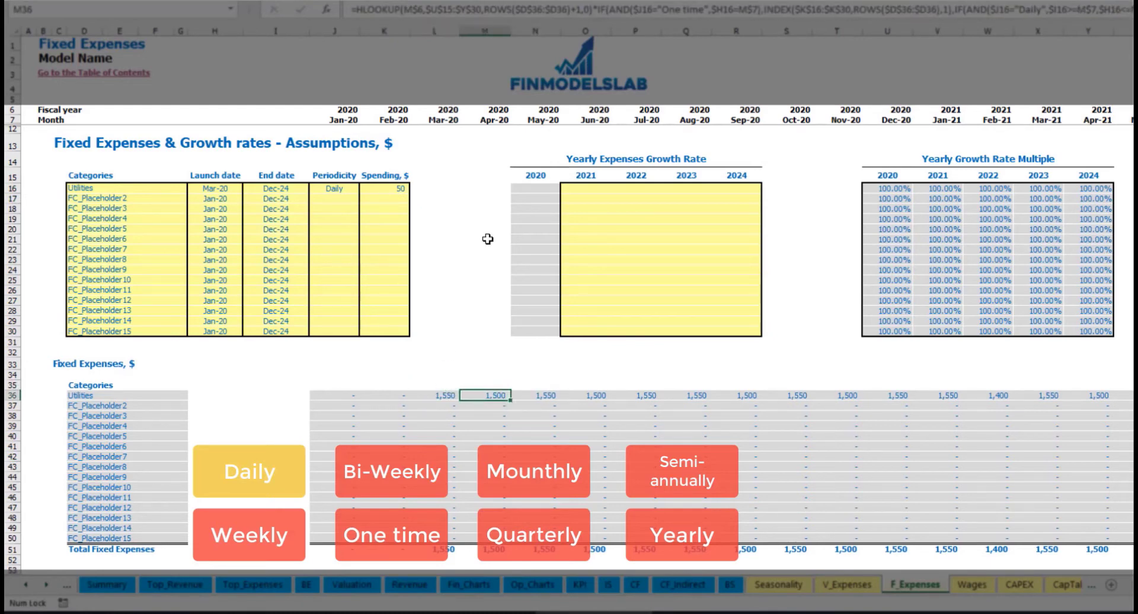
left_click(438, 117)
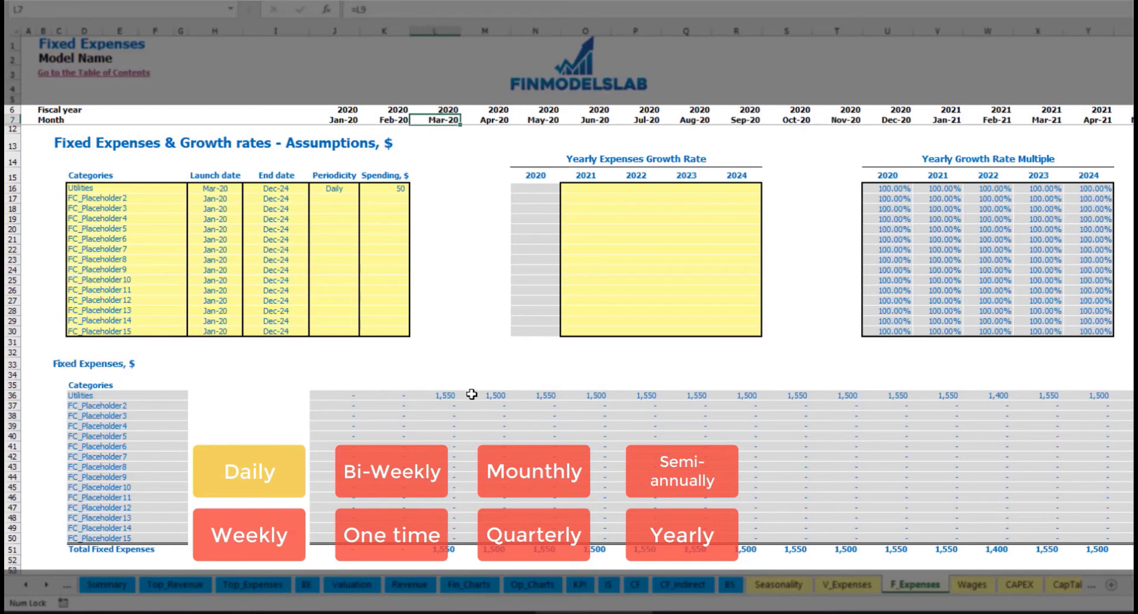
left_click(450, 396)
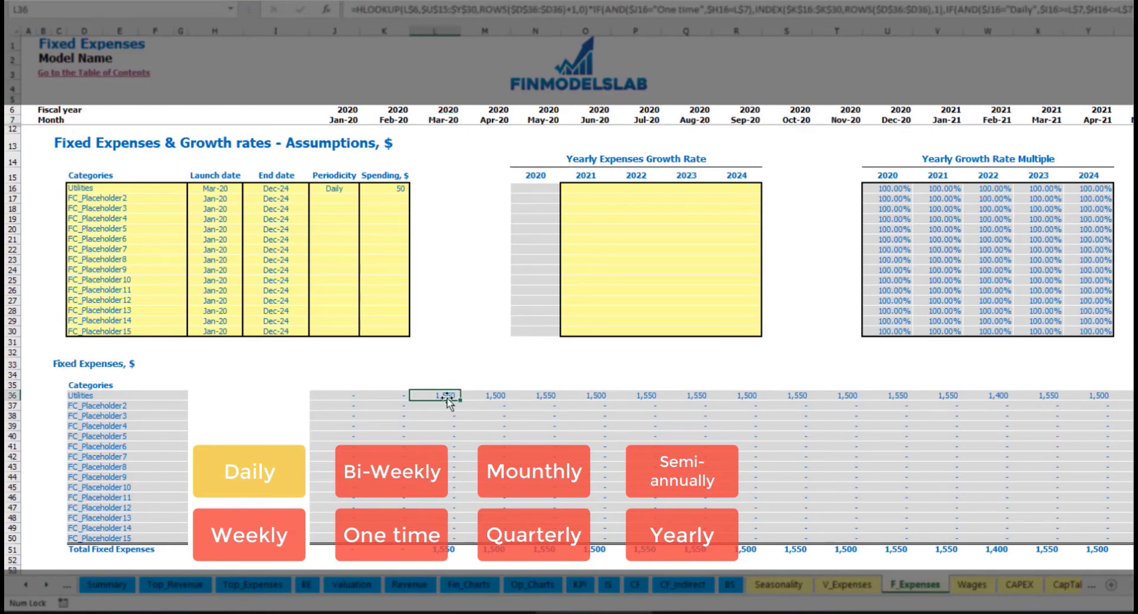
left_click(501, 396)
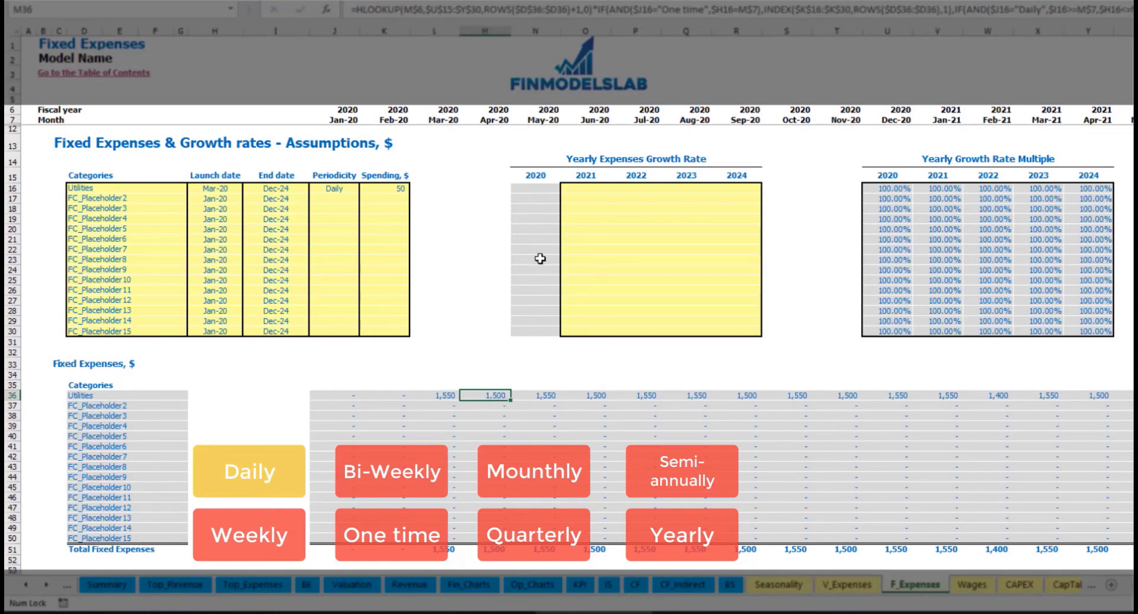
- Set the Utilities yearly growth rate to 5% for 2021 and copy it to 2022 through 2024
left_click(593, 191)
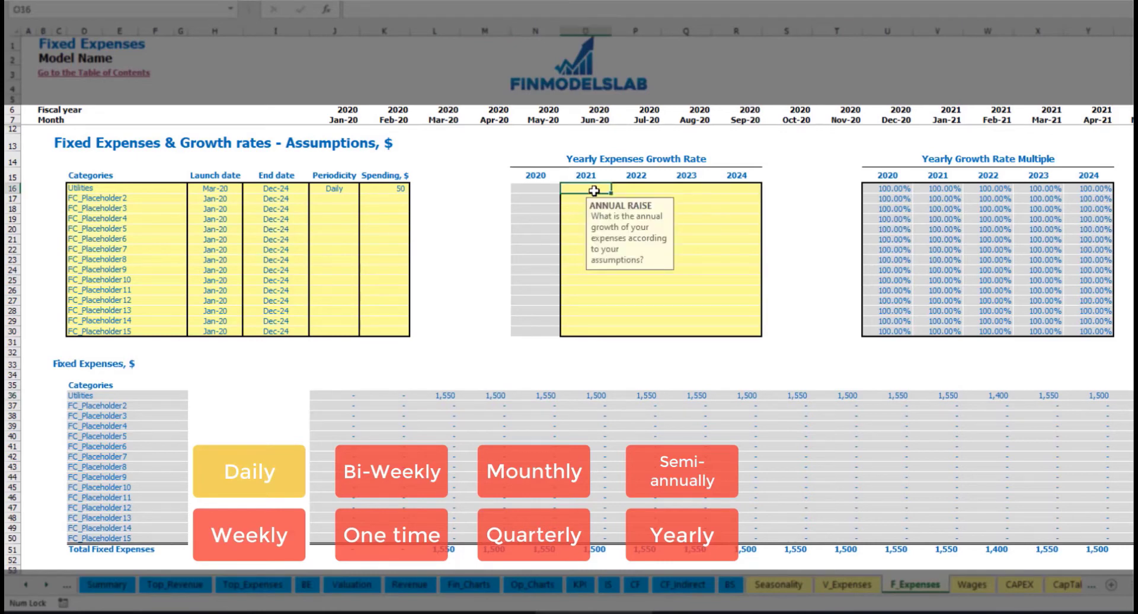
type("5")
key("Return")
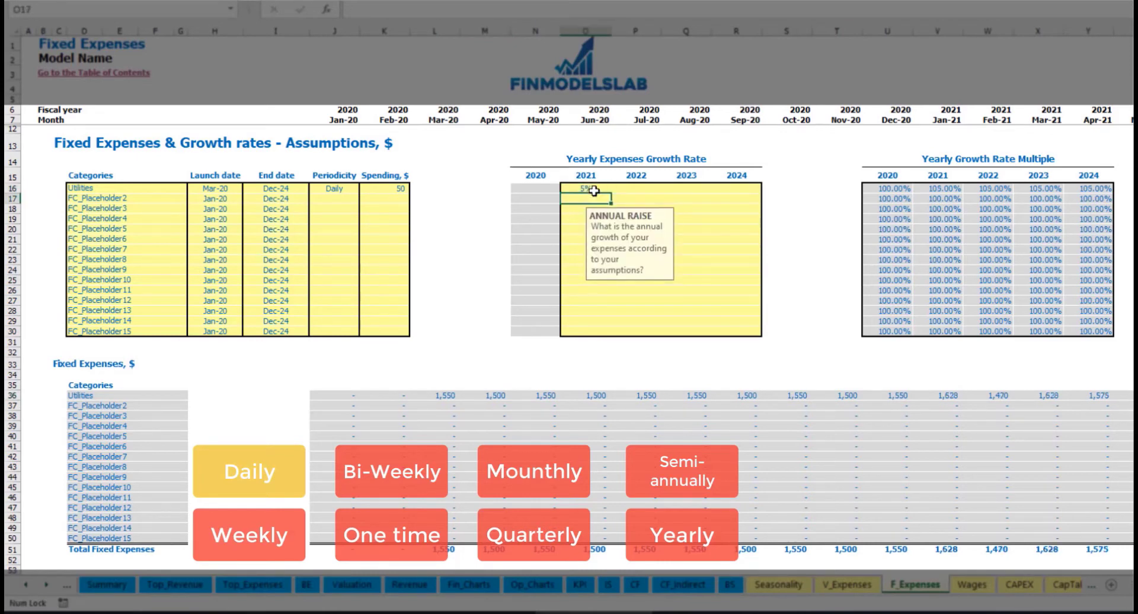
key("Up")
key("ctrl+c")
key("Right")
key("shift+Right")
key("shift+Right")
key("ctrl+v")
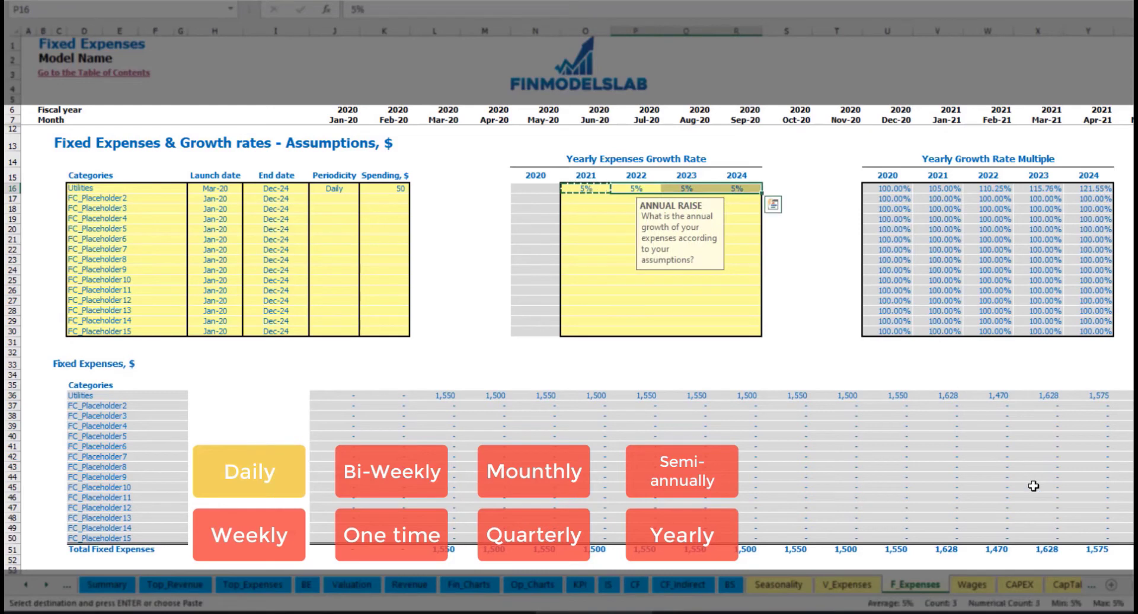
left_click_drag(594, 190, 737, 189)
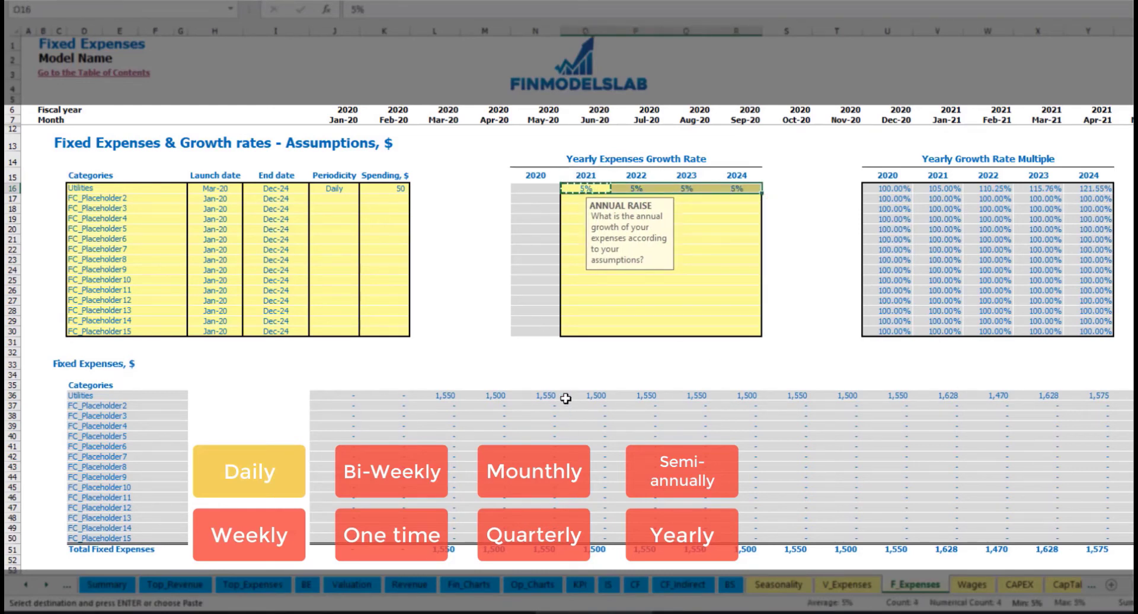
- Rename the second fixed expense category, below Utilities, as Advertising
scroll(569, 297, "right", 5)
scroll(495, 376, "left", 6)
left_click(137, 197)
type("Advertising")
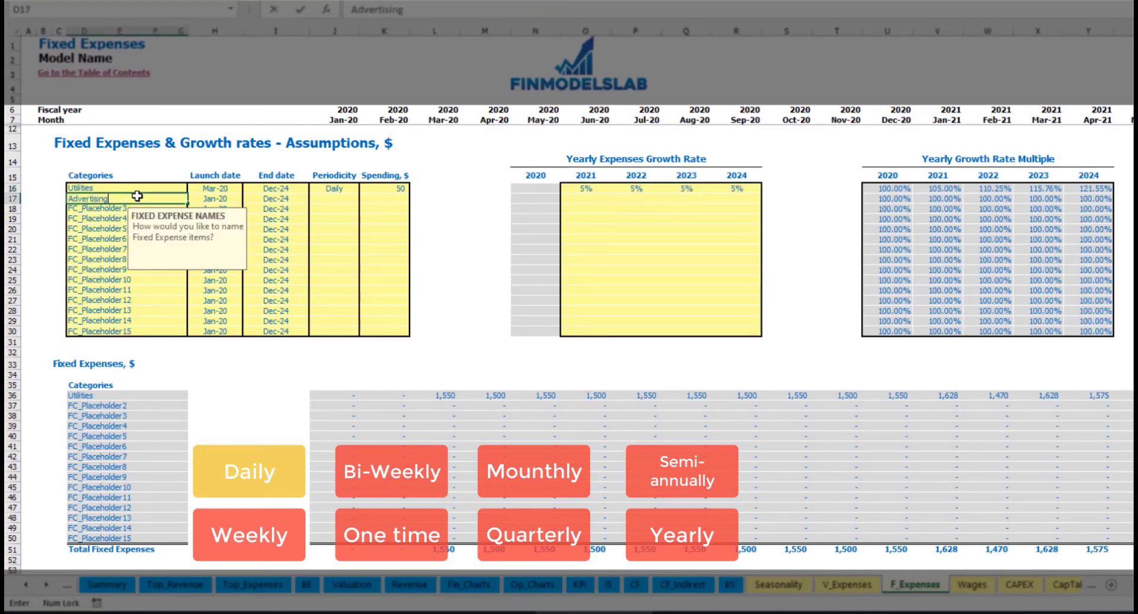
- Set the Advertising launch date to Mar-20 and its end date to Aug-24
left_click(217, 201)
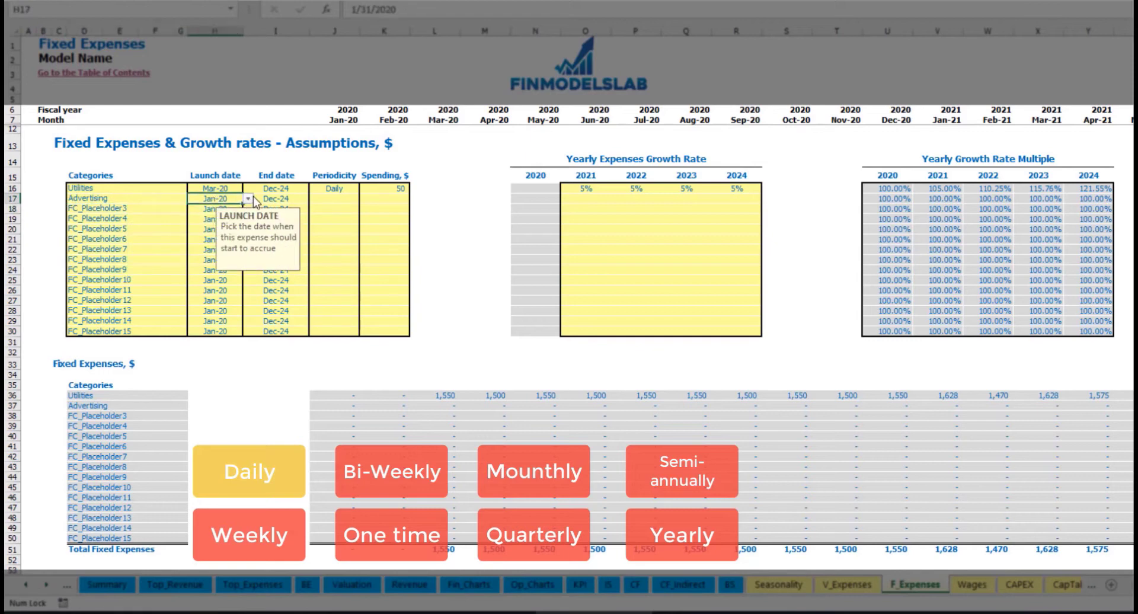
left_click(249, 199)
left_click(226, 228)
left_click(284, 199)
left_click(314, 200)
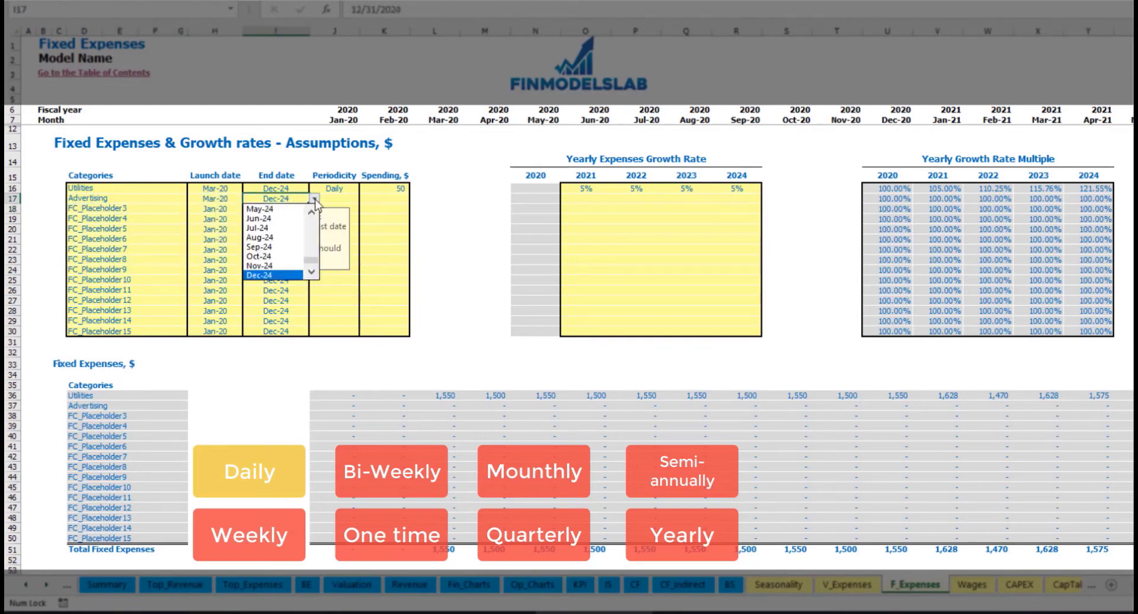
left_click(278, 238)
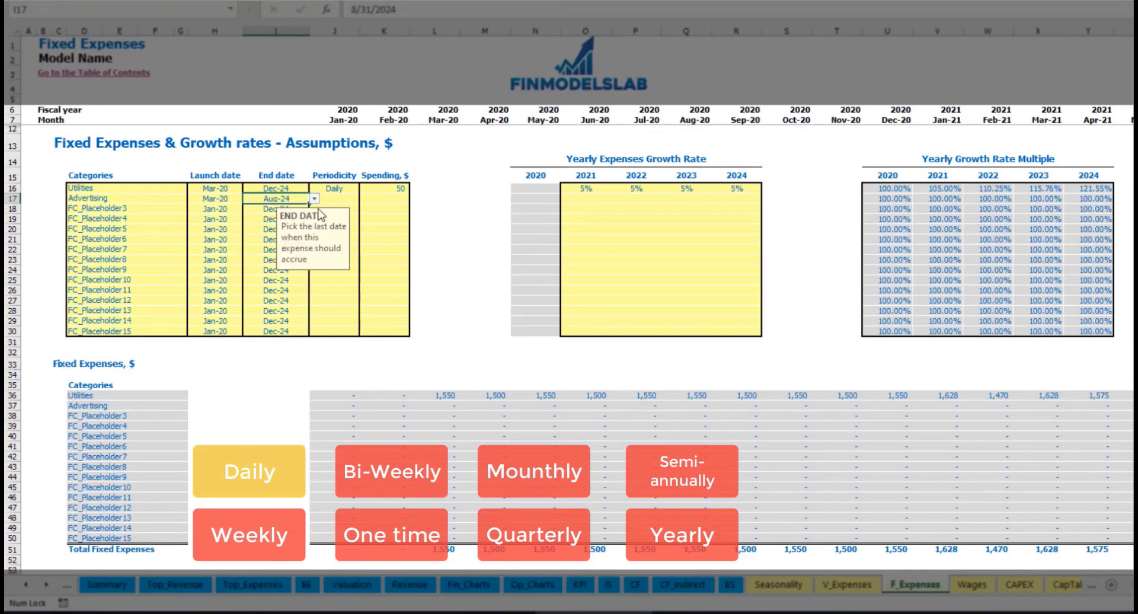
- Set the Advertising periodicity to Weekly and its spending to $100
left_click(332, 199)
left_click(363, 199)
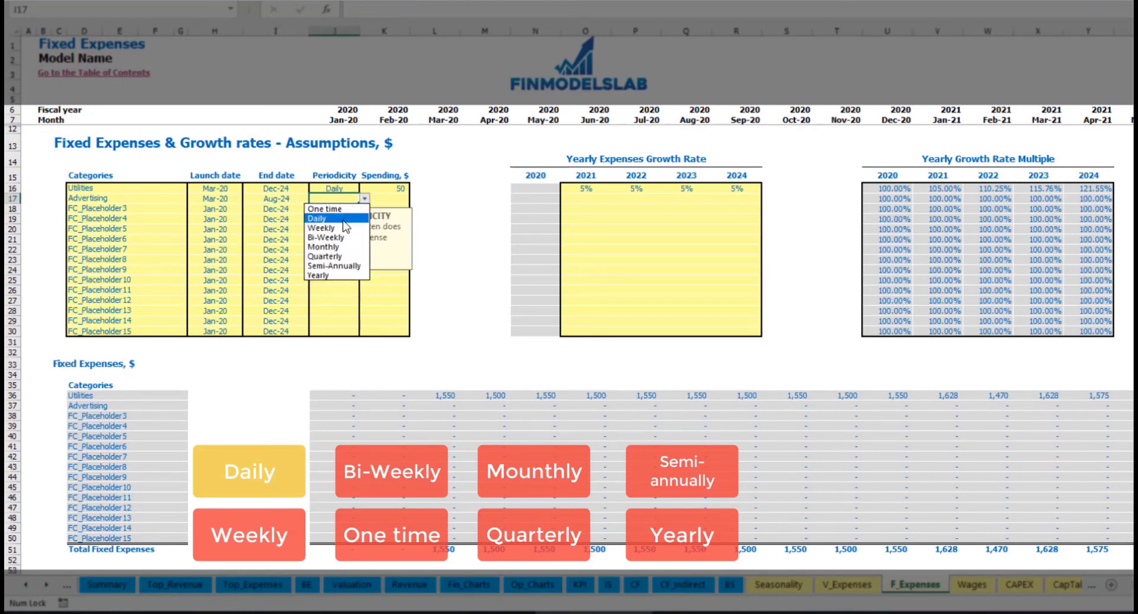
left_click(320, 227)
left_click(381, 201)
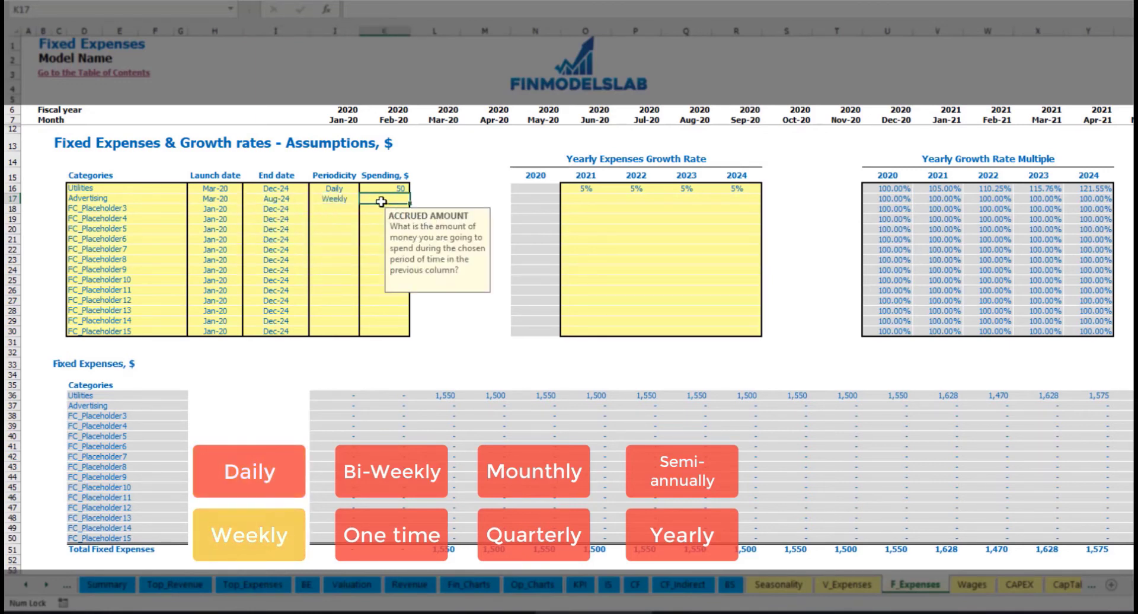
type("100")
key("Return")
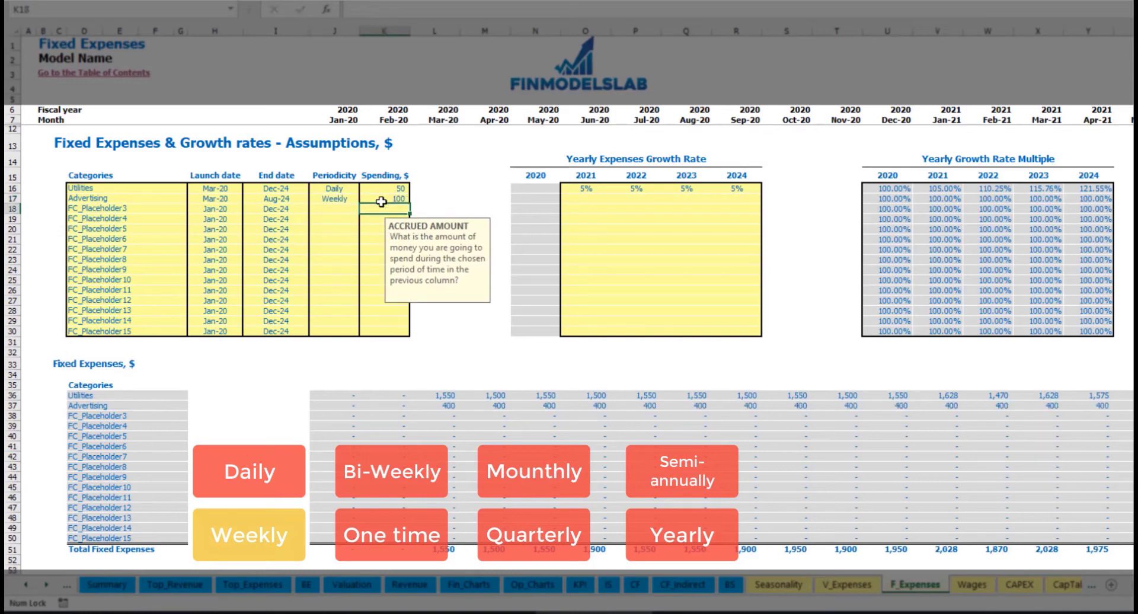
- Examine the monthly Advertising amounts under Fixed Expenses from Mar-20 through Aug-24
left_click(449, 407)
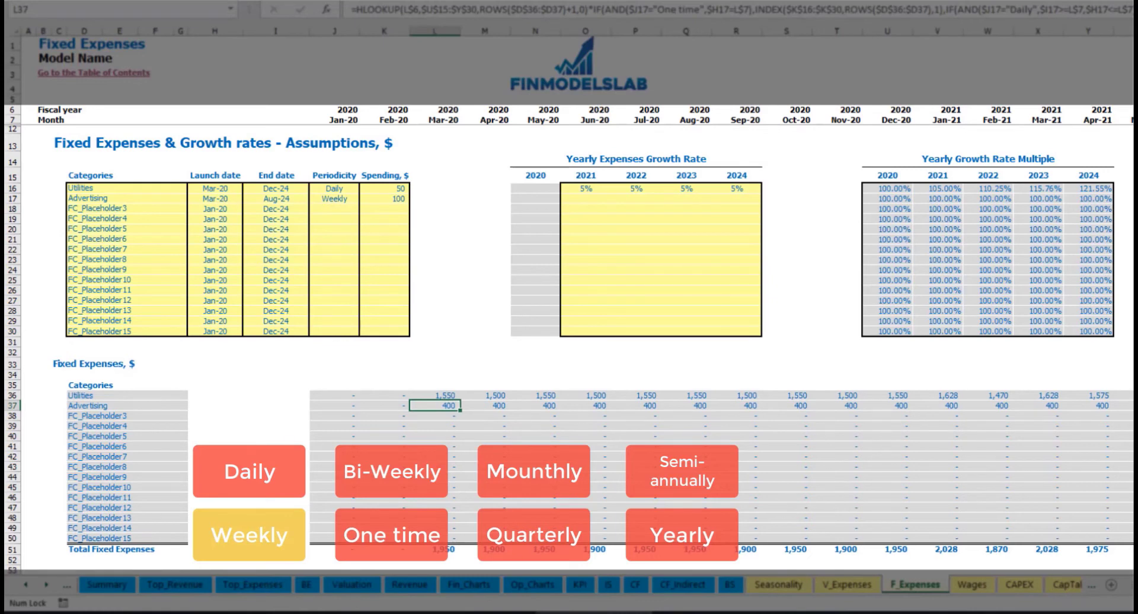
scroll(577, 337, "right", 13)
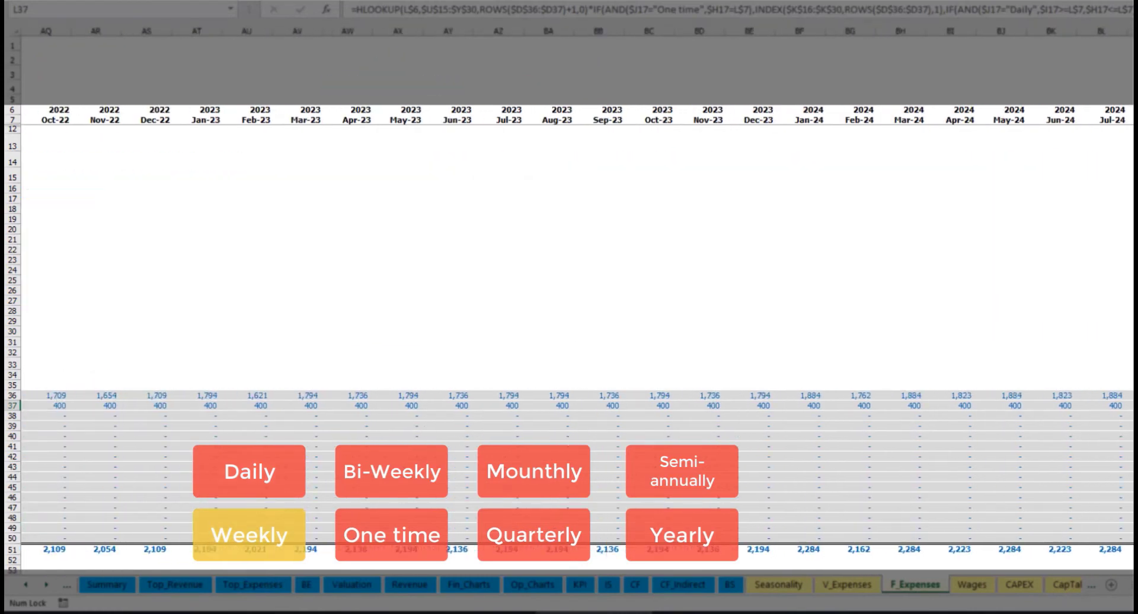
left_click(1130, 31)
left_click(1130, 406)
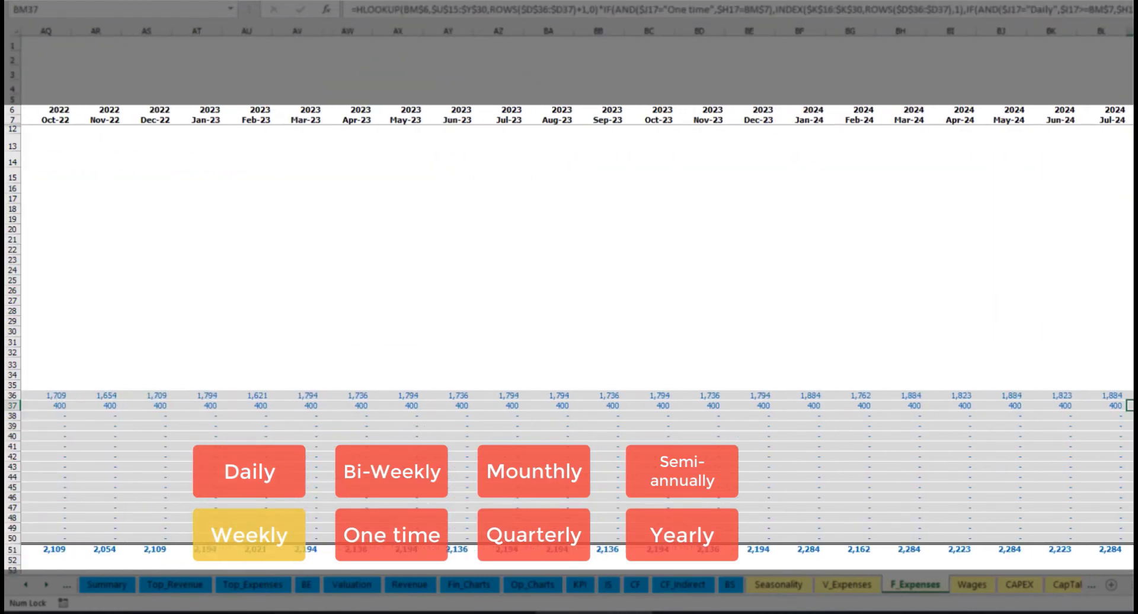
scroll(577, 337, "left", 13)
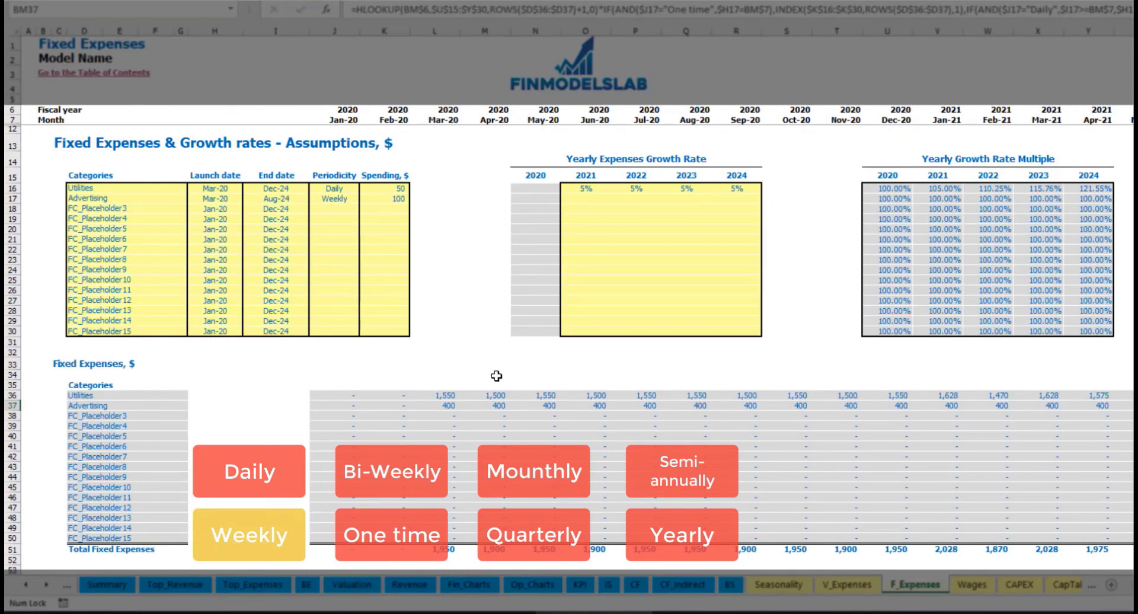
- Change the Advertising periodicity to Bi-Weekly and its spending to $500
left_click(336, 199)
left_click(364, 198)
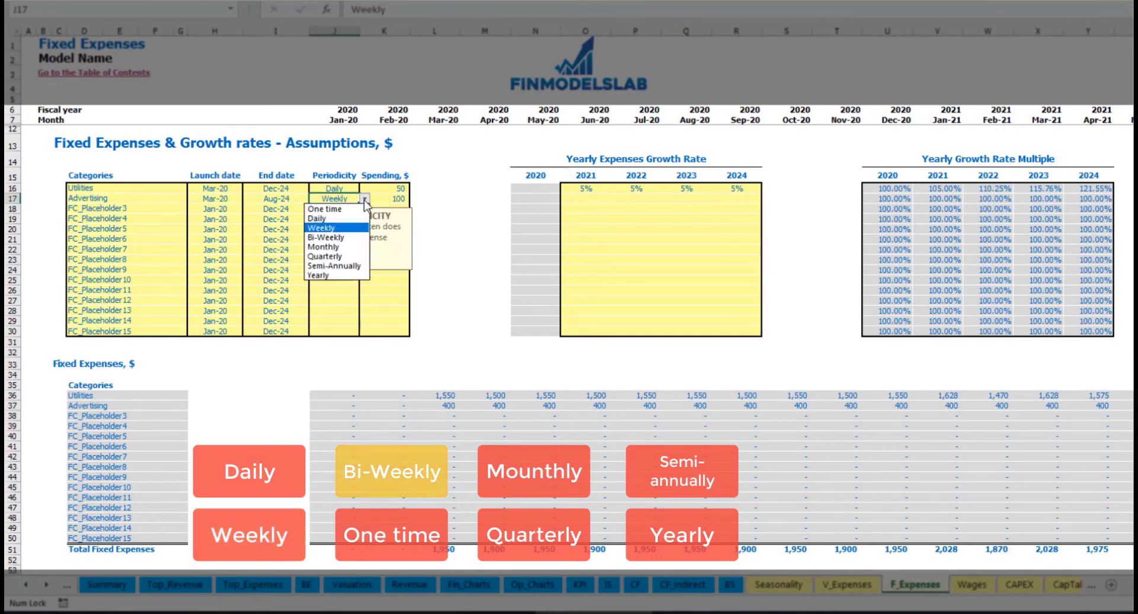
left_click(349, 238)
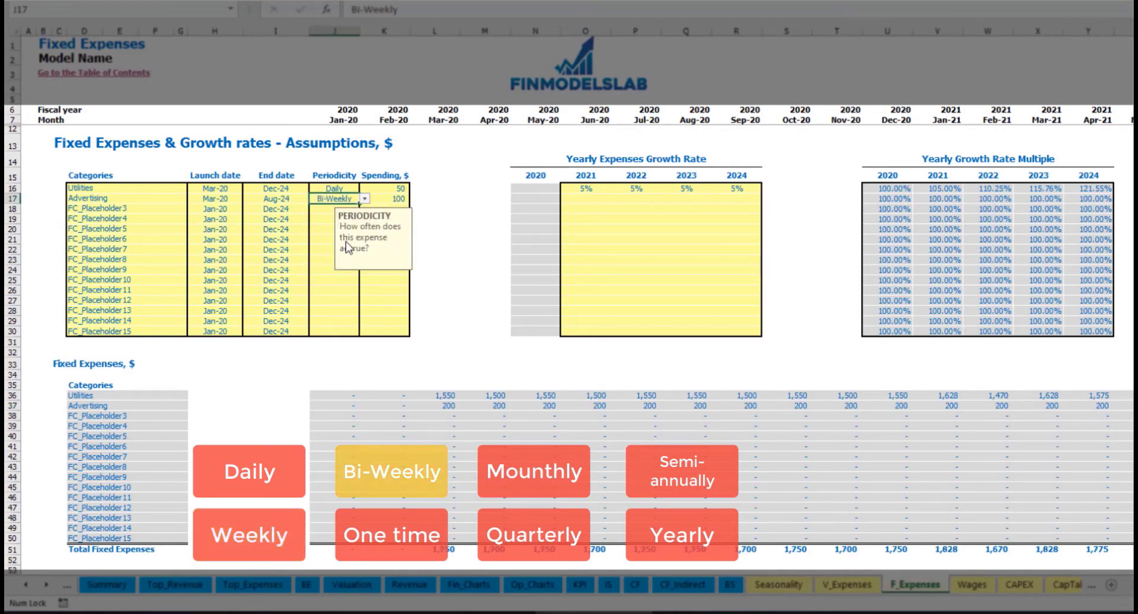
left_click(383, 199)
type("5")
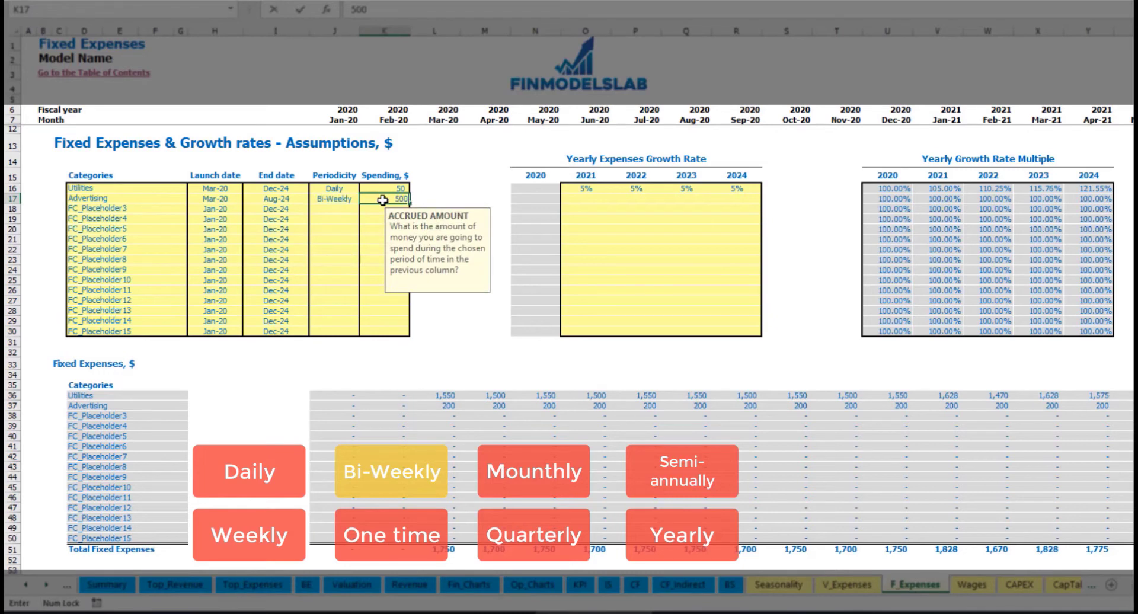
type("00")
- Change the Advertising launch date to Jul-20
left_click(227, 190)
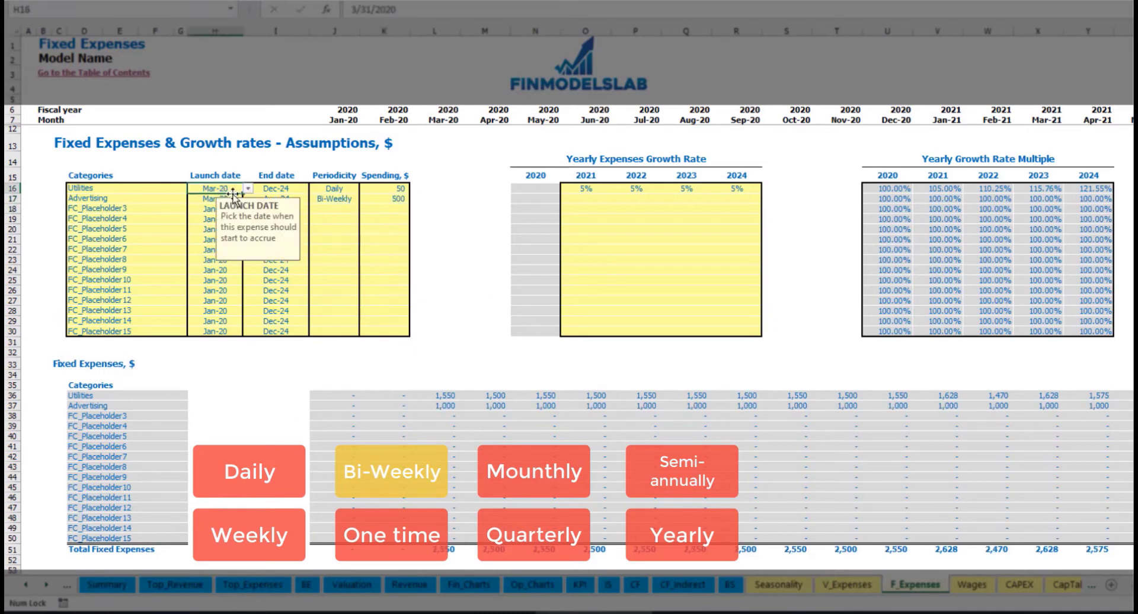
left_click(228, 200)
left_click(248, 199)
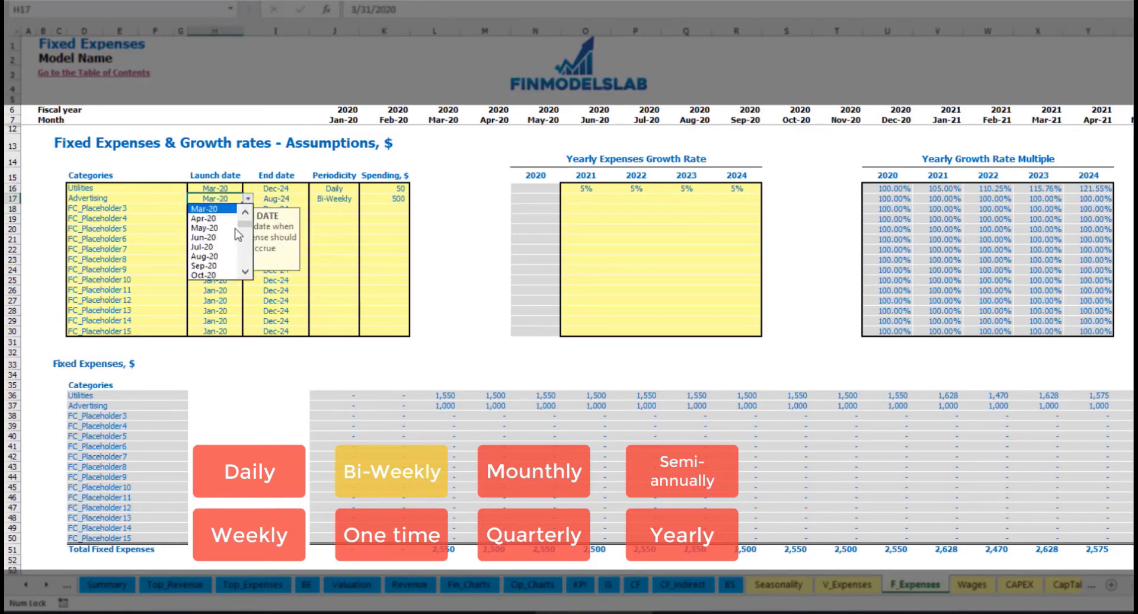
left_click(205, 247)
- Examine the monthly Advertising amounts calculated under Fixed Expenses from Jul-20 through the end of 2021 and beyond
left_click(645, 406)
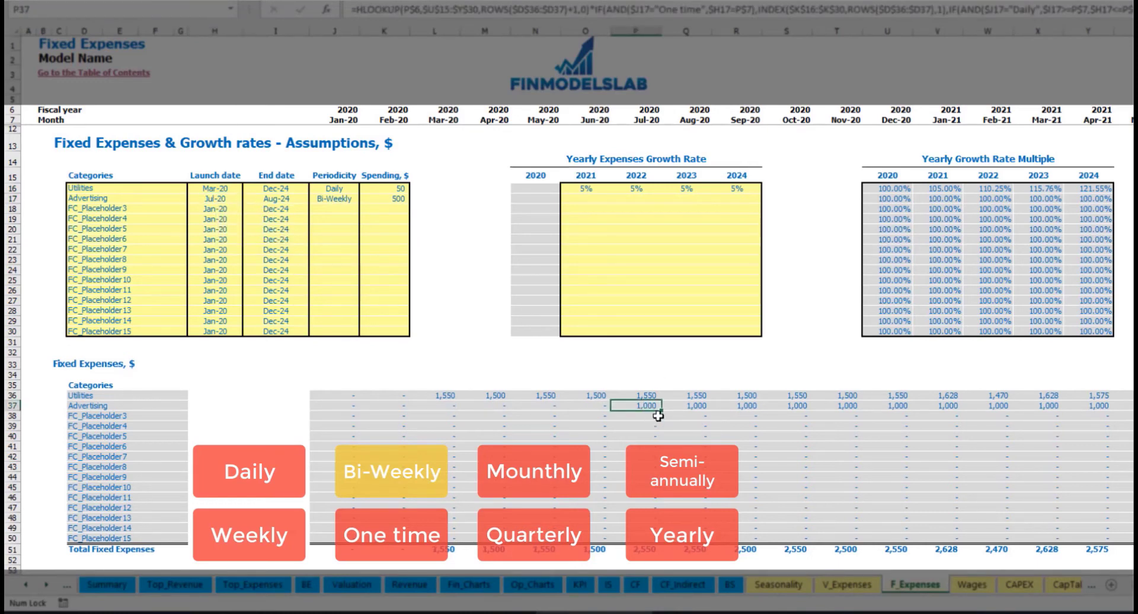
key("Right")
key("Right")
key("Right")
key("Right")
key("Right")
key("Right")
key("Right")
key("Right")
key("Right")
key("Right")
key("Right")
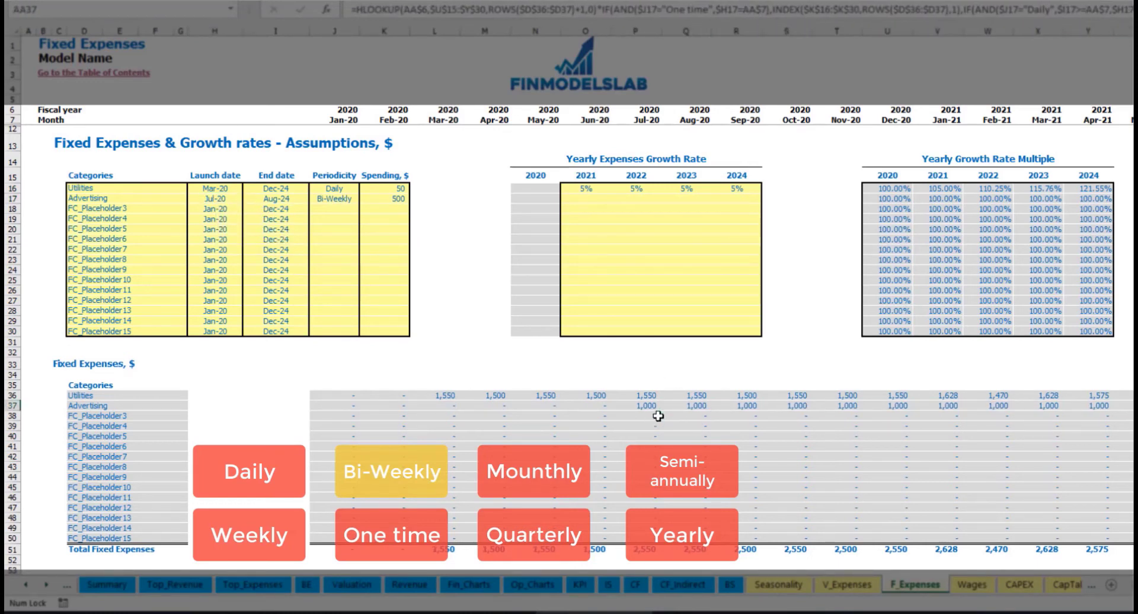
key("Right")
key("Right")
key("Right")
key("Right")
key("Right")
key("Right")
key("Right")
key("Right")
key("Right")
key("Right")
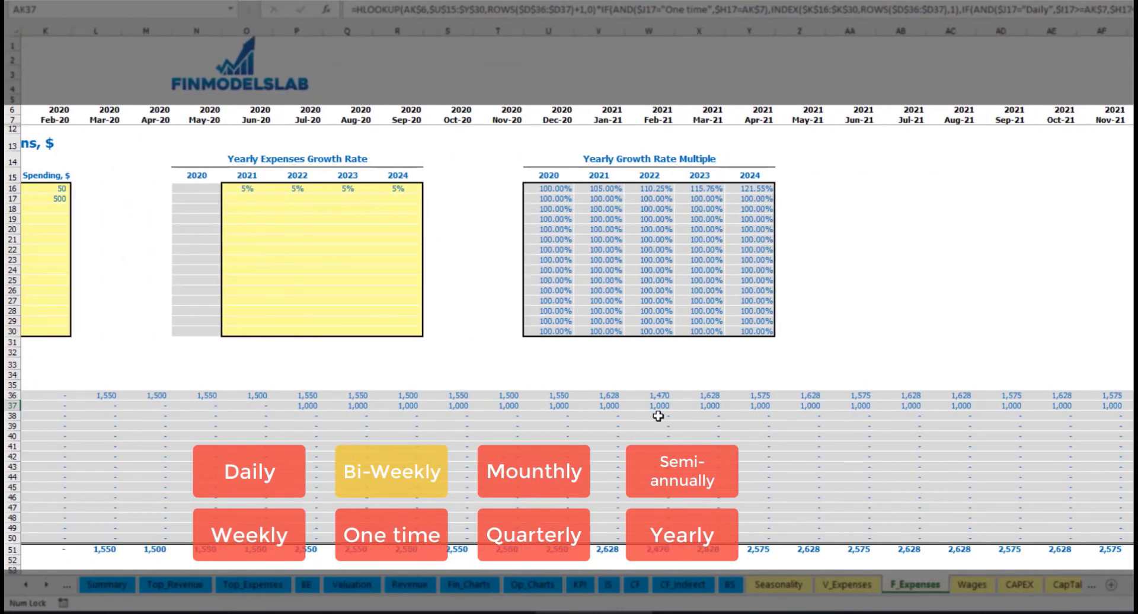
key("Home")
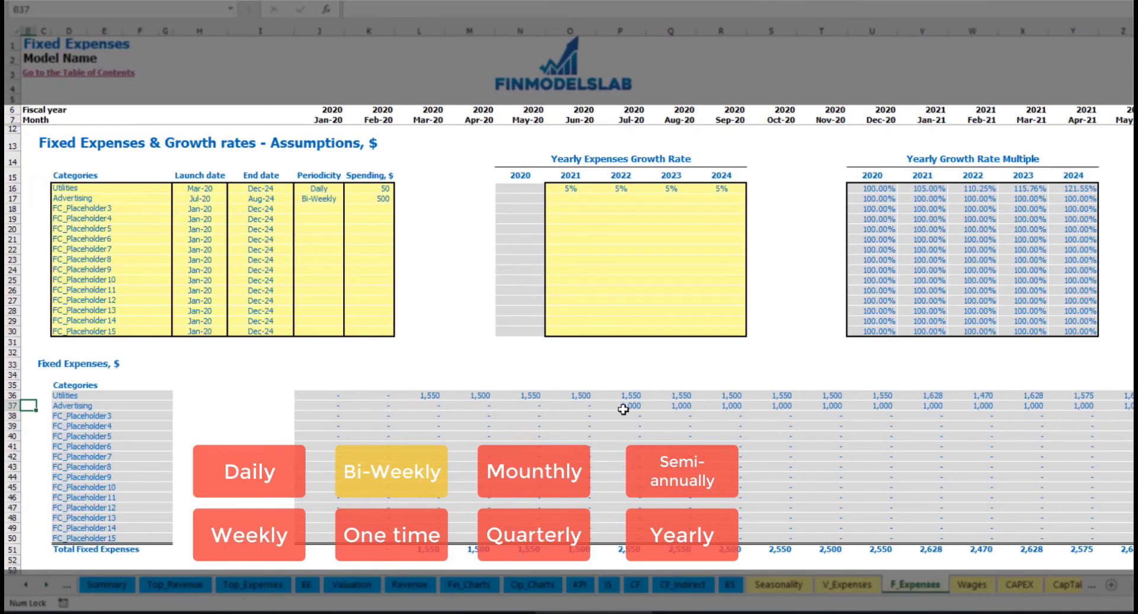
left_click(623, 409)
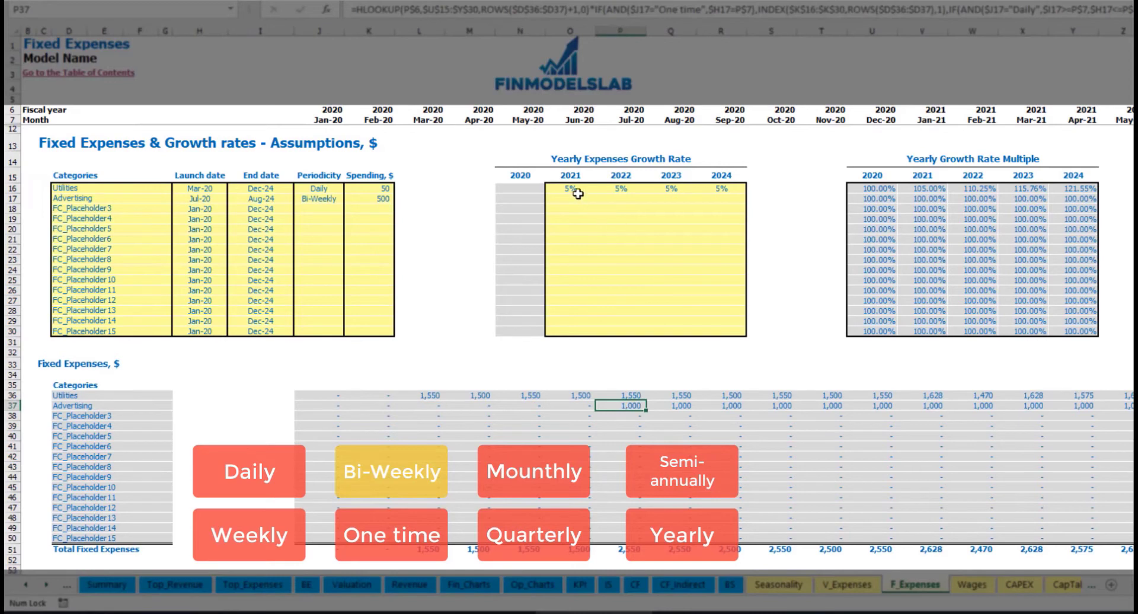
- Set the Advertising yearly growth rate to 3% for 2021 and copy it to 2022 through 2024
left_click(569, 202)
type("3")
key("Return")
key("Up")
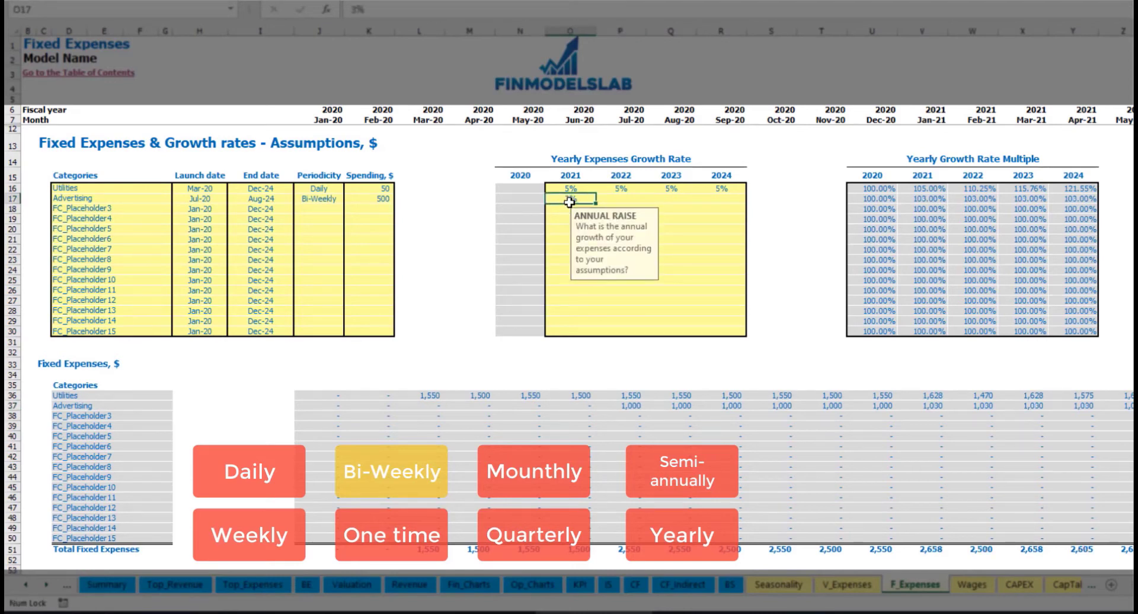
key("ctrl+c")
key("Right")
key("shift+Right")
key("shift+Right")
key("ctrl+v")
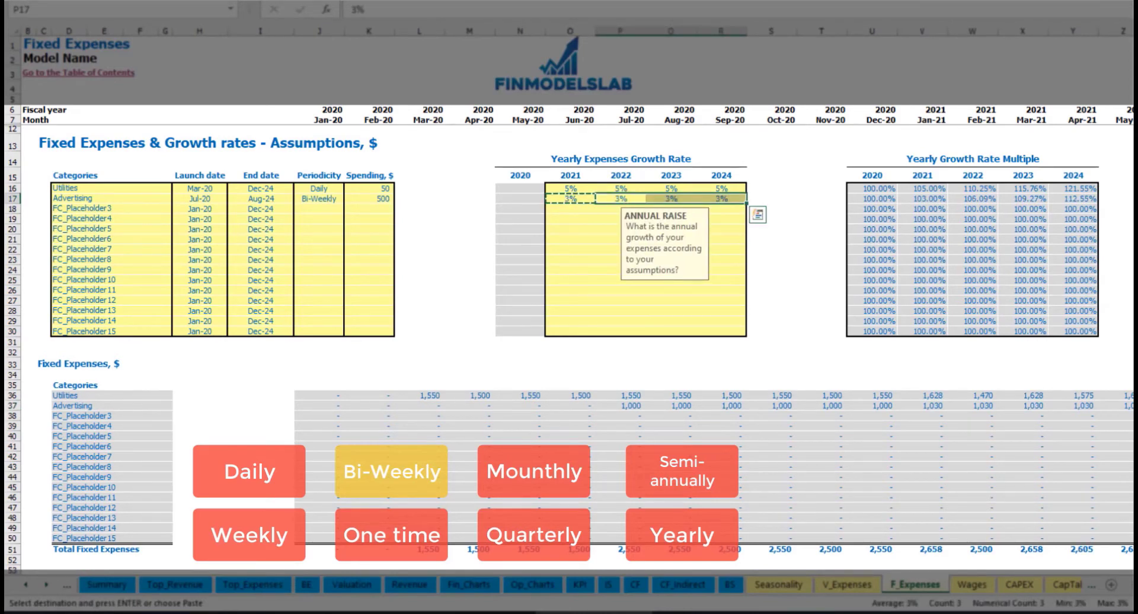
- Examine how the yearly growth rate changes the monthly Advertising amounts from Jan-21 into 2024, and check the category's end date
left_click(1114, 408)
left_click(1091, 405)
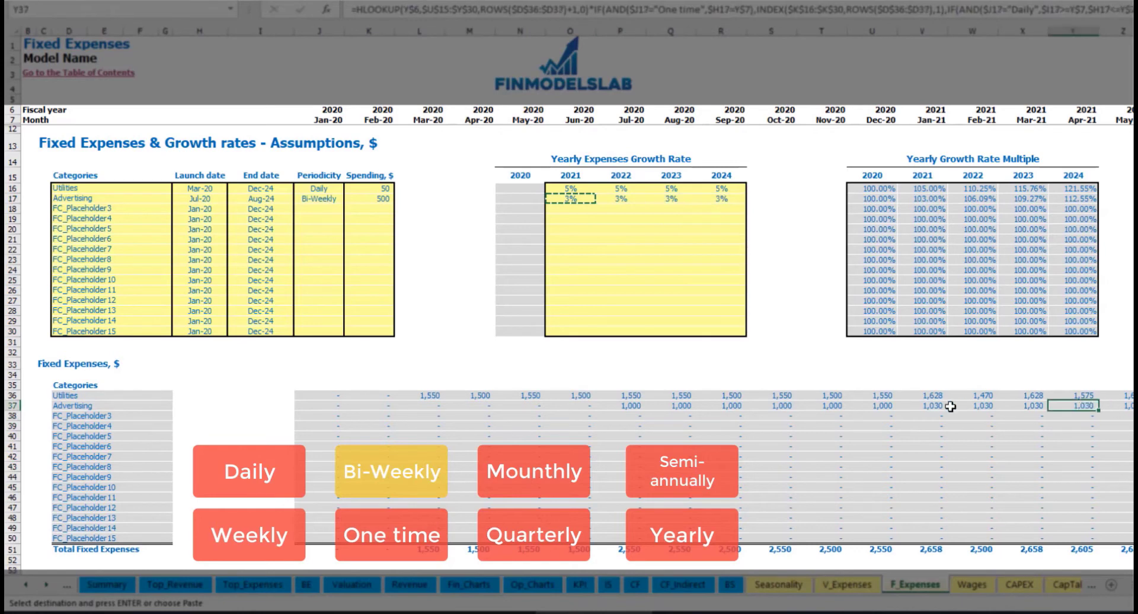
left_click(953, 406)
left_click(925, 405)
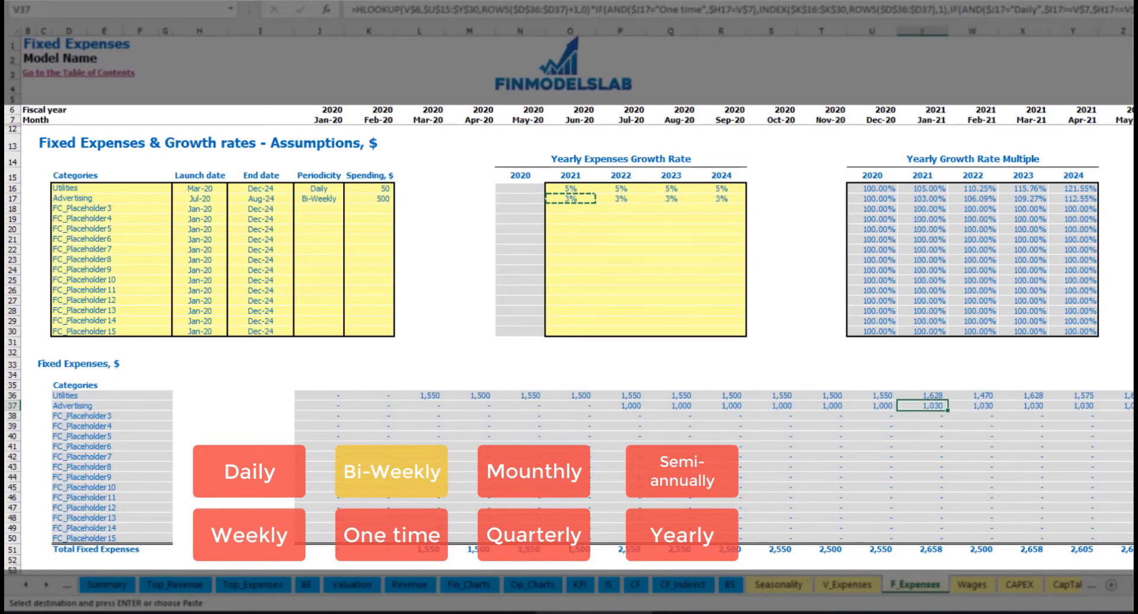
scroll(570, 290, "right", 15)
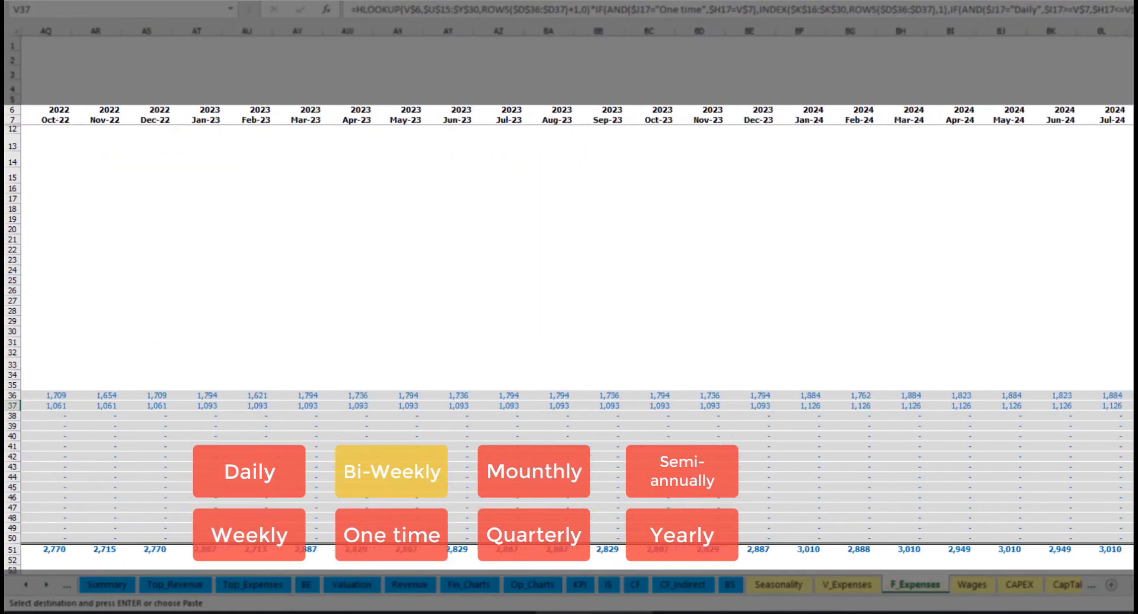
left_click(1130, 31)
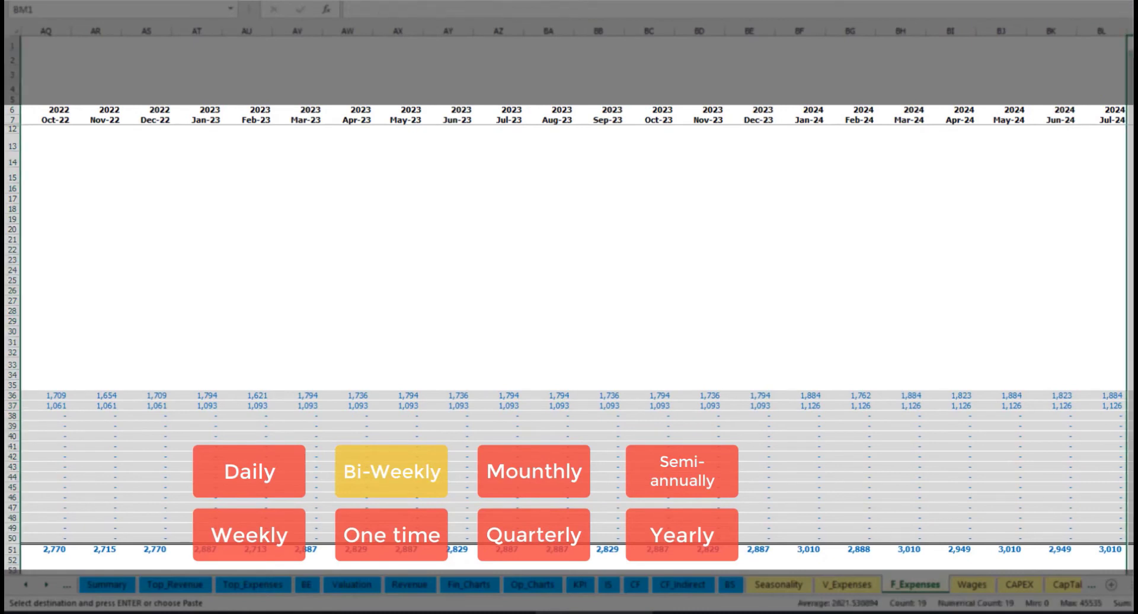
scroll(445, 333, "left", 15)
left_click(280, 199)
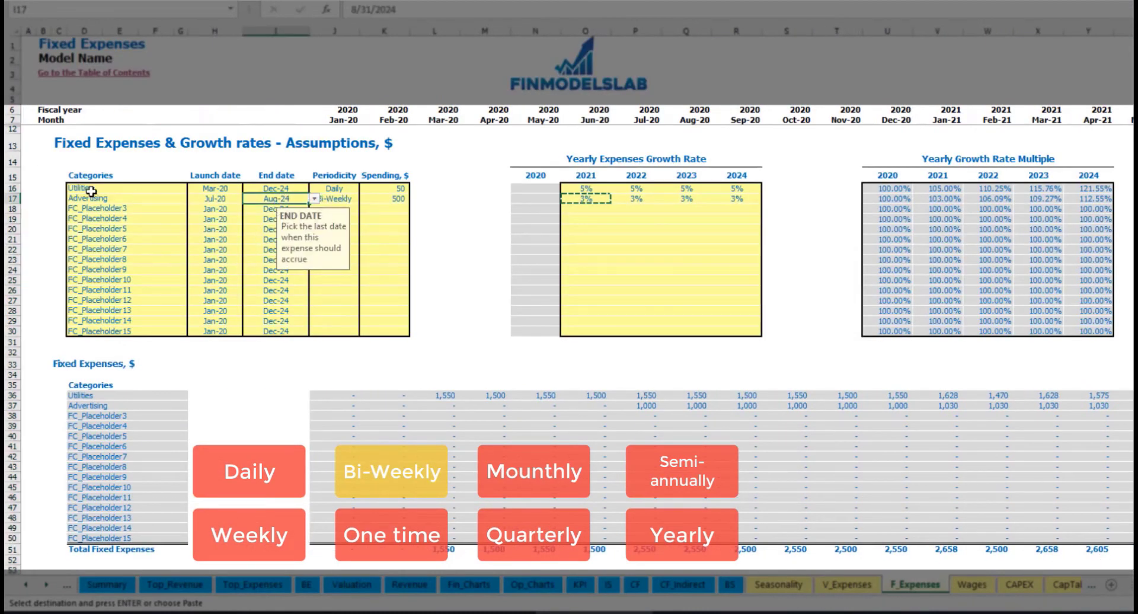
- Rename the third fixed expense category as Office Setup and set its periodicity to One time
left_click(104, 208)
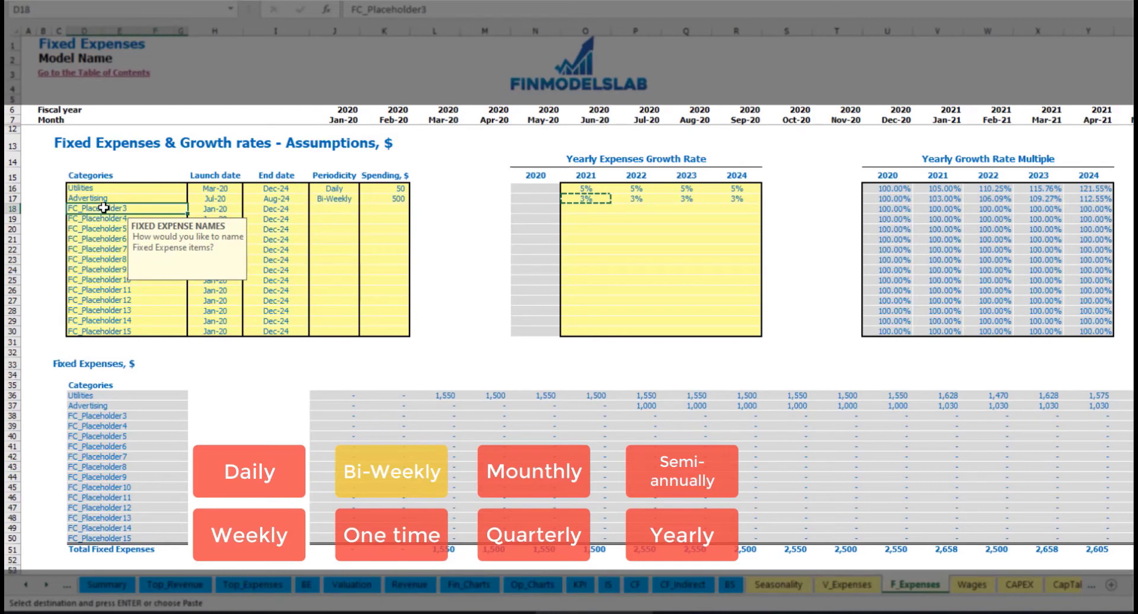
type("Setup")
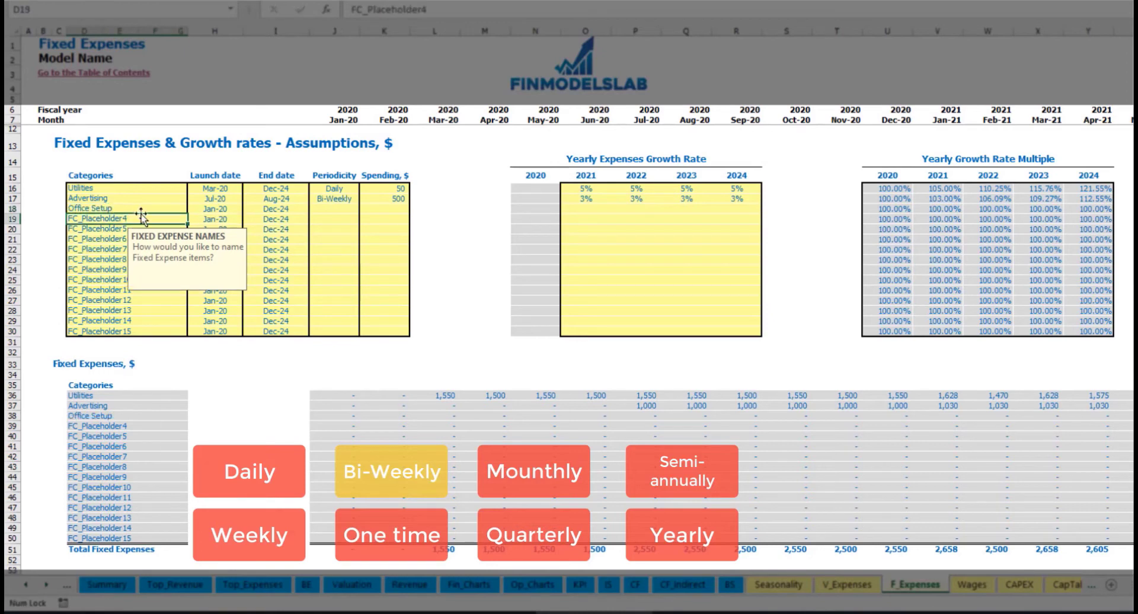
left_click(332, 208)
left_click(363, 210)
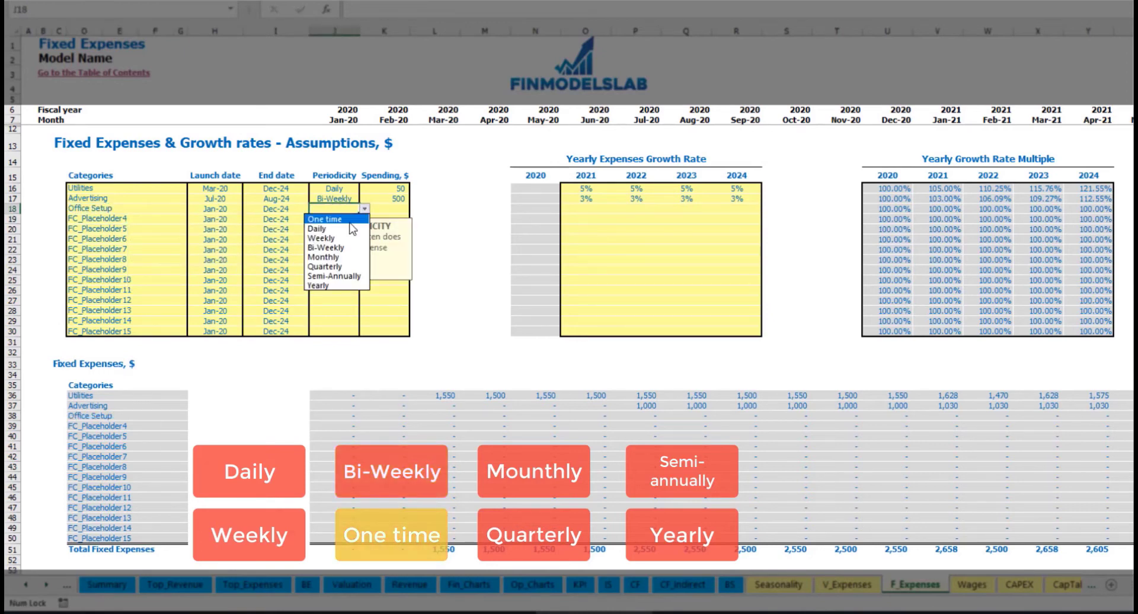
left_click(342, 219)
- Set the Office Setup launch date to Feb-20 and its spending to $5,000
left_click(228, 208)
left_click(248, 209)
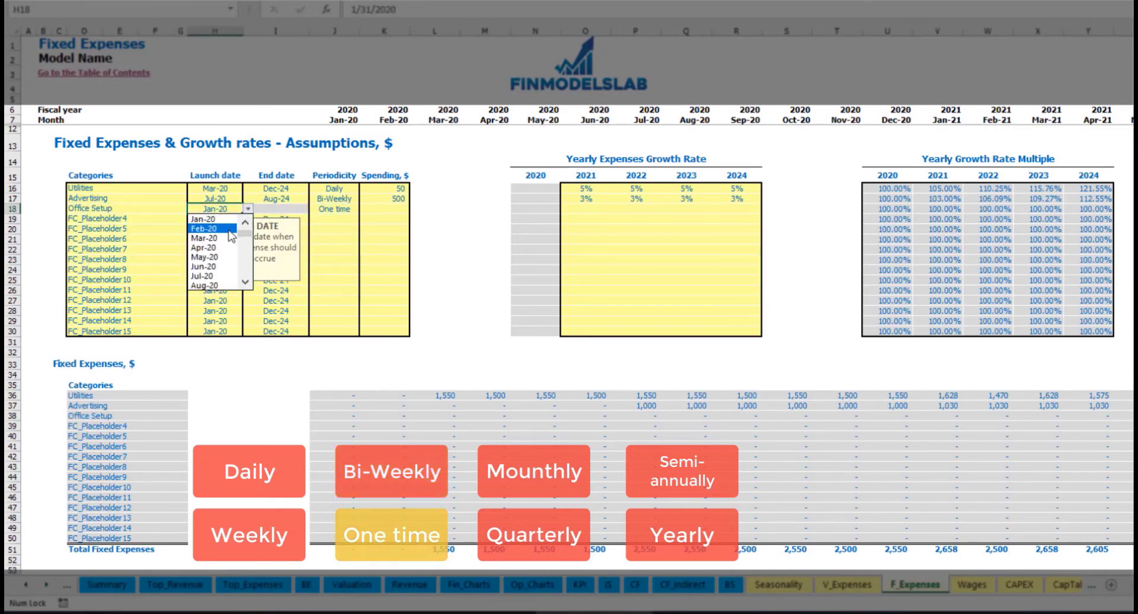
left_click(229, 230)
left_click(376, 209)
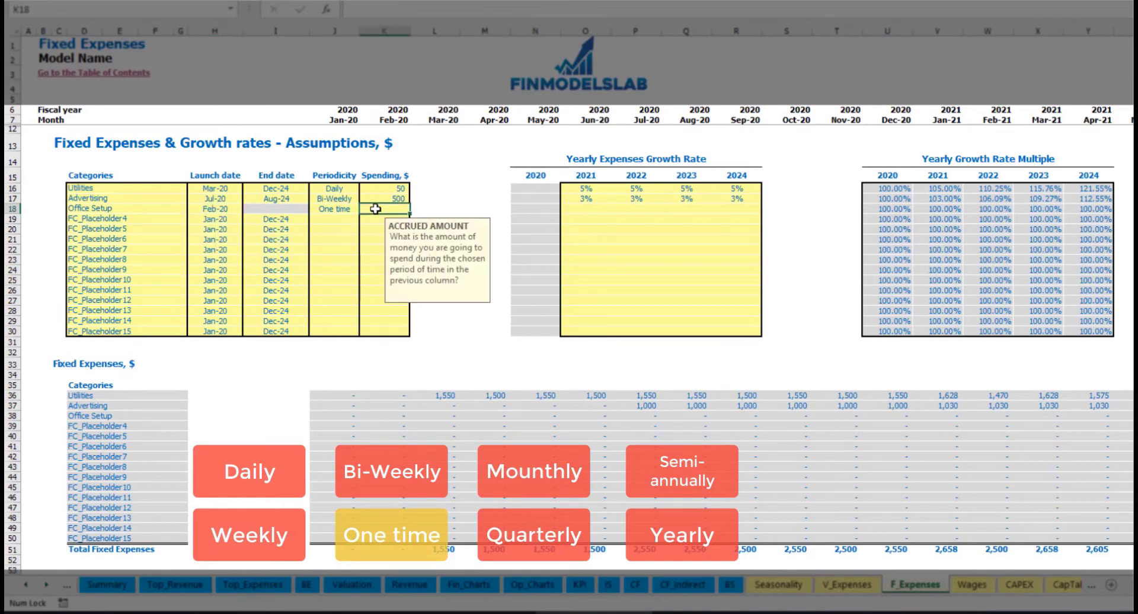
type("5000")
key("Return")
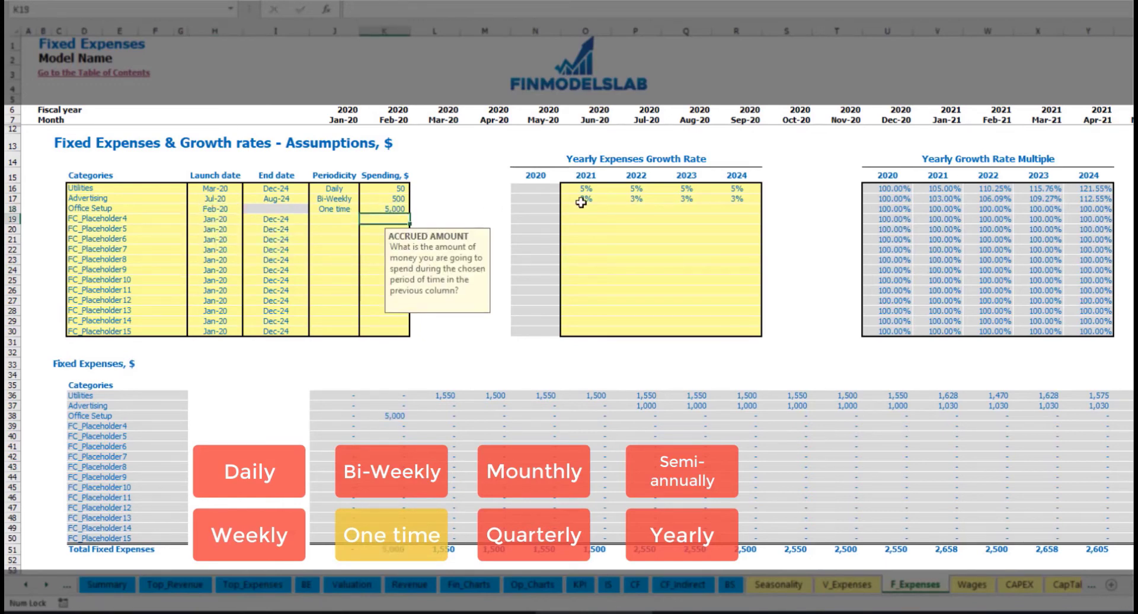
- Check the 2021 to 2024 growth rate cells for Office Setup and its Feb-20 amount in the monthly calculations
left_click_drag(584, 209, 735, 209)
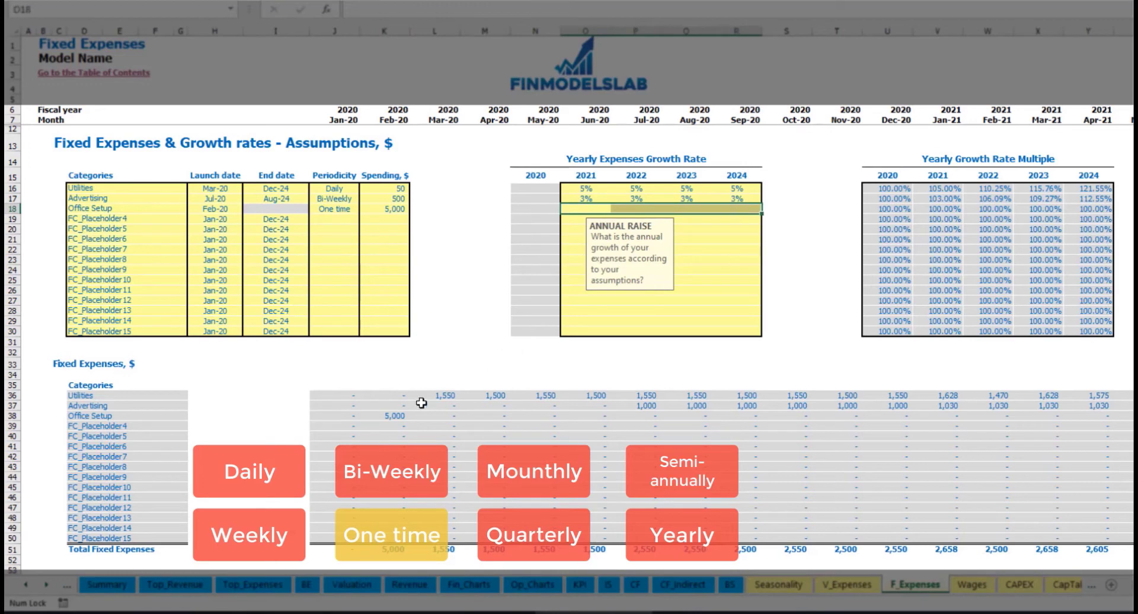
left_click(395, 417)
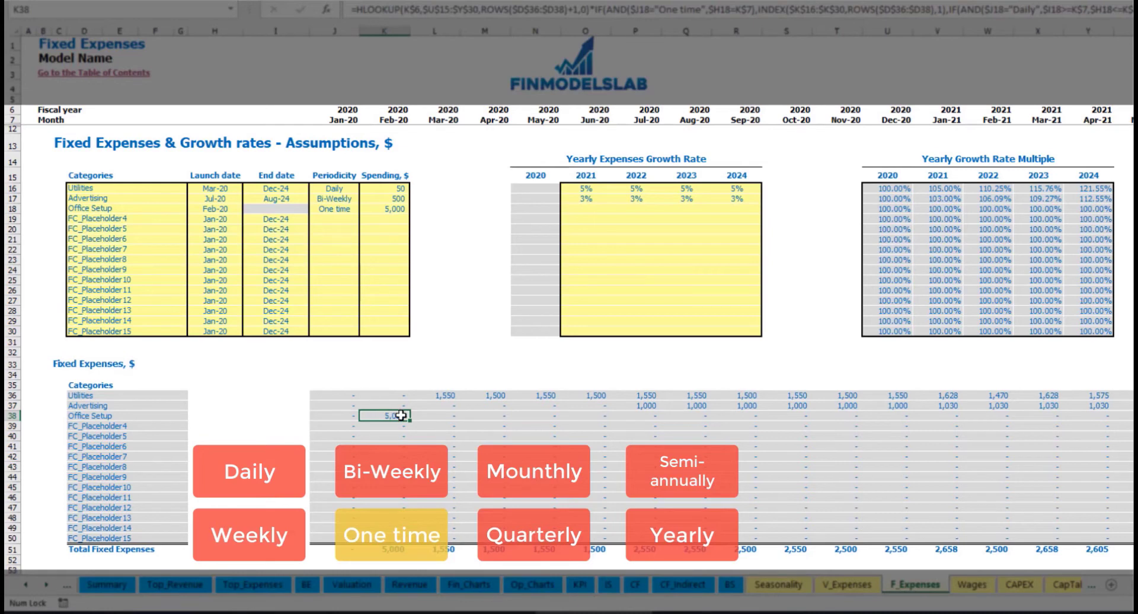
- Rename the fourth fixed expense category as Insurance
left_click(160, 220)
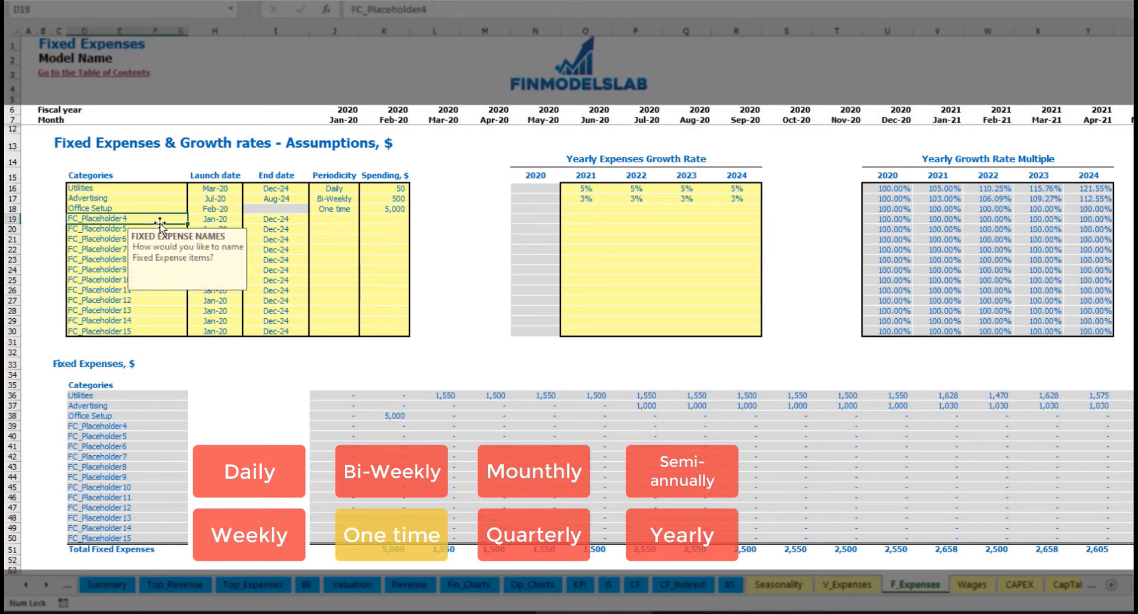
type("Ins")
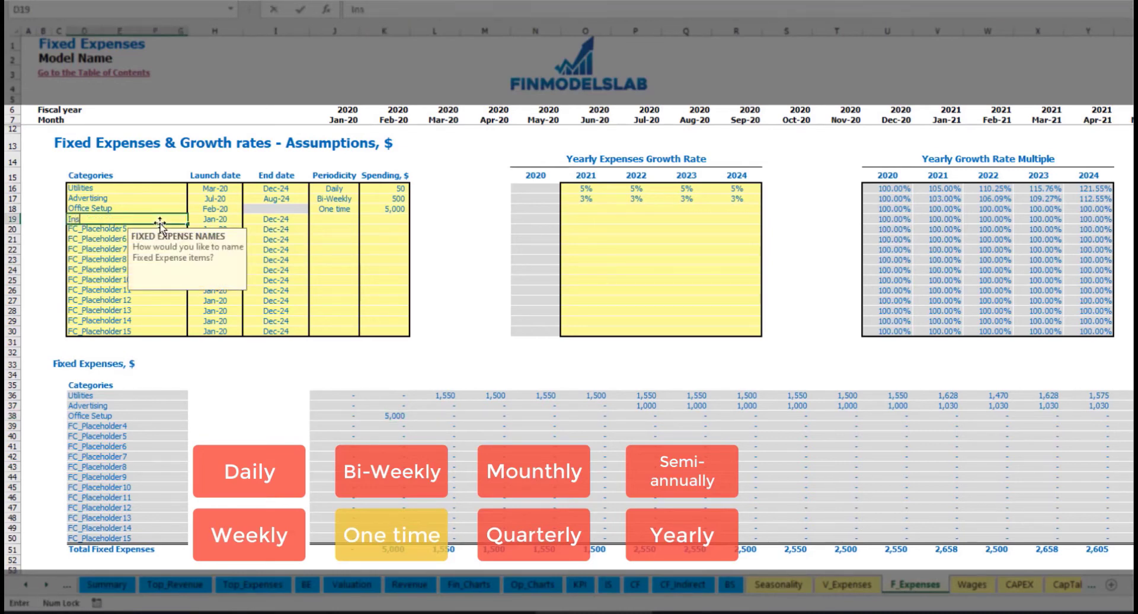
type("urance")
key("Return")
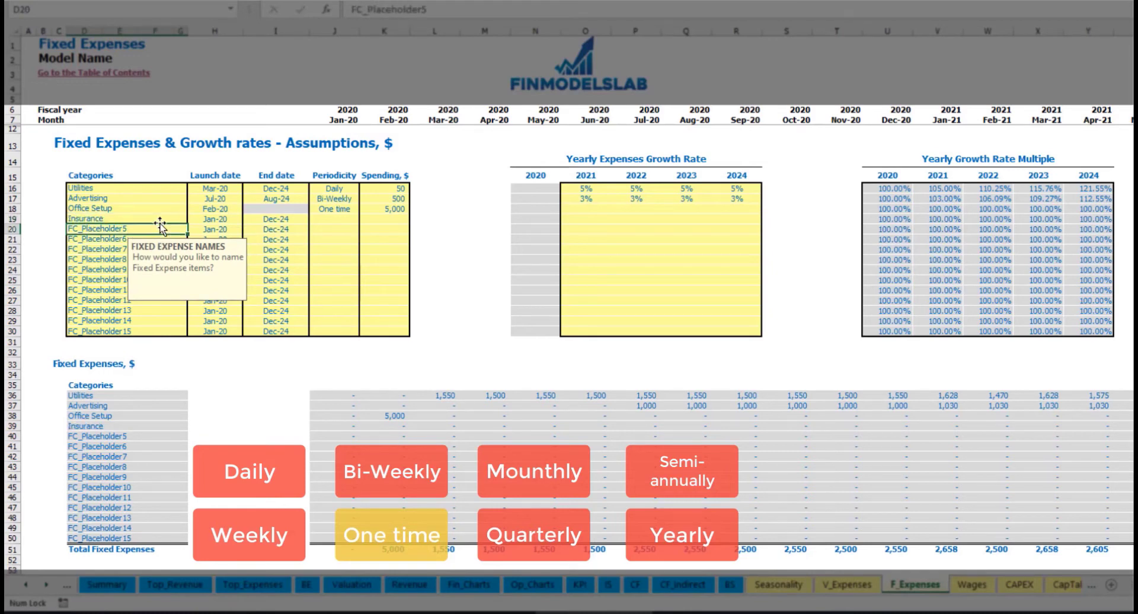
- Set the Insurance periodicity to Monthly and its spending to $1,000
left_click(220, 221)
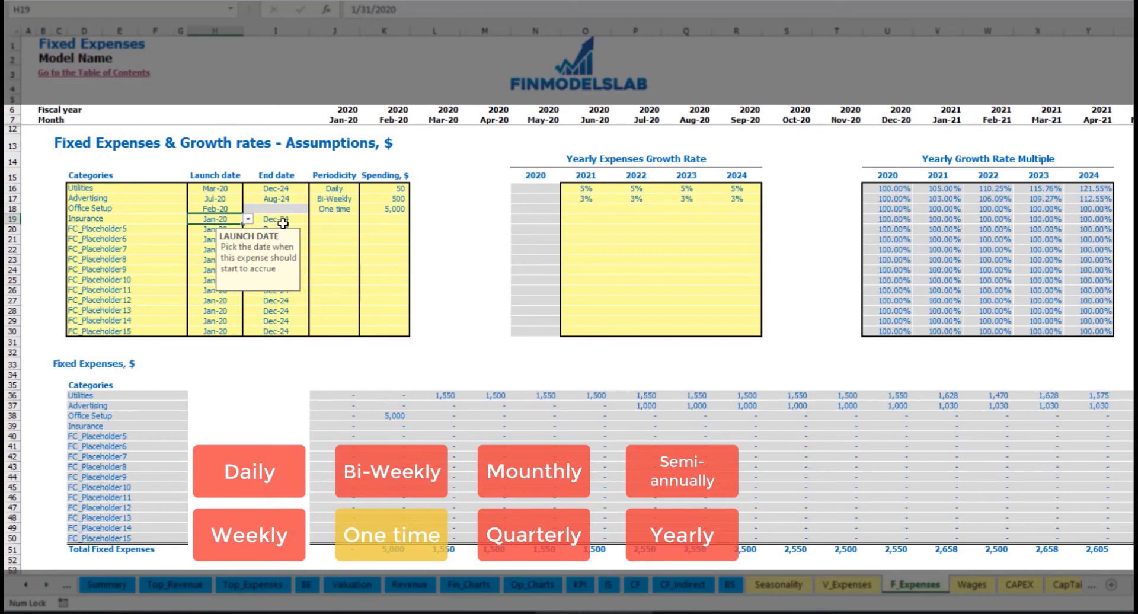
left_click(287, 220)
left_click(347, 221)
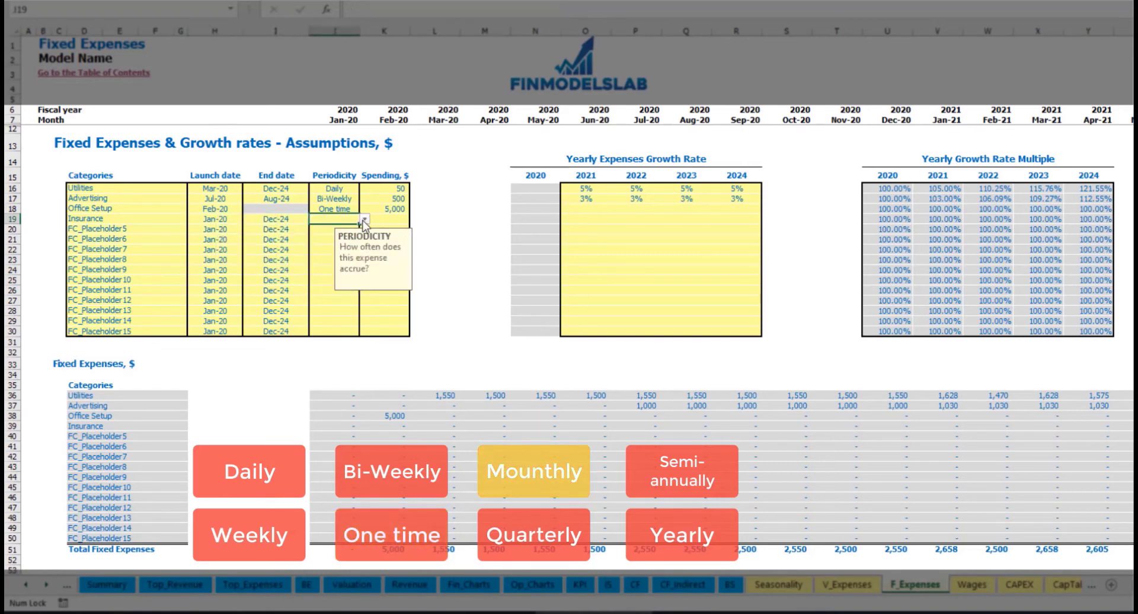
left_click(363, 221)
left_click(329, 260)
left_click(392, 220)
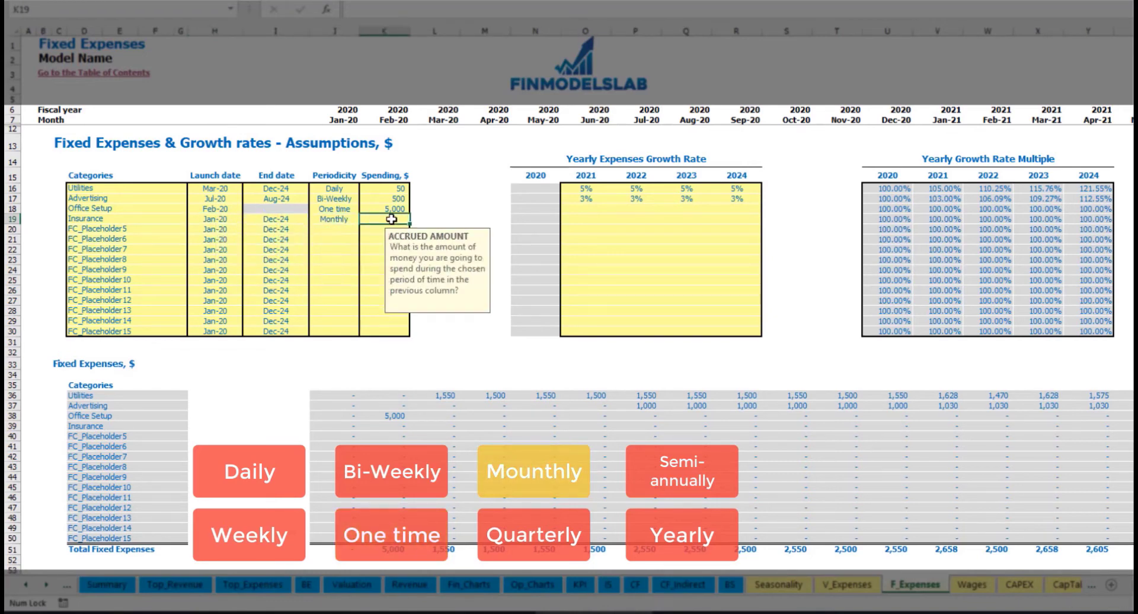
type("1,")
type("000")
key("Return")
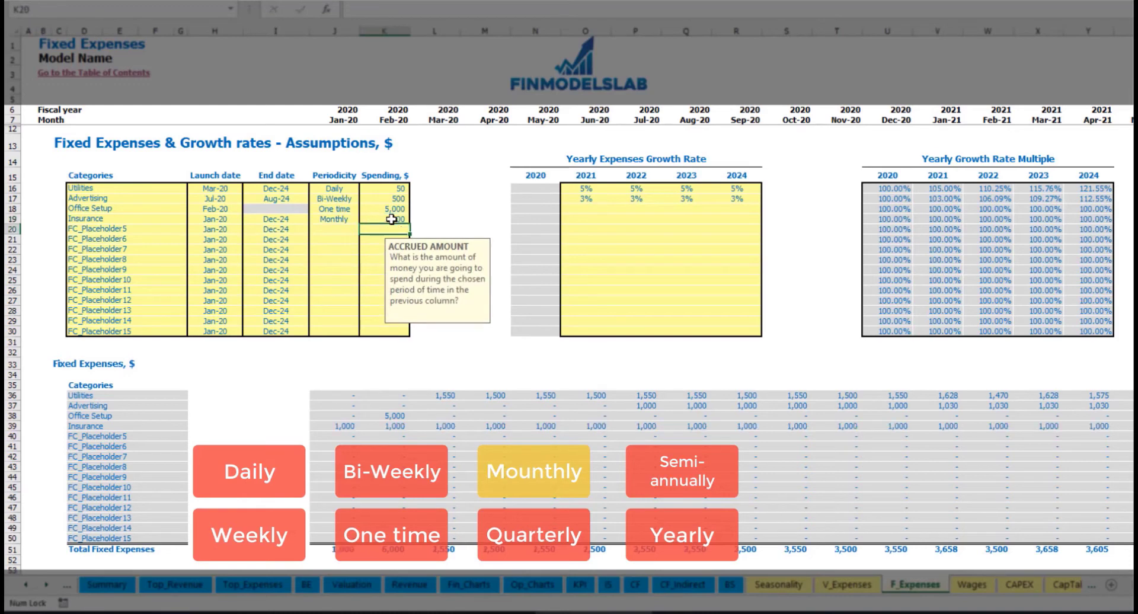
- Set the Insurance yearly growth rates to 5% for 2021, 3% for 2022, 2% for 2023 and 1% for 2024
left_click(586, 219)
type("5")
key("ctrl+Return")
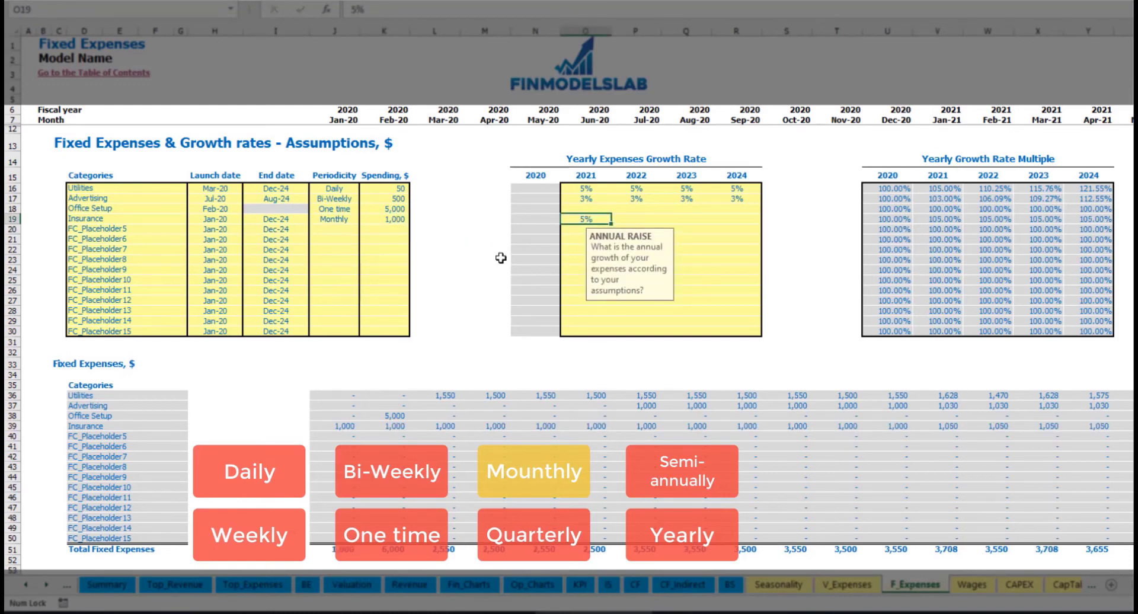
key("Right")
type("3")
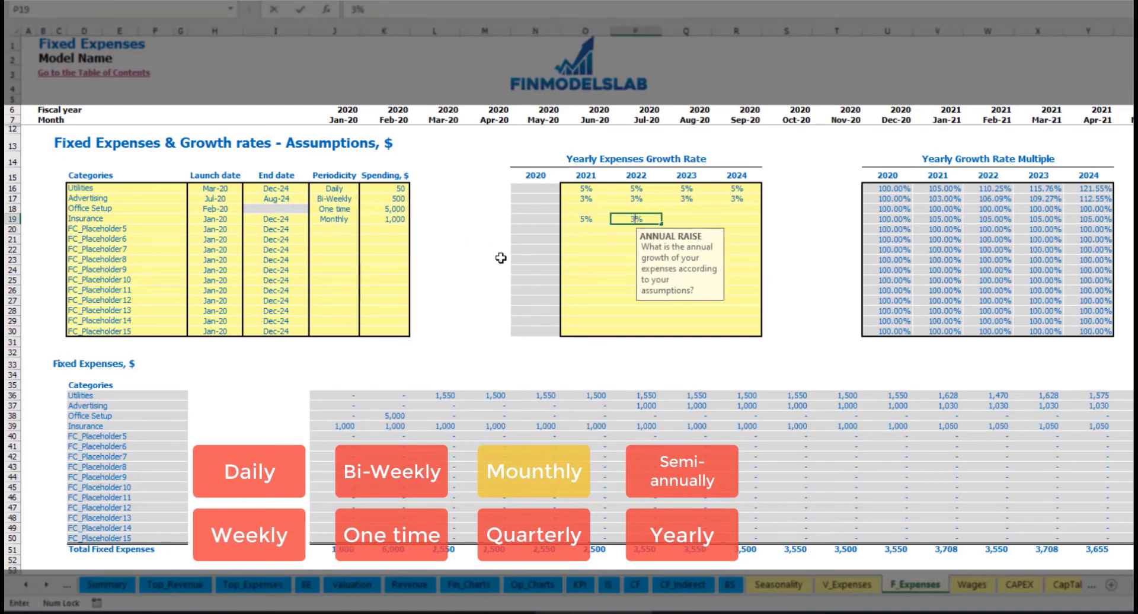
key("Right")
type("2")
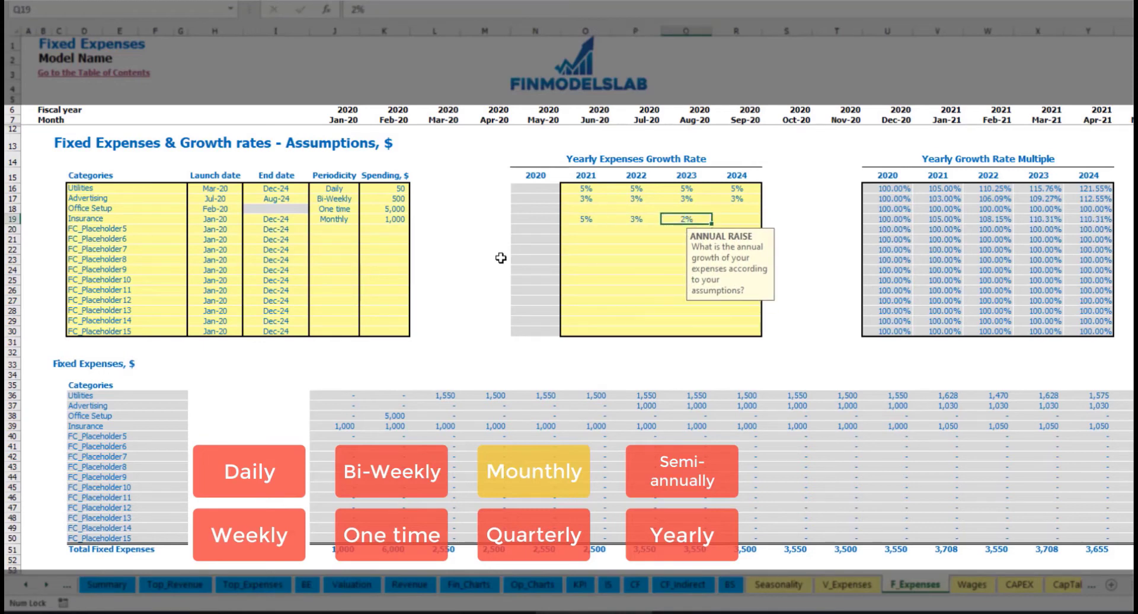
key("Right")
type("1")
key("Return")
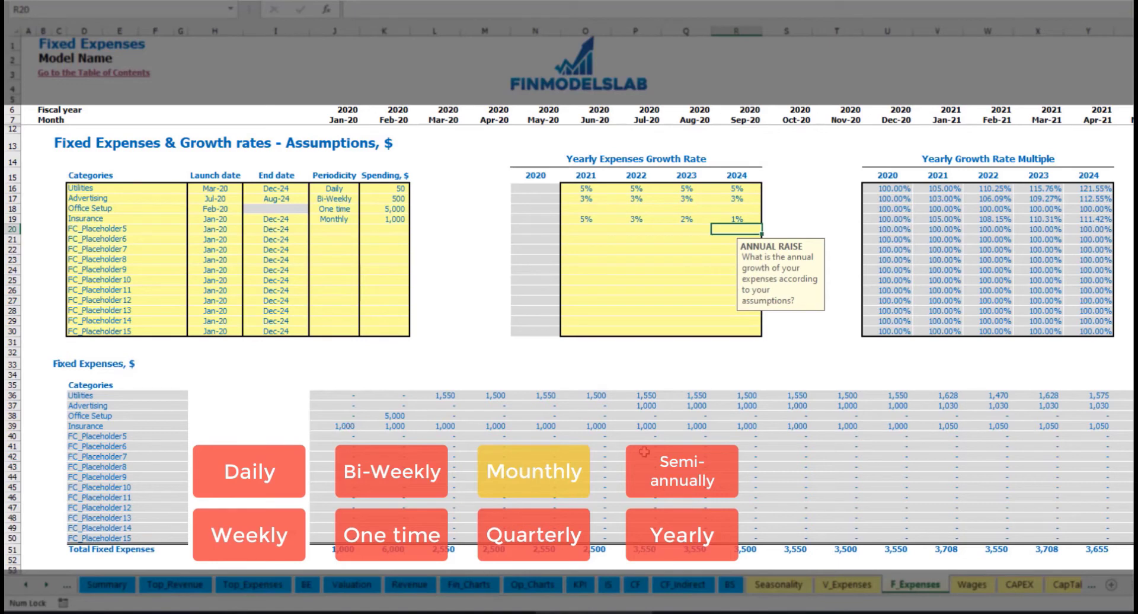
- Examine the monthly Insurance amounts across 2020 and how the yearly growth rates change them from Jan-21 onwards
left_click_drag(346, 426, 922, 428)
left_click(922, 428)
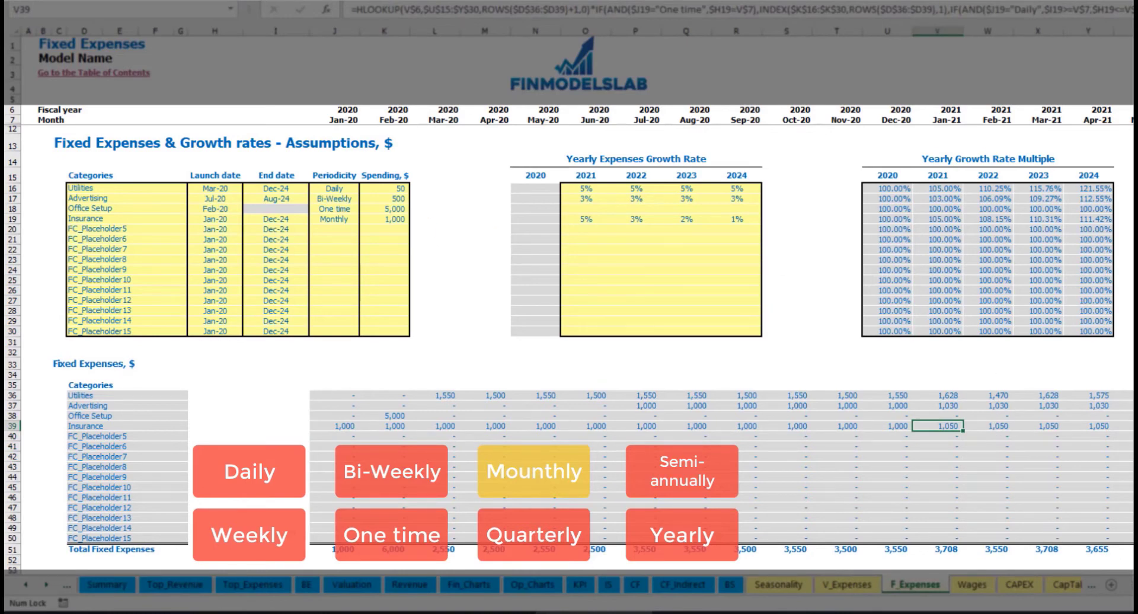
scroll(578, 290, "right", 5)
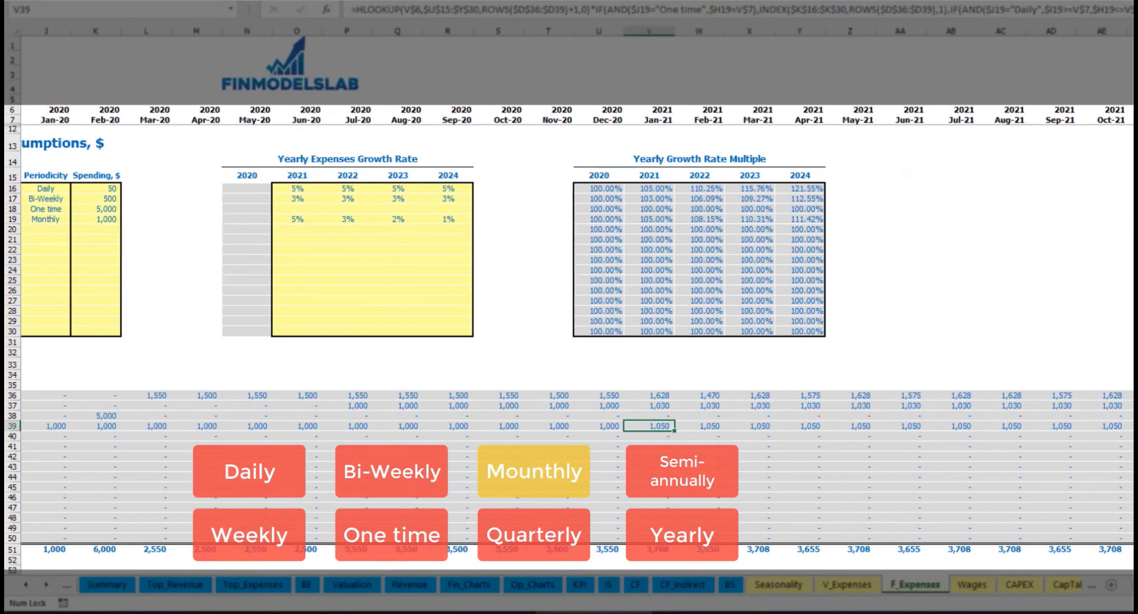
left_click(1137, 30)
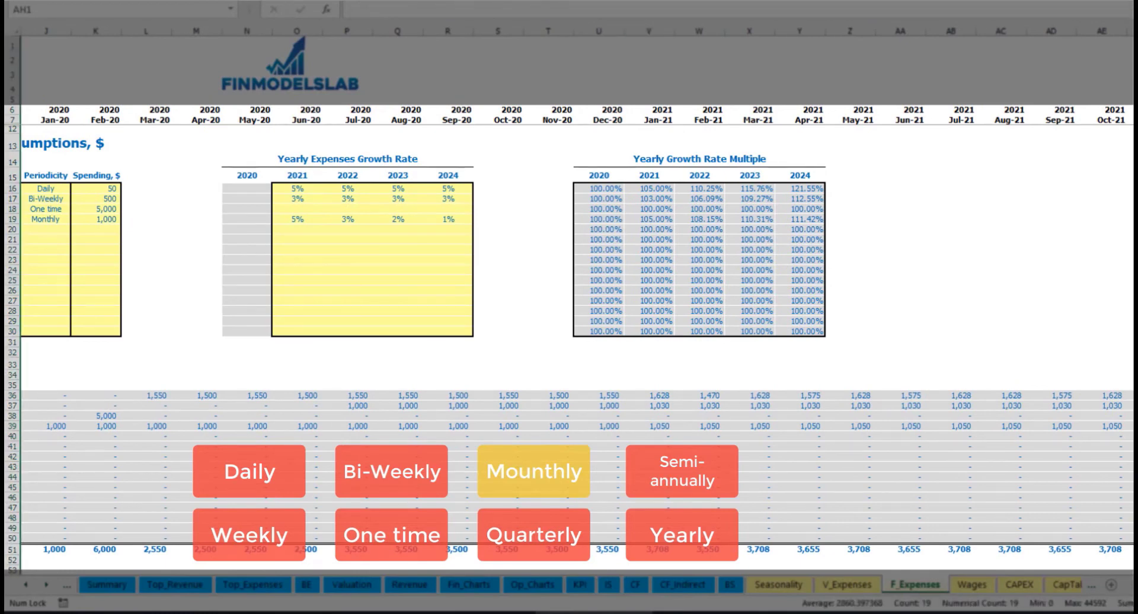
left_click(1137, 426)
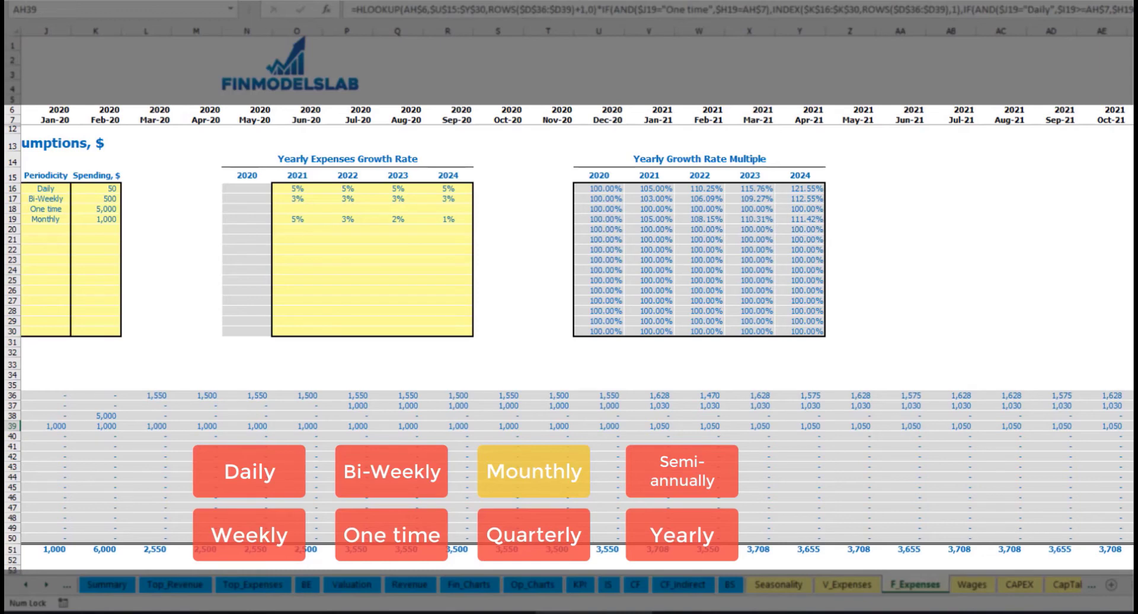
scroll(917, 475, "left", 5)
- Change the Insurance periodicity to Quarterly and check its amounts in Jan-20, Apr-20 and Jul-20
left_click(354, 219)
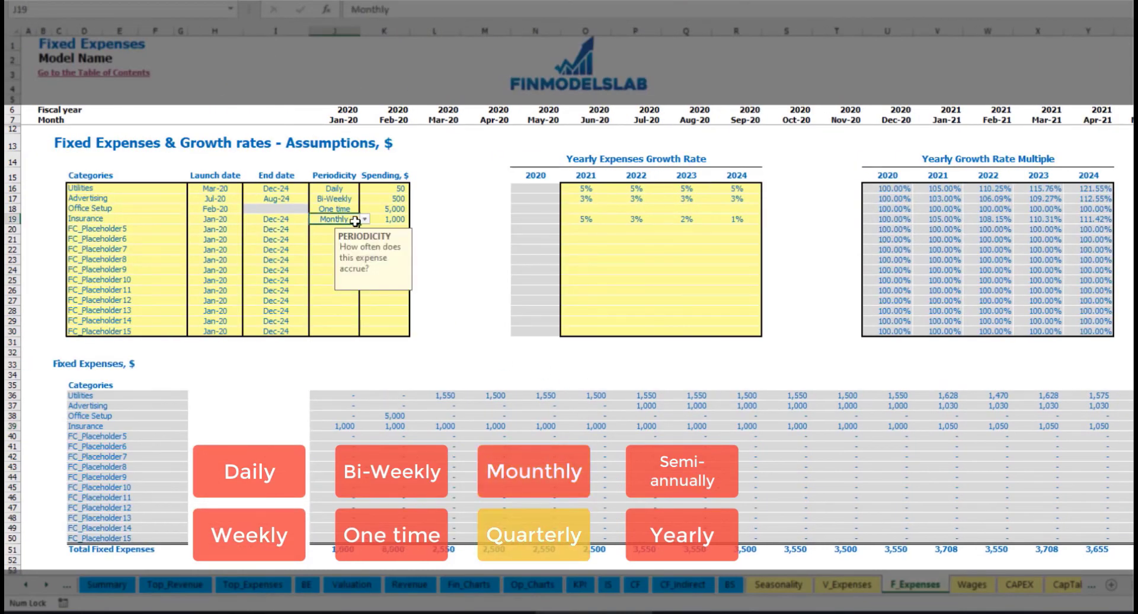
left_click(365, 220)
left_click(359, 276)
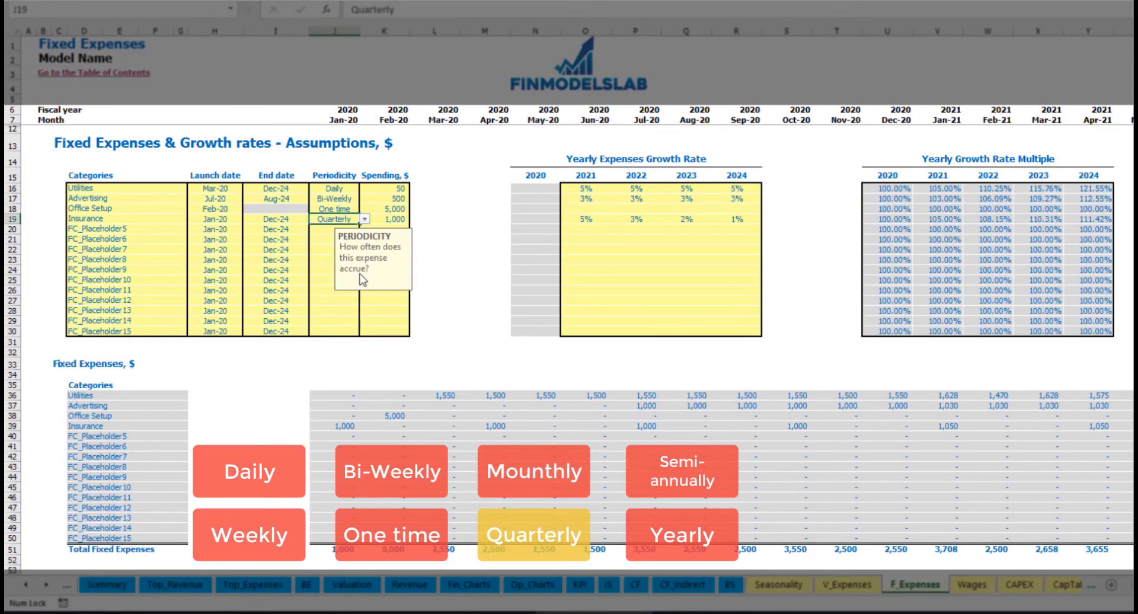
left_click(333, 426)
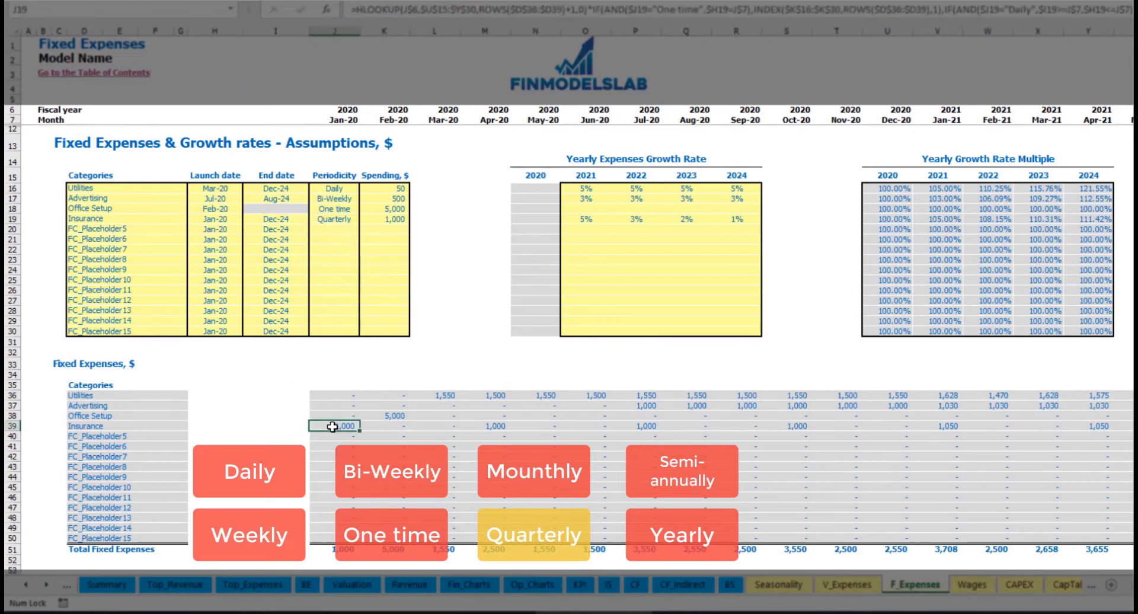
left_click(491, 426)
left_click(628, 427)
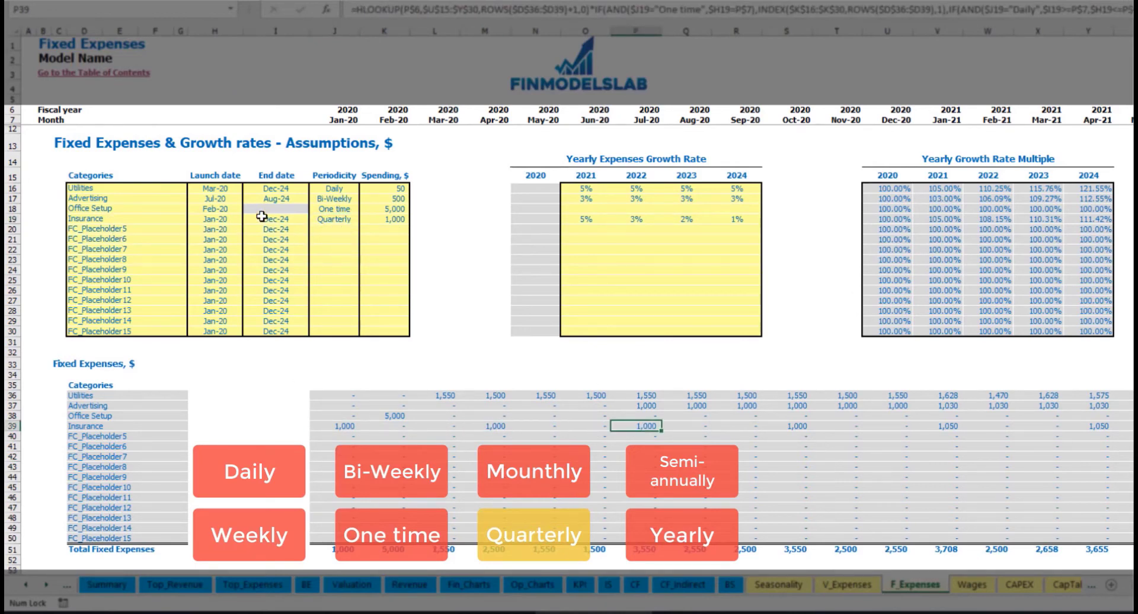
- Set the Insurance launch date to Feb-20 and check the quarterly amounts in Feb-20, May-20 and Aug-20
left_click(234, 215)
left_click(248, 219)
left_click(219, 239)
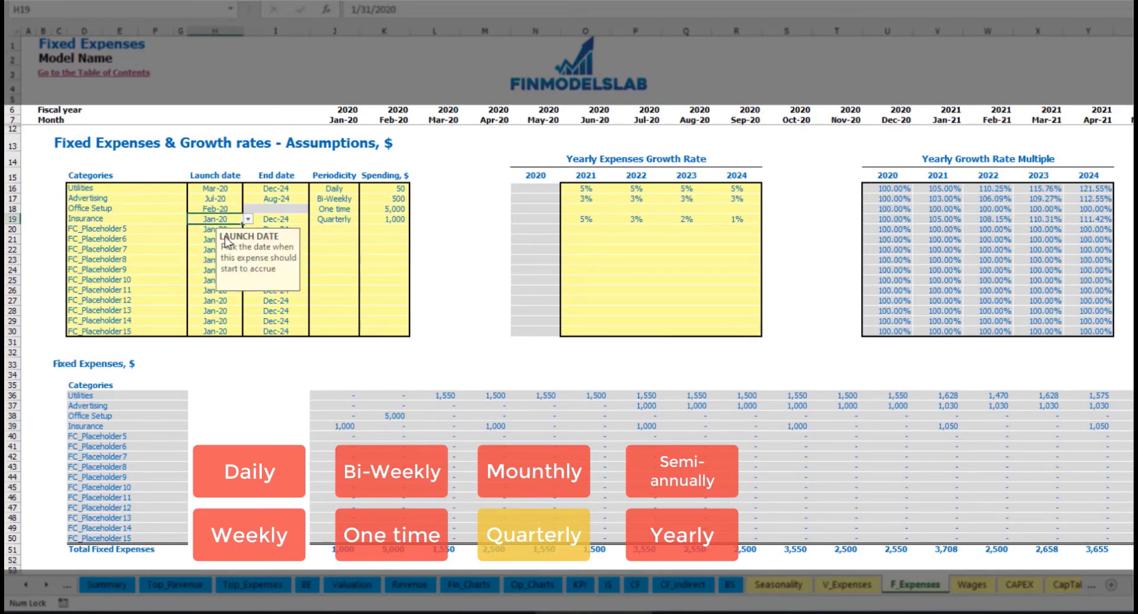
left_click(385, 426)
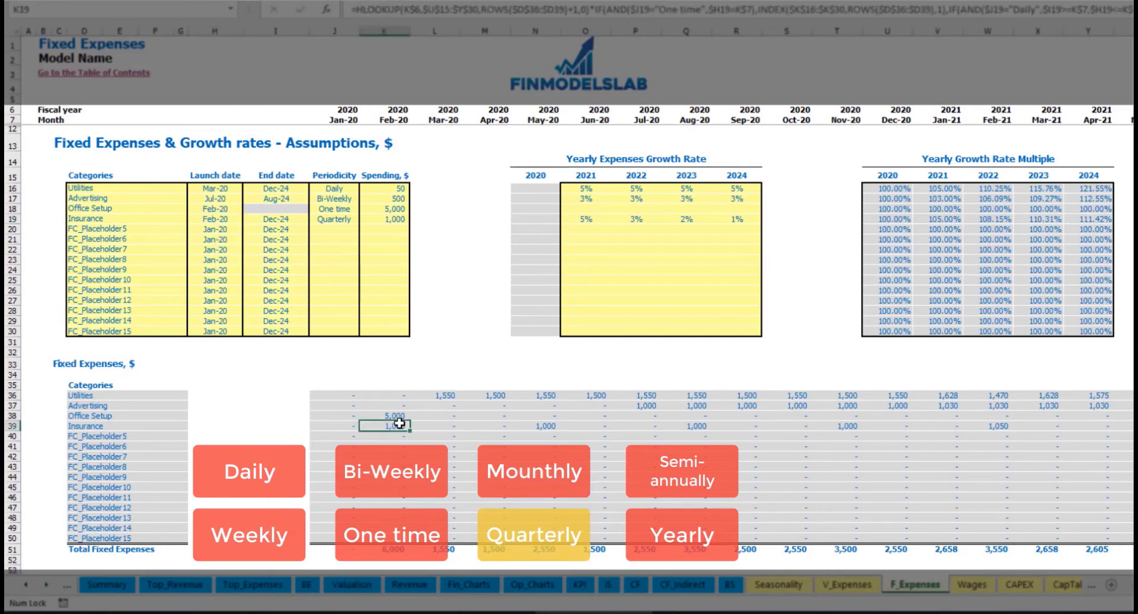
left_click(544, 426)
left_click(700, 425)
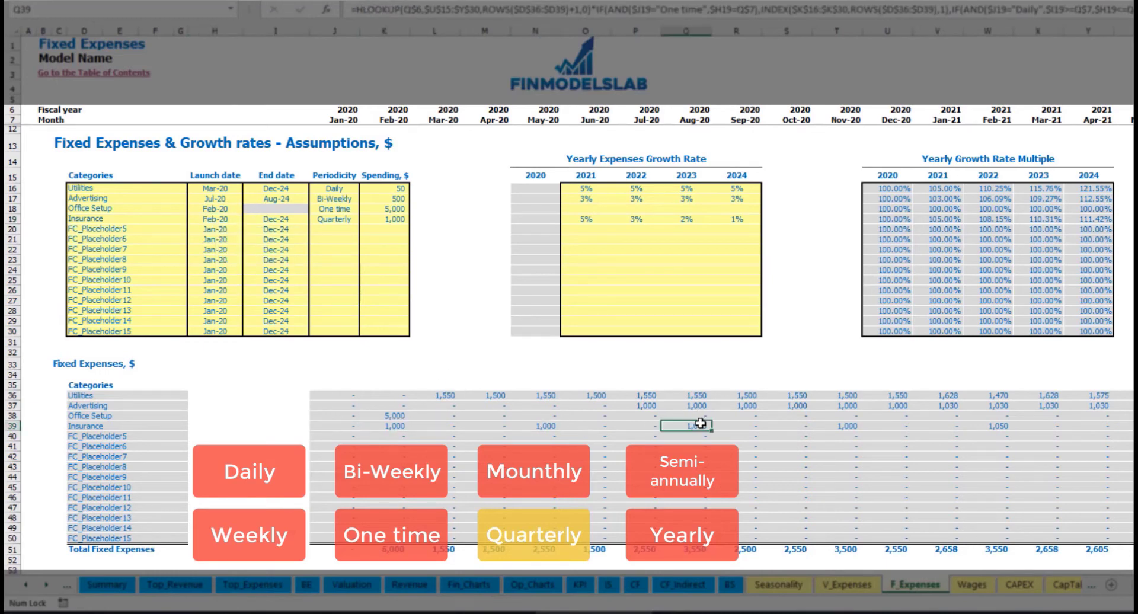
left_click(385, 426)
left_click(544, 426)
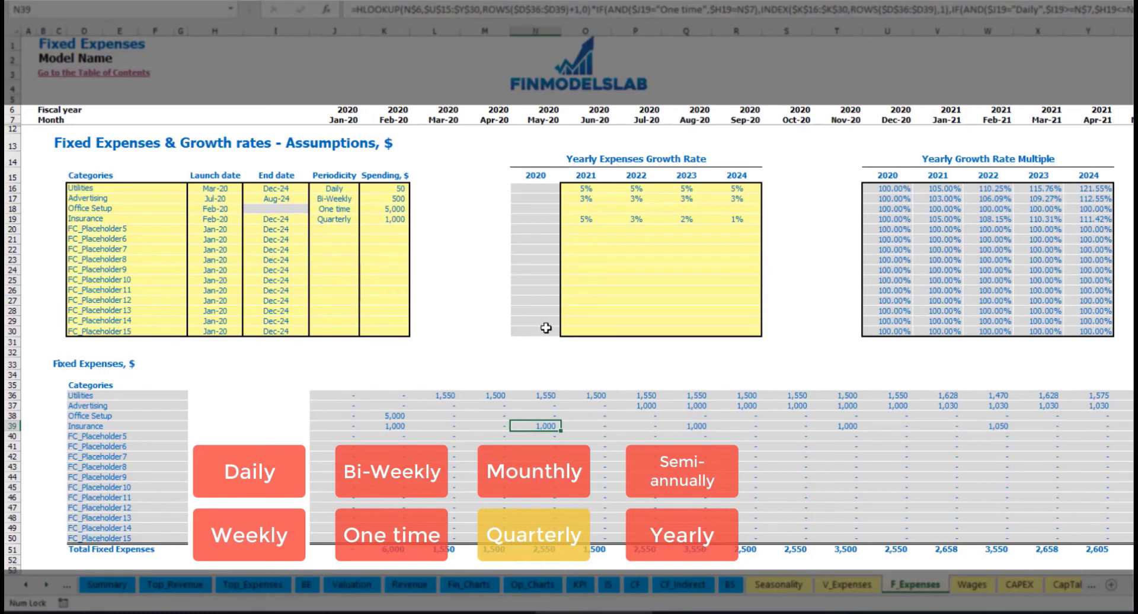
- Change the Insurance periodicity to Semi-Annually and check the spacing of its amounts from Feb-20 to Feb-21
left_click(356, 220)
left_click(365, 219)
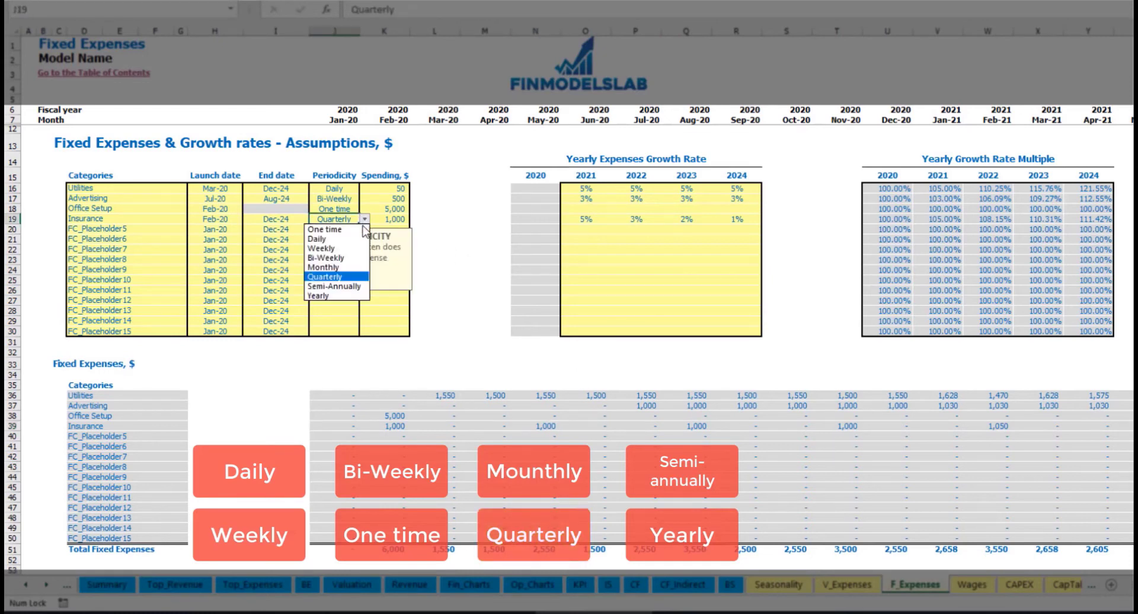
left_click(350, 287)
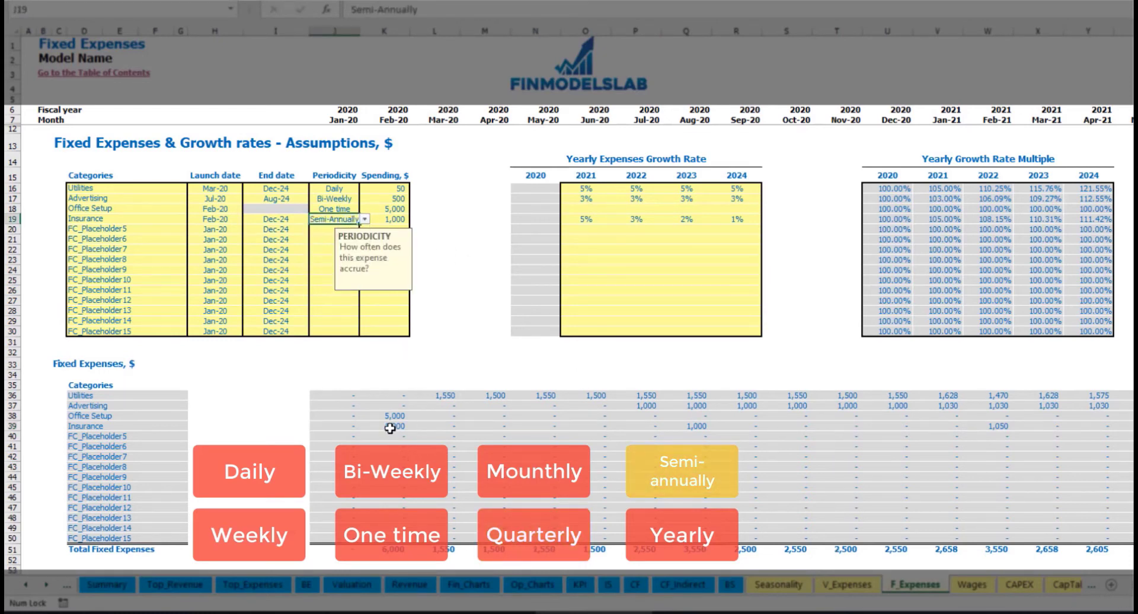
left_click_drag(392, 426, 971, 424)
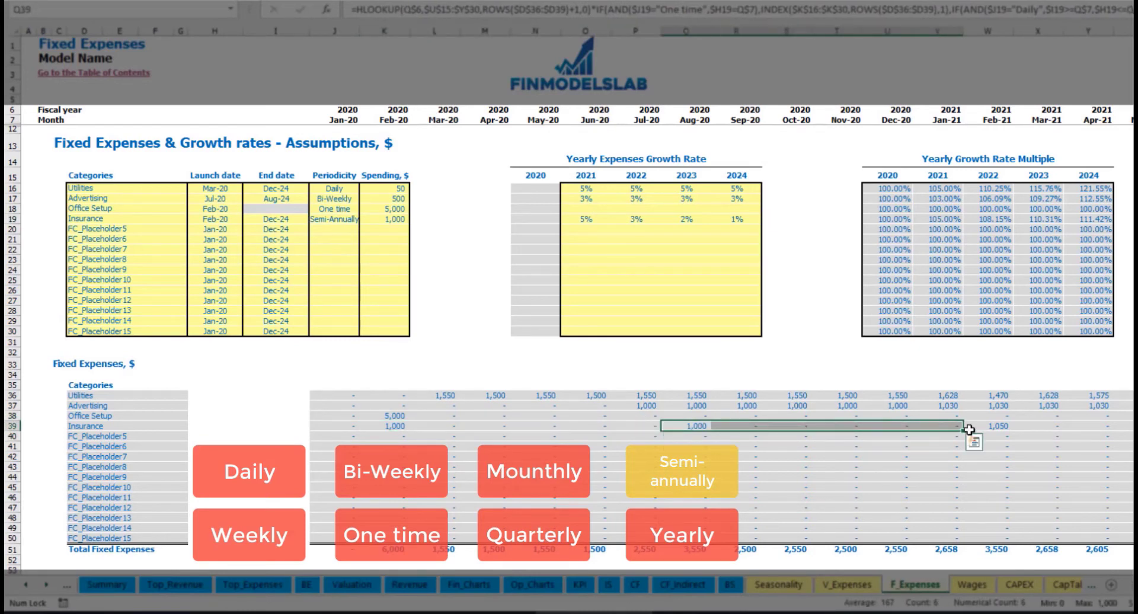
left_click(981, 437)
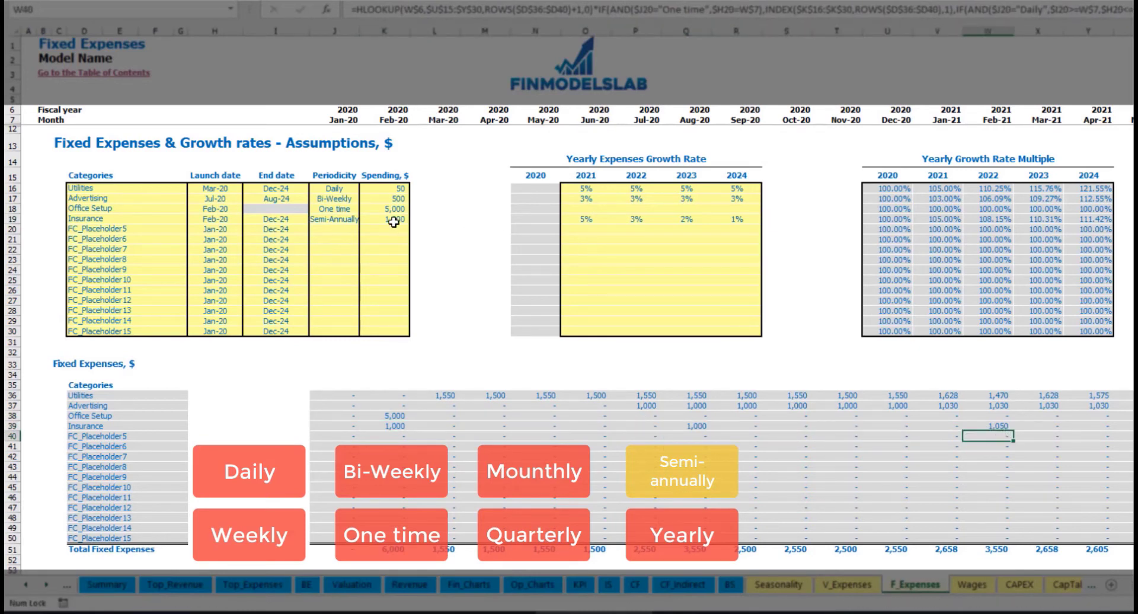
- Set the Insurance periodicity to Yearly, checking its Feb-20 and Feb-21 amounts against its launch and end dates
left_click(343, 219)
left_click(365, 219)
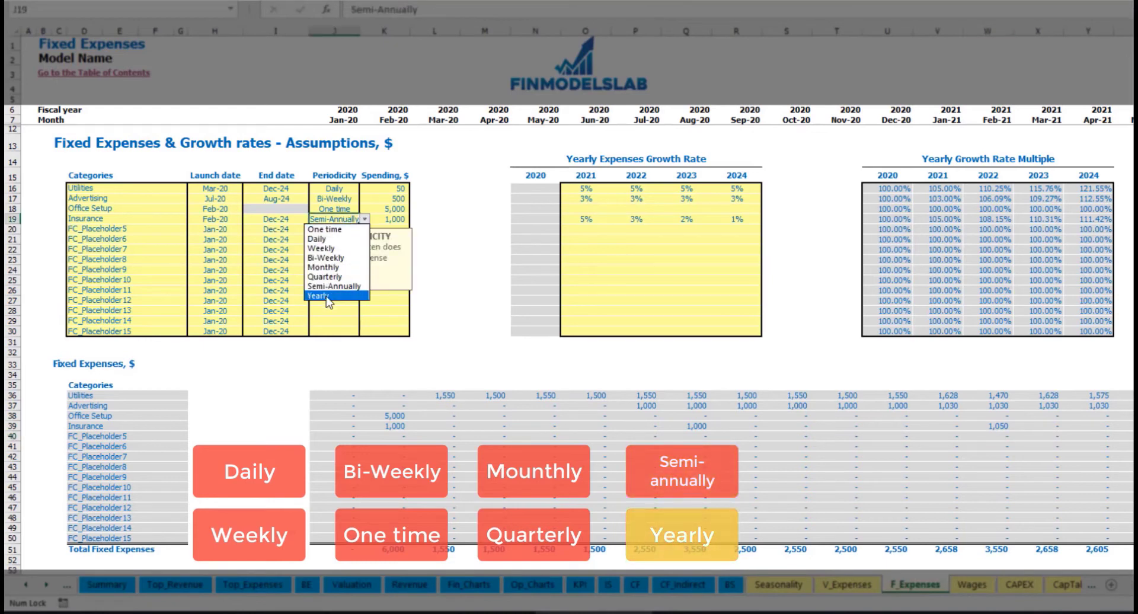
left_click(329, 295)
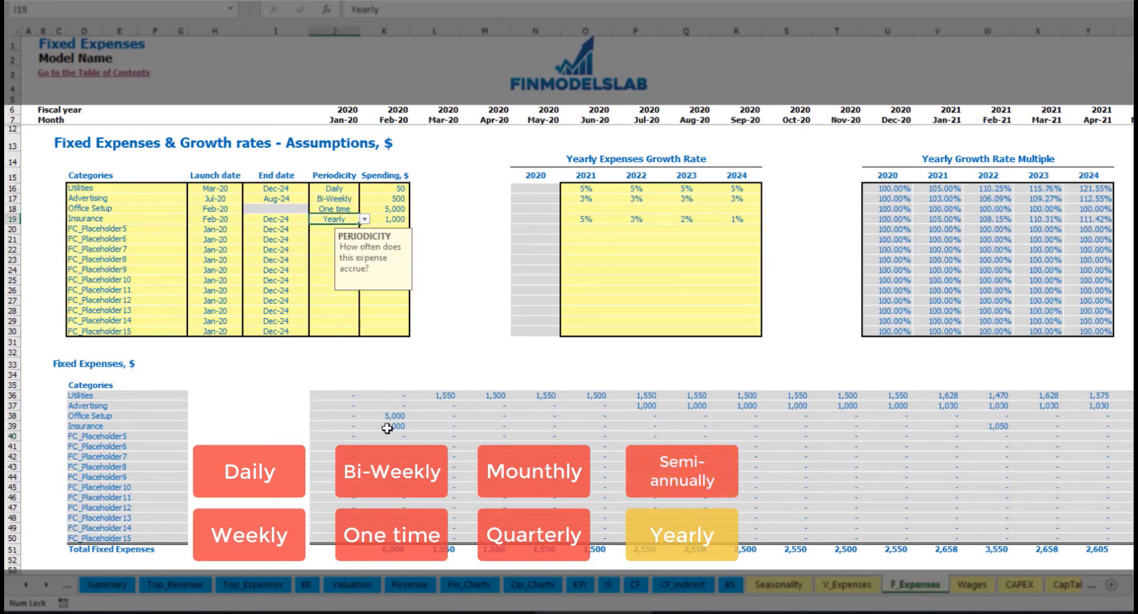
left_click_drag(388, 428, 958, 427)
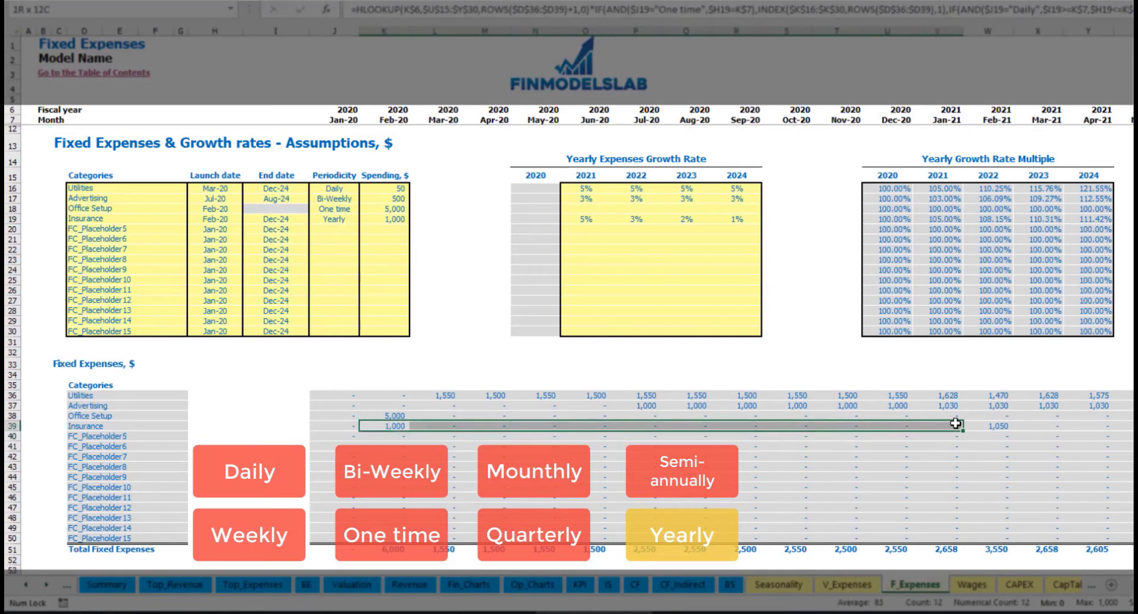
left_click(1006, 428)
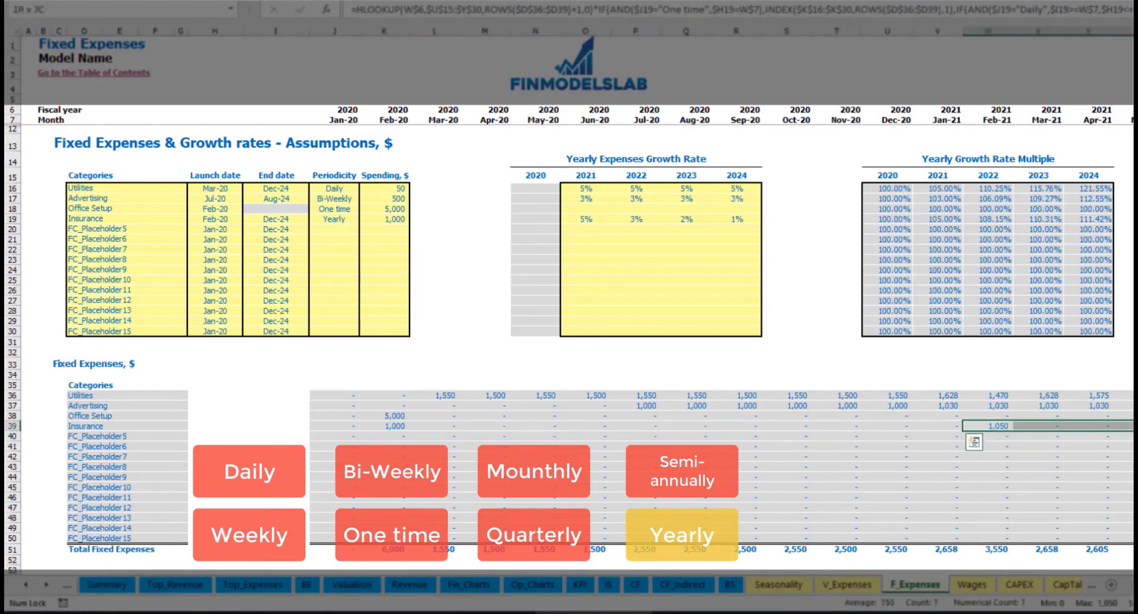
left_click(223, 220)
left_click(275, 218)
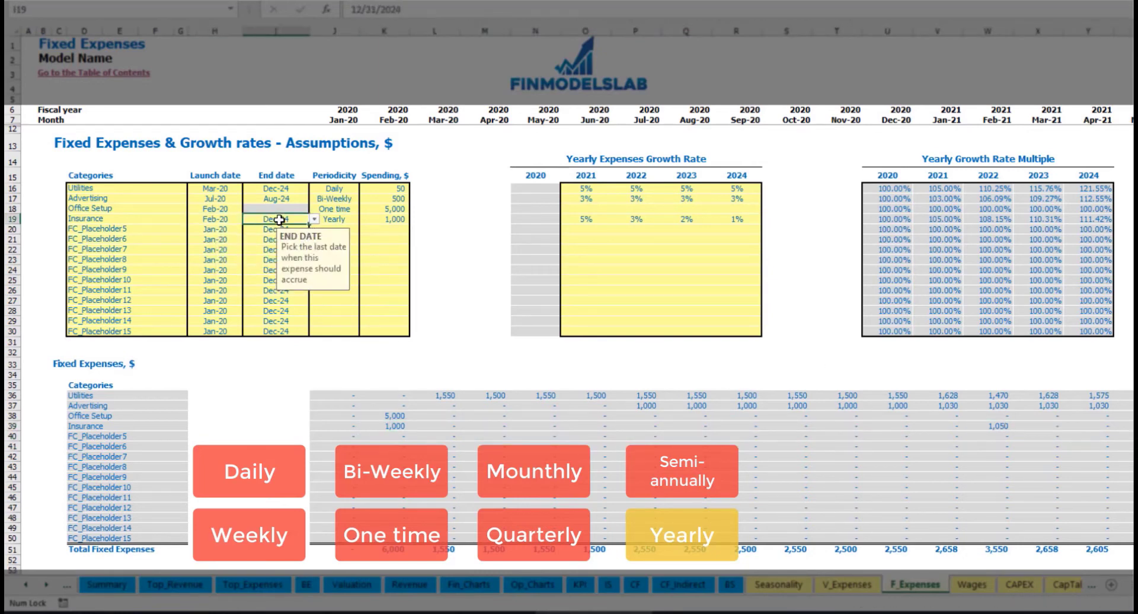
left_click(788, 331)
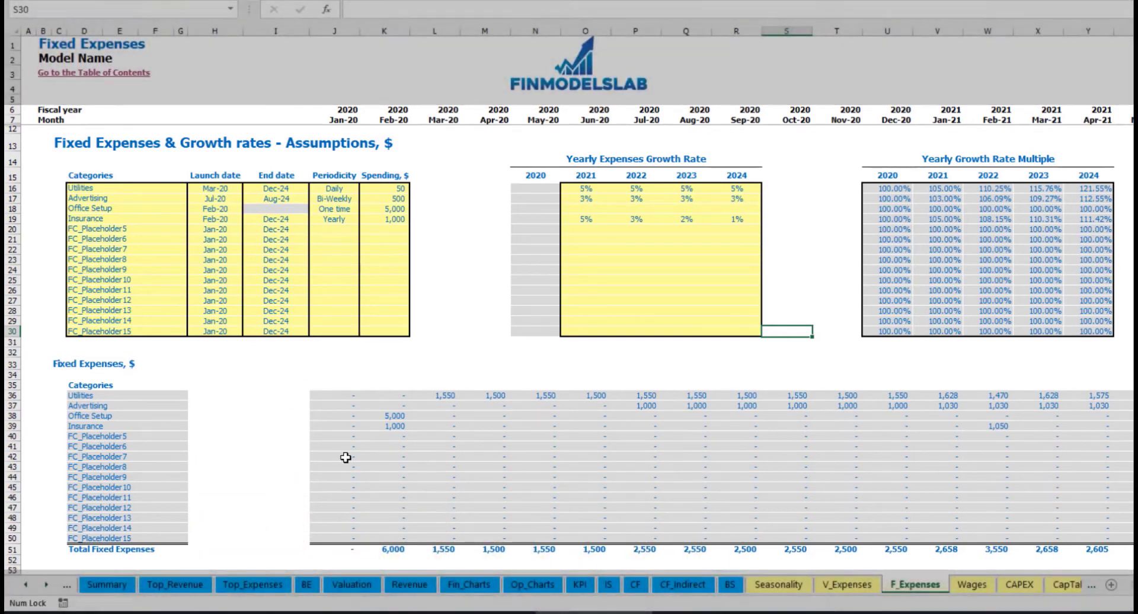
- Review the monthly fixed expenses, and expand Total Fixed Expenses on the IS sheet to examine its individual lines
left_click_drag(333, 396, 1040, 536)
left_click(608, 585)
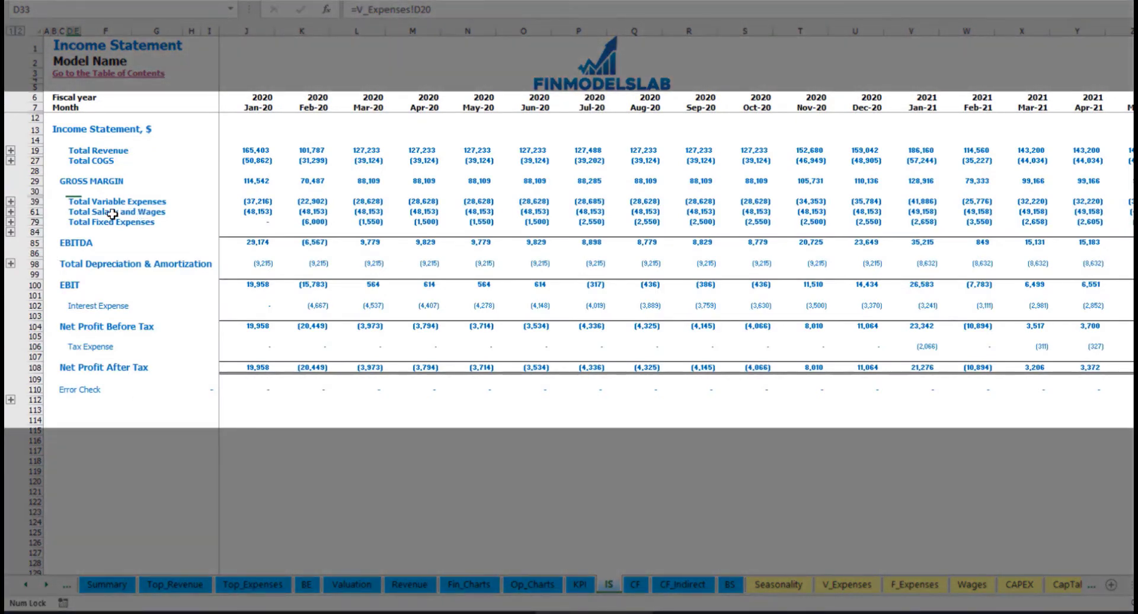
left_click(68, 222)
left_click(11, 222)
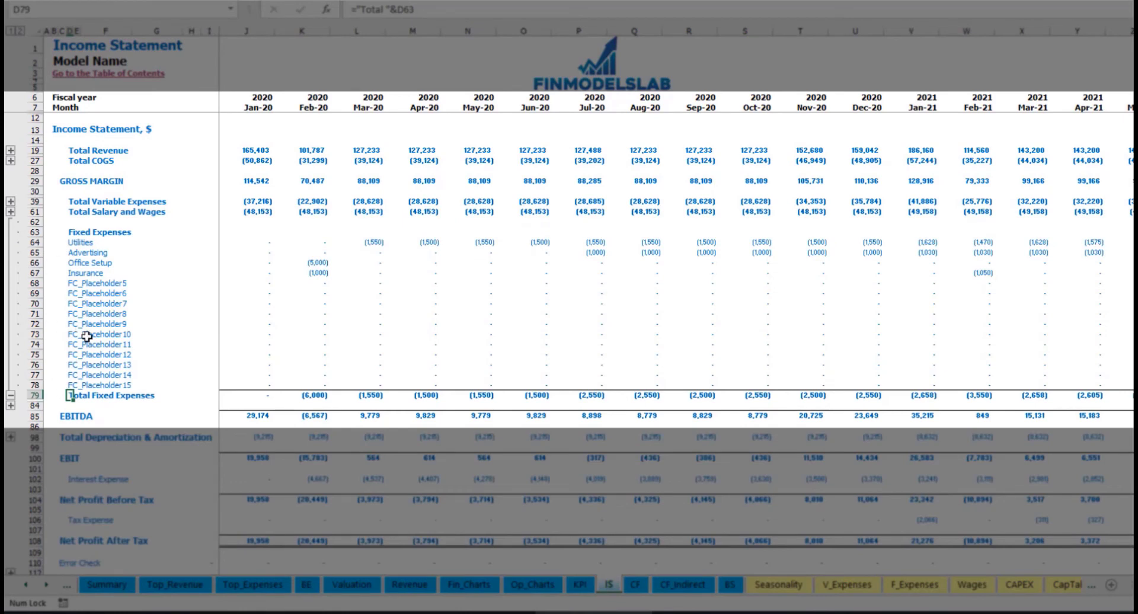
left_click_drag(34, 243, 80, 385)
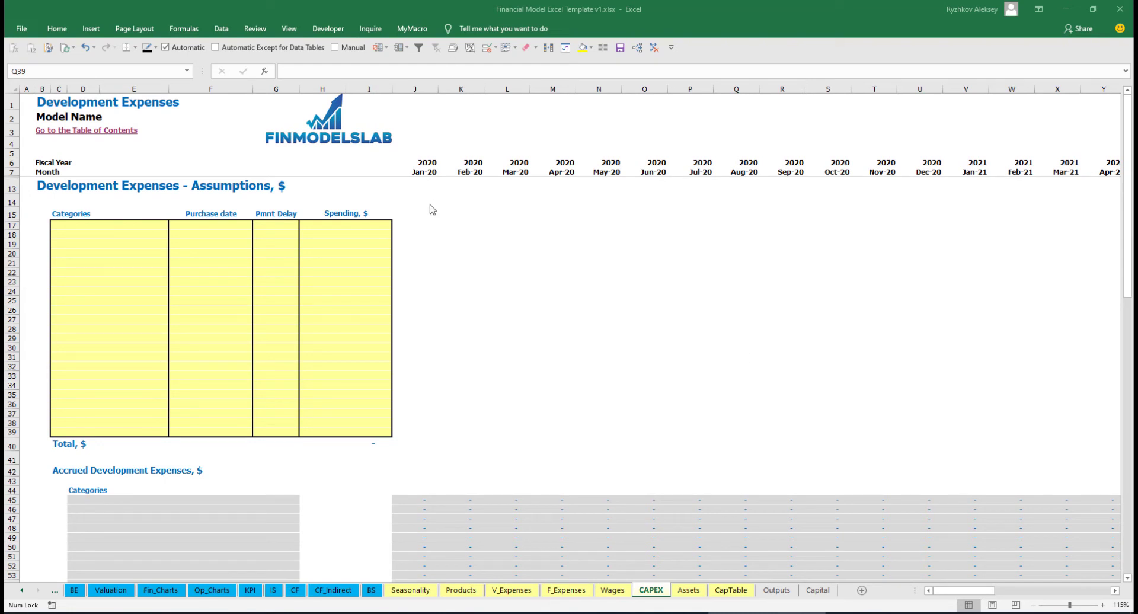
- Add the development expense category Office dev in the first CAPEX assumptions row, with purchase date Feb-20 and spending of 10,000
left_click(136, 225)
type("Office dev")
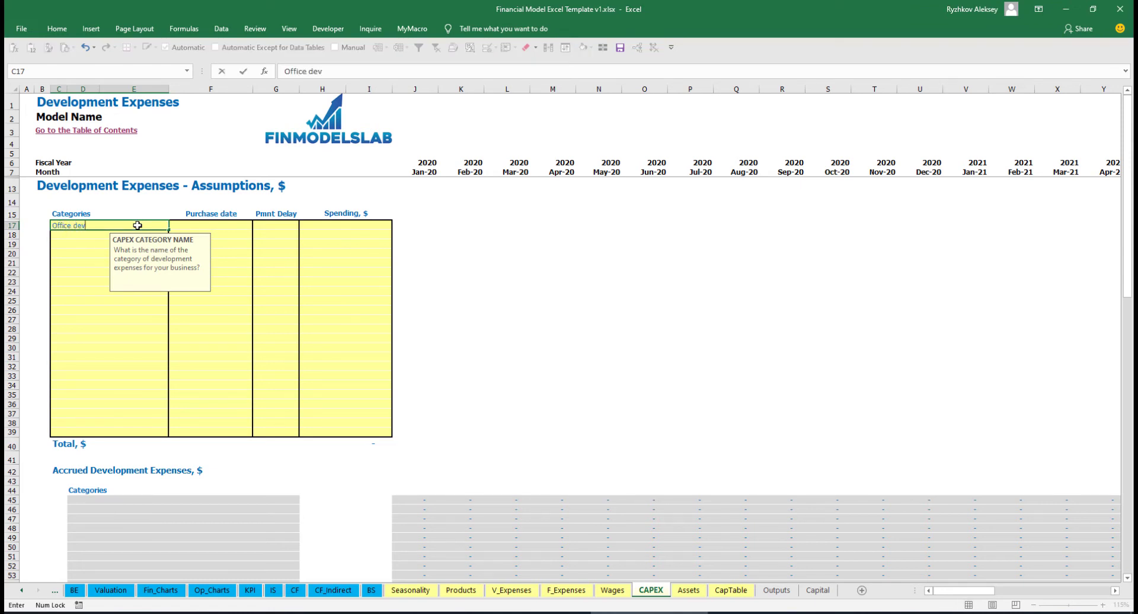
key("Return")
left_click(226, 226)
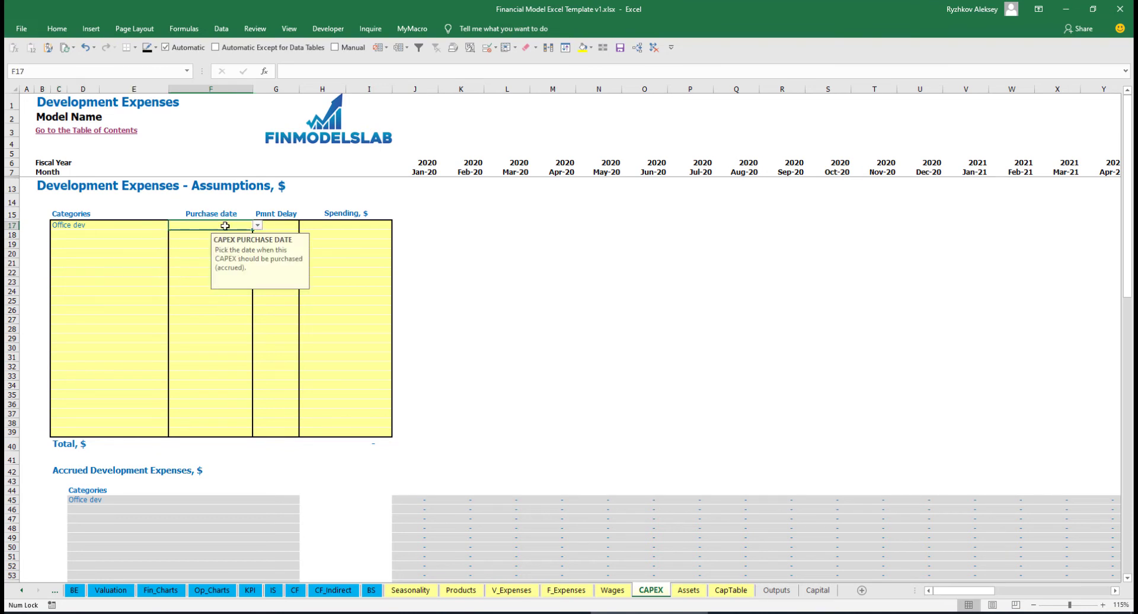
left_click(258, 226)
left_click(240, 244)
left_click(332, 223)
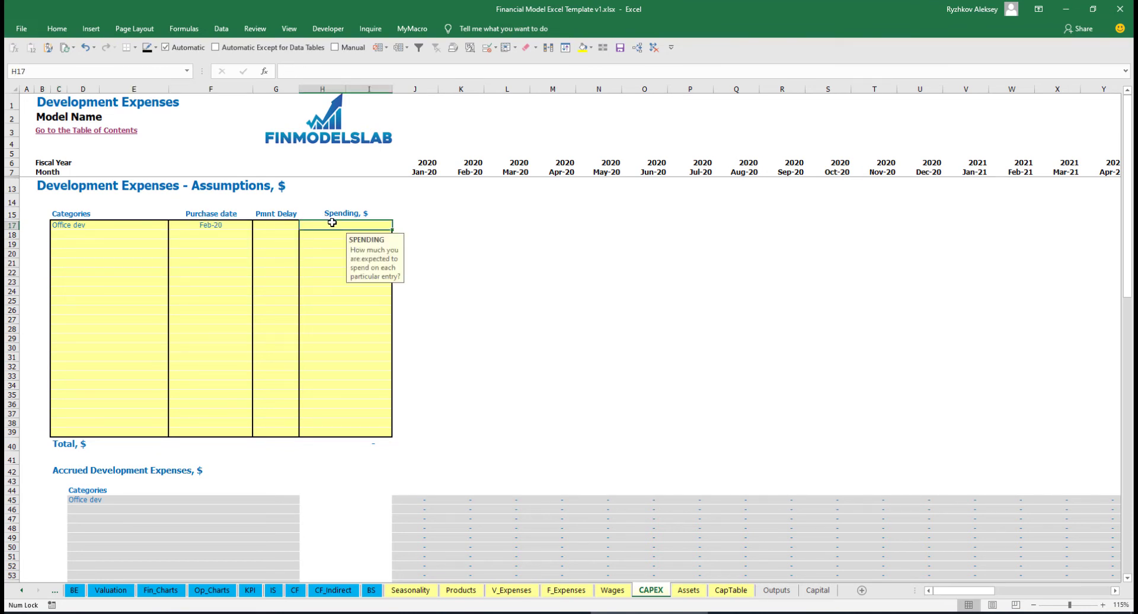
type("10000")
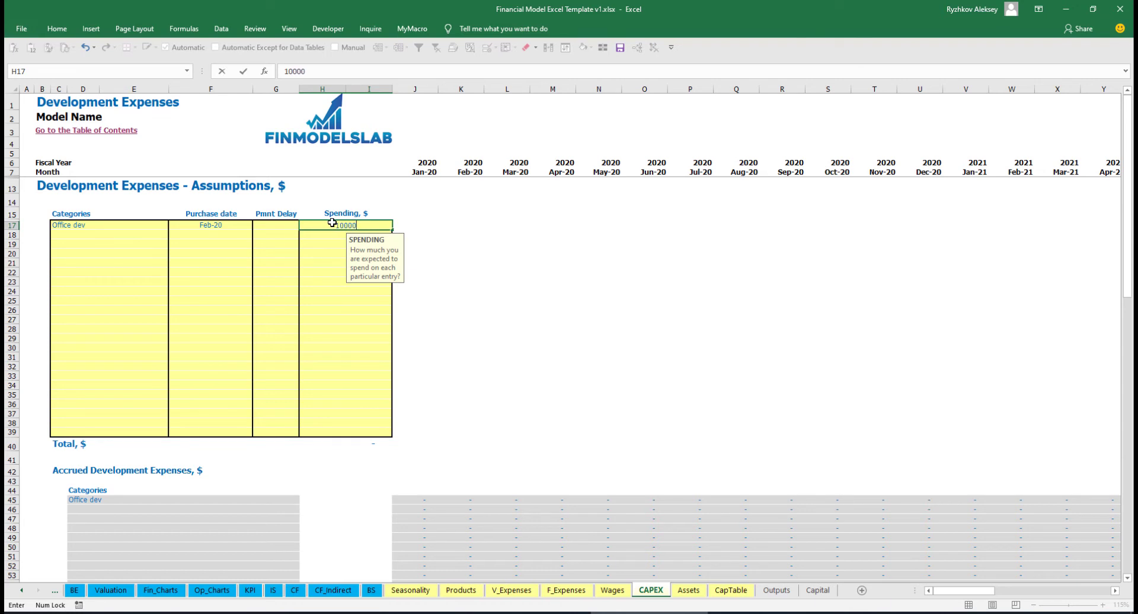
key("Return")
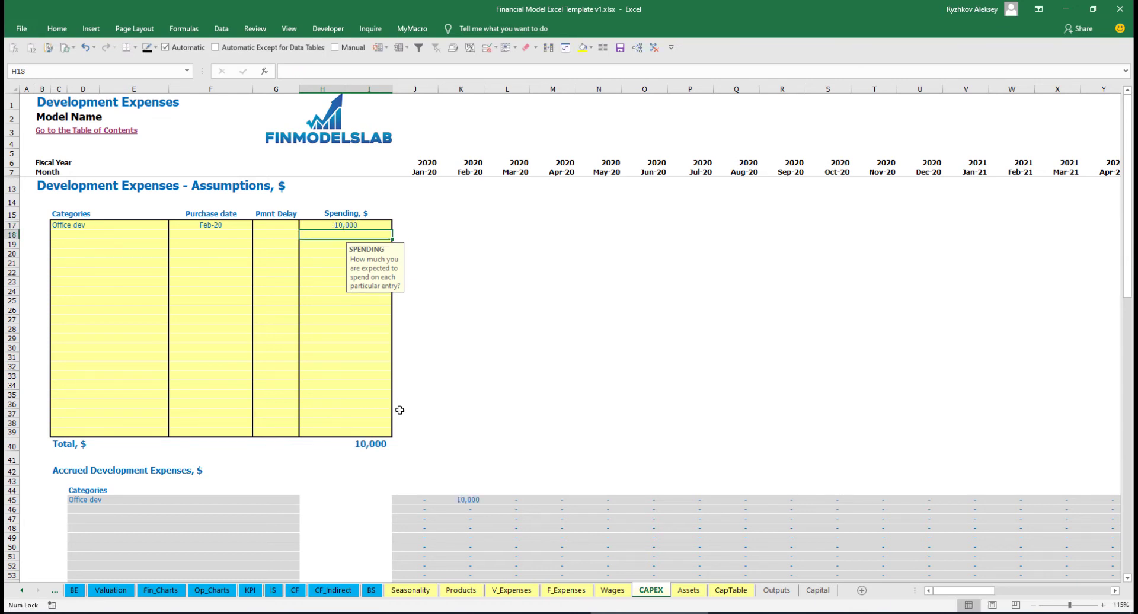
- Set the payment delay of the Office dev expense to 2M
left_click(281, 225)
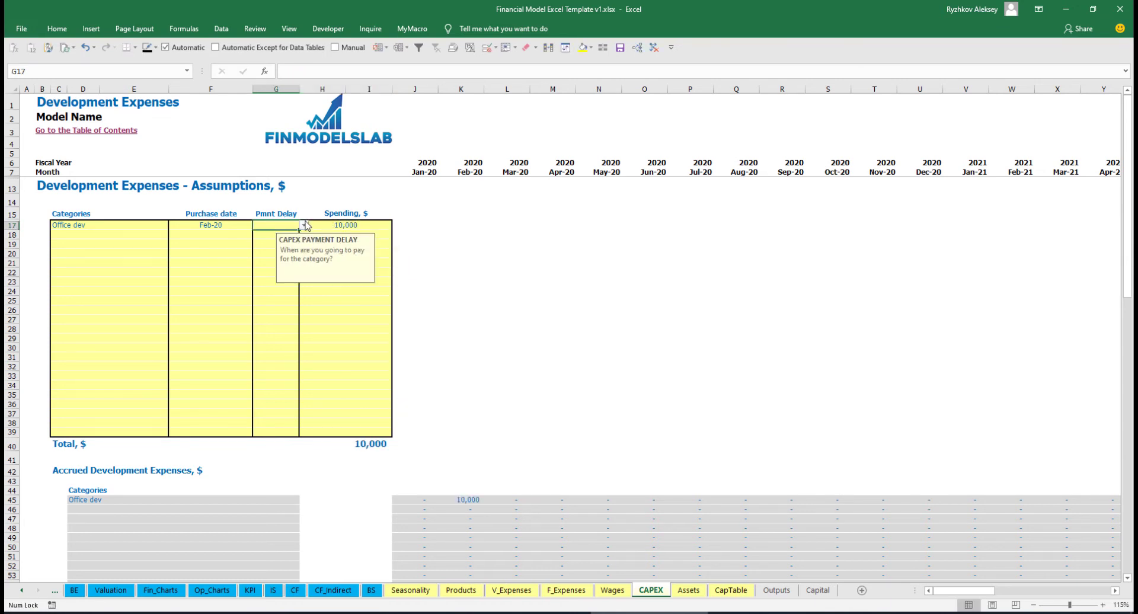
left_click(304, 225)
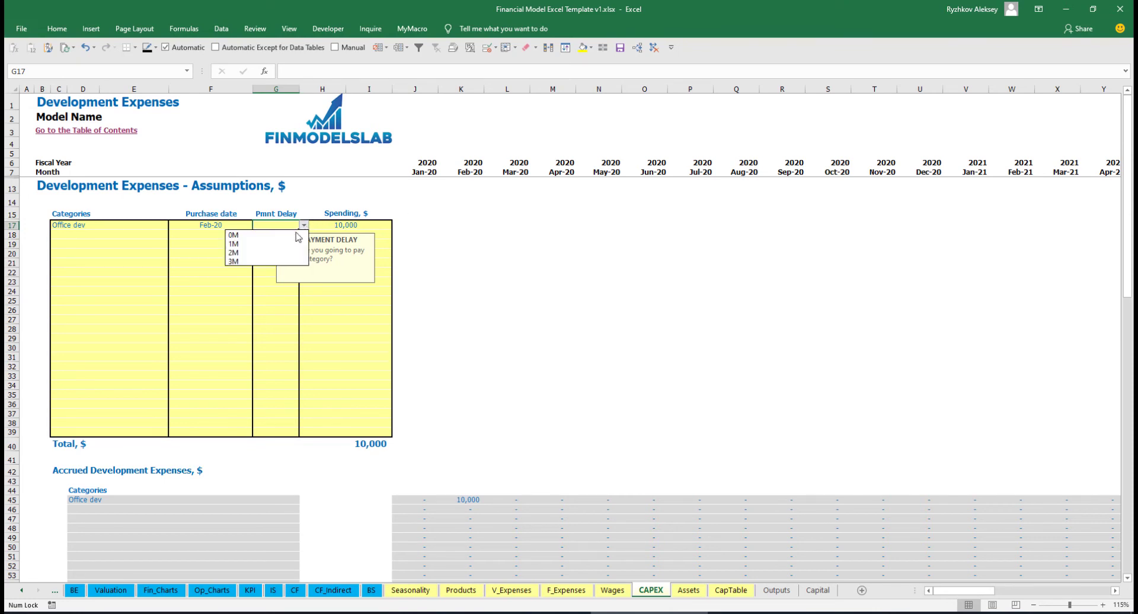
left_click(278, 249)
left_click(494, 257)
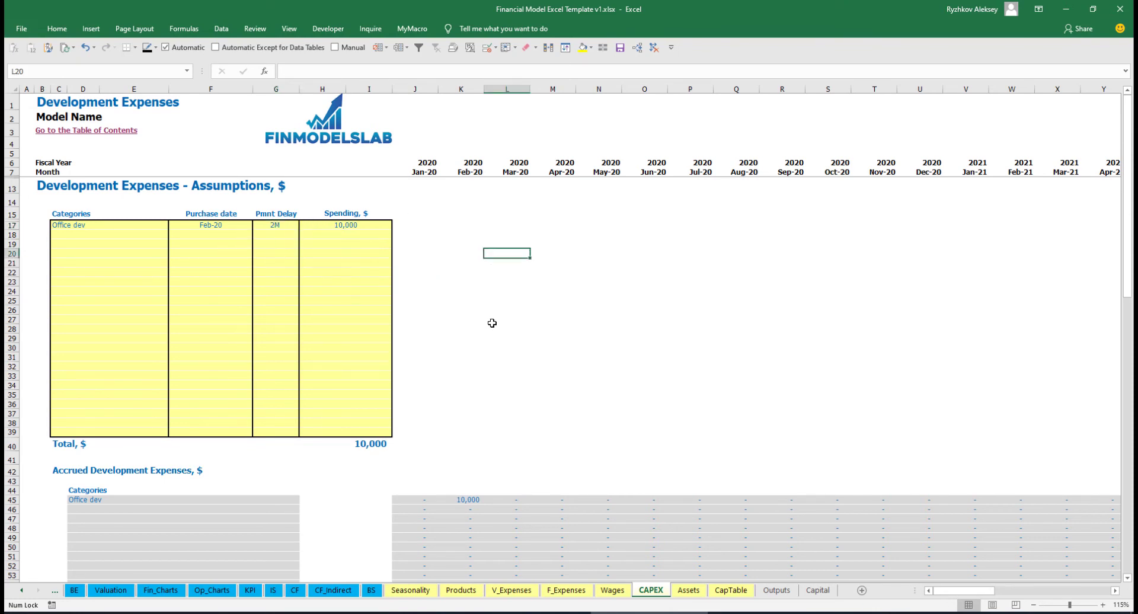
- Check the accrued and paid amounts of Office dev and the balances in the development expenses summary
left_click(468, 502)
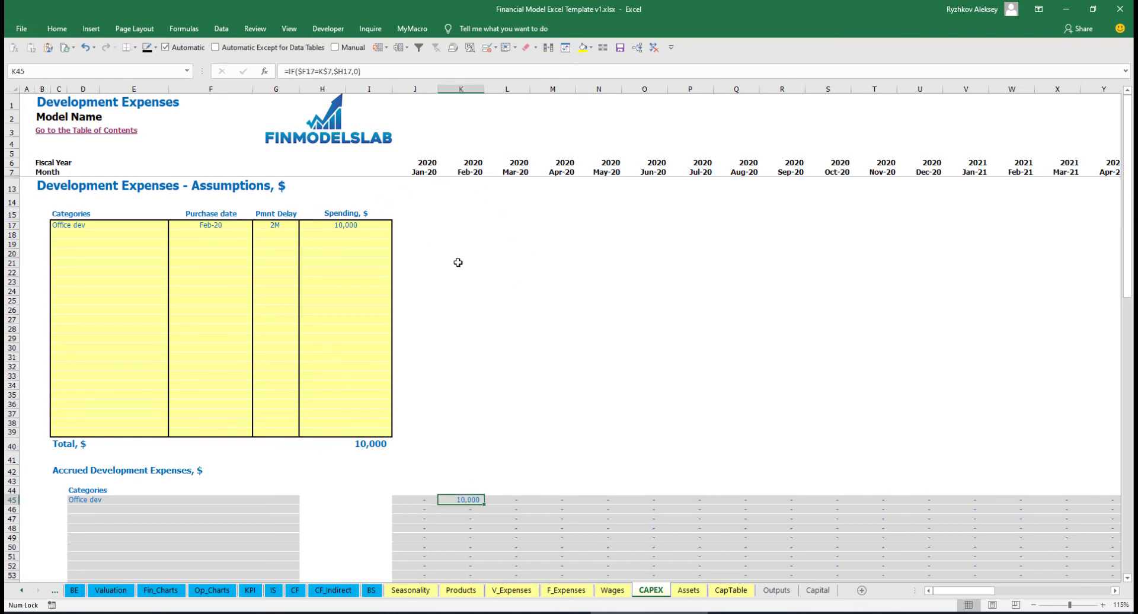
scroll(468, 299, "down", 10)
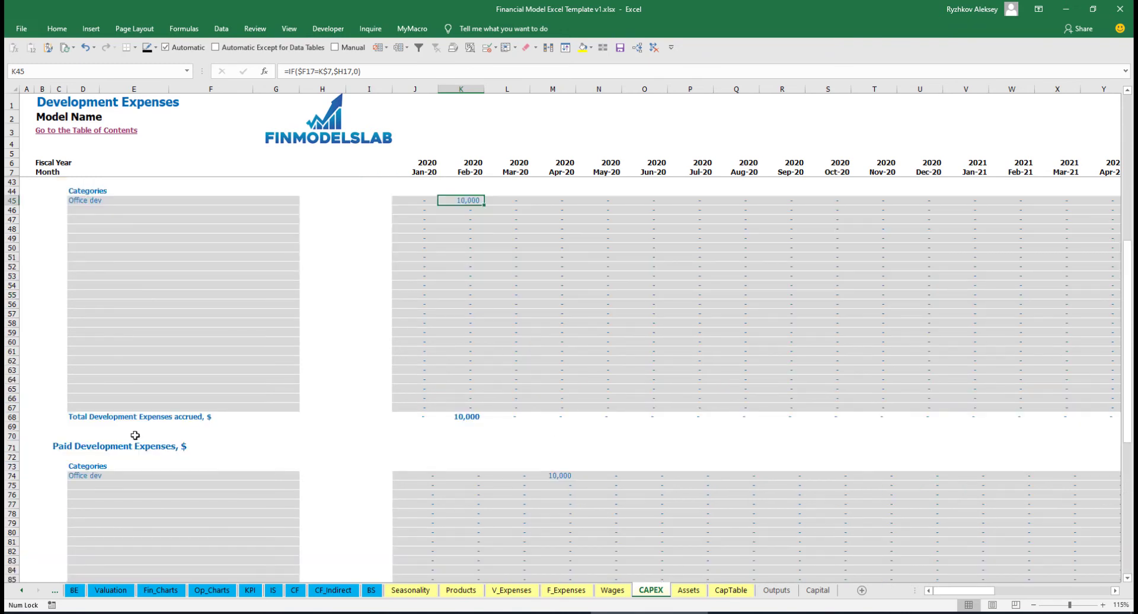
left_click(554, 477)
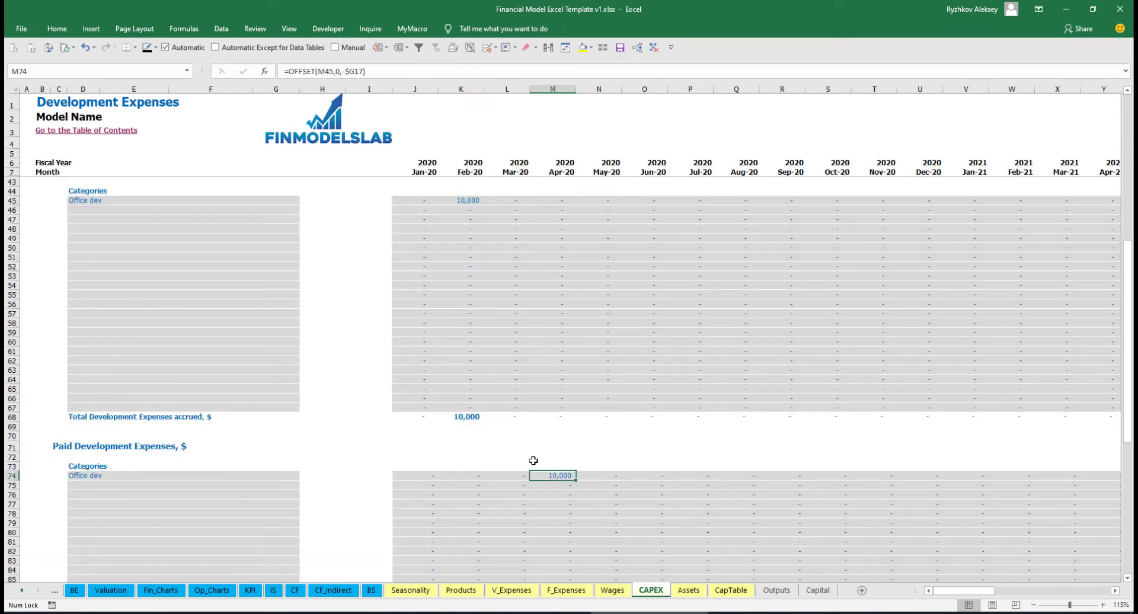
scroll(528, 478, "down", 13)
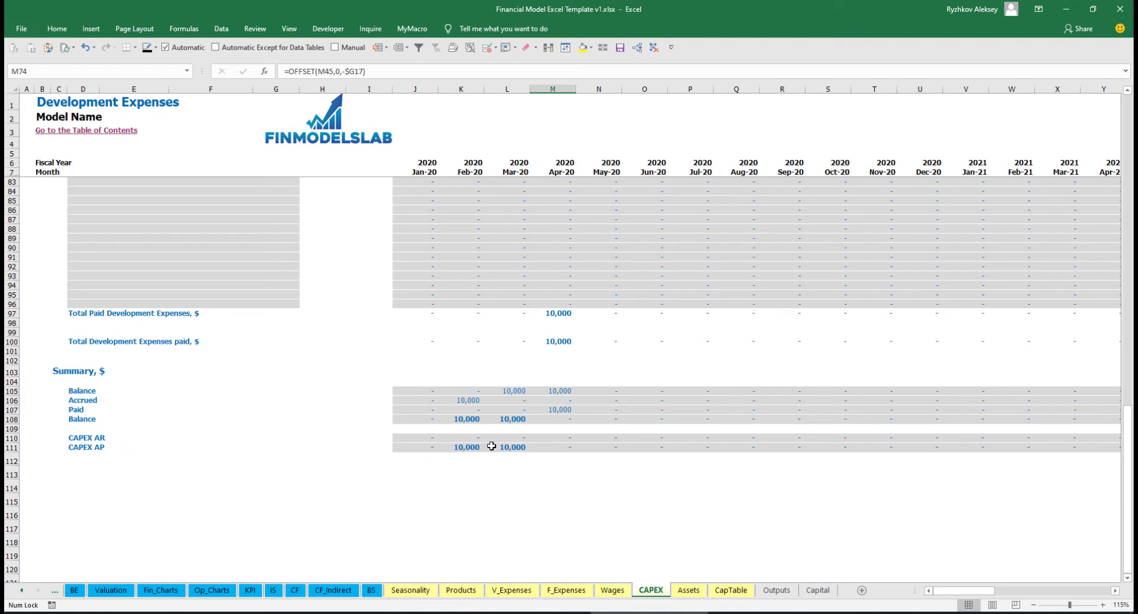
scroll(513, 376, "up", 13)
scroll(513, 376, "up", 10)
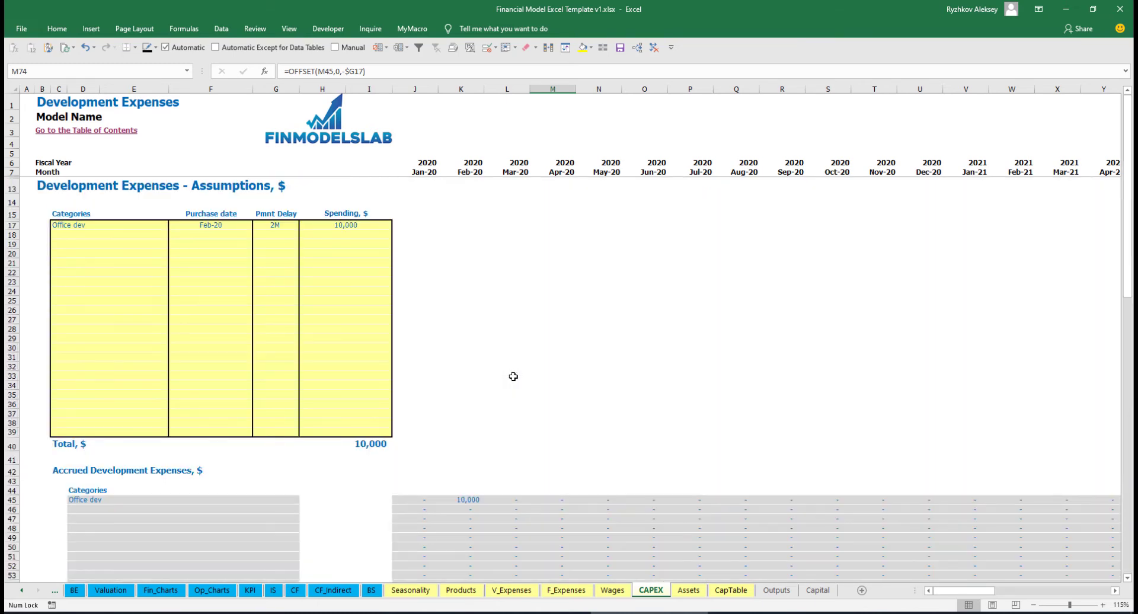
- Add a second development expense category, Other dev exp, with purchase date Mar-20 and spending of 5,000
left_click(92, 234)
type("Other dev exp")
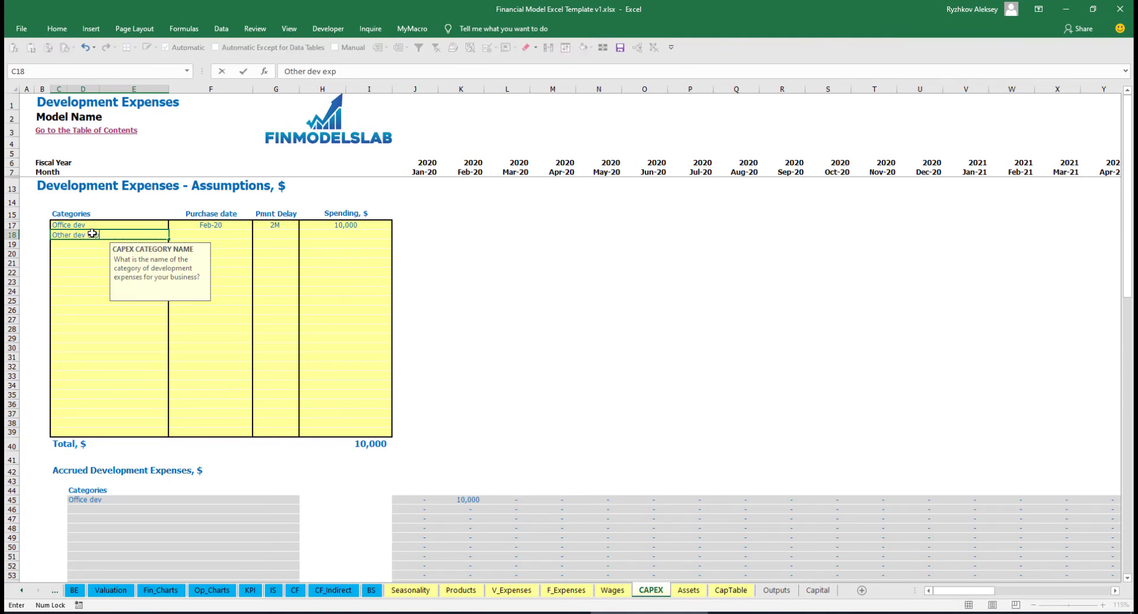
key("Return")
left_click(234, 233)
left_click(258, 237)
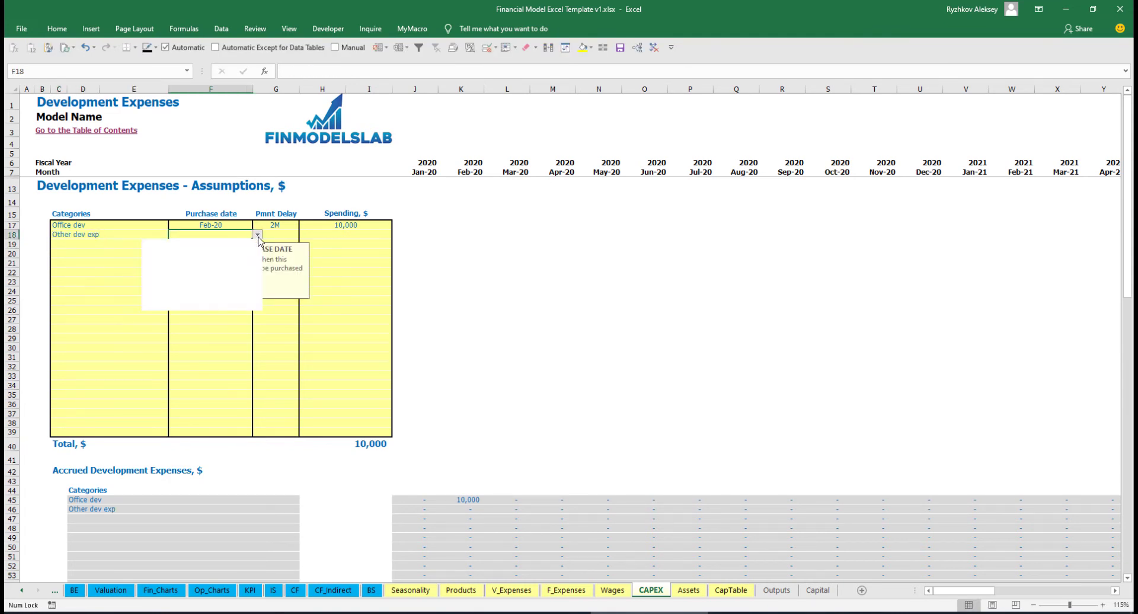
left_click(172, 262)
left_click(331, 238)
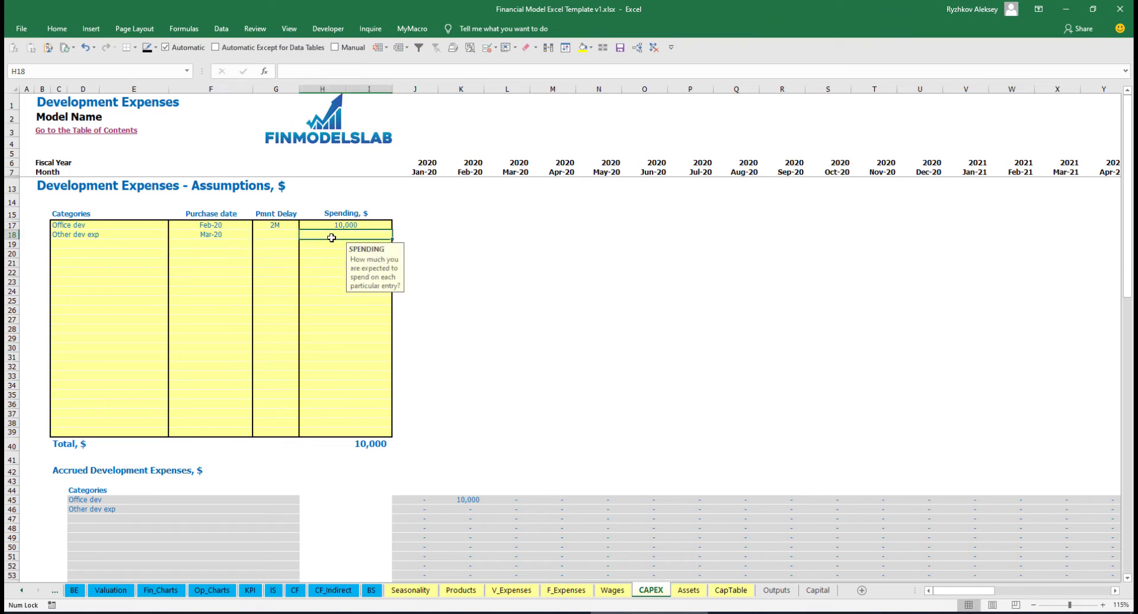
type("5000")
key("Return")
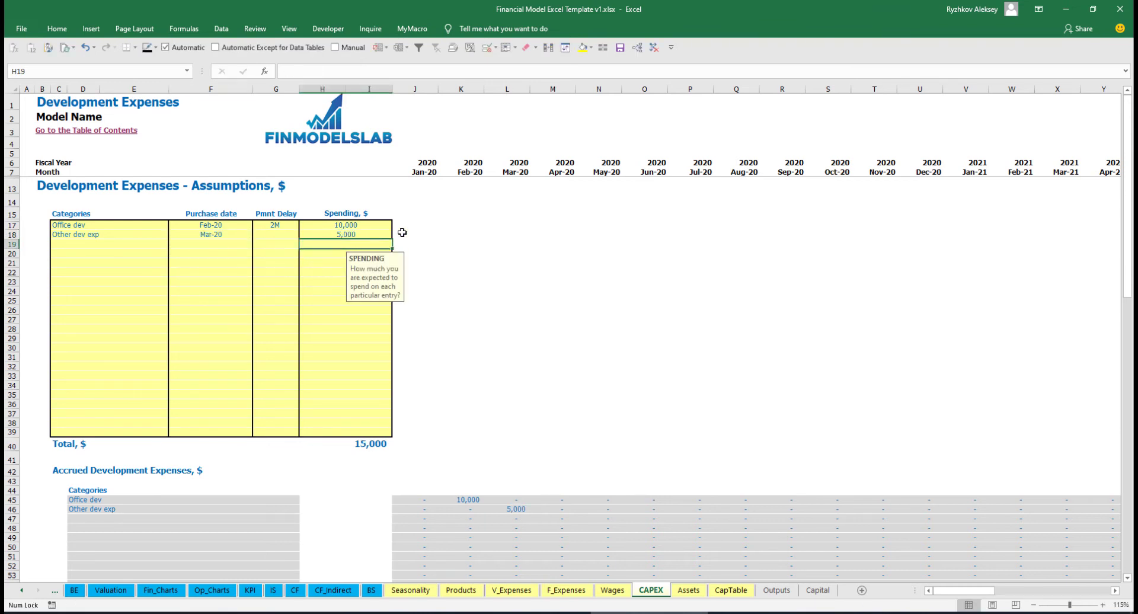
- Set the payment delay of Other dev exp to 0M and check its accrued and paid months
left_click(286, 235)
left_click(303, 235)
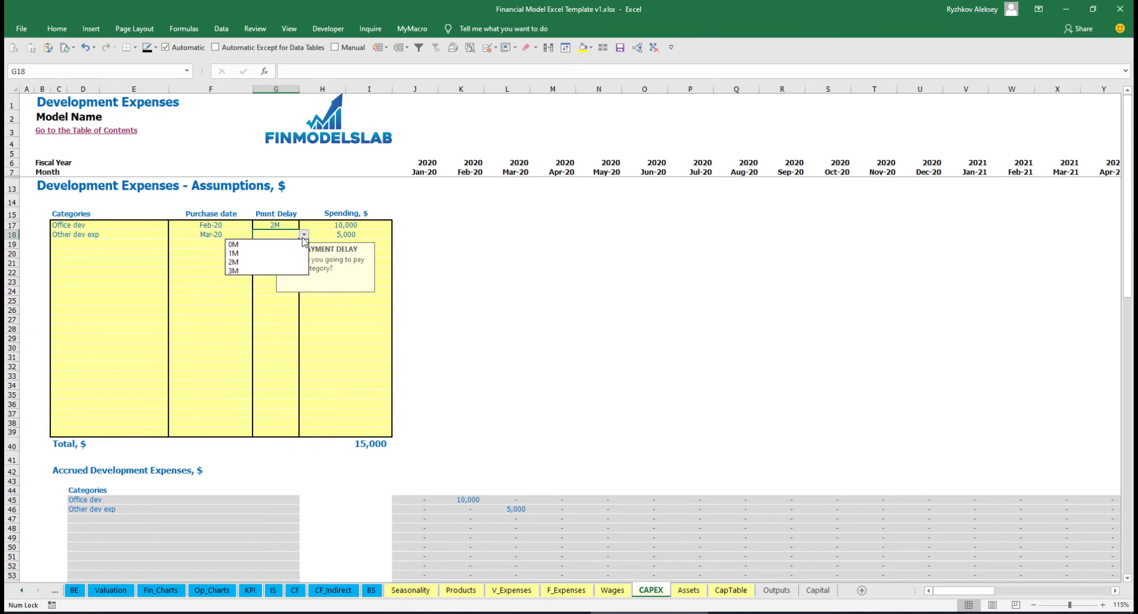
left_click(283, 247)
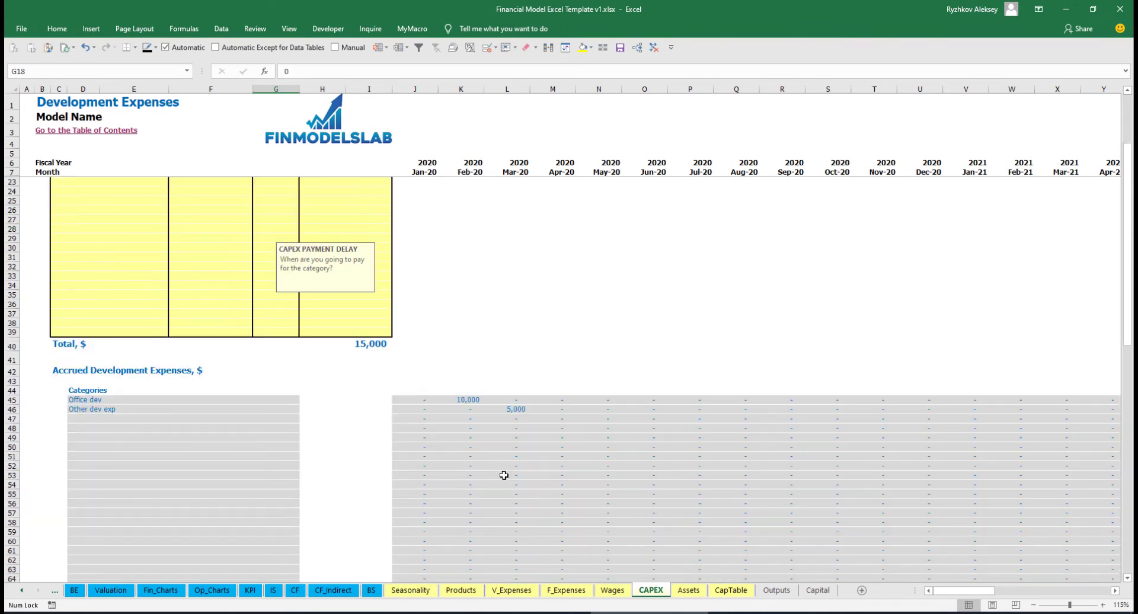
scroll(501, 471, "down", 3)
left_click(519, 409)
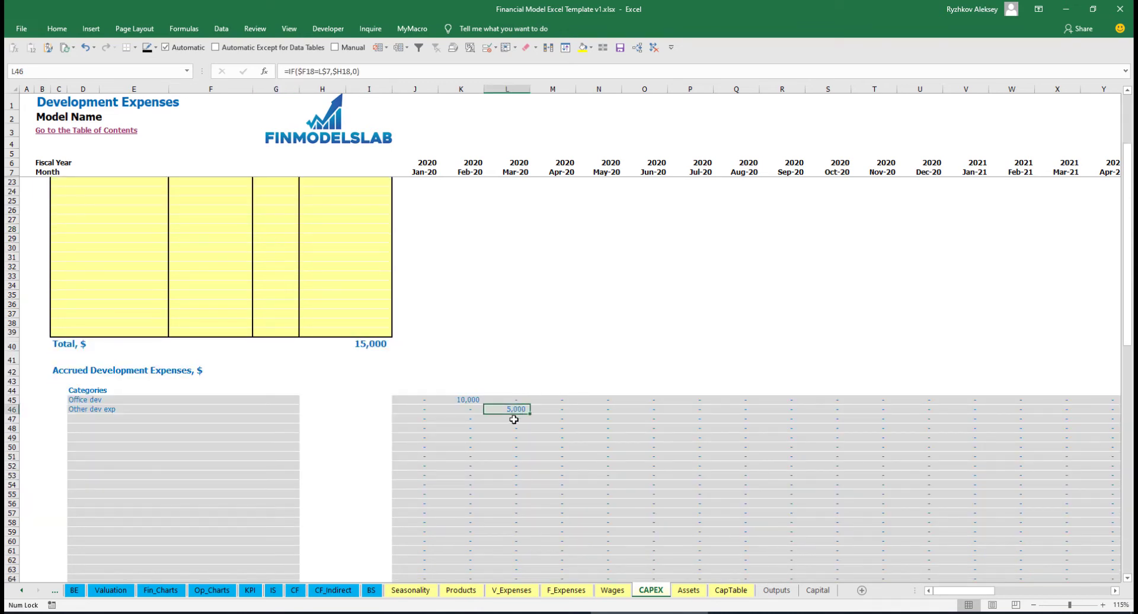
scroll(514, 415, "down", 10)
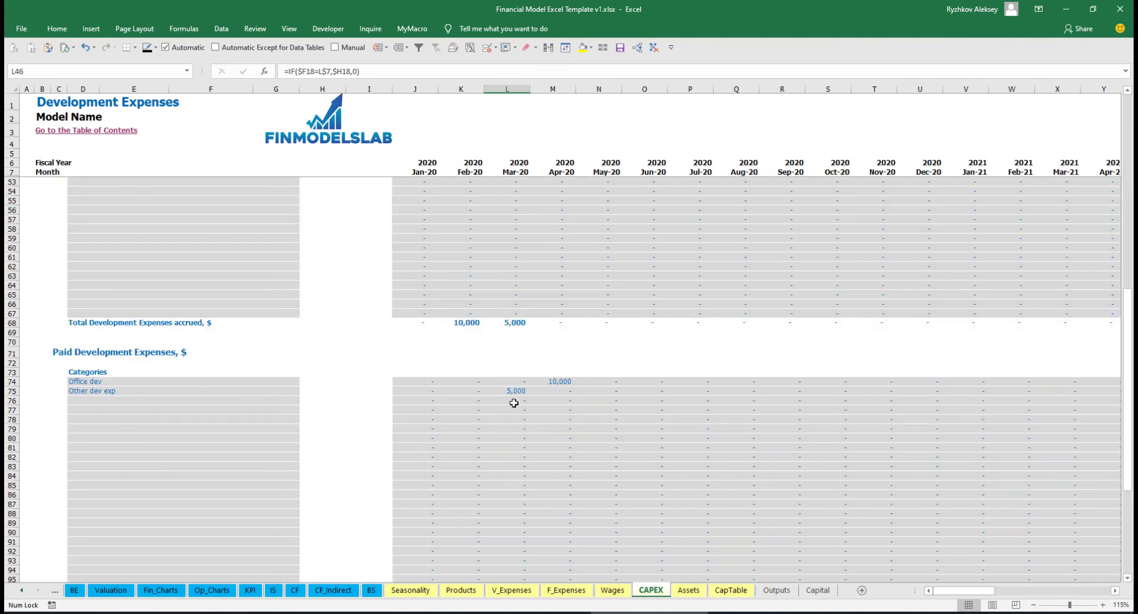
scroll(511, 392, "up", 13)
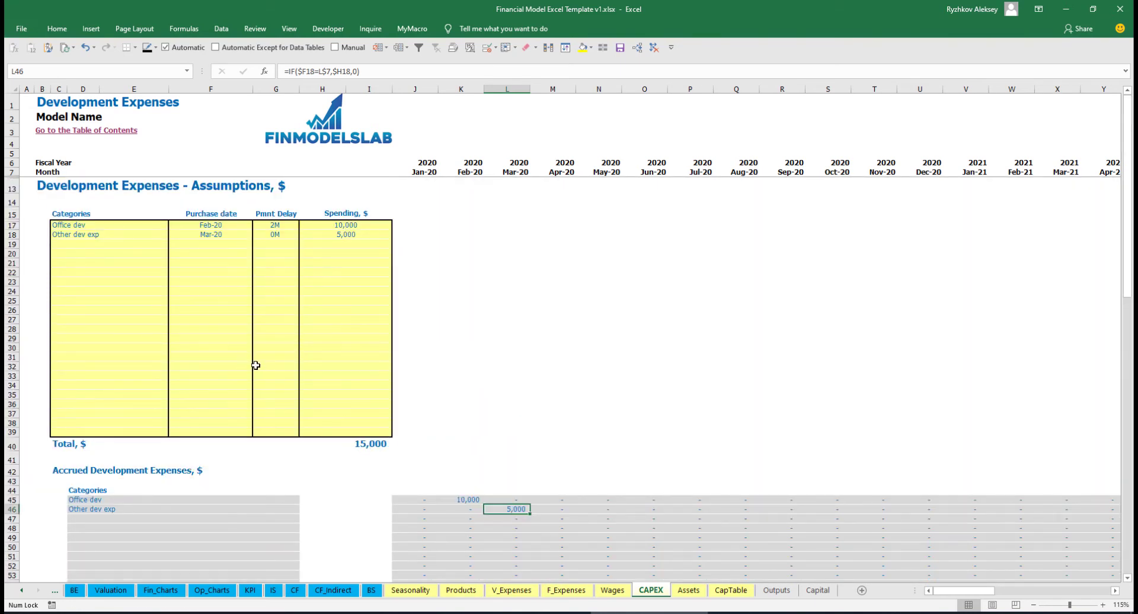
- On the Assets sheet, examine the Development Expenses depreciation, capital expenditure and closing net book value rows
left_click(688, 591)
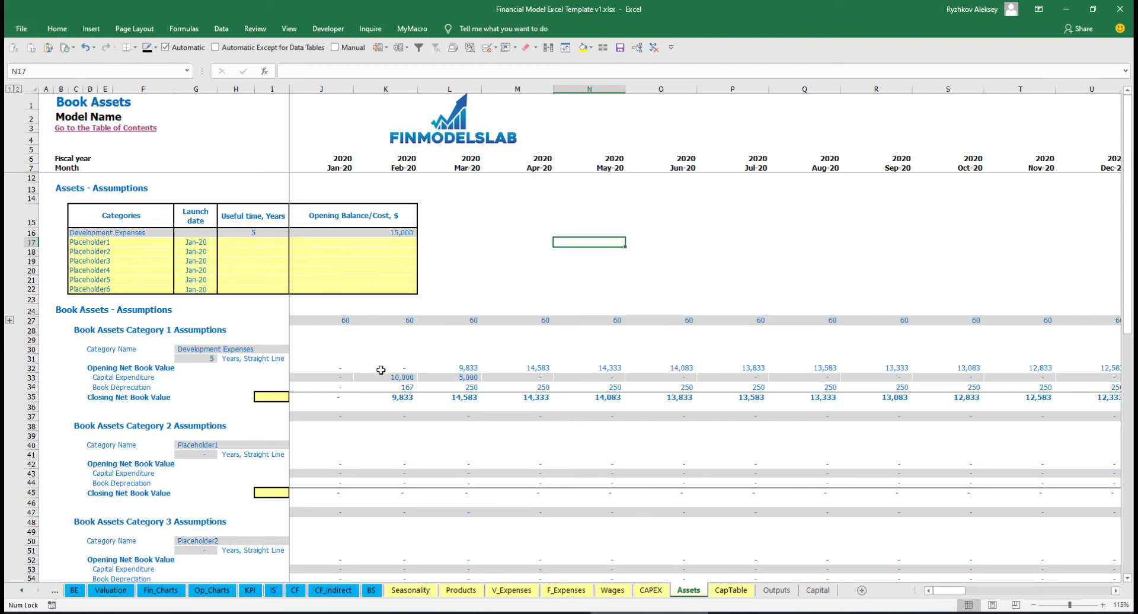
left_click(27, 386)
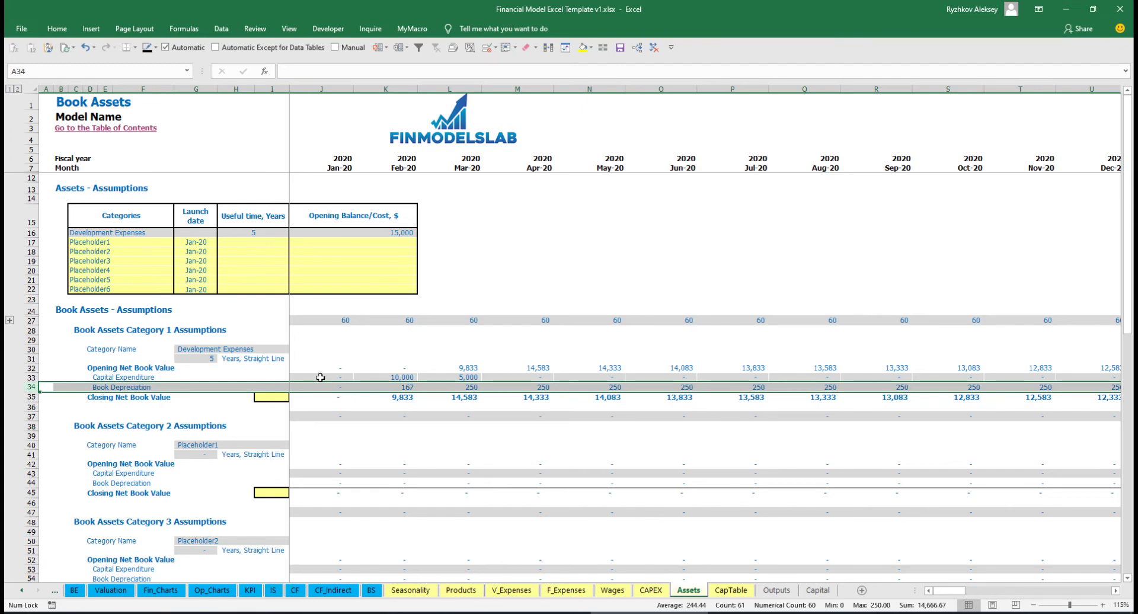
left_click_drag(320, 378, 574, 375)
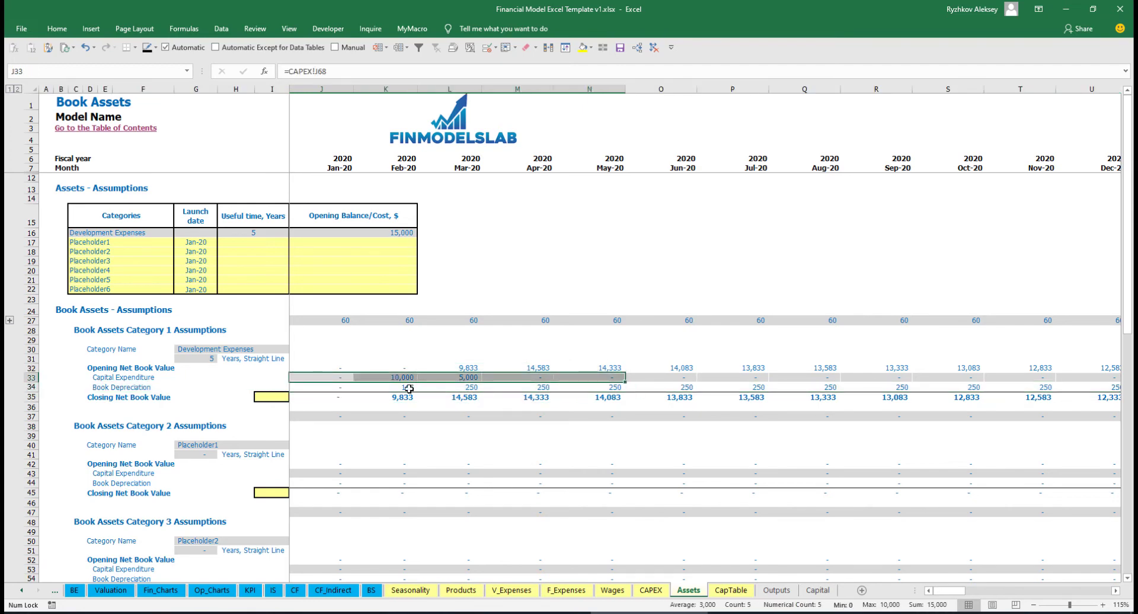
left_click_drag(339, 398, 633, 401)
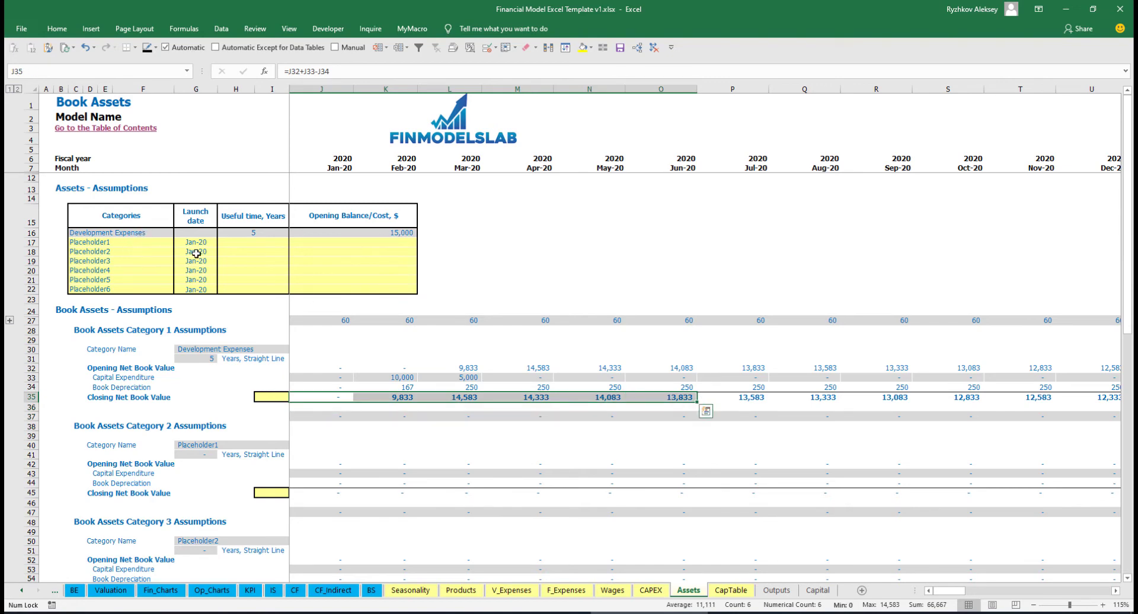
- Rename asset category Placeholder1 as Other assets, with a useful time of 10 years and an opening balance/cost of 25,000
left_click(135, 241)
type("Other assets")
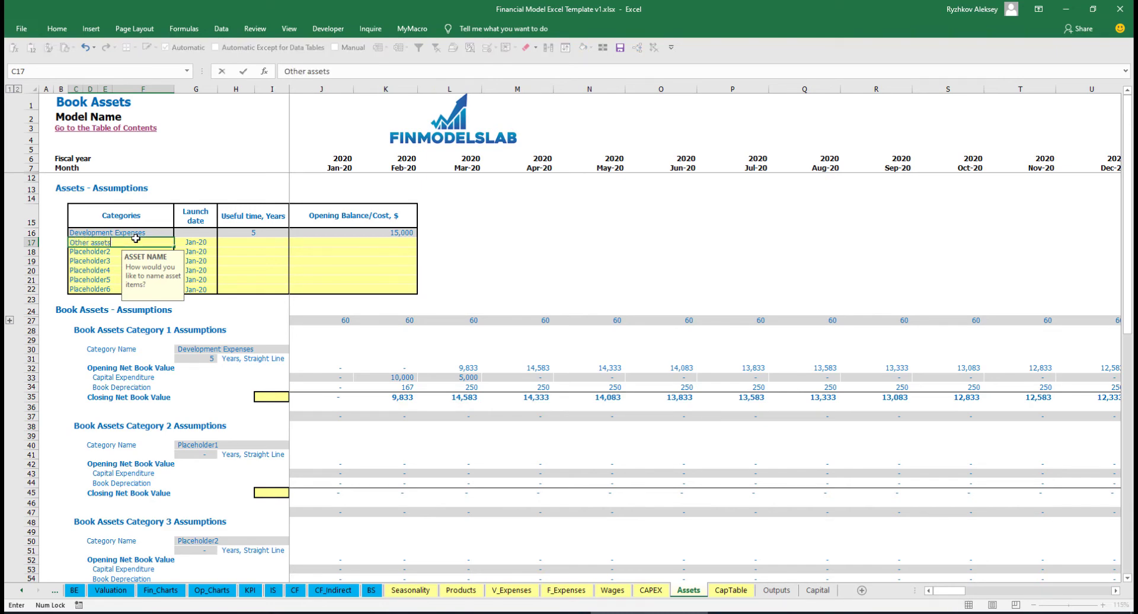
key("Return")
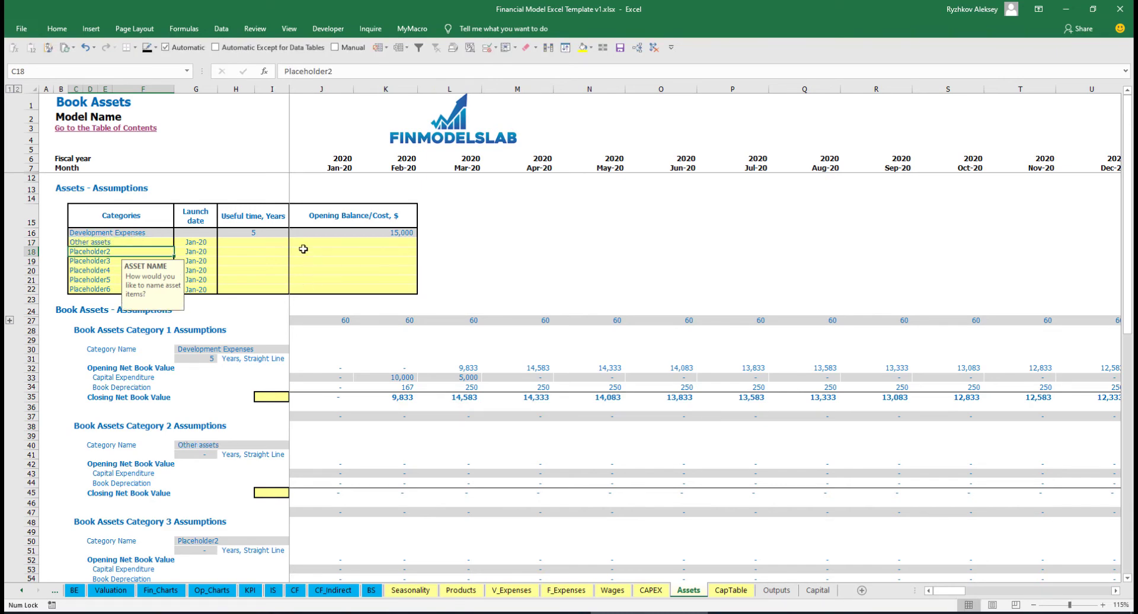
left_click(278, 241)
type("10")
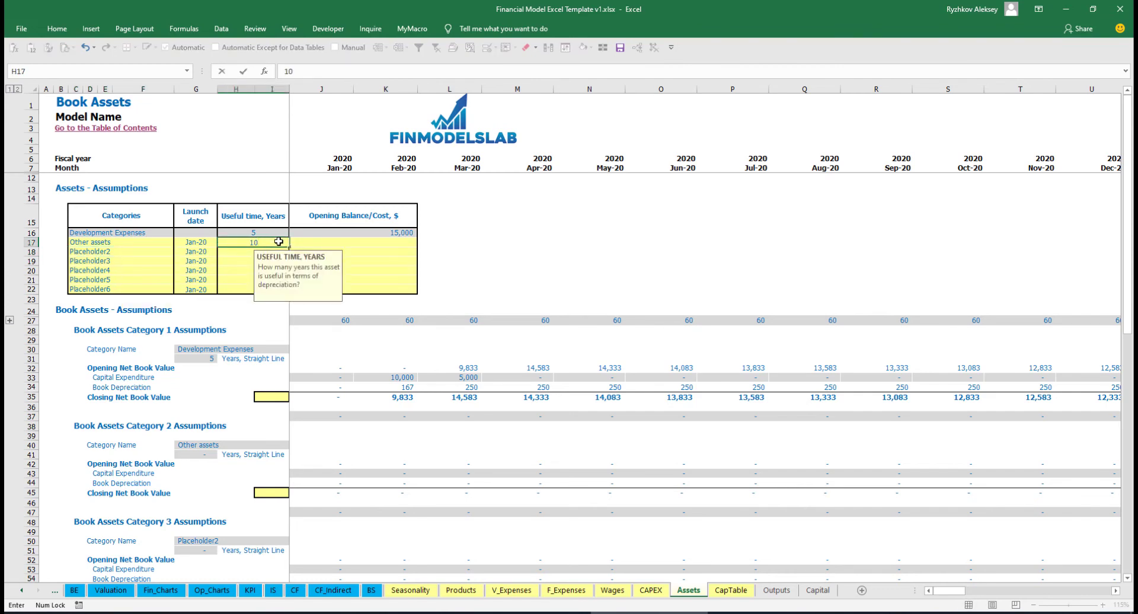
left_click(356, 244)
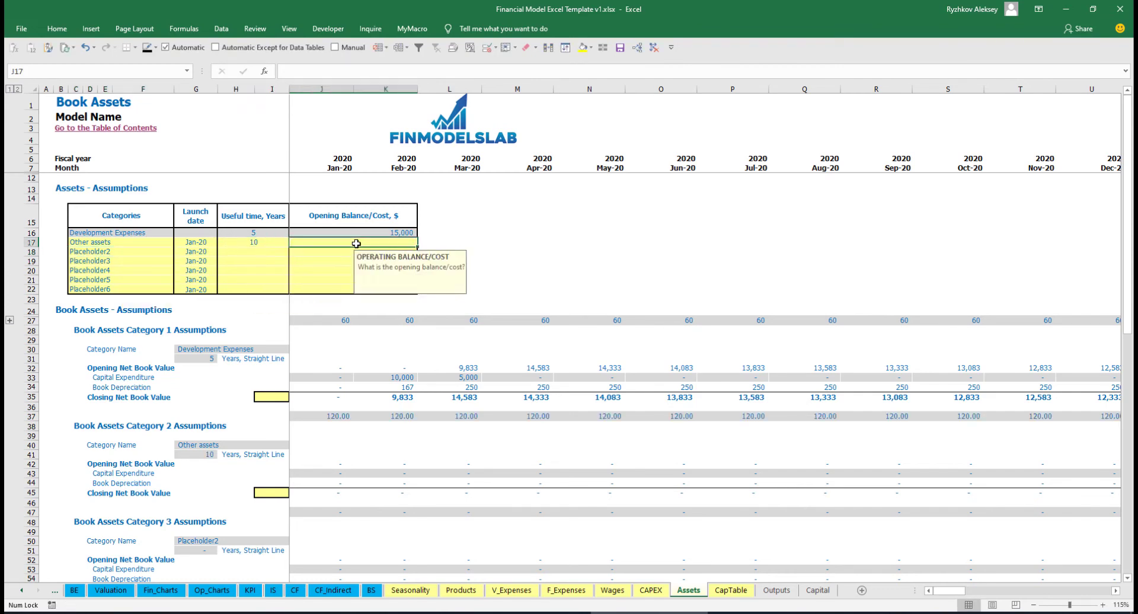
type("25,0")
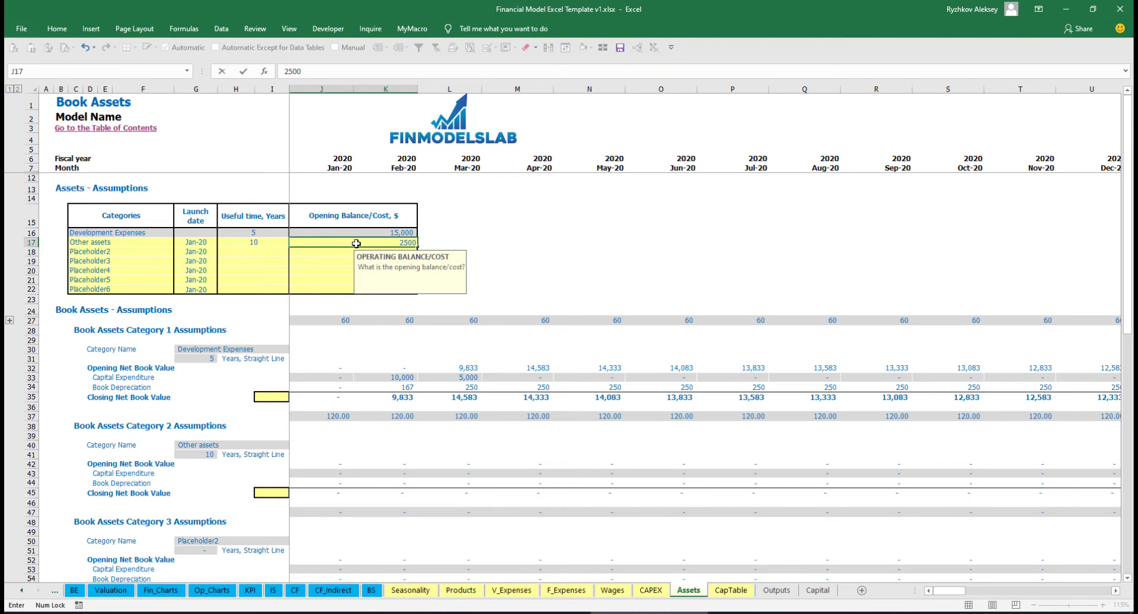
type("00")
- Set the launch date of Other assets to Apr-20
left_click(212, 244)
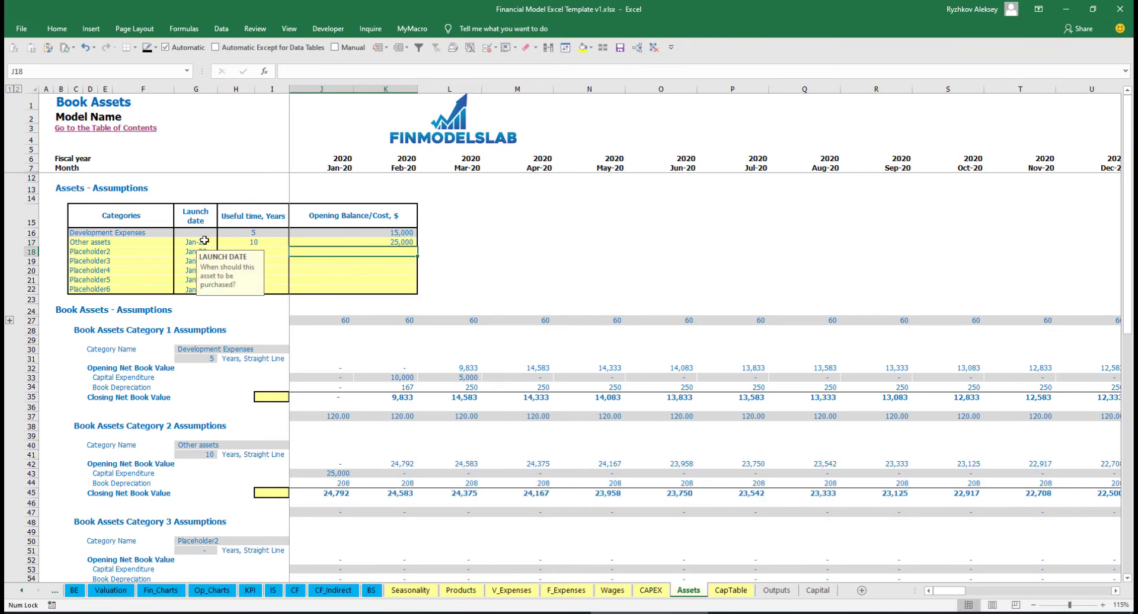
left_click(221, 243)
left_click(198, 285)
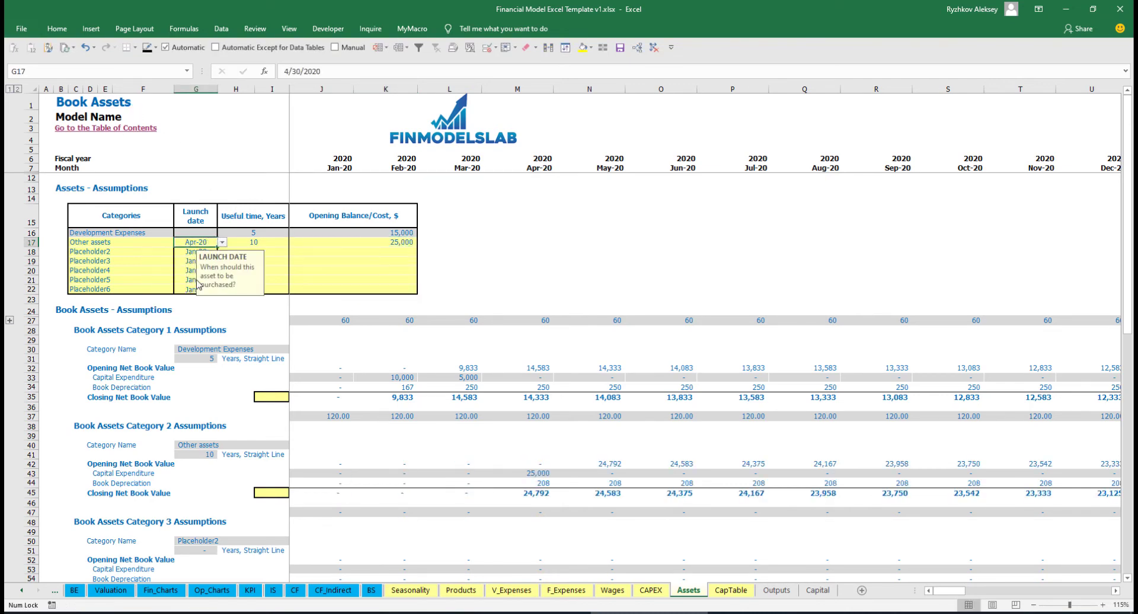
- Examine the Other assets capital expenditure, book depreciation and closing net book value from Apr-20 onward
left_click(543, 474)
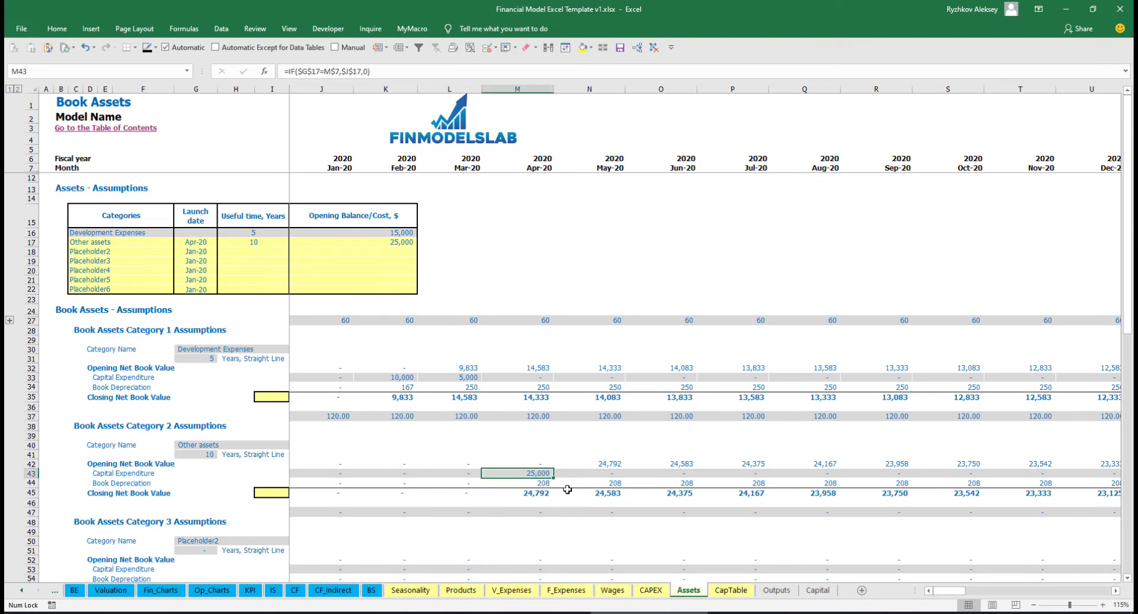
left_click_drag(544, 482, 735, 481)
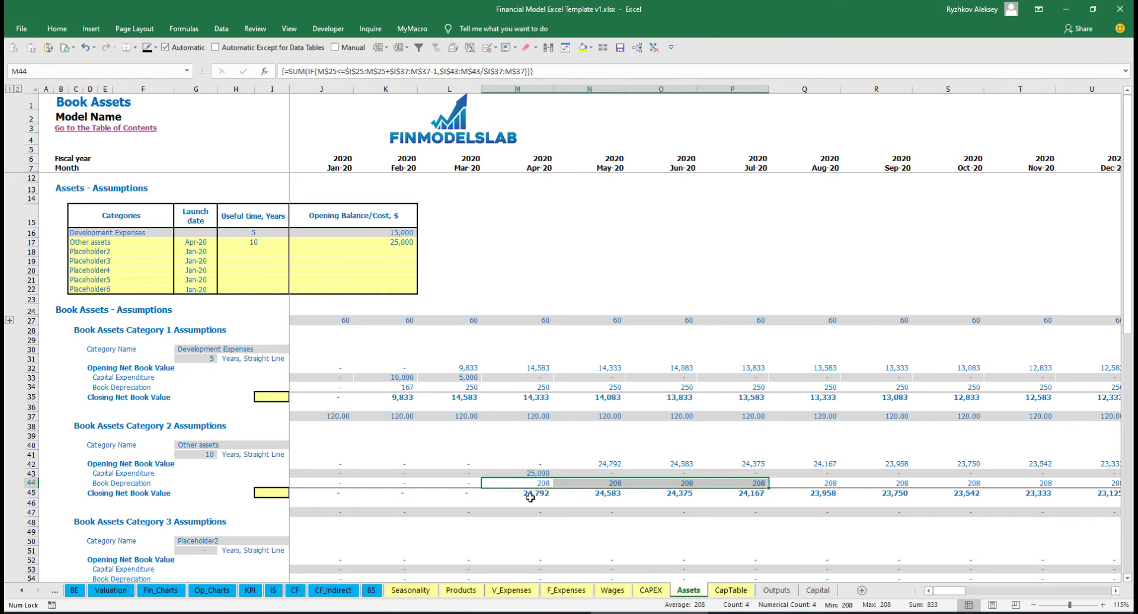
left_click_drag(533, 494, 780, 493)
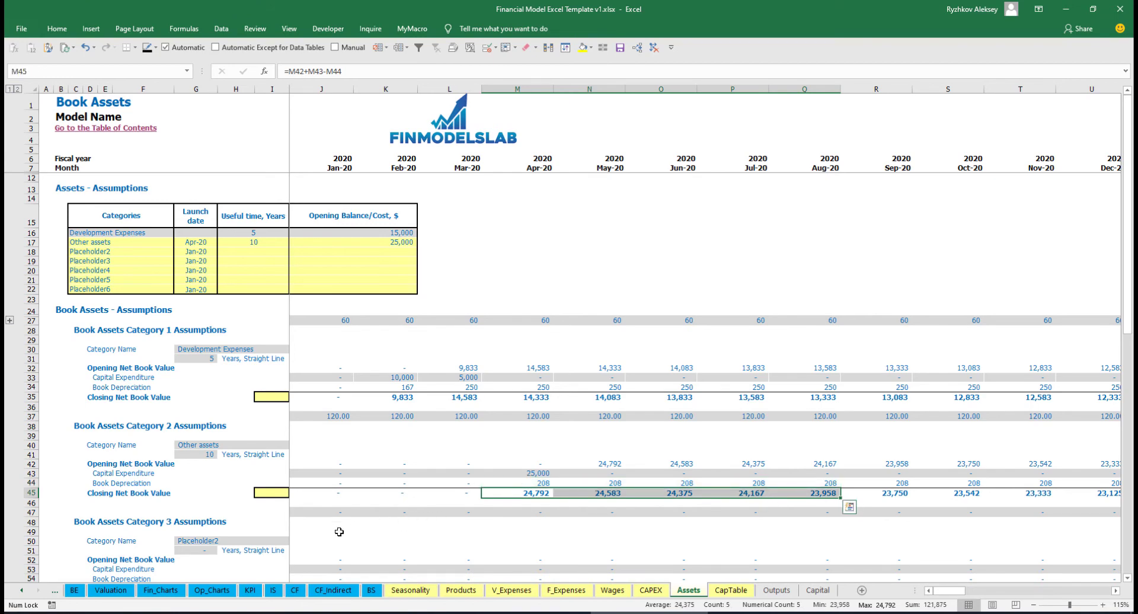
- Review the income statement and cash flow statement, and check the Fixed Assets, CAPEX Prepayment and CAPEX Payable rows on the balance sheet
left_click(274, 590)
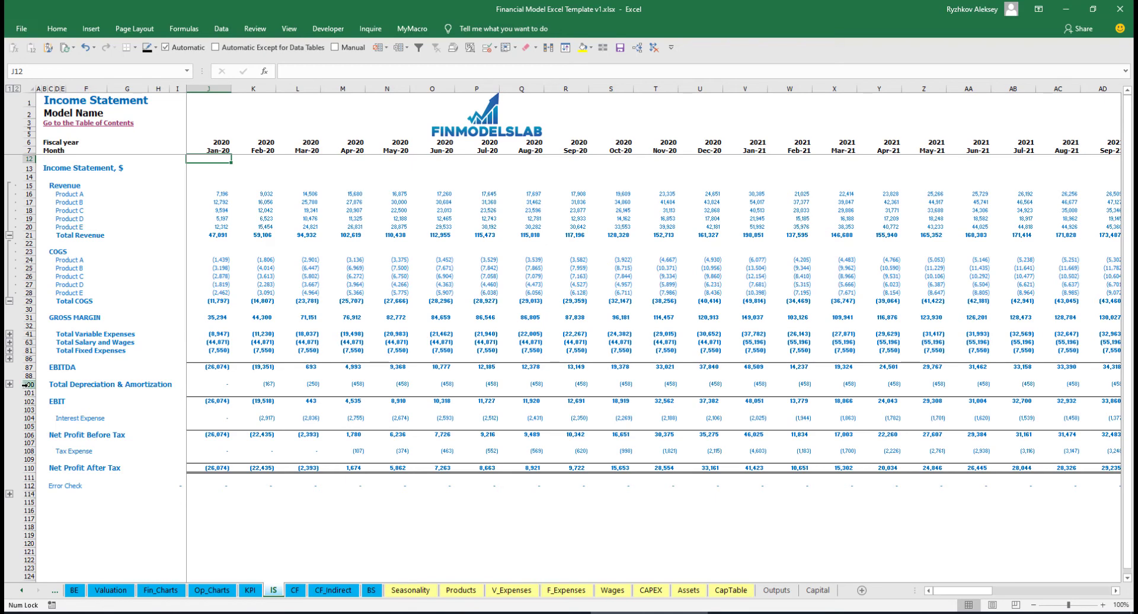
left_click(294, 590)
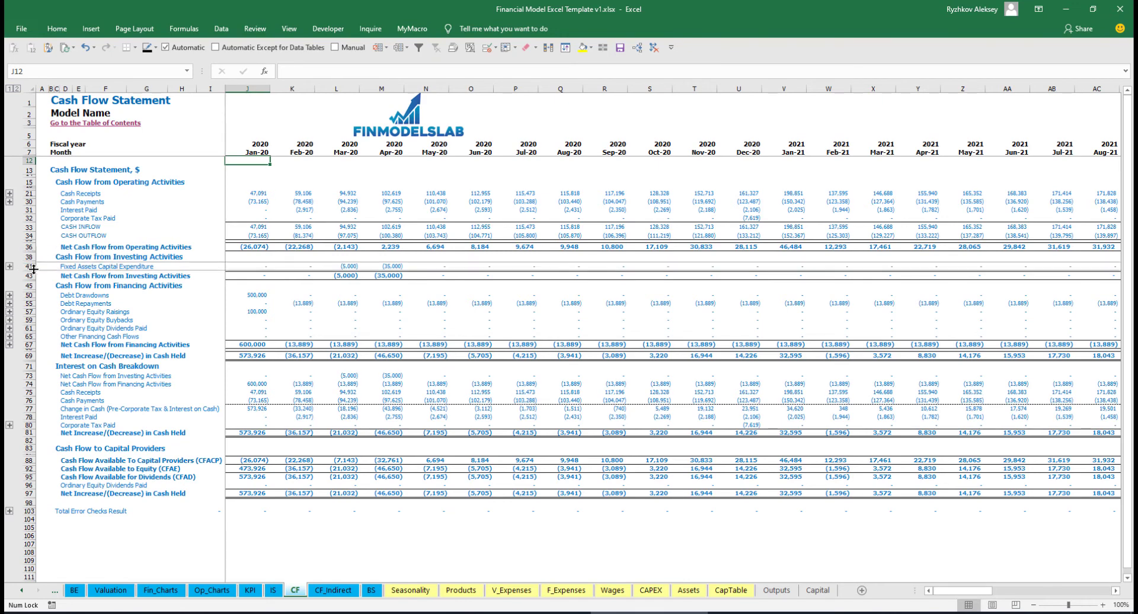
left_click(372, 590)
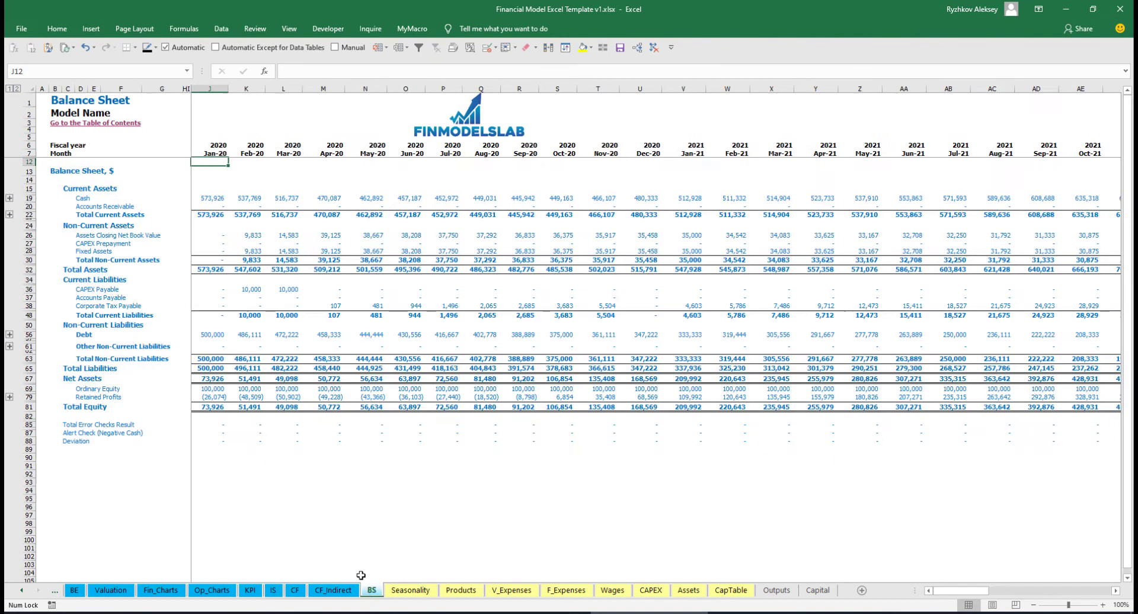
left_click(28, 251)
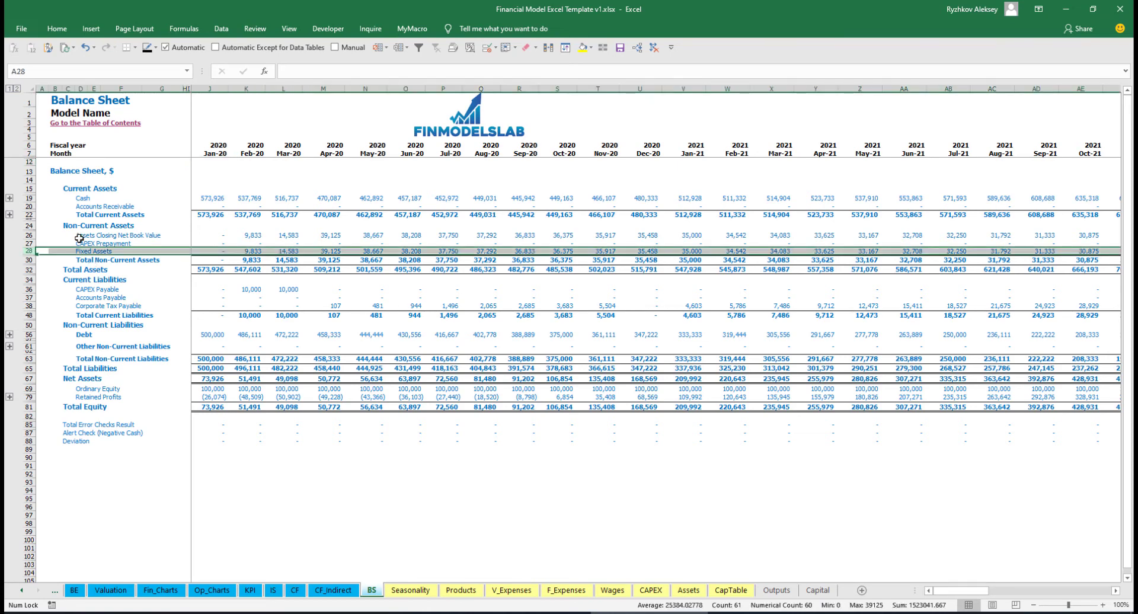
left_click(29, 243)
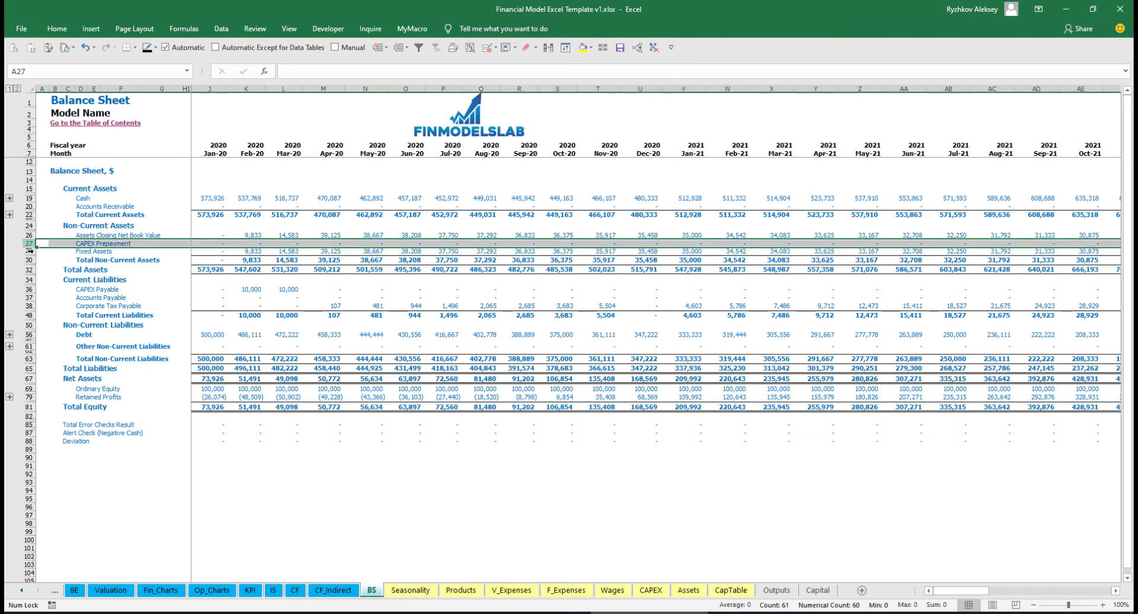
left_click(28, 289)
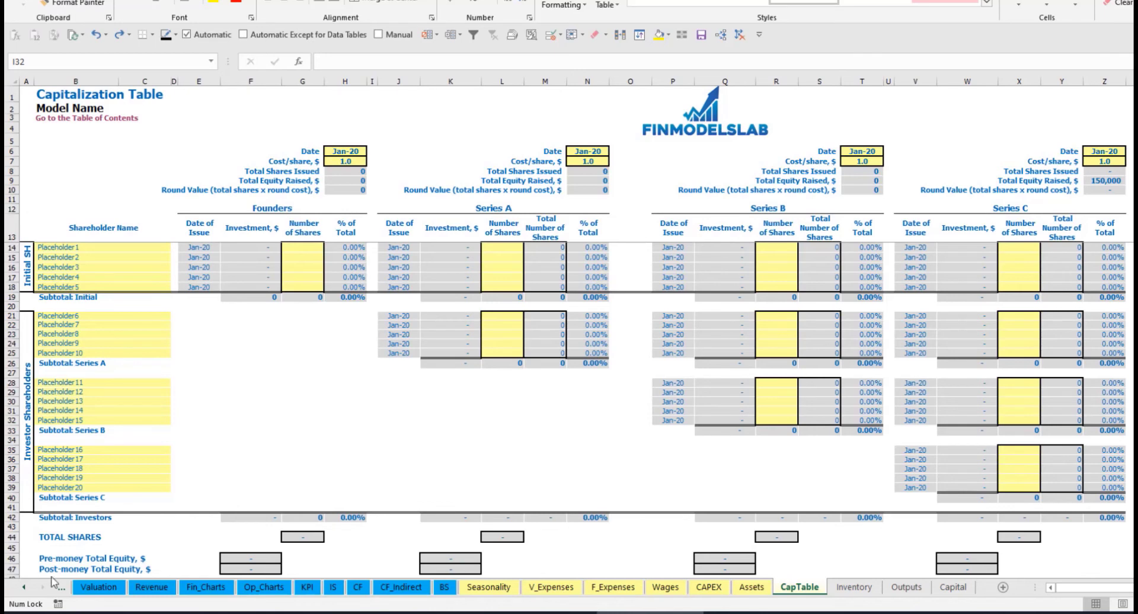
- In the capitalization table, name the first two initial shareholders Founder 1 and Founder 2
left_click(60, 246)
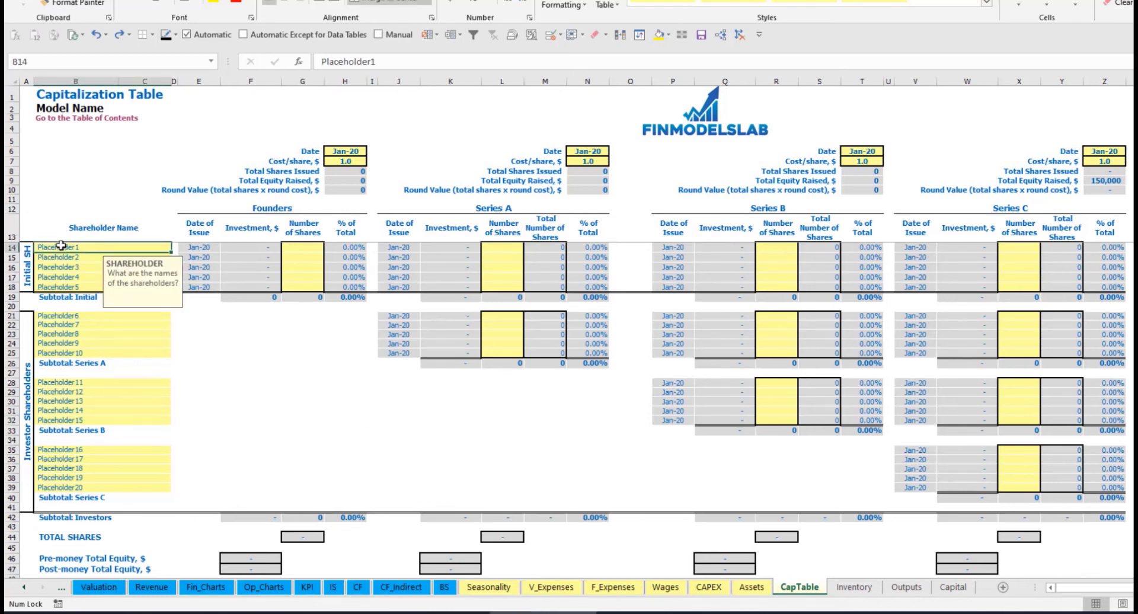
type("Founder 1")
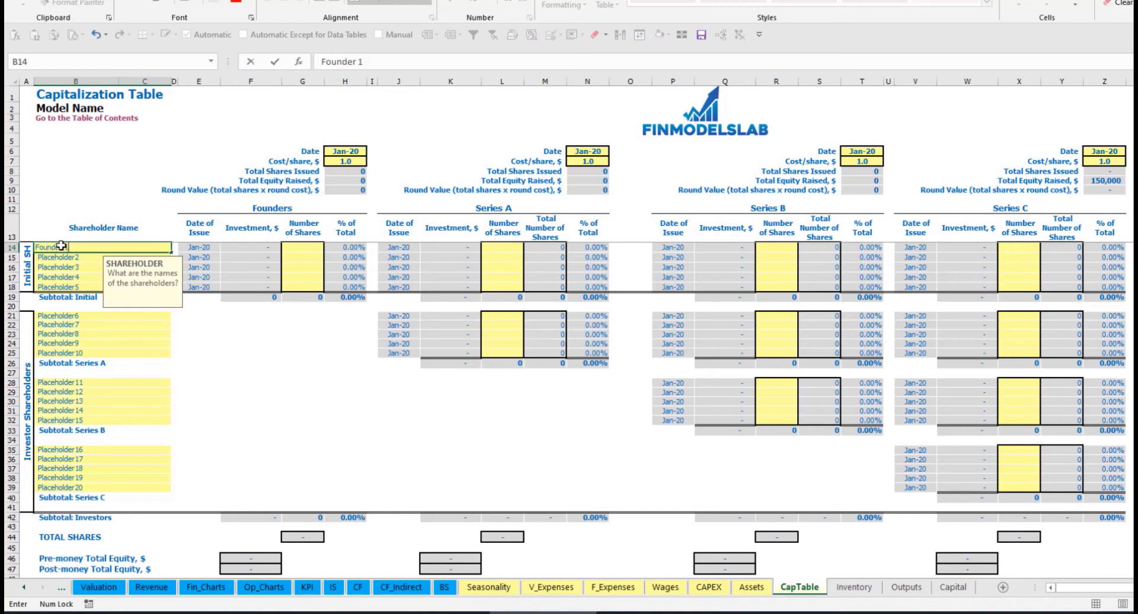
key("Return")
key("Up")
key("ctrl+c")
key("Down")
key("ctrl+v")
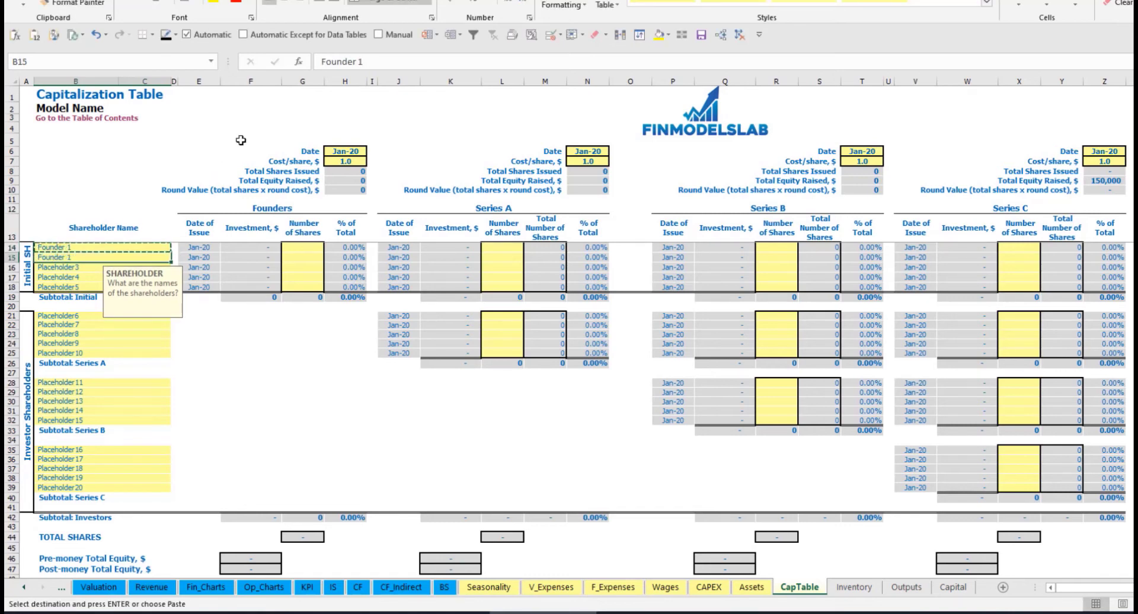
left_click(378, 61)
key("BackSpace")
type("2")
key("Return")
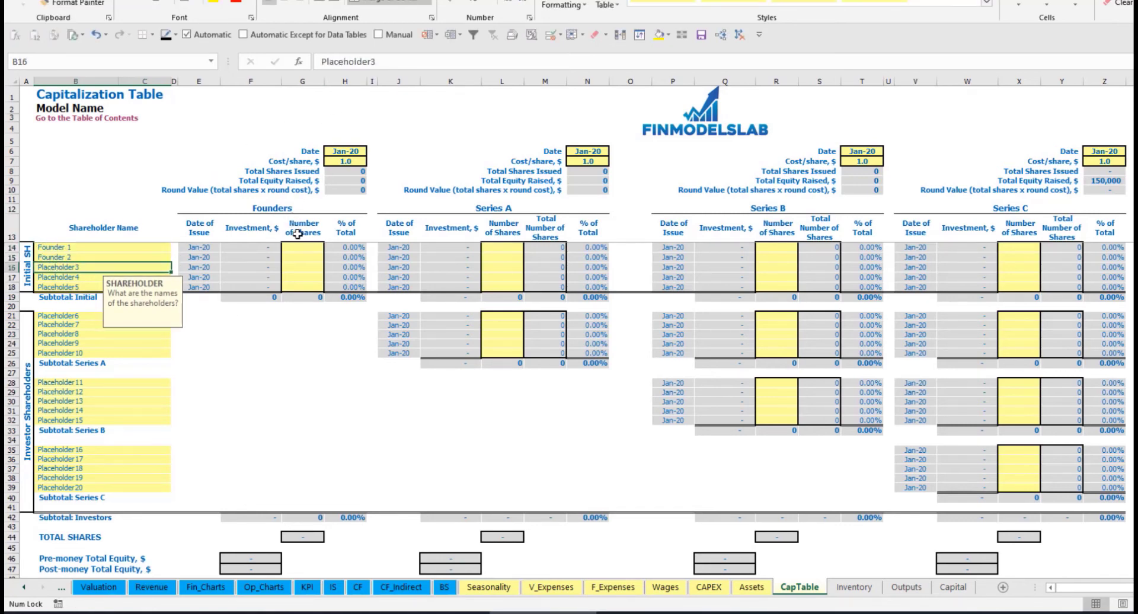
key("Up")
key("Up")
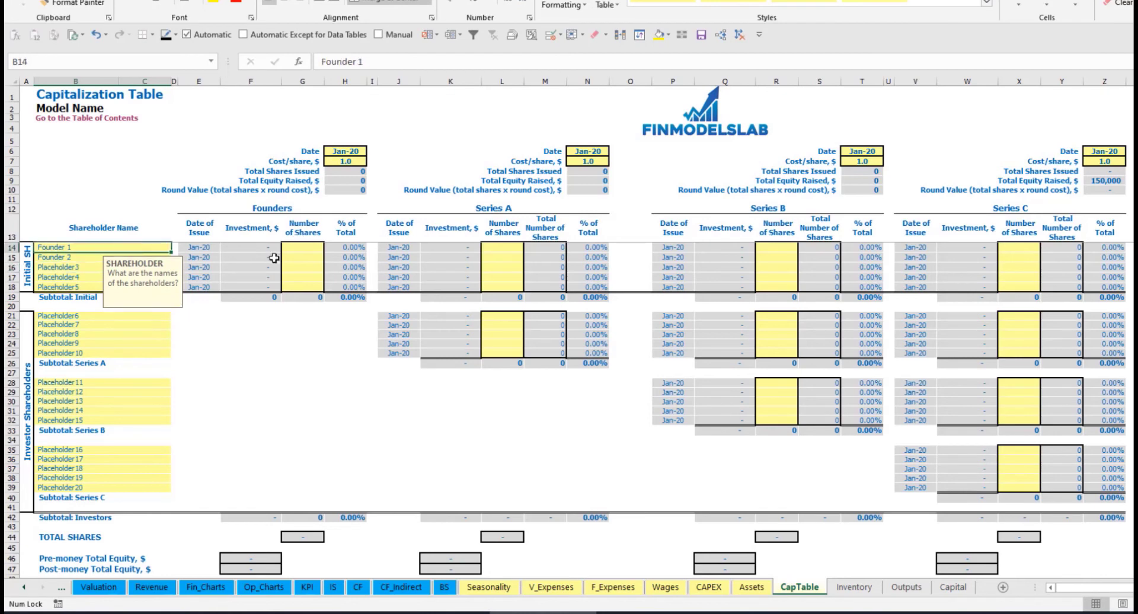
- Enter the founders' round share counts as 10,000 for Founder 1 and 20,000 for Founder 2
left_click(304, 246)
type("10000")
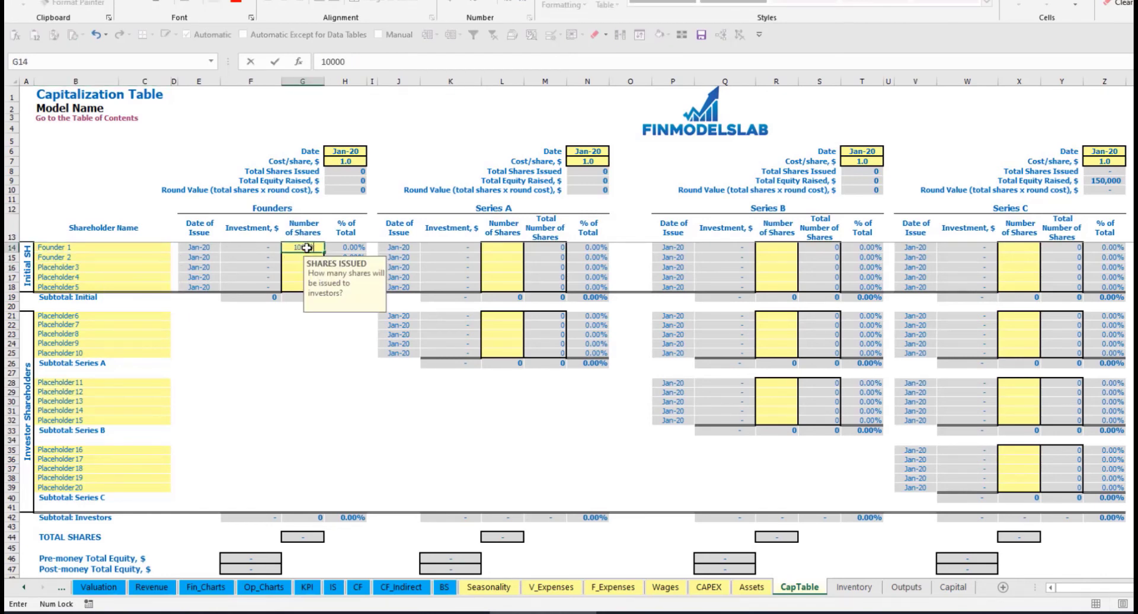
key("Return")
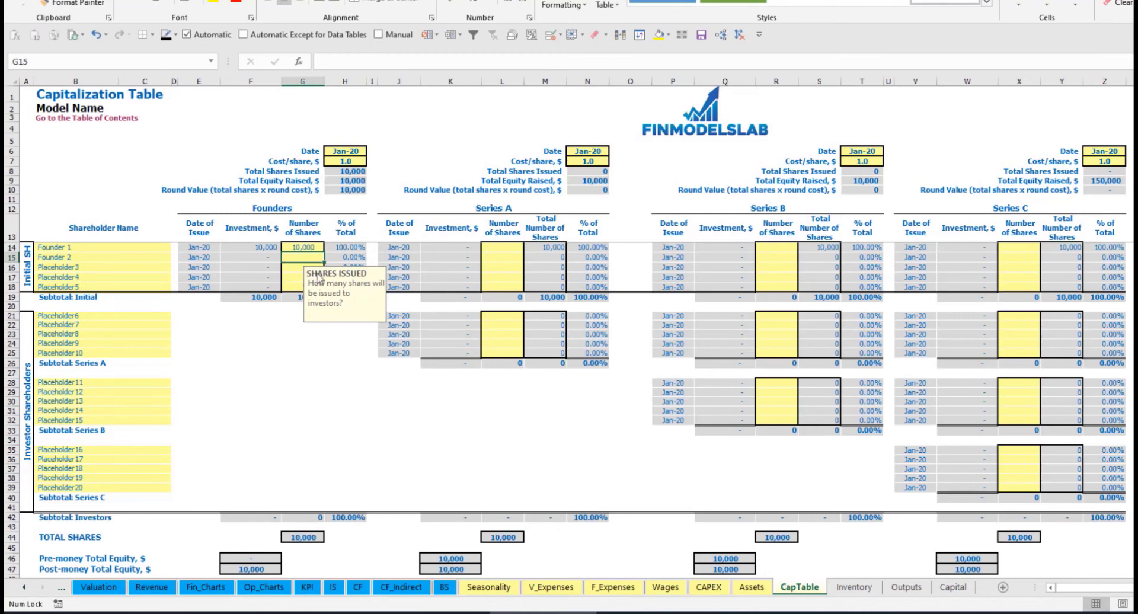
type("20")
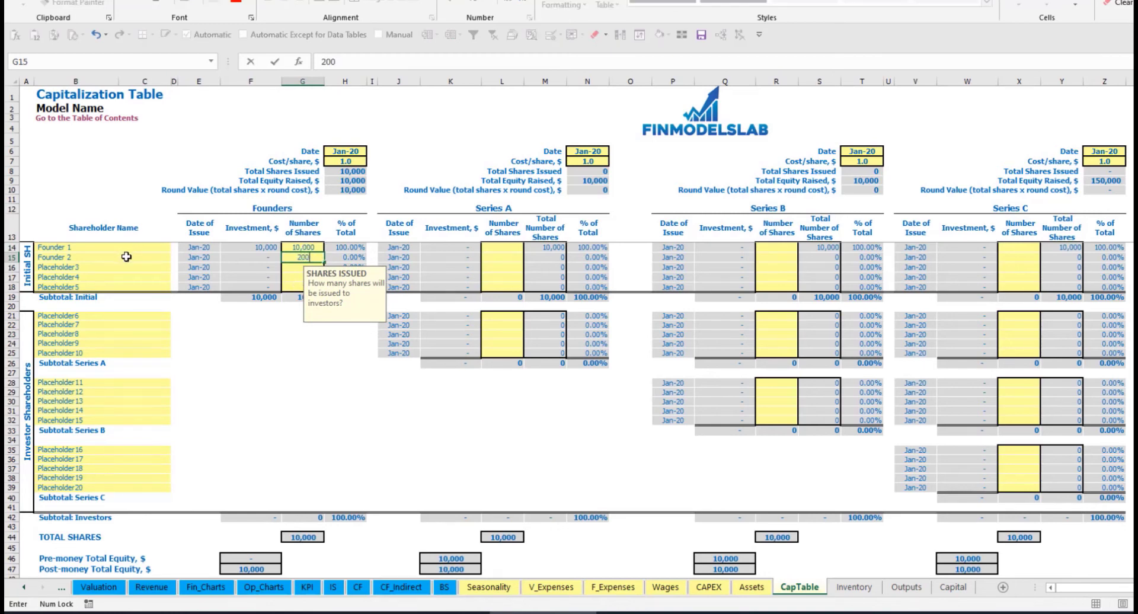
- Set the Founders round's cost per share to 2.0 and its date to Feb-20
left_click(340, 153)
left_click(335, 163)
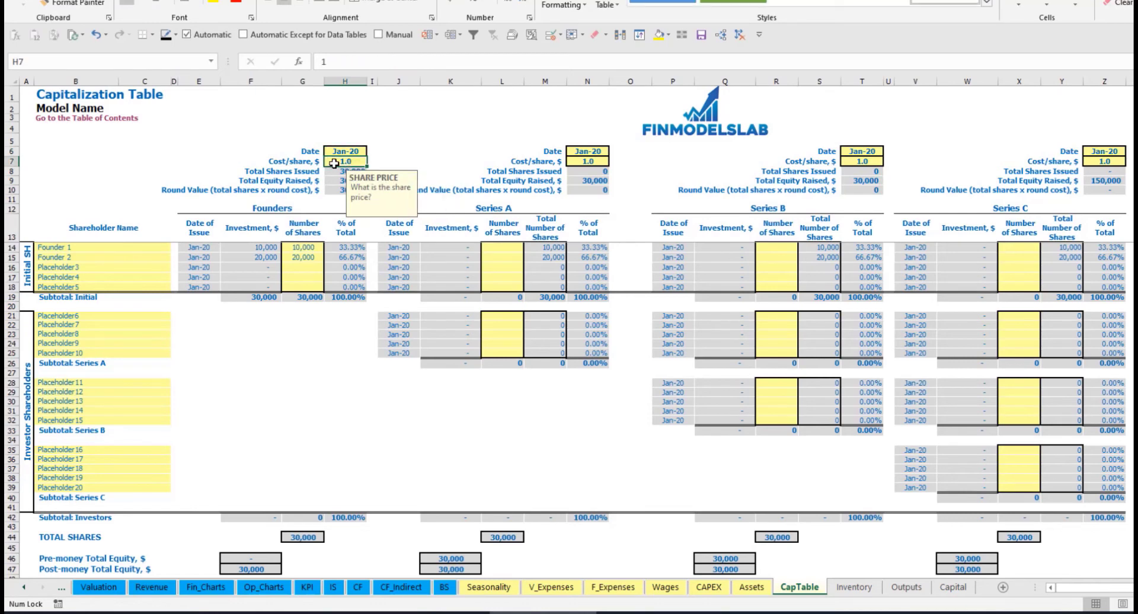
type("2")
key("Return")
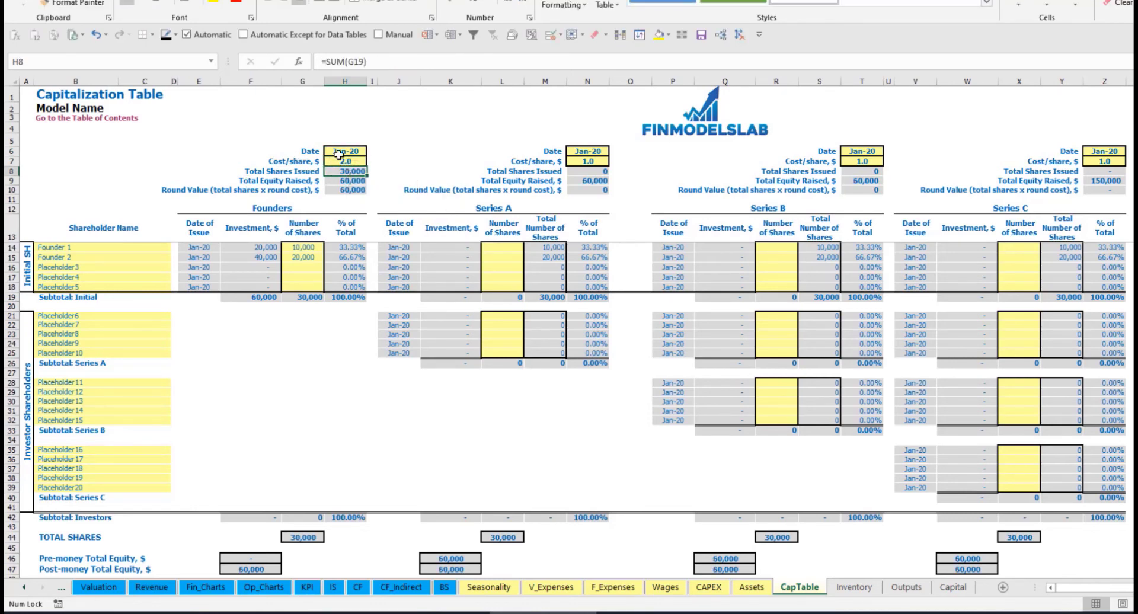
left_click(362, 150)
left_click(372, 151)
left_click(341, 169)
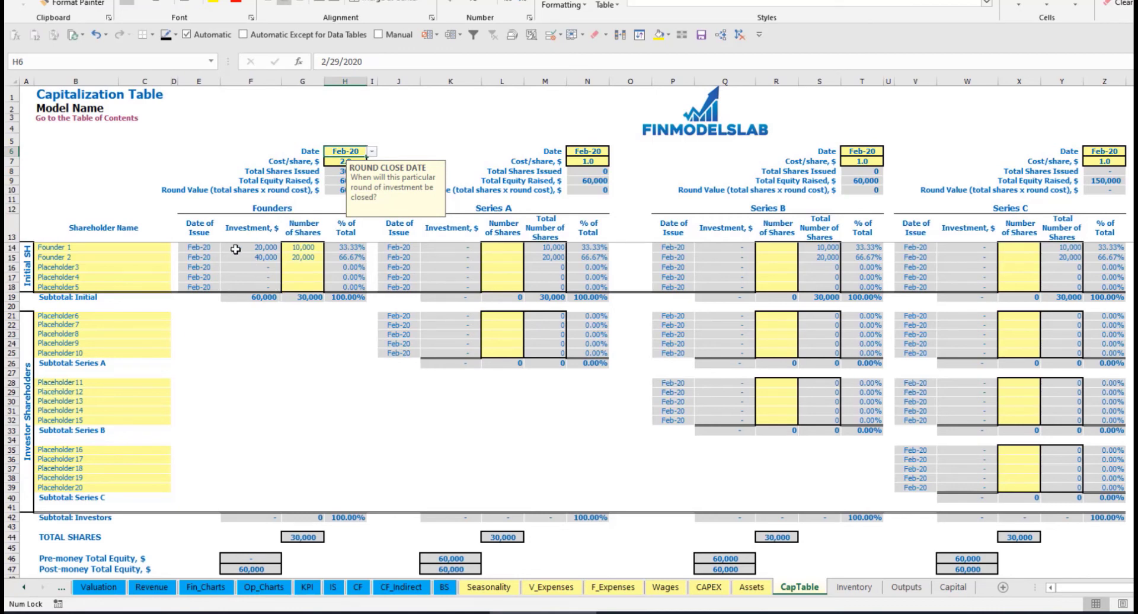
- Examine the founders' investment amounts, initial subtotal, post-money total equity and Founder 1's percentage of total
left_click(258, 249)
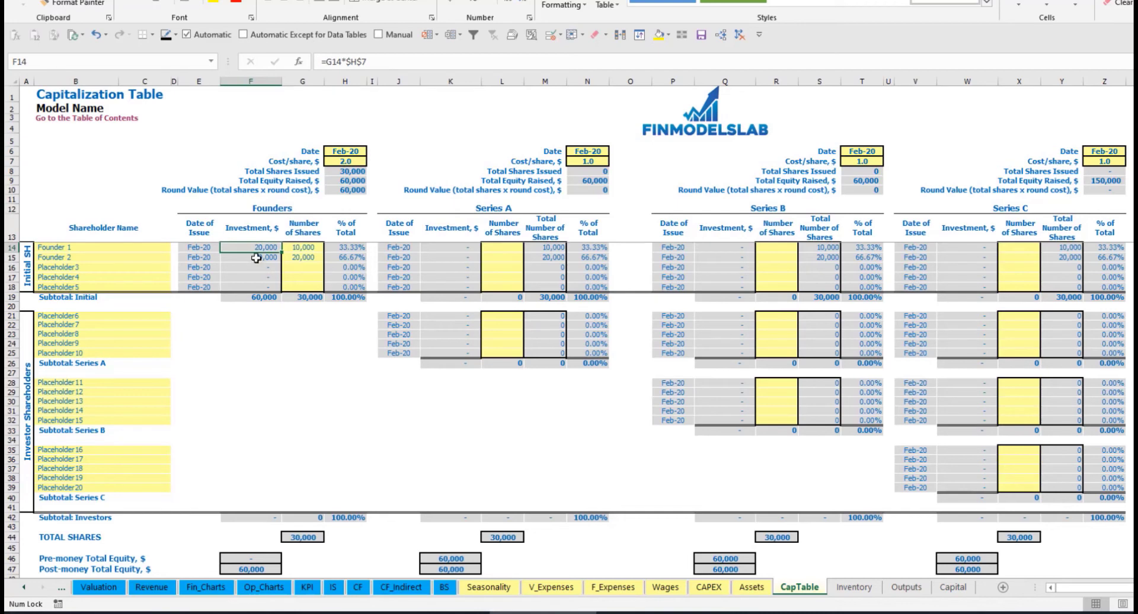
left_click(256, 258)
left_click(256, 297)
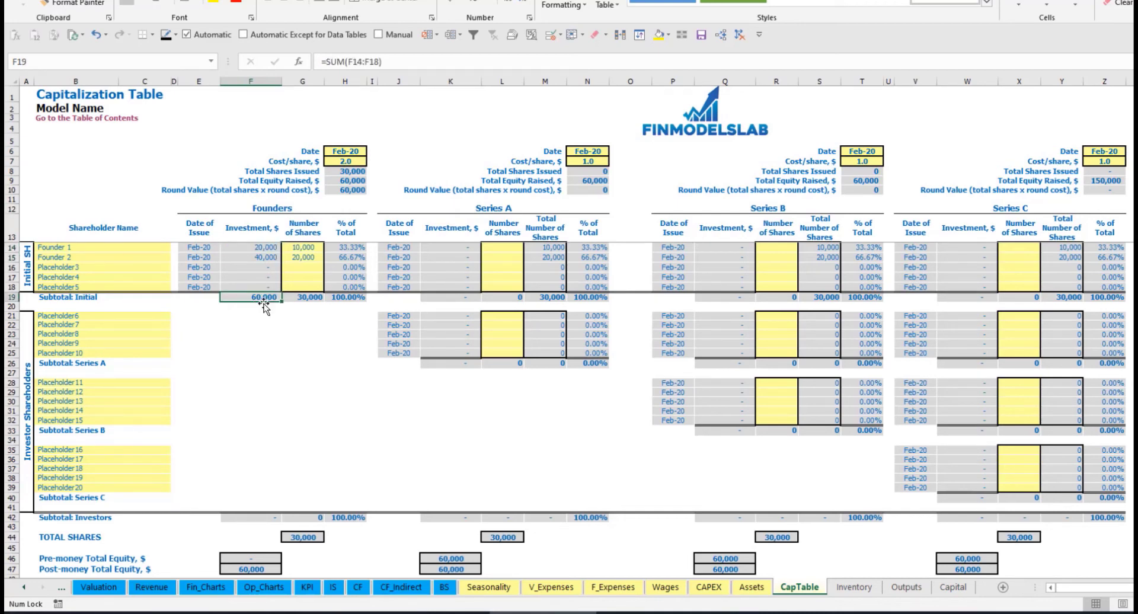
left_click(12, 569)
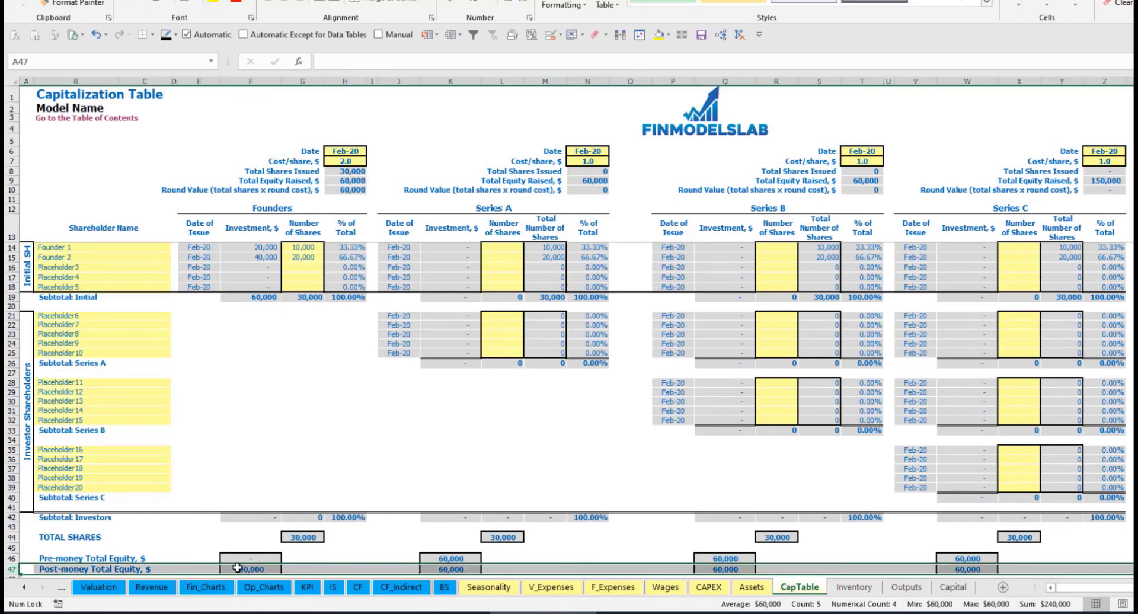
left_click(354, 247)
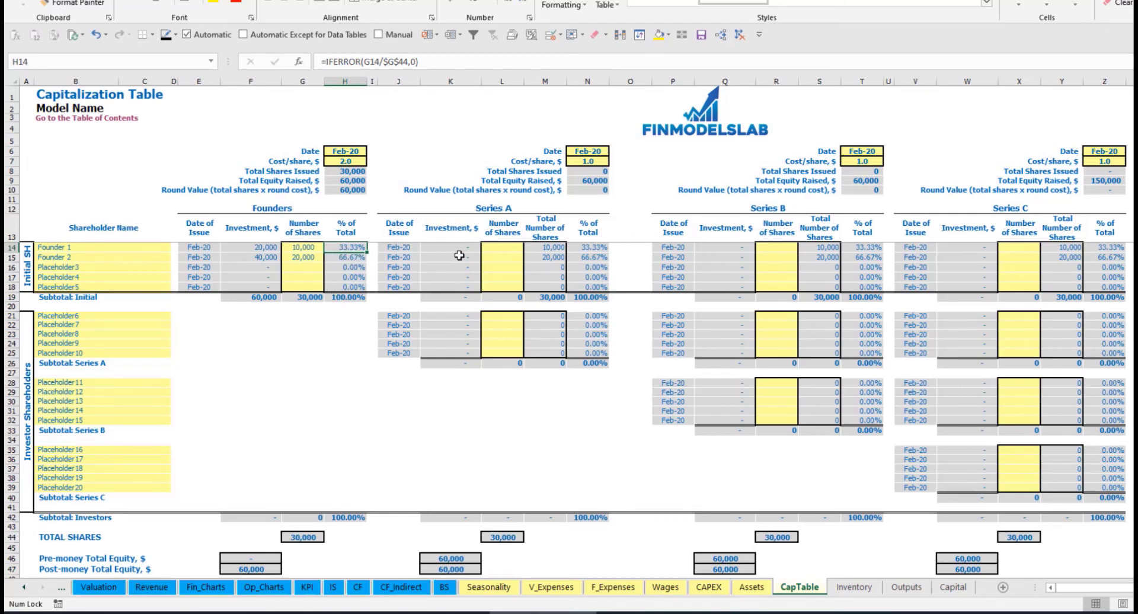
- Name the first Series A investor shareholder Investor 1
left_click(139, 318)
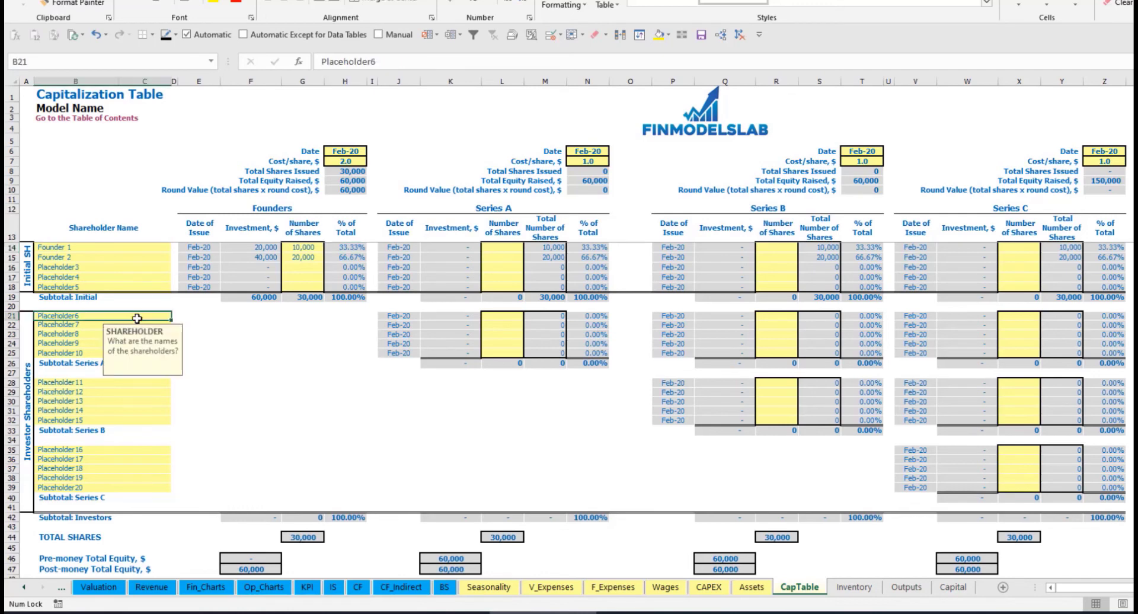
left_click(517, 212)
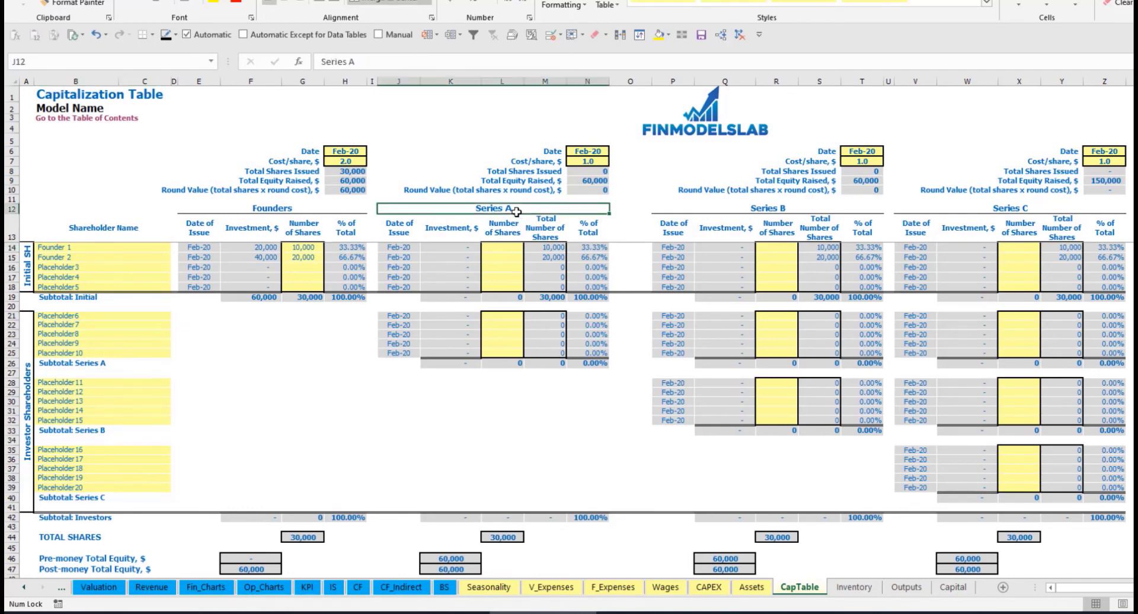
left_click(84, 319)
type("Inv")
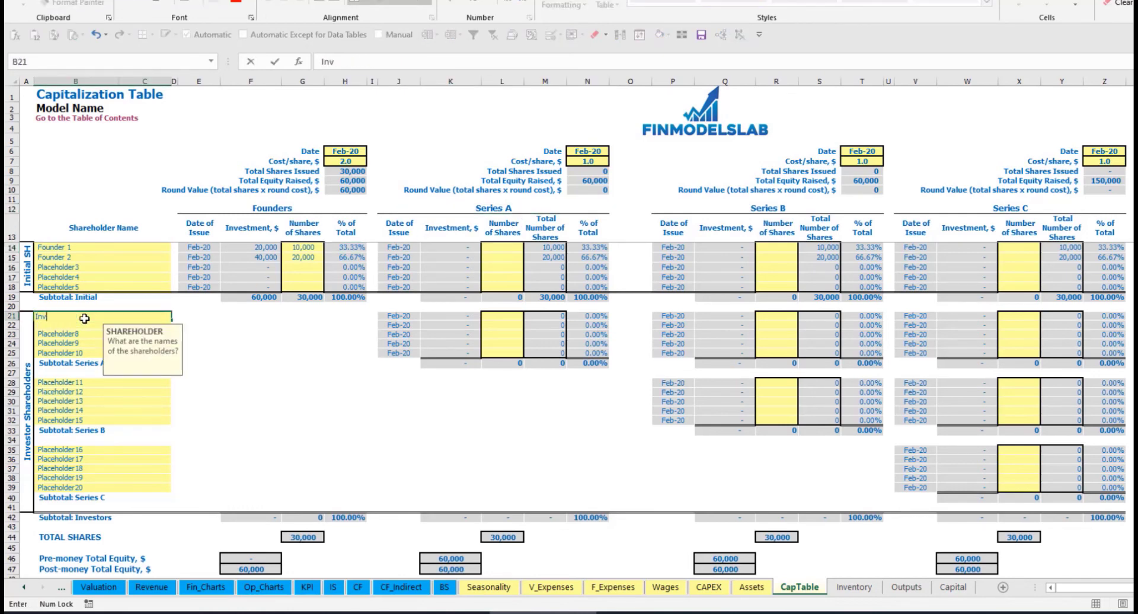
type("estor 1")
key("Return")
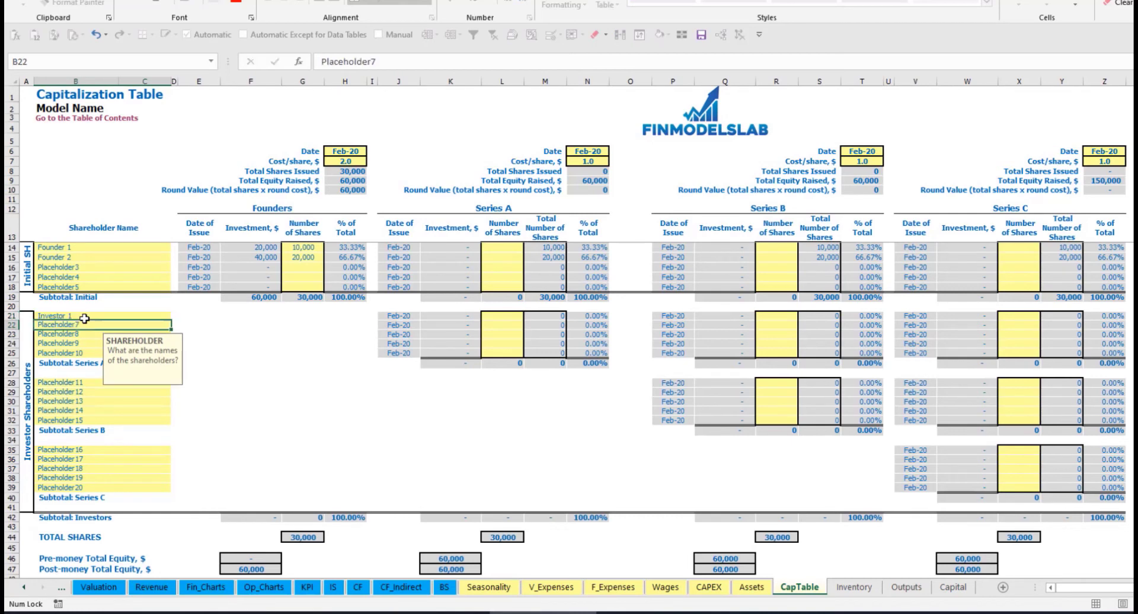
- Set the Series A round's date to May-20 and its cost per share to 5.0
left_click(596, 149)
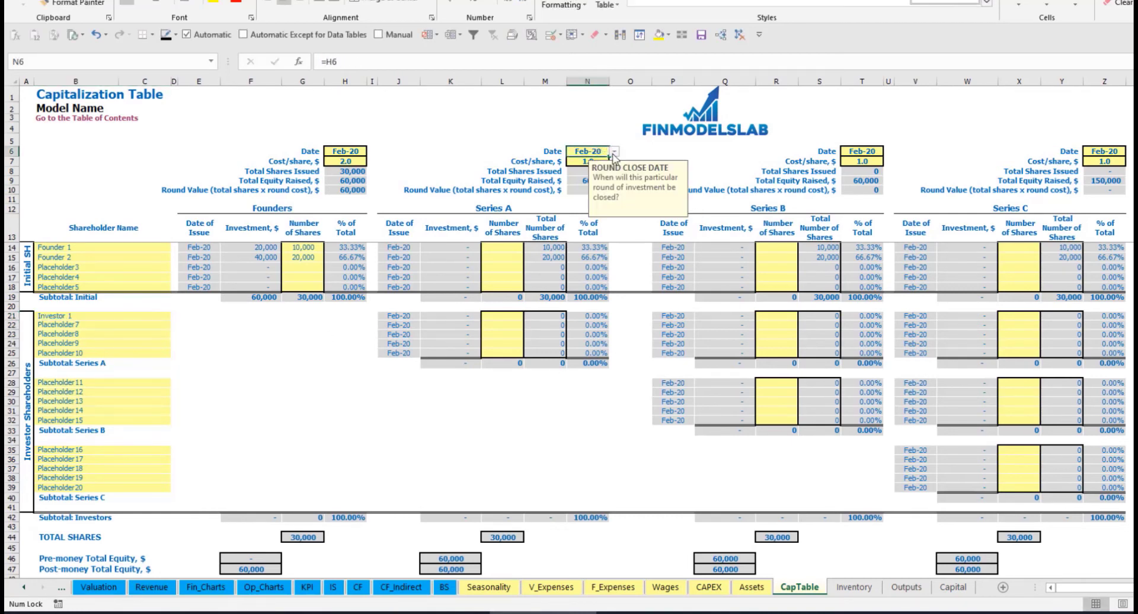
left_click(615, 153)
left_click(584, 189)
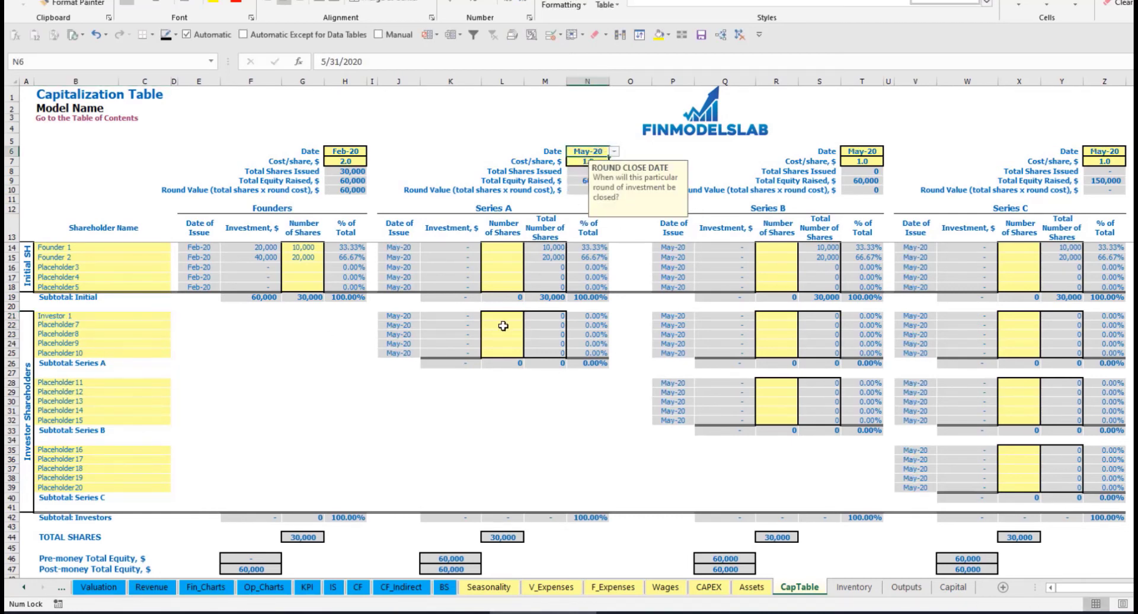
left_click(583, 160)
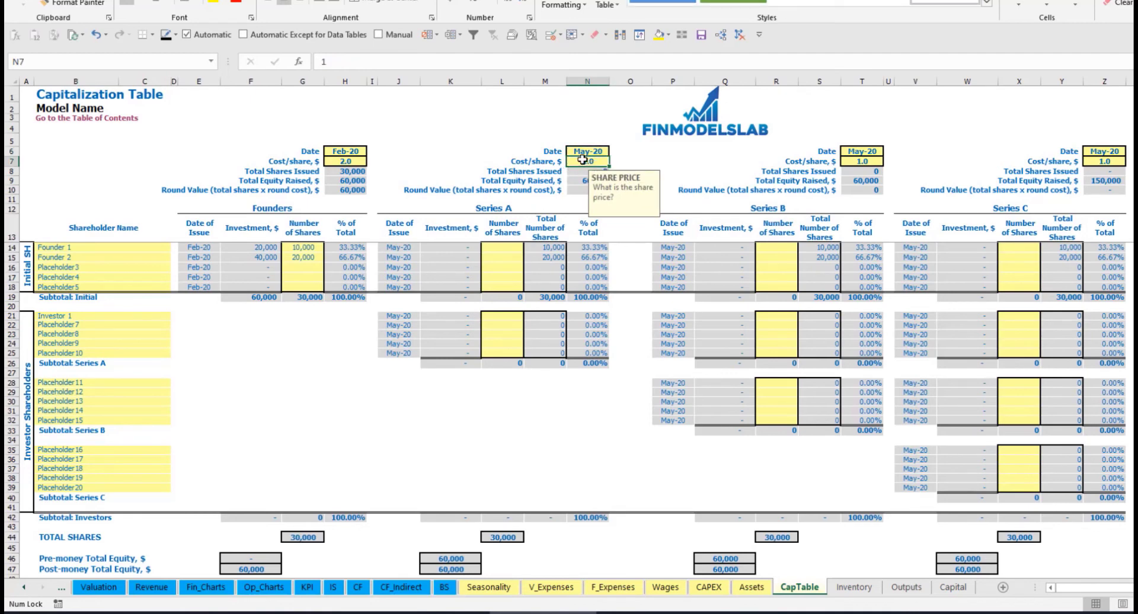
type("5")
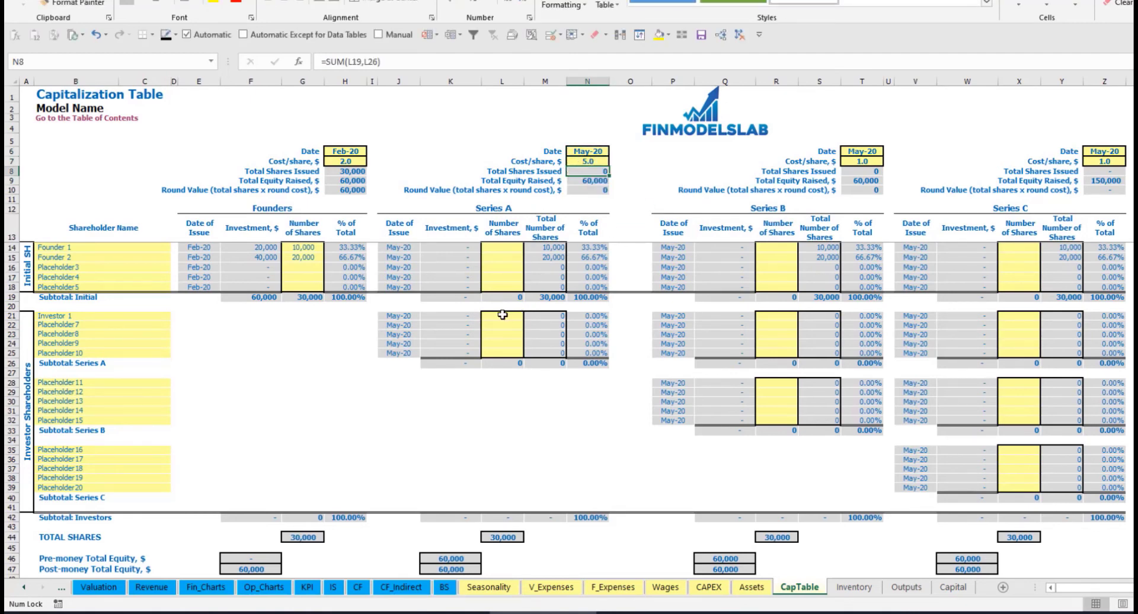
- Enter 1,000 as the number of Series A shares issued to Investor 1
left_click(503, 315)
type("1,00")
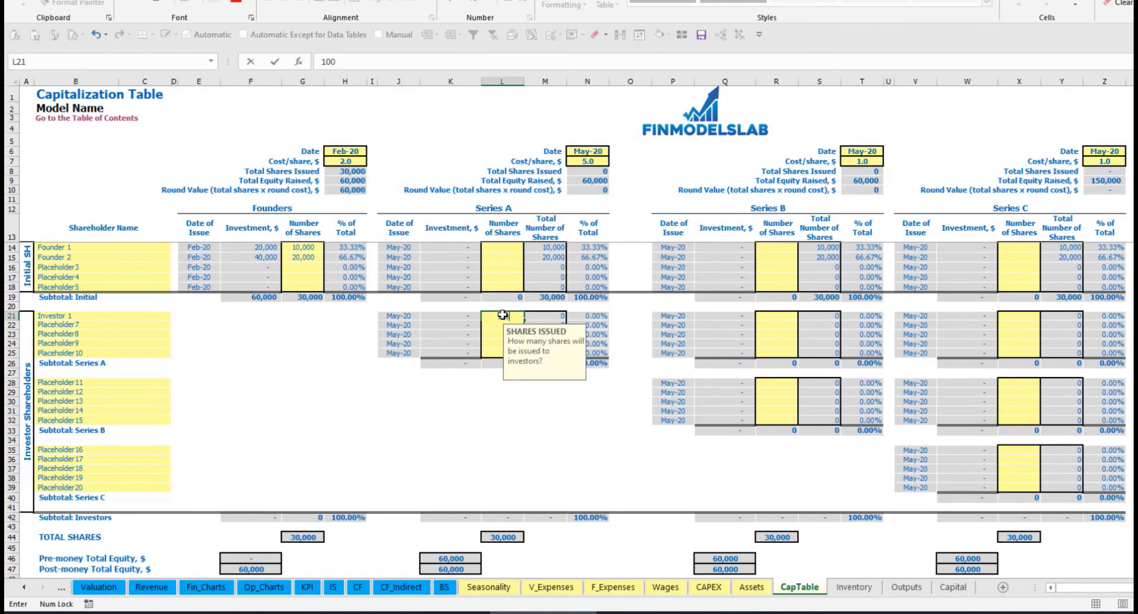
type("0")
left_click(450, 410)
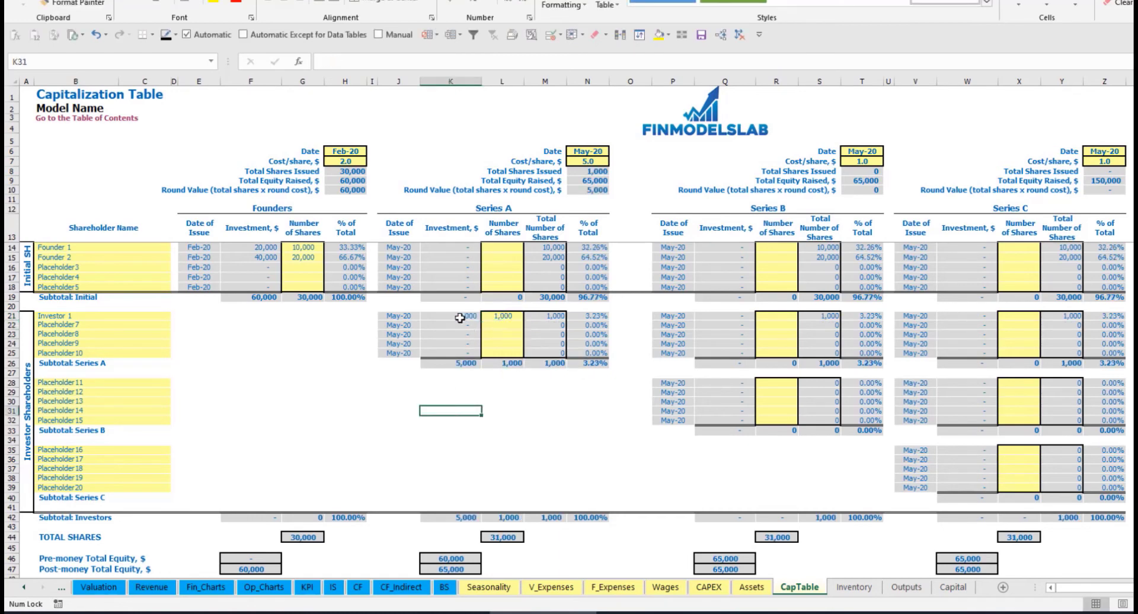
- Examine Investor 1's investment formula, the Series A pre- and post-money equity, and the ownership percentages of Investor 1 and both founders
left_click(459, 319)
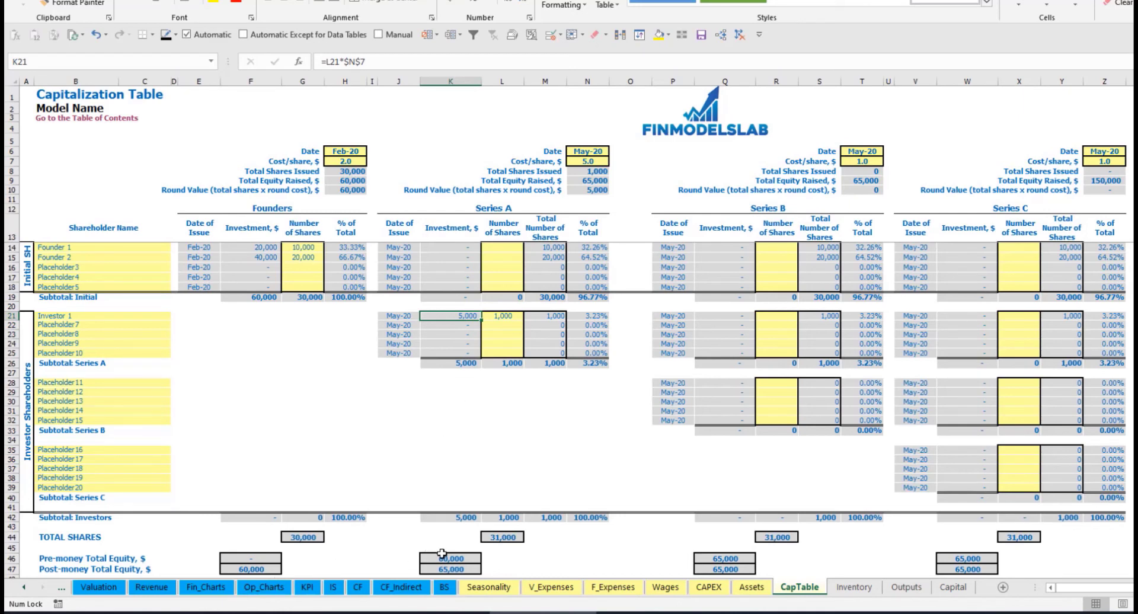
left_click(442, 554)
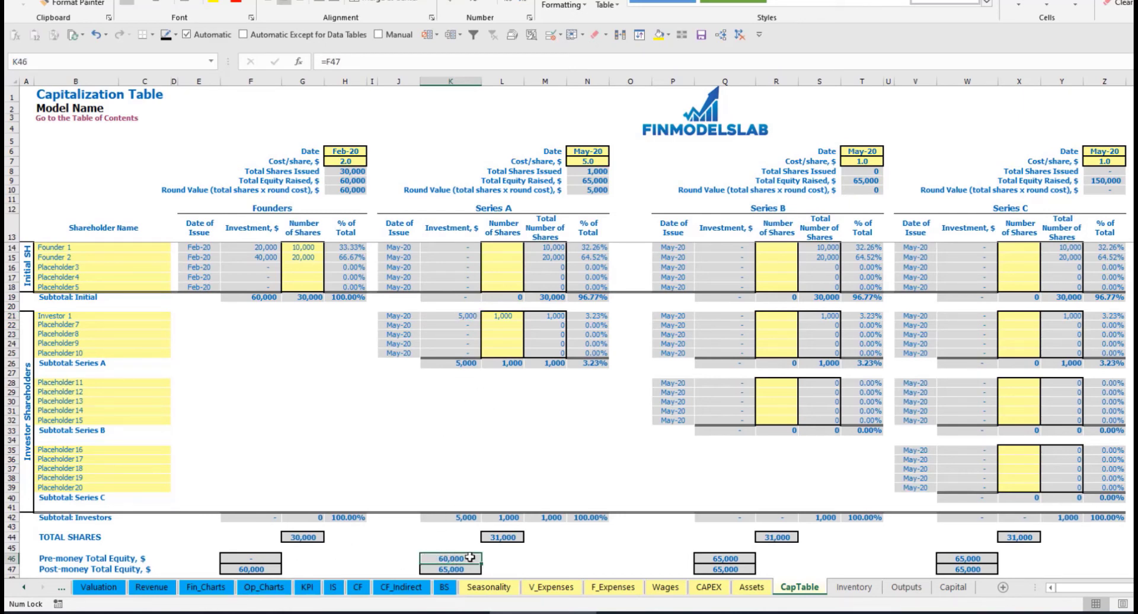
key("Down")
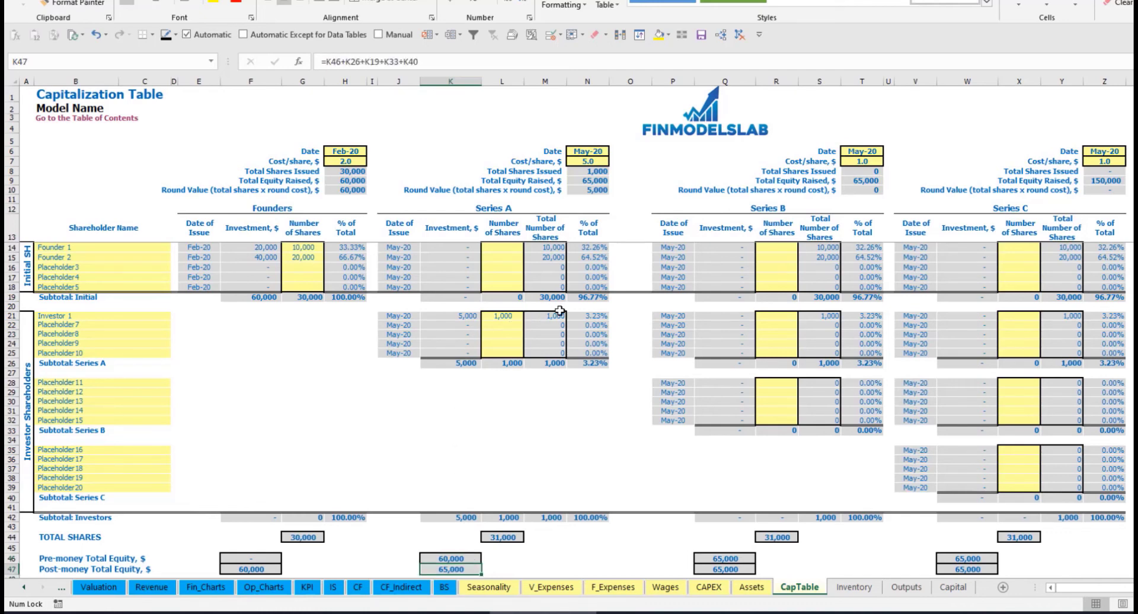
left_click(579, 314)
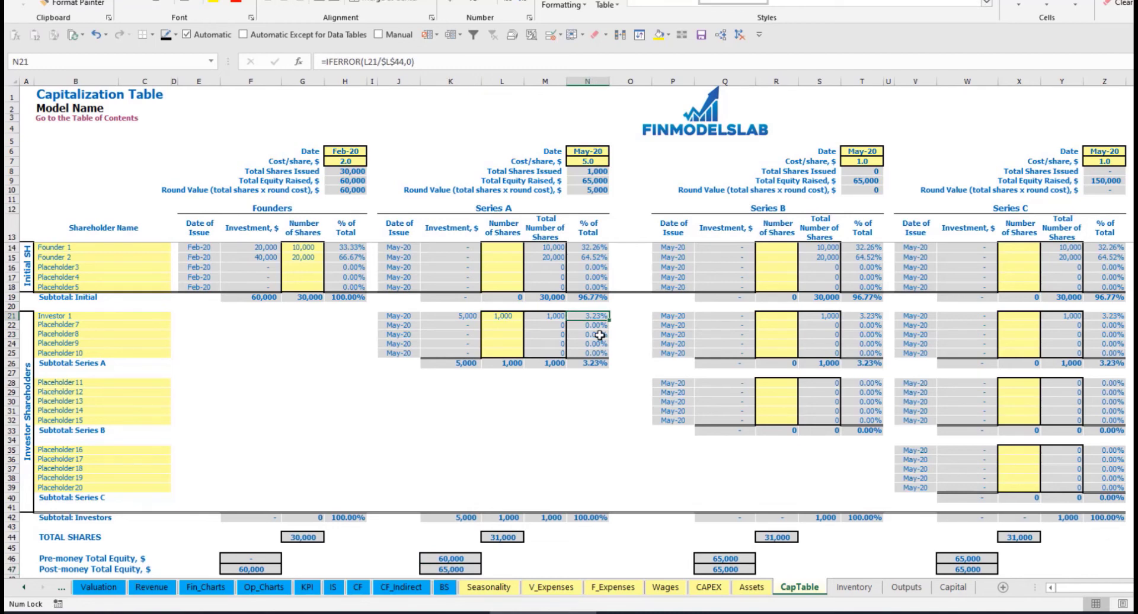
left_click(130, 246)
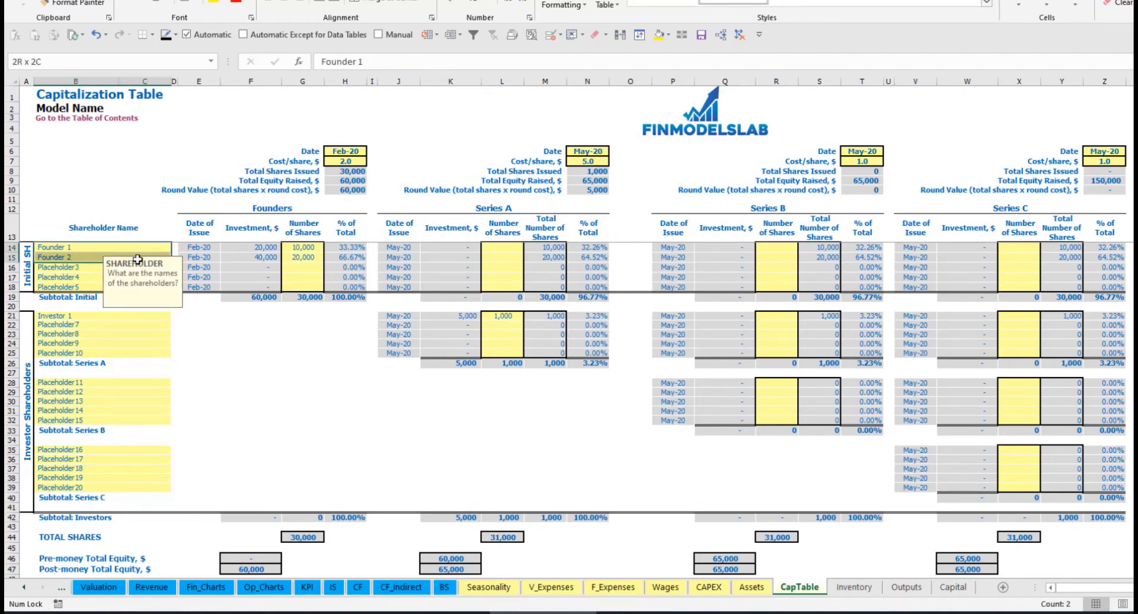
left_click(593, 247)
left_click_drag(592, 253, 593, 259)
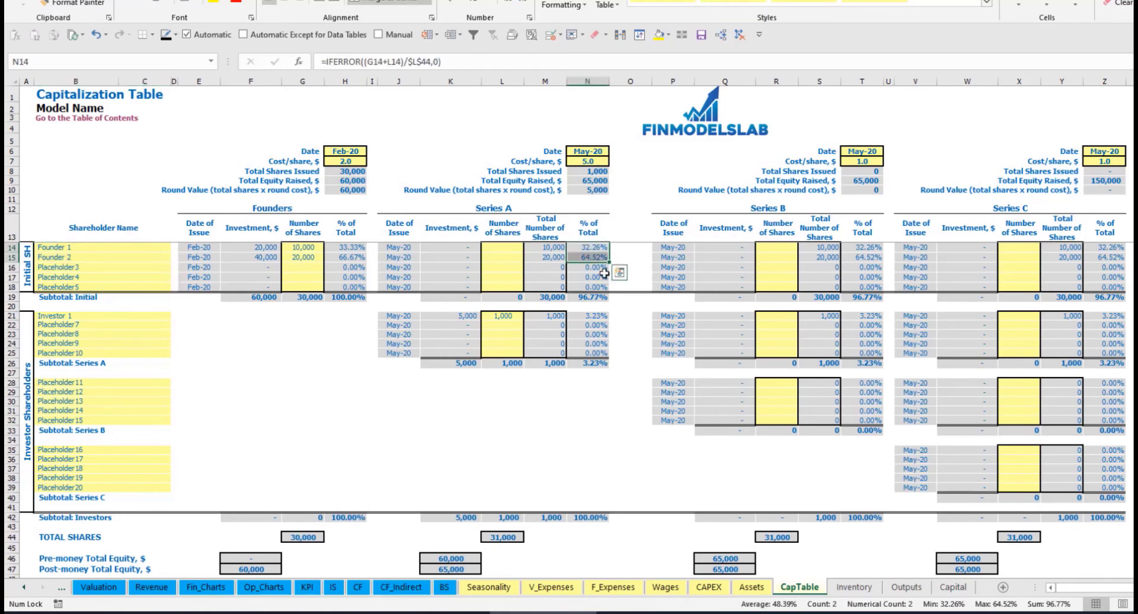
key("Up")
key("Down")
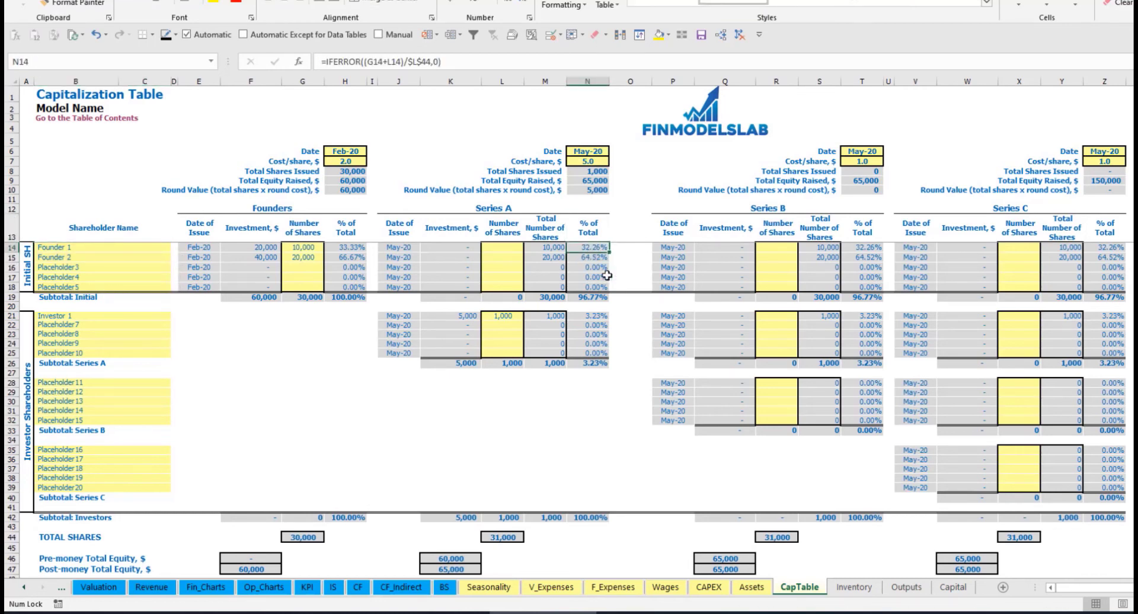
key("Down")
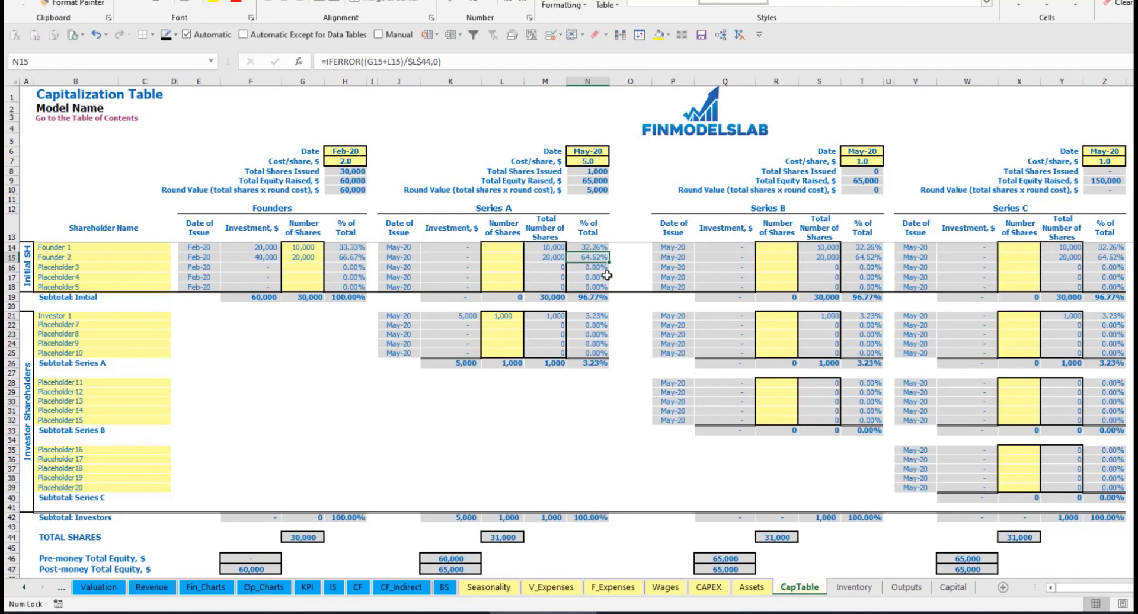
- Look over the Series B and Series C shareholder name entries and the Series A investors' number of shares
left_click(114, 389)
left_click(97, 454)
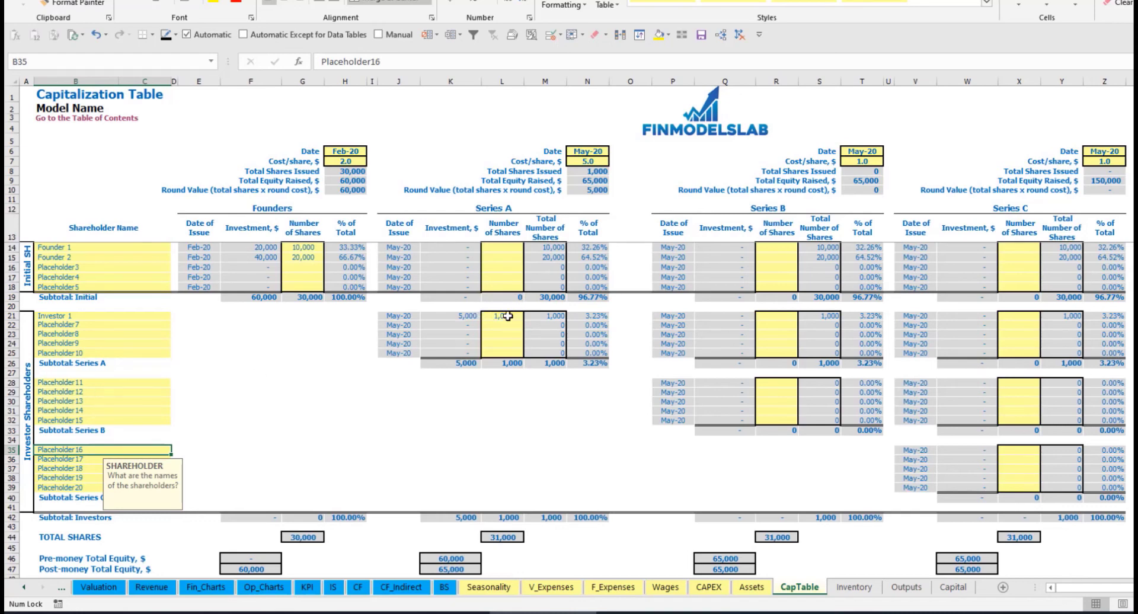
left_click_drag(508, 316, 501, 354)
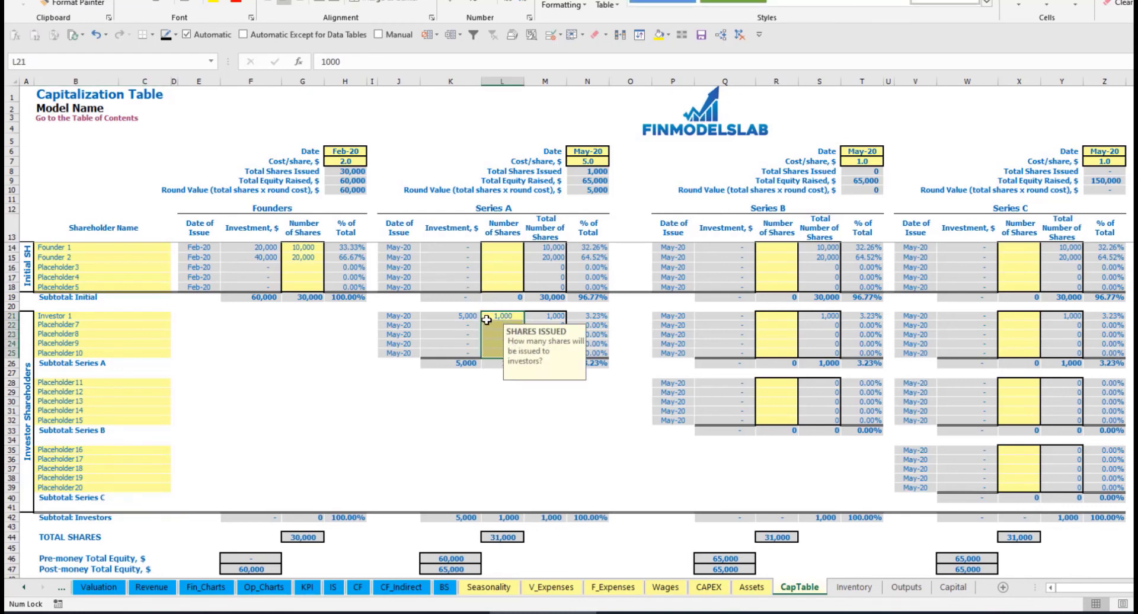
left_click(517, 401)
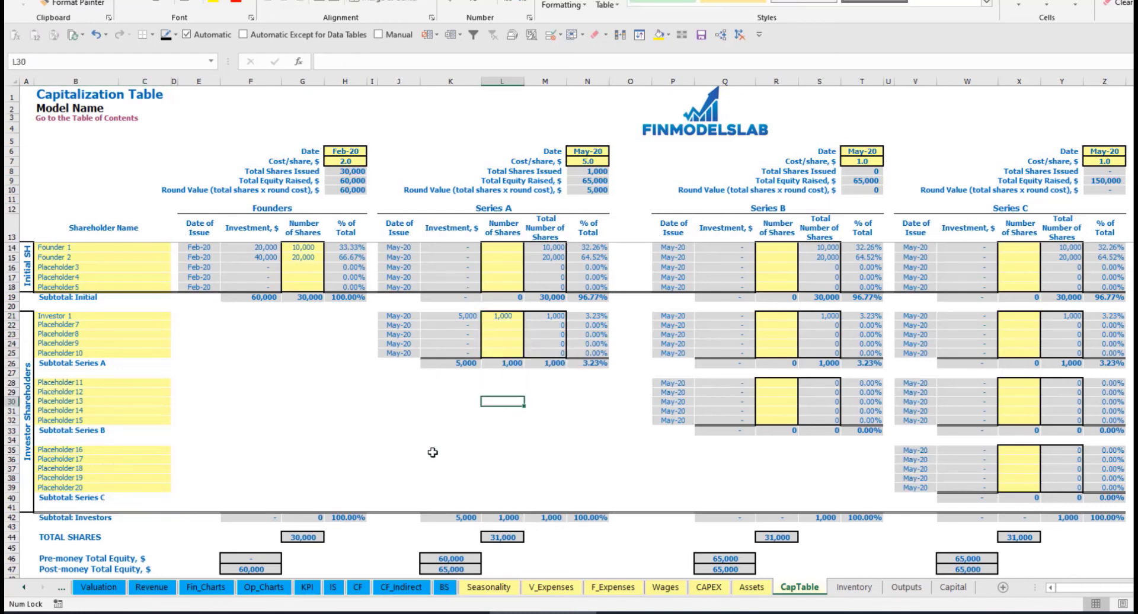
- Check the Feb-20 and May-20 ordinary equity raisings in the cash flow statement and the ordinary equity row in the balance sheet
left_click(358, 587)
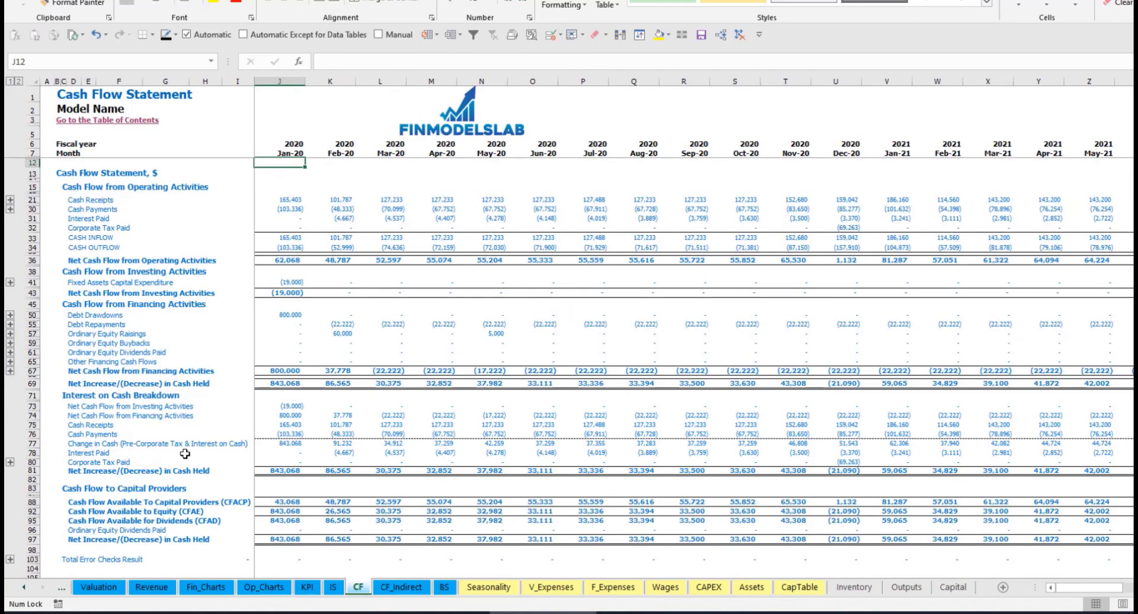
left_click(30, 334)
left_click(348, 340)
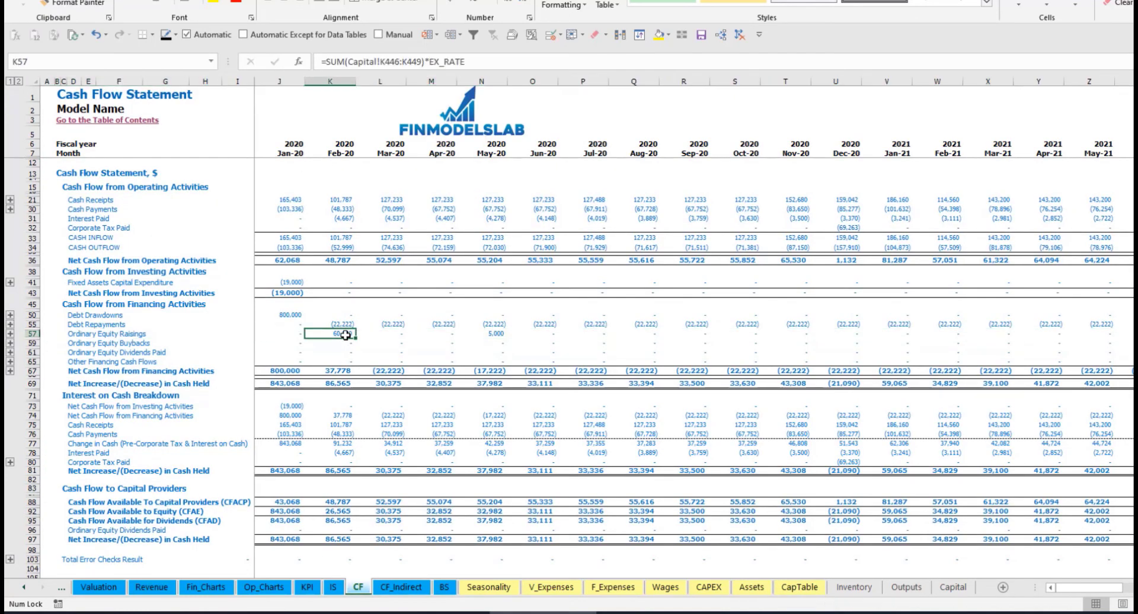
left_click(495, 334)
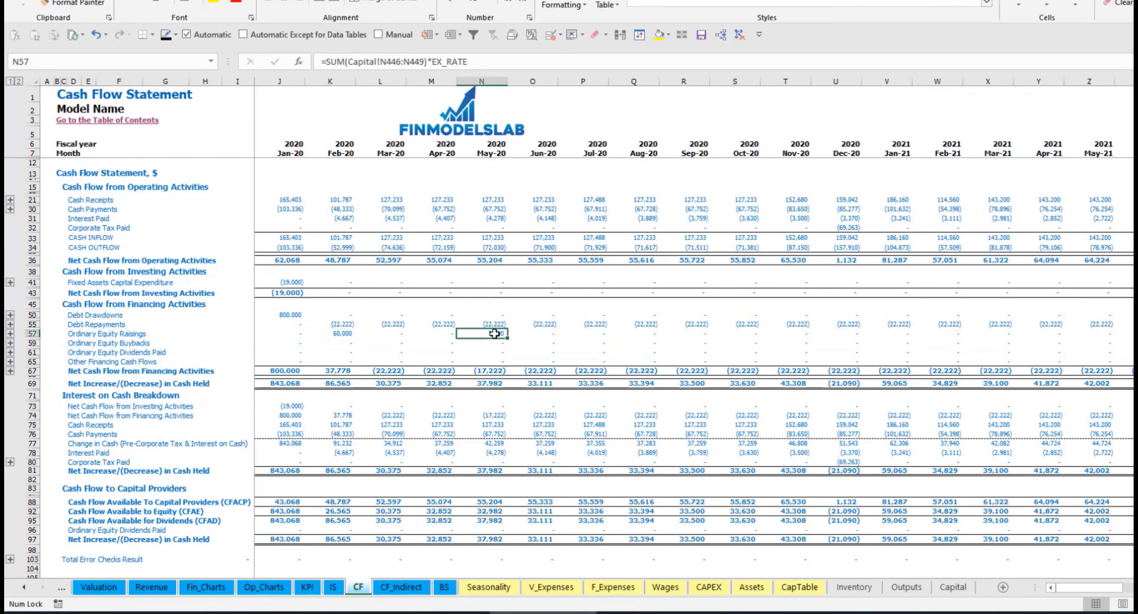
left_click(445, 587)
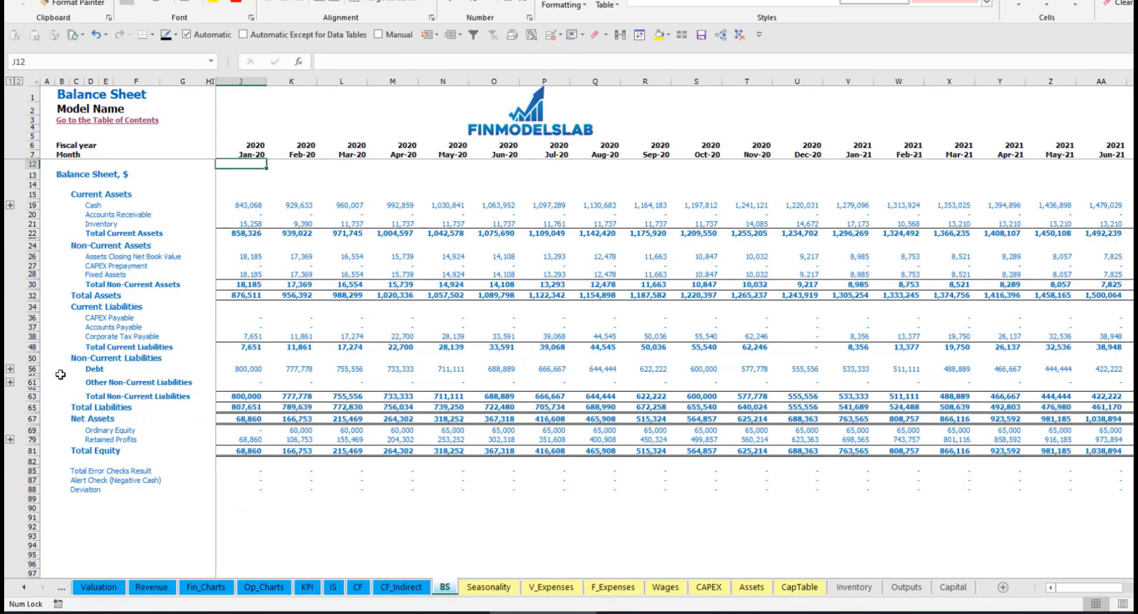
left_click(32, 430)
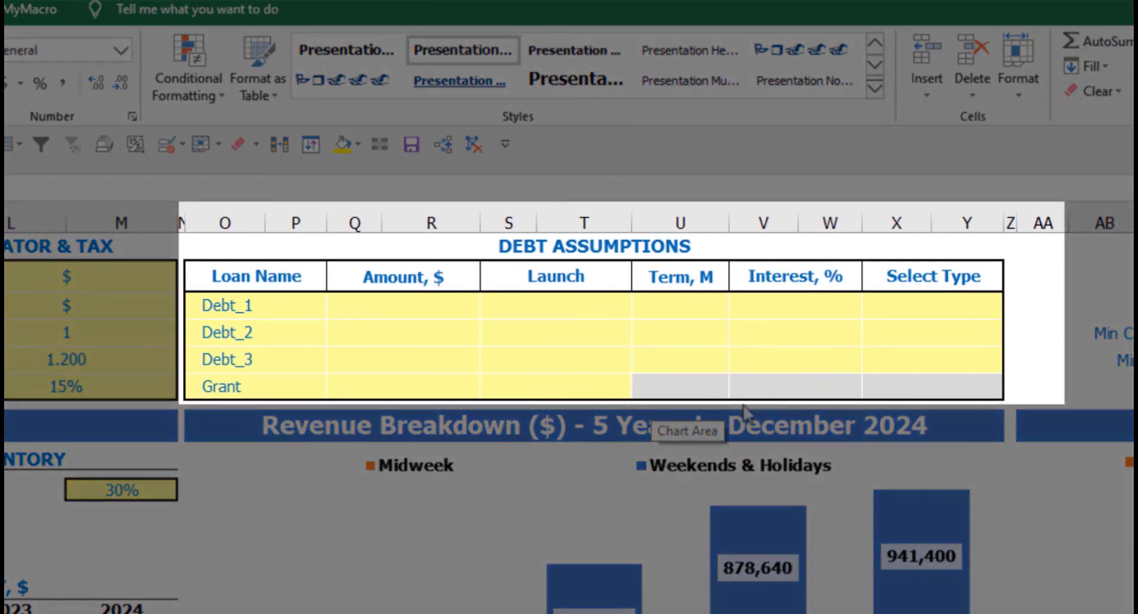
- Set Debt_1's repayment type to Annuity in the dashboard's debt assumptions
left_click(660, 246)
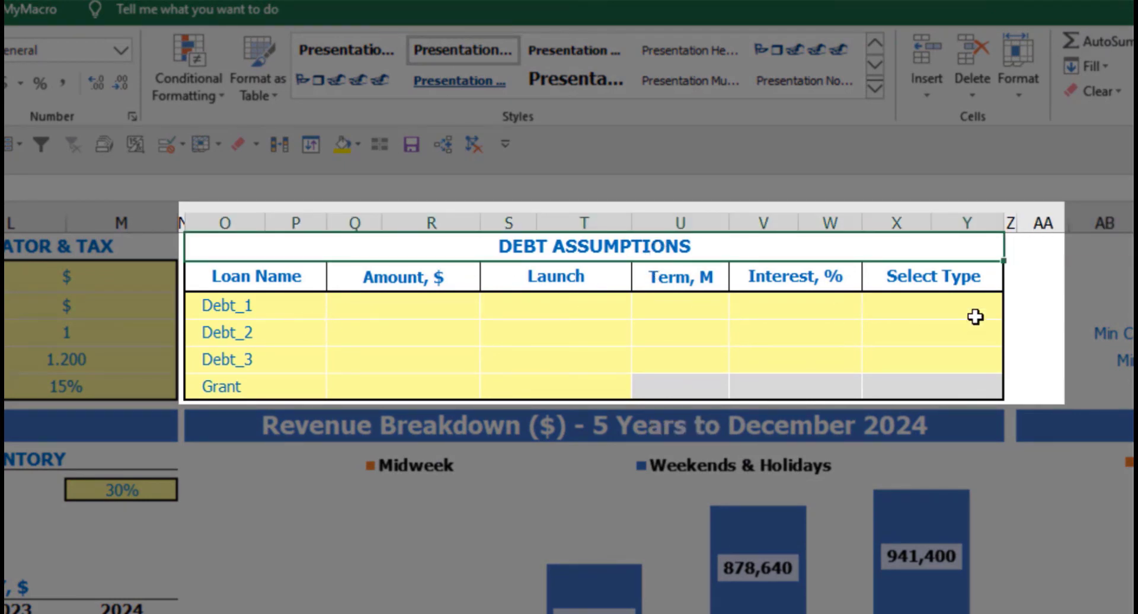
left_click(997, 298)
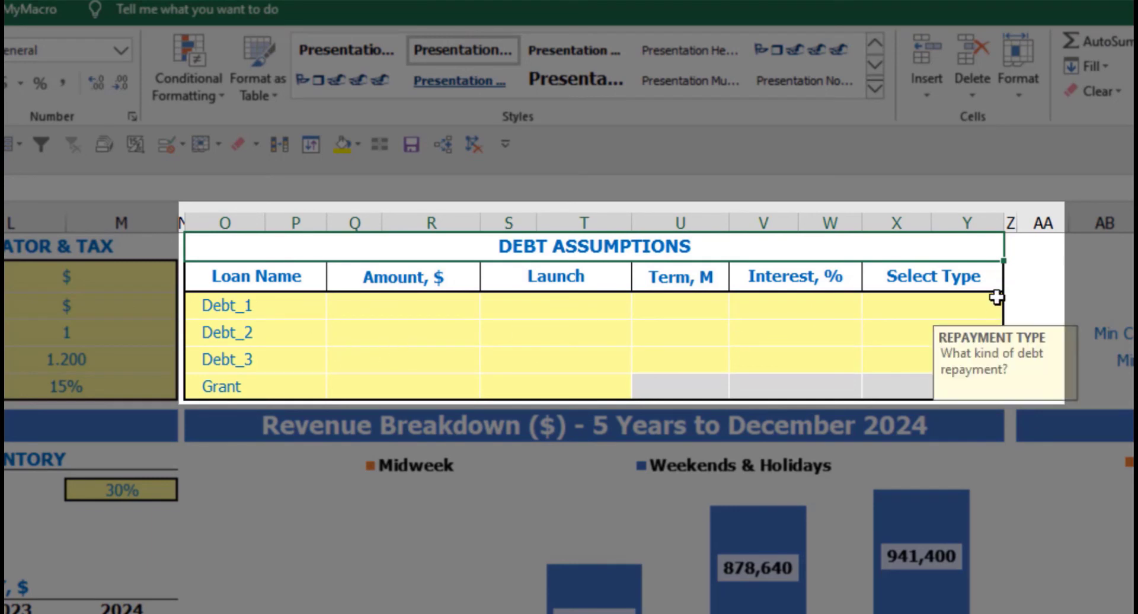
left_click(1013, 308)
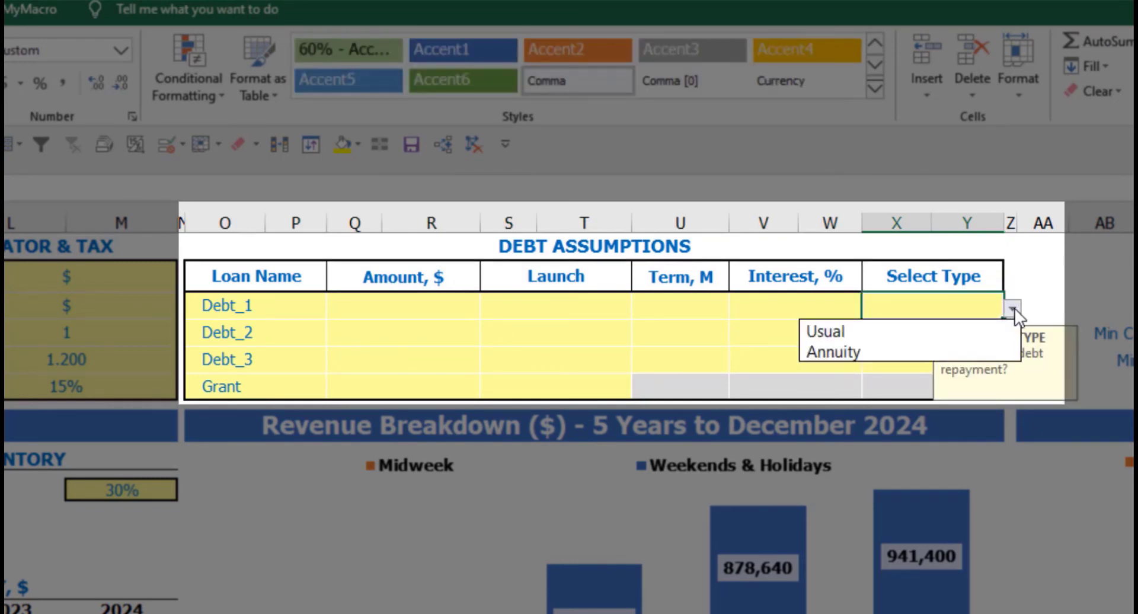
left_click(986, 348)
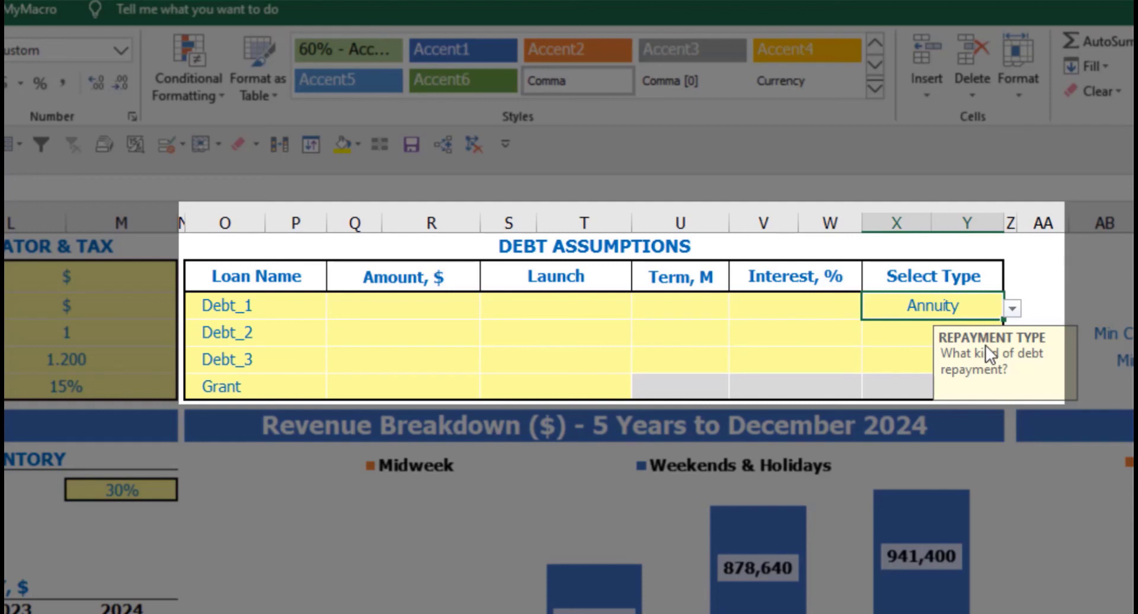
- Set Debt_1's repayment type to Usual and its loan amount to 1,000,000
left_click(1013, 309)
left_click(972, 333)
left_click(450, 306)
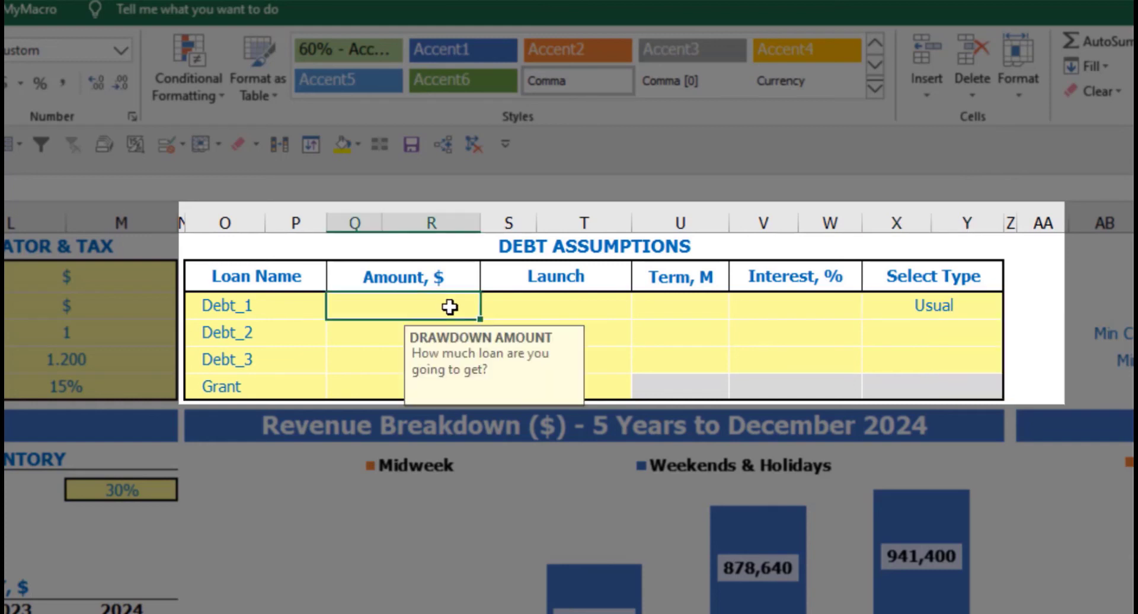
type("1,000")
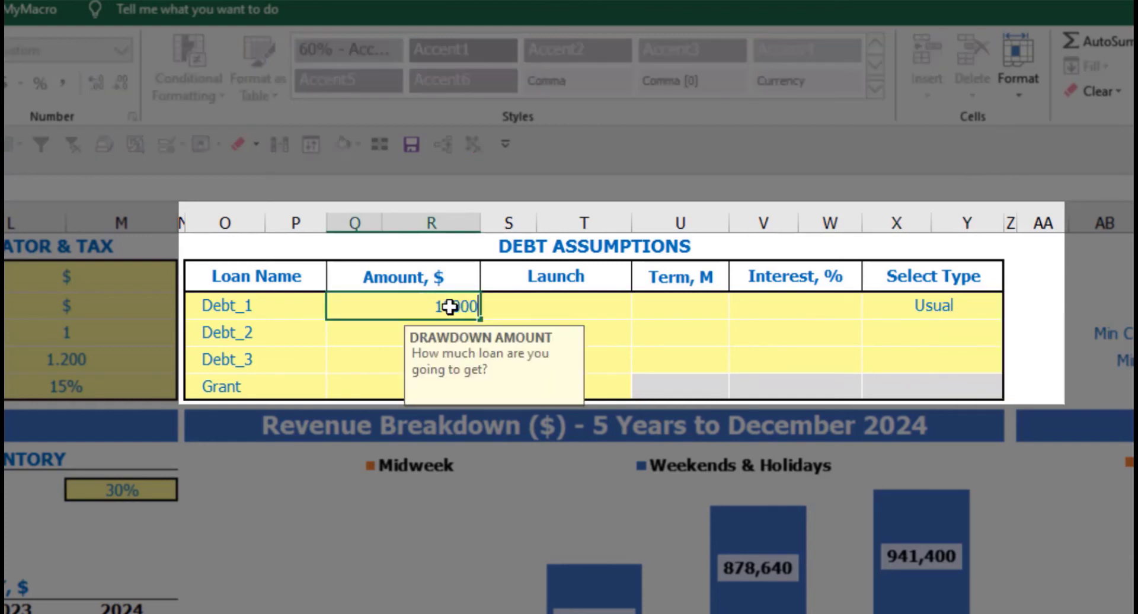
type(",000")
key("Return")
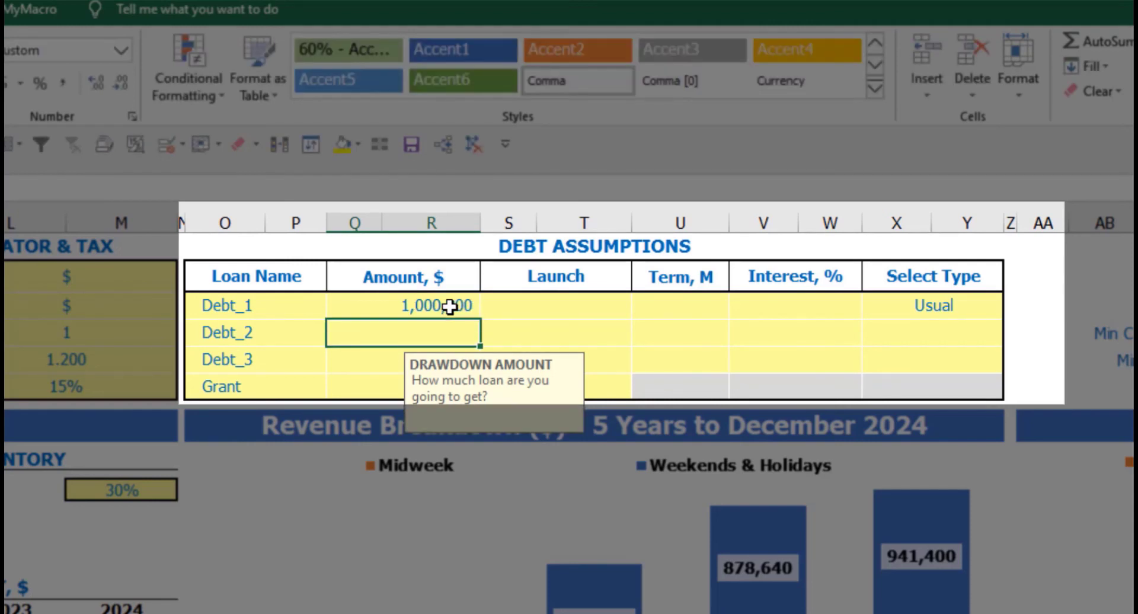
- Set Debt_1's launch date to Feb-20 and its repayment term to 60 months
left_click(630, 304)
left_click(641, 308)
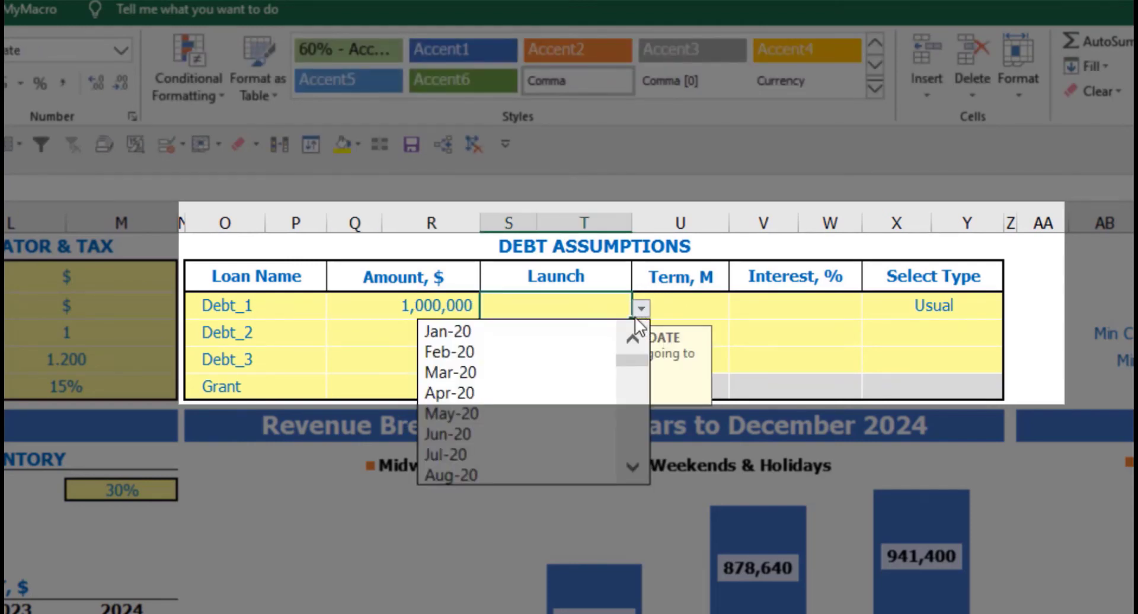
left_click(592, 353)
left_click(682, 296)
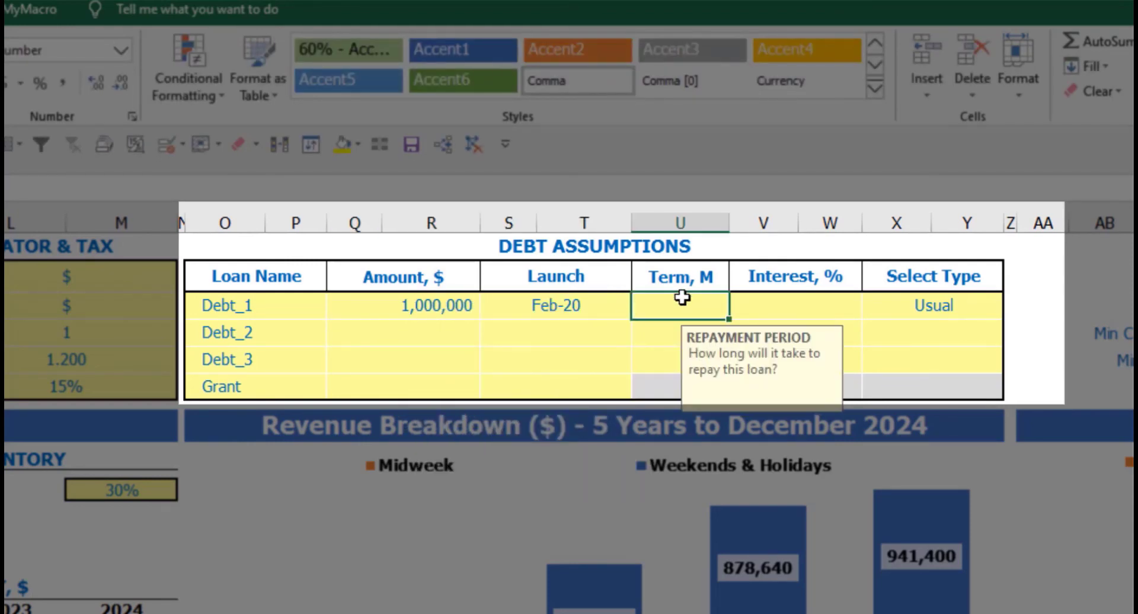
type("60")
key("Return")
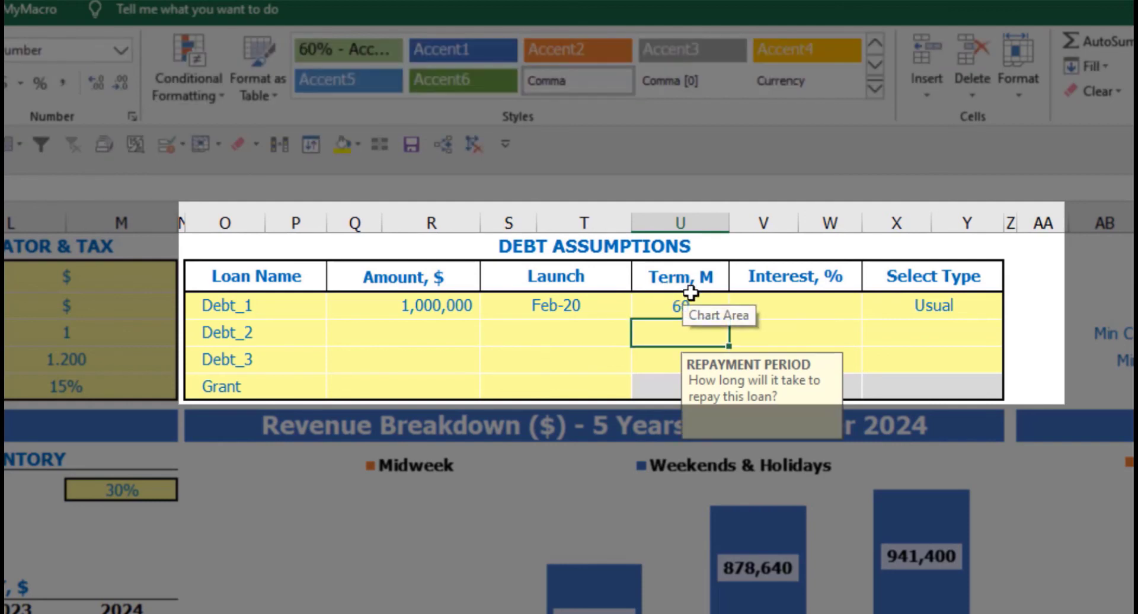
- Set Debt_1's annual interest rate to 5%
left_click(749, 304)
type("5")
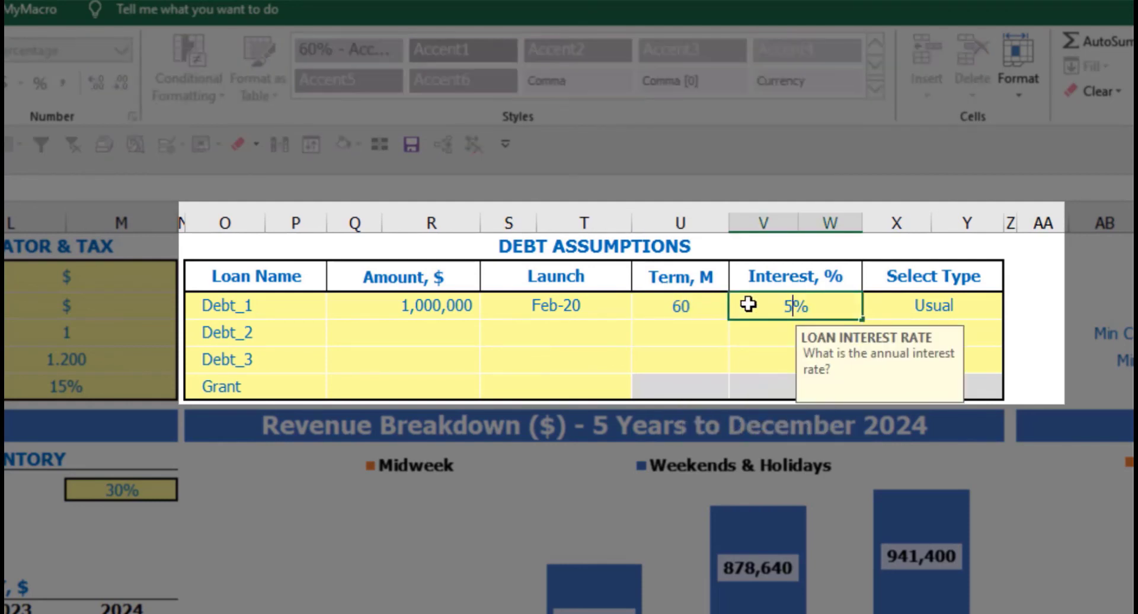
key("Return")
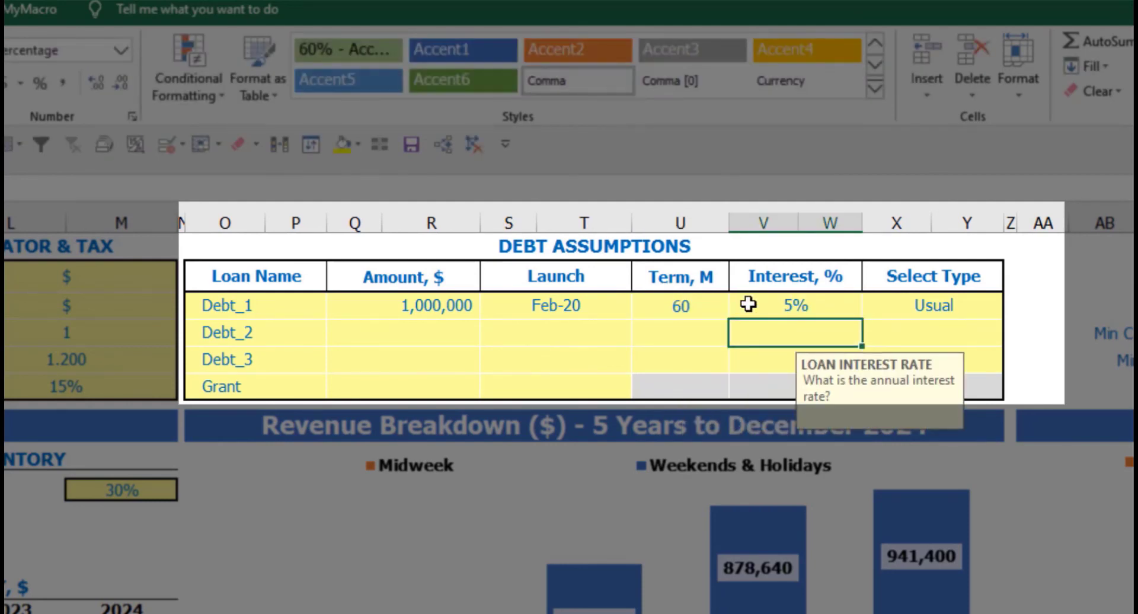
- Enter a grant amount of 500,000 with a Mar-20 launch date in the debt assumptions
left_click(423, 391)
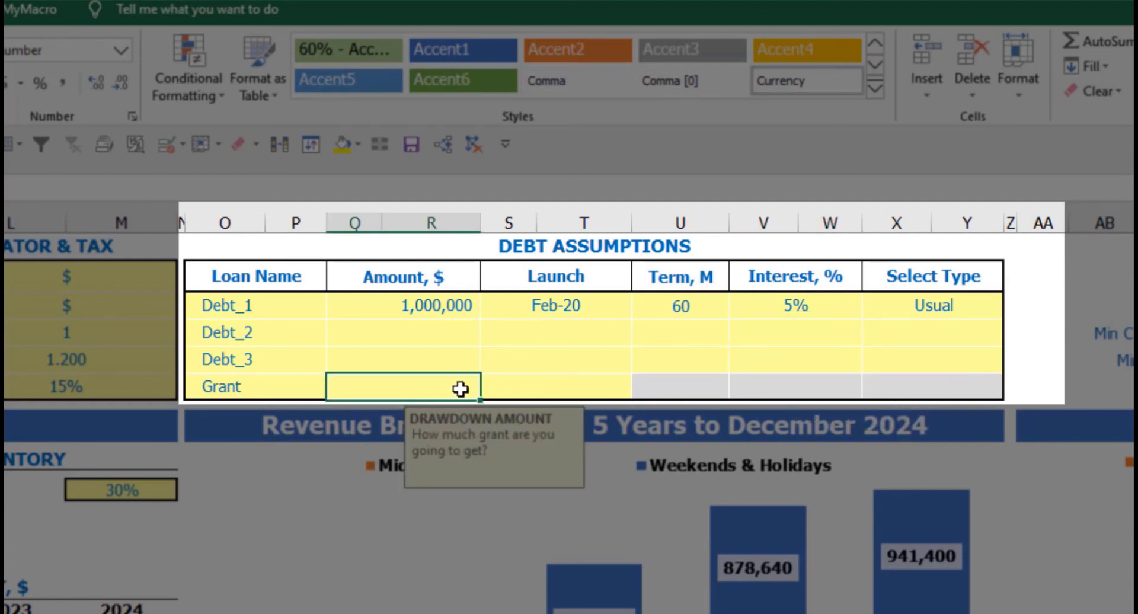
type("500,000")
key("Return")
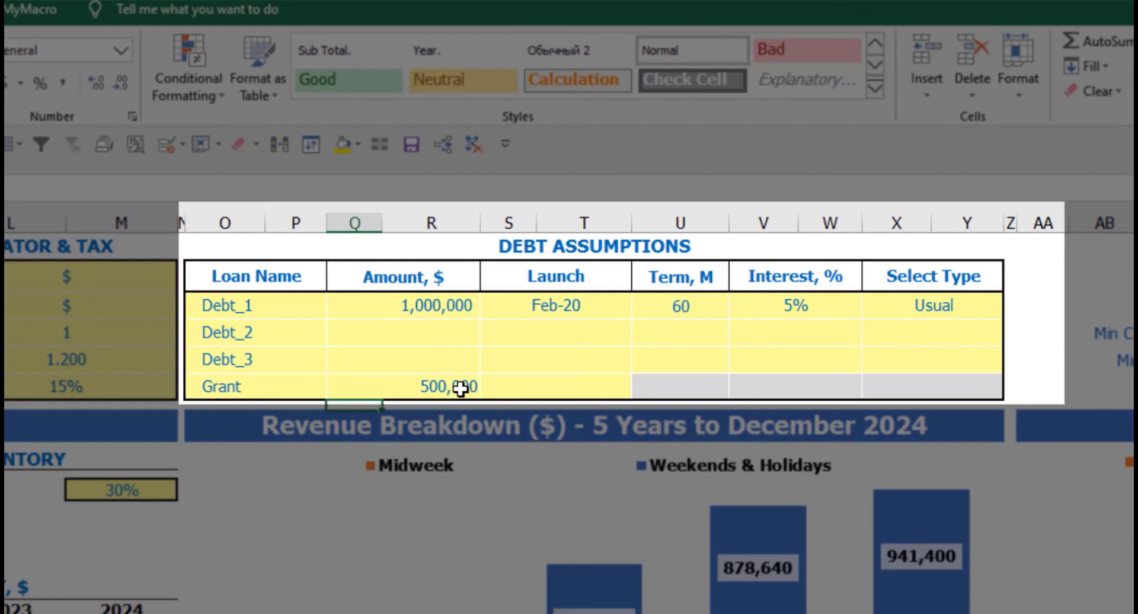
left_click(587, 390)
left_click(641, 389)
left_click(569, 457)
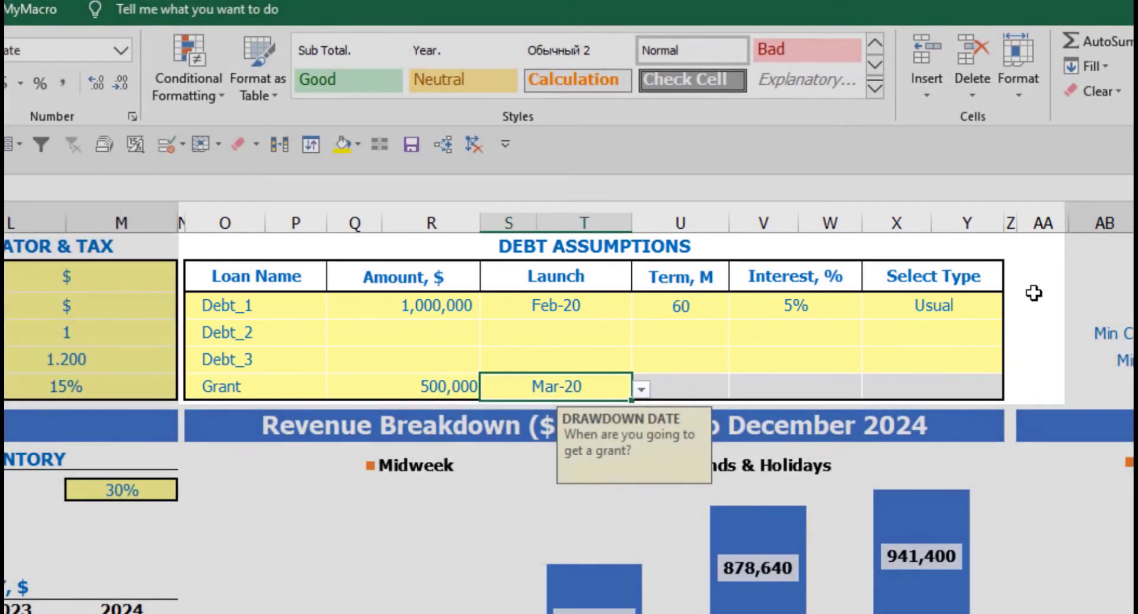
left_click(1034, 293)
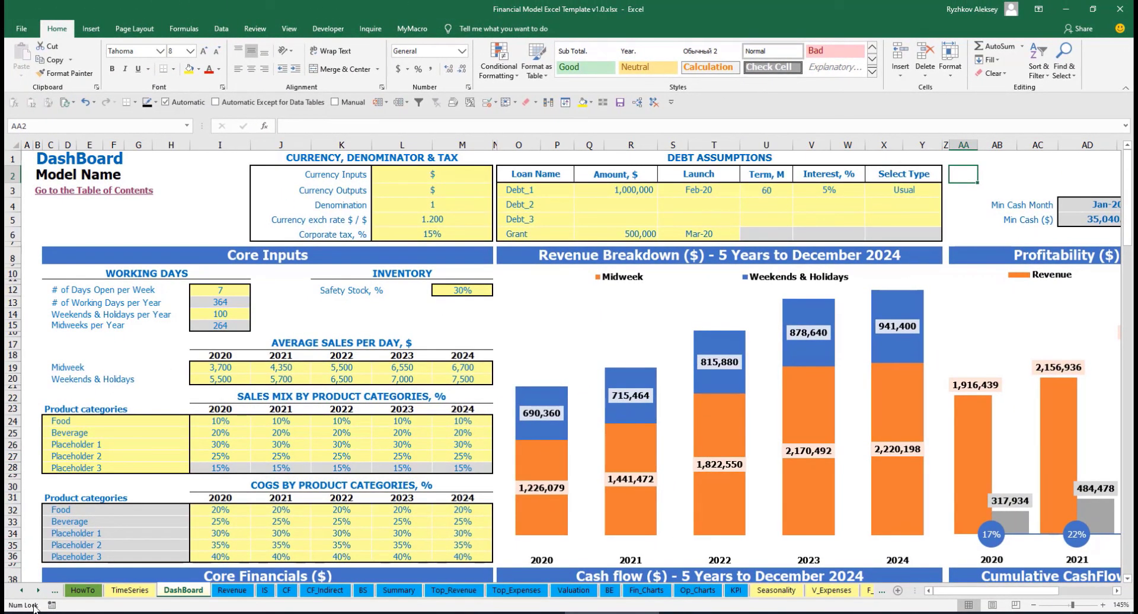
- Examine the debt drawdown, repayment and interest calculations on the Capital sheet, from Debt_1 through Total Debts
left_click_drag(37, 595, 37, 594)
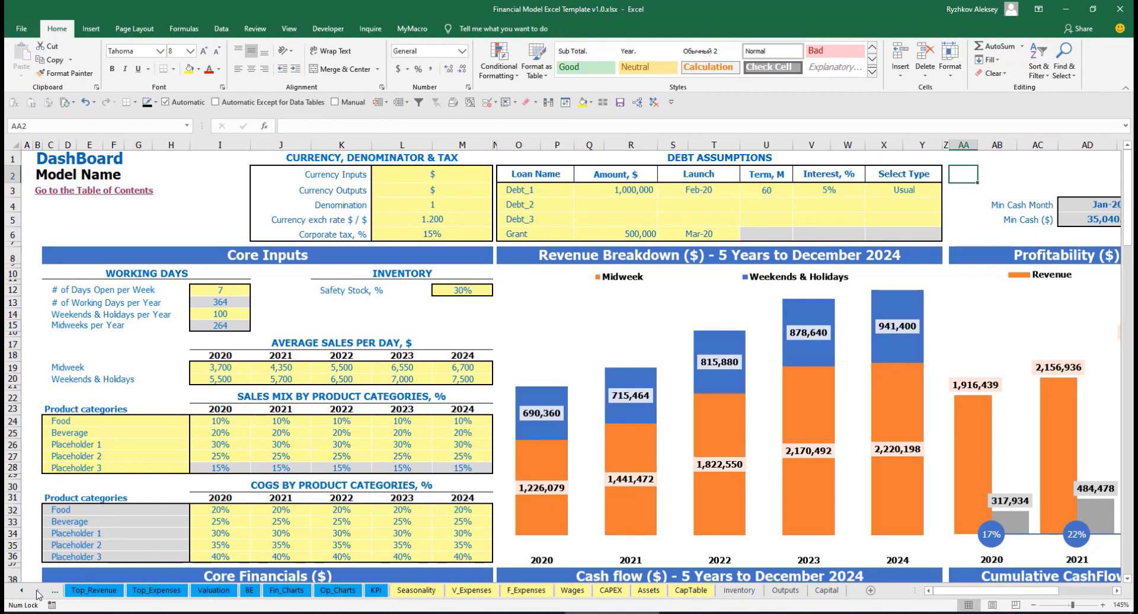
left_click(832, 593)
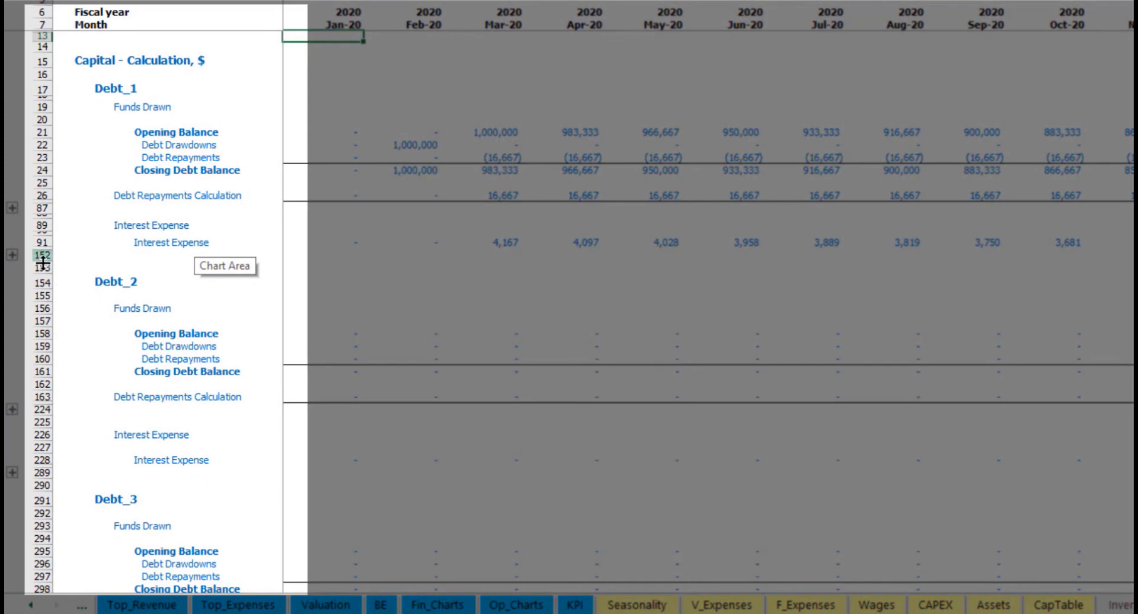
scroll(36, 285, "down", 9)
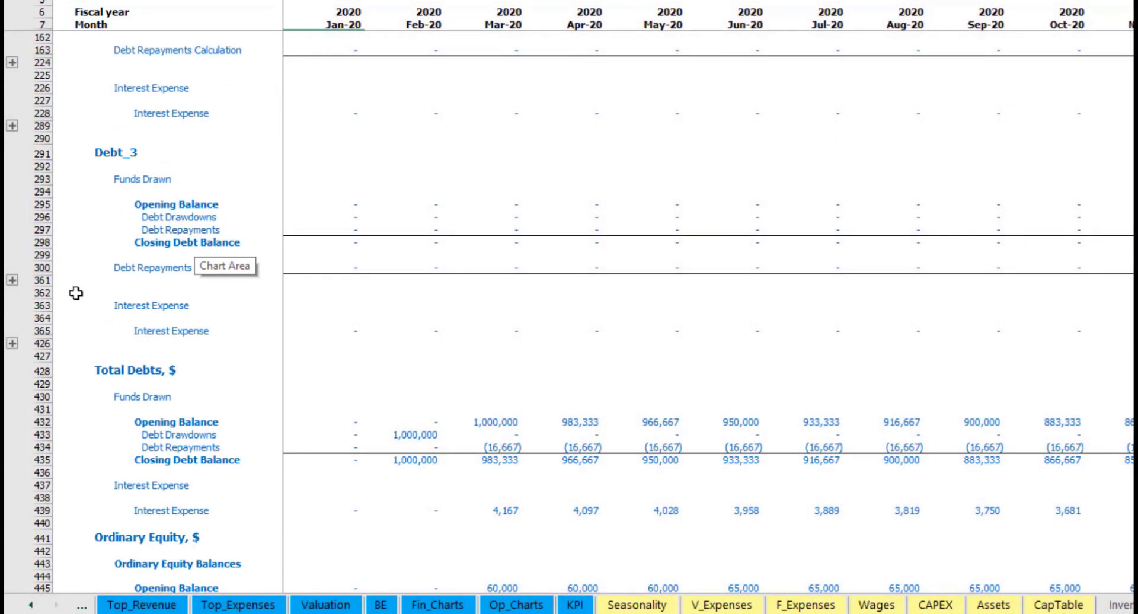
scroll(76, 293, "up", 5)
scroll(76, 293, "up", 4)
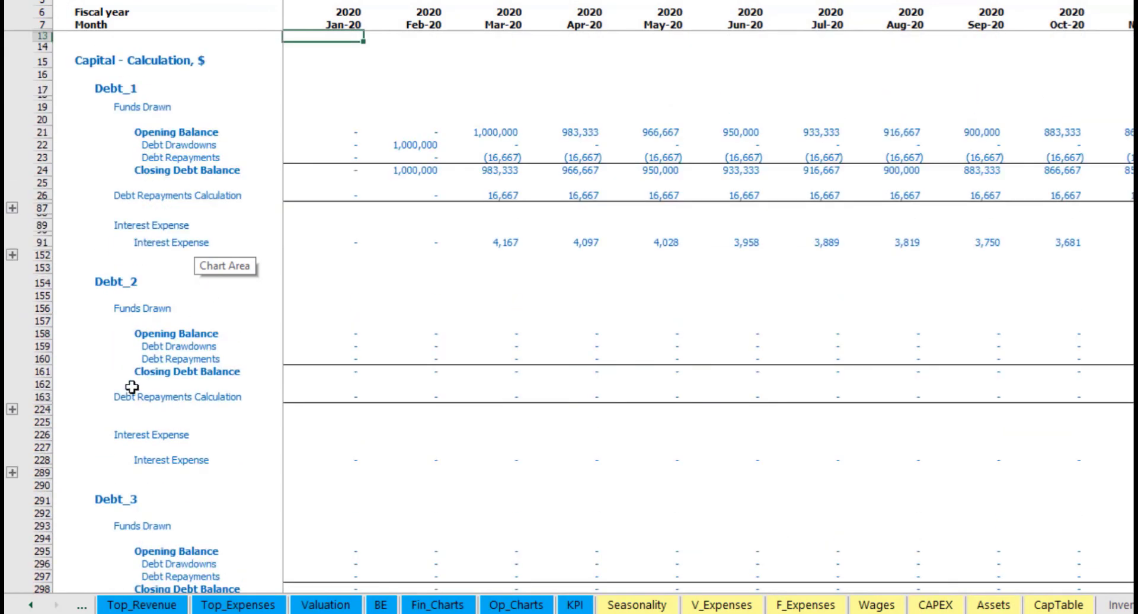
- Check interest expense in the income statement, interest paid, drawdowns and repayments in the cash flow statement, and debt in the balance sheet
left_click(30, 606)
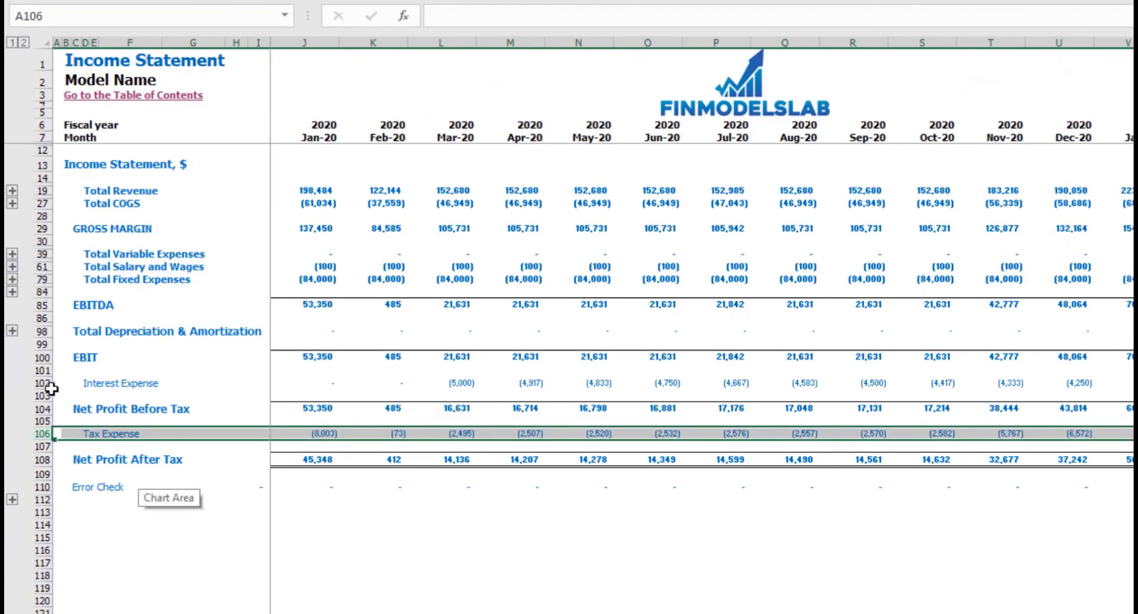
left_click(44, 384)
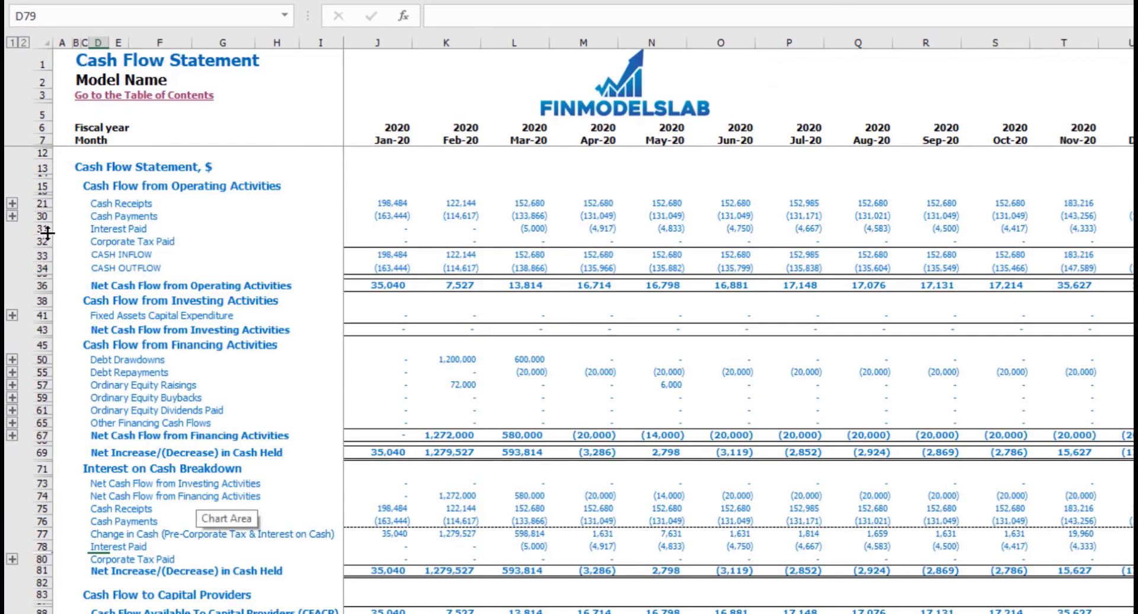
left_click(47, 231)
left_click(44, 359)
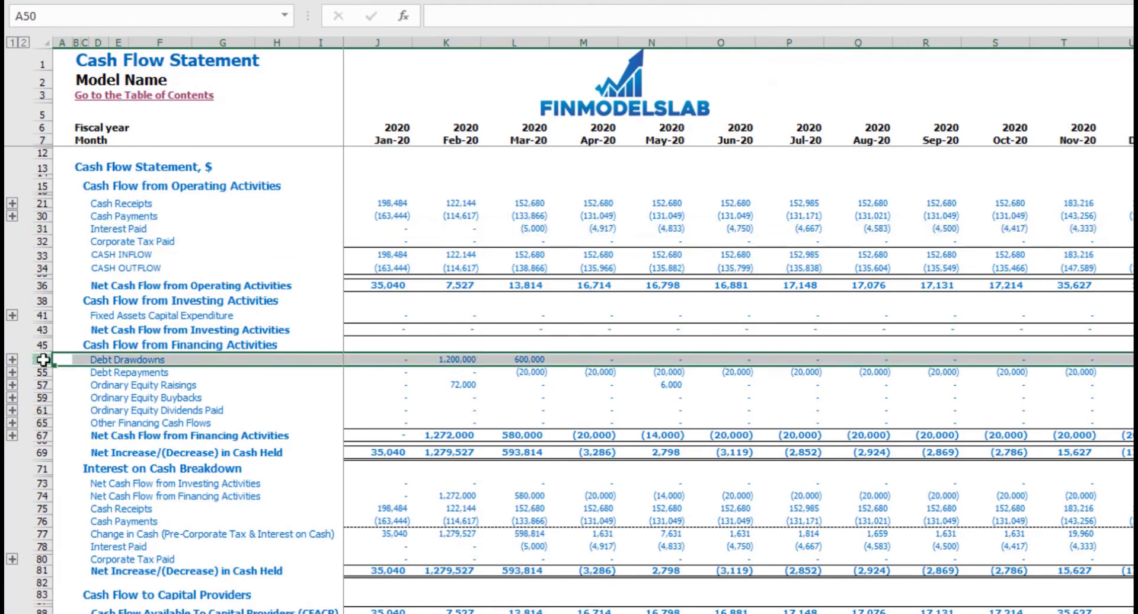
left_click(43, 372)
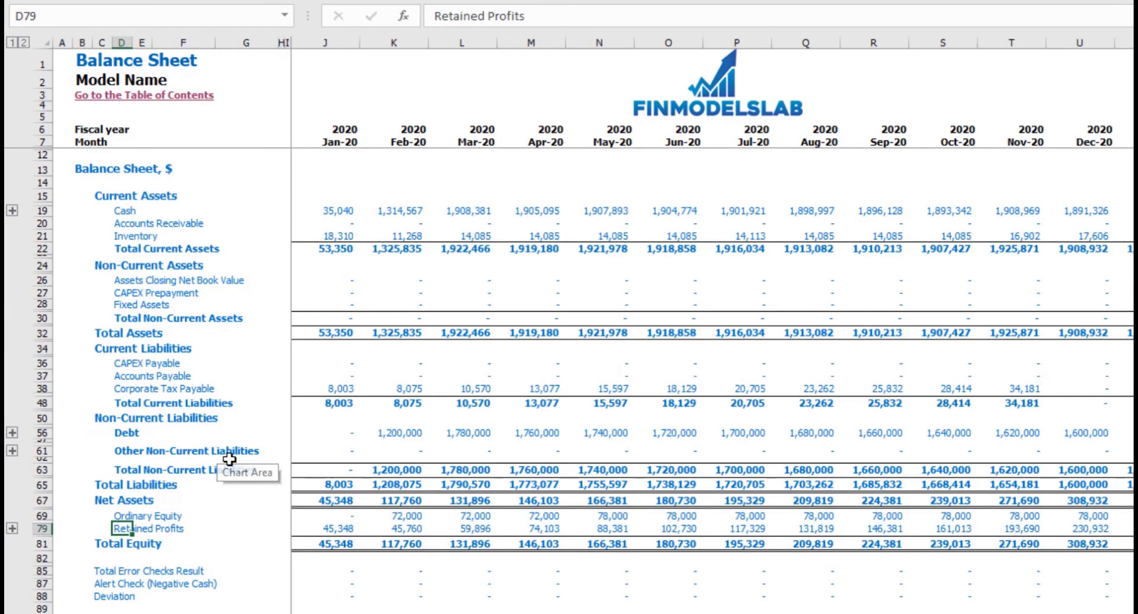
left_click(43, 433)
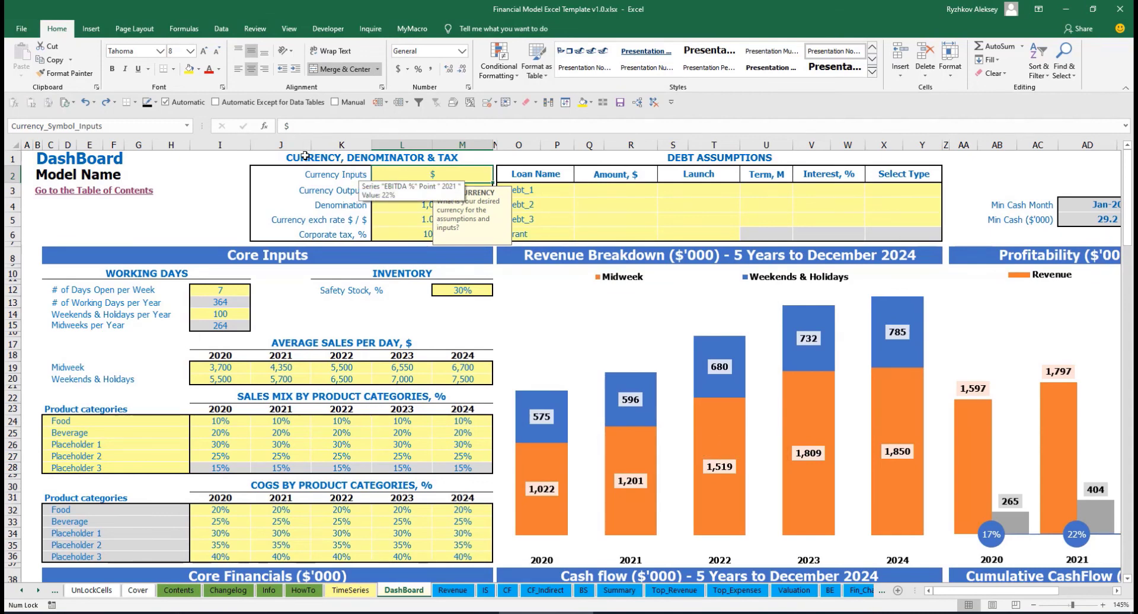
- Set the DashBoard's input currency to USD and its output currency to EUR
left_click(205, 180)
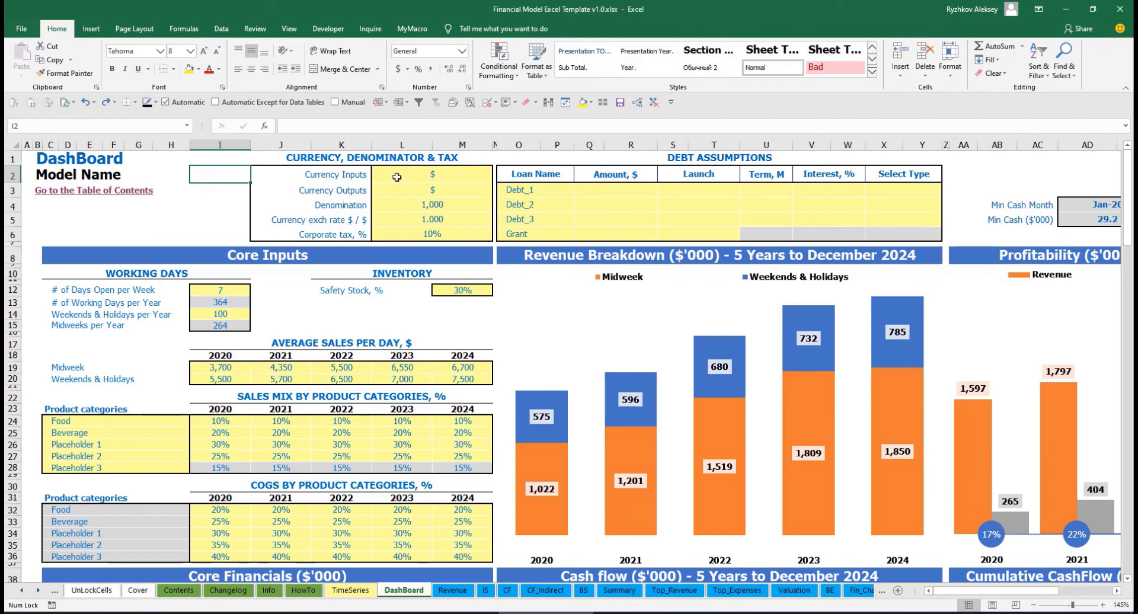
left_click(452, 172)
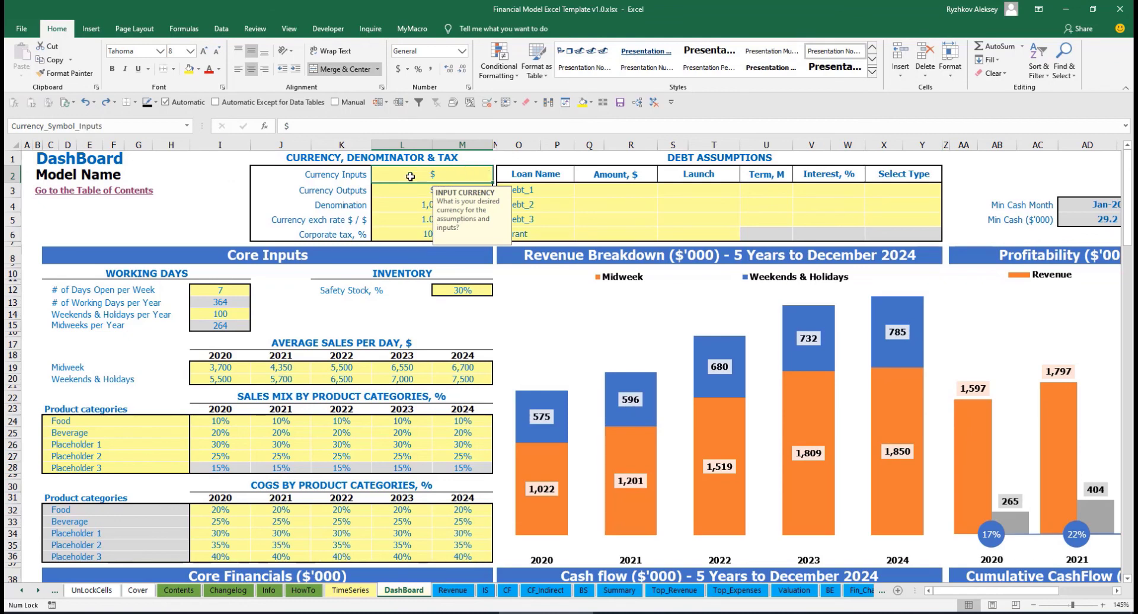
left_click(391, 193)
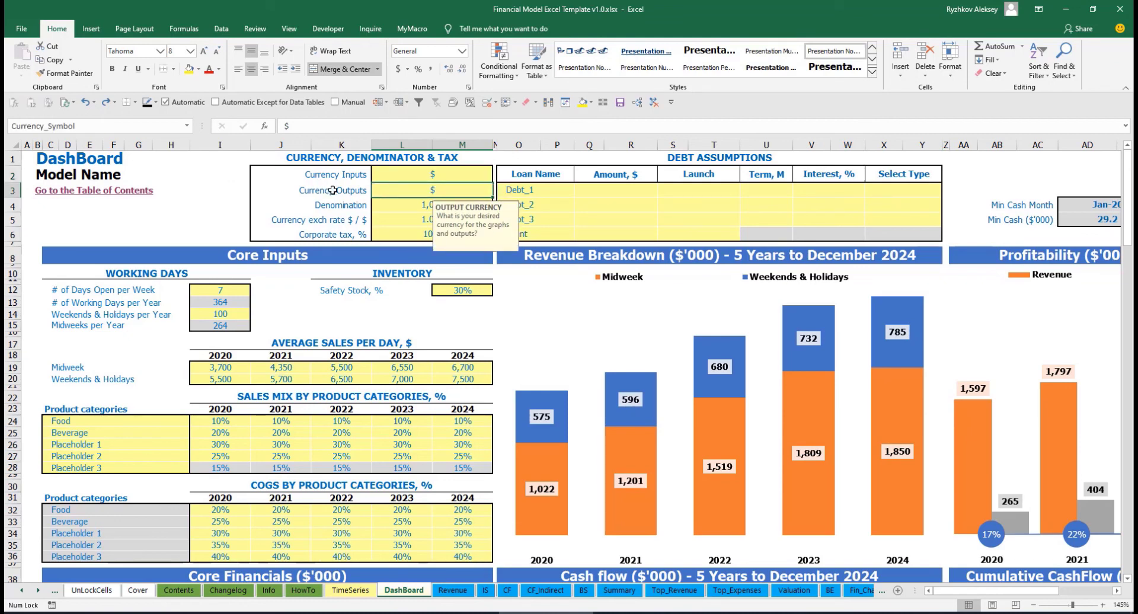
left_click(406, 177)
left_click(405, 190)
left_click(420, 175)
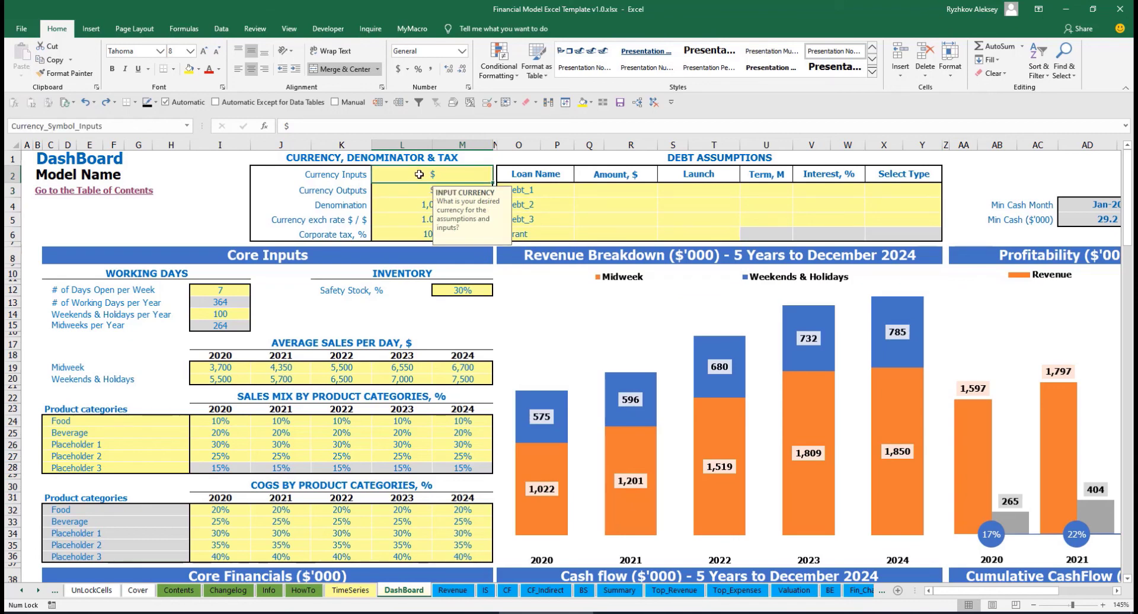
type("USD")
key("Return")
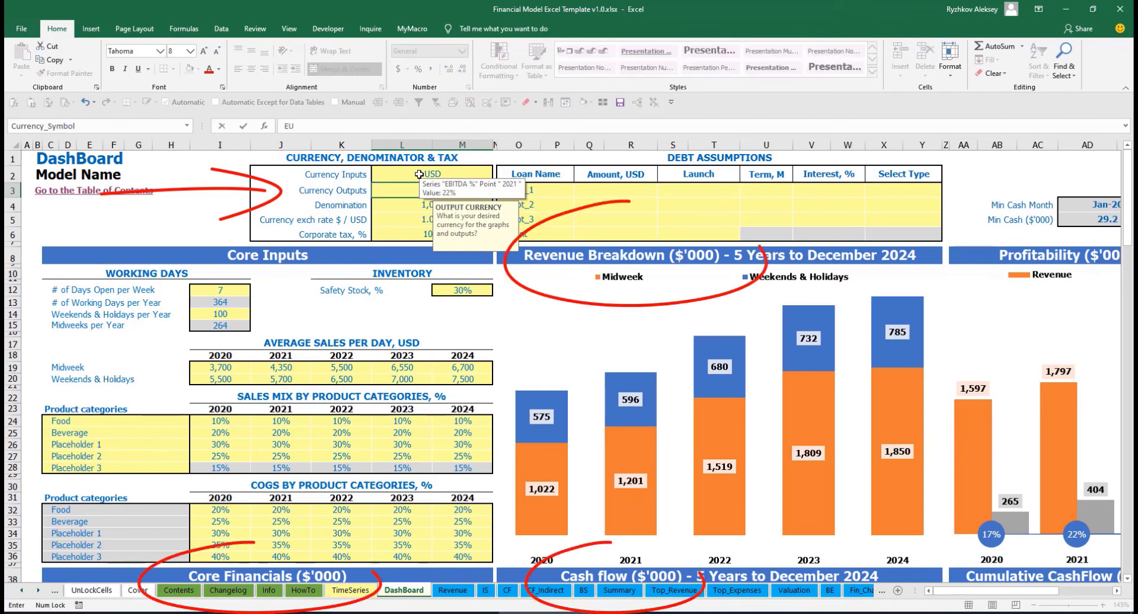
type("EUR")
key("Return")
key("Return")
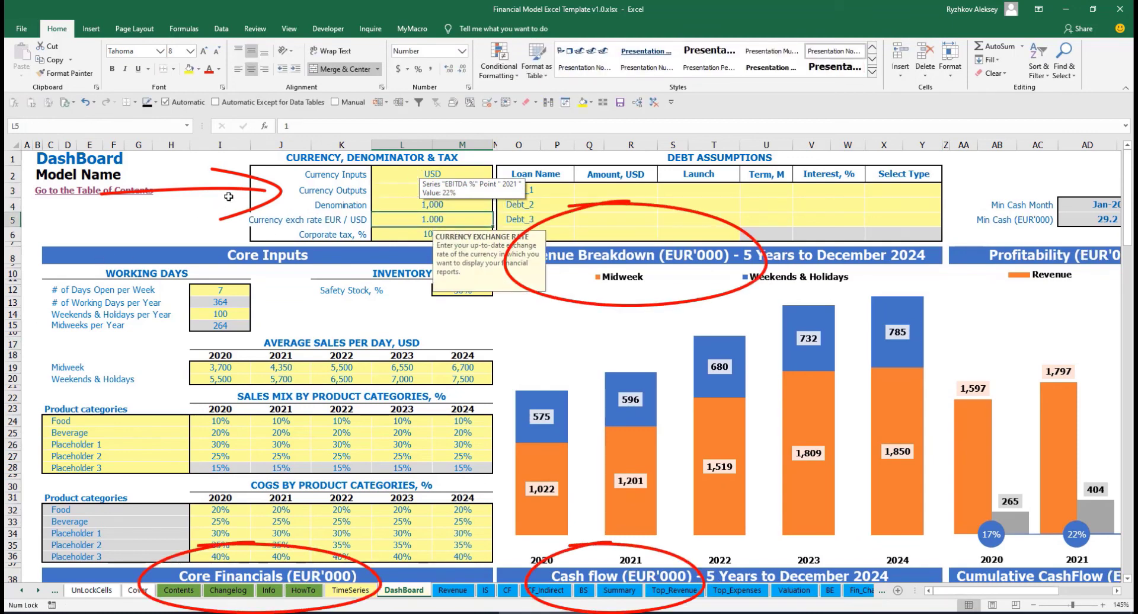
- Set the EUR / USD currency exchange rate to 1.2 on the DashBoard
left_click(220, 190)
left_click(416, 219)
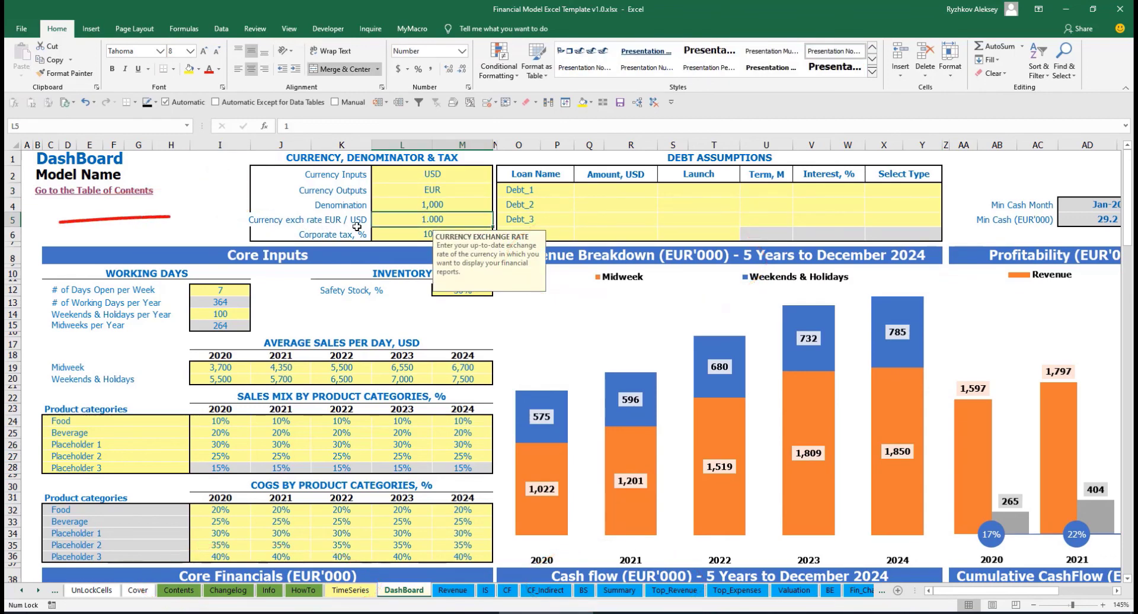
type("1.2")
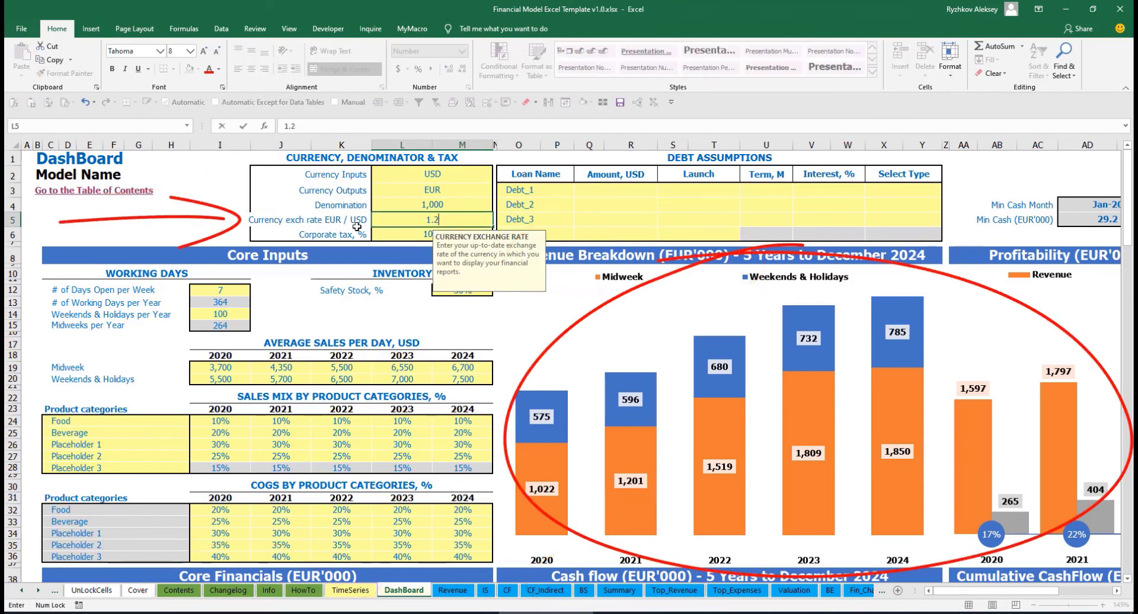
key("Return")
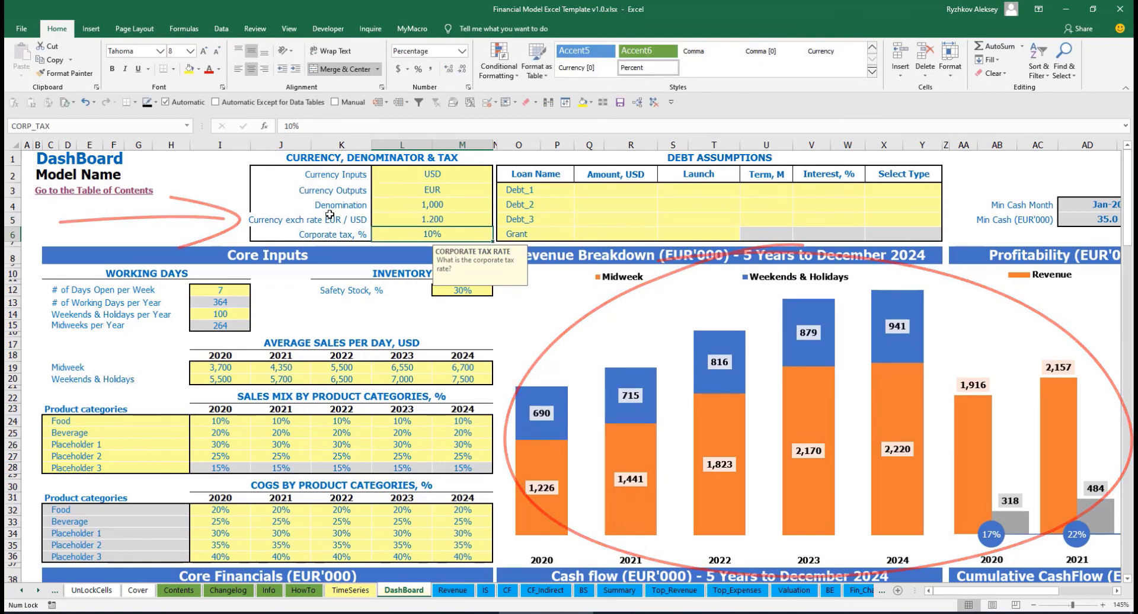
- Review the input currency, output currency and exchange rate cells on the DashBoard
left_click(412, 175)
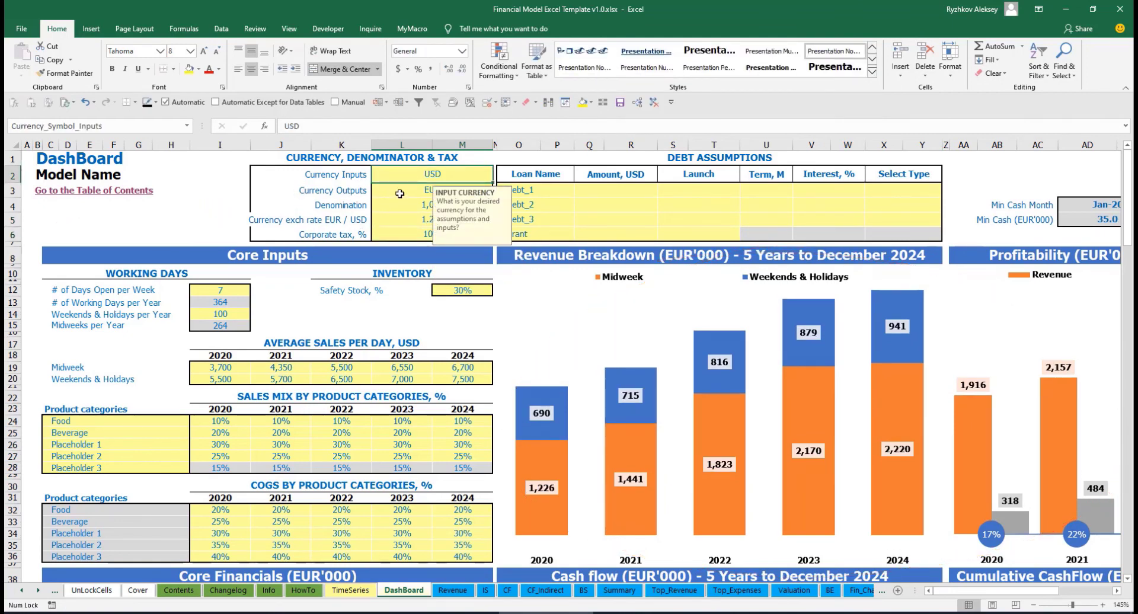
left_click(402, 190)
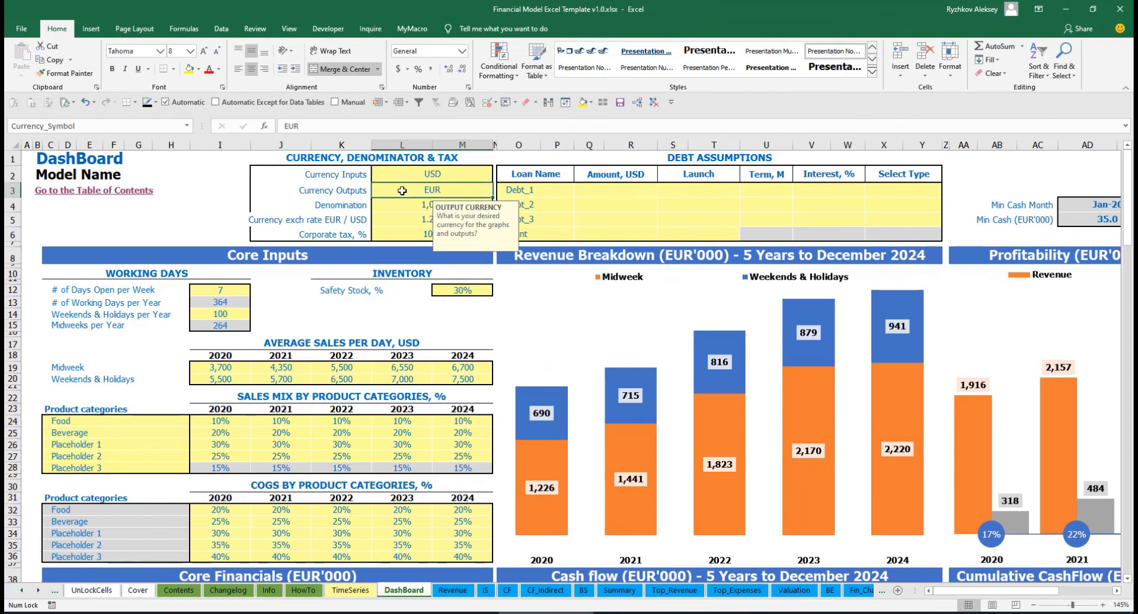
left_click(389, 220)
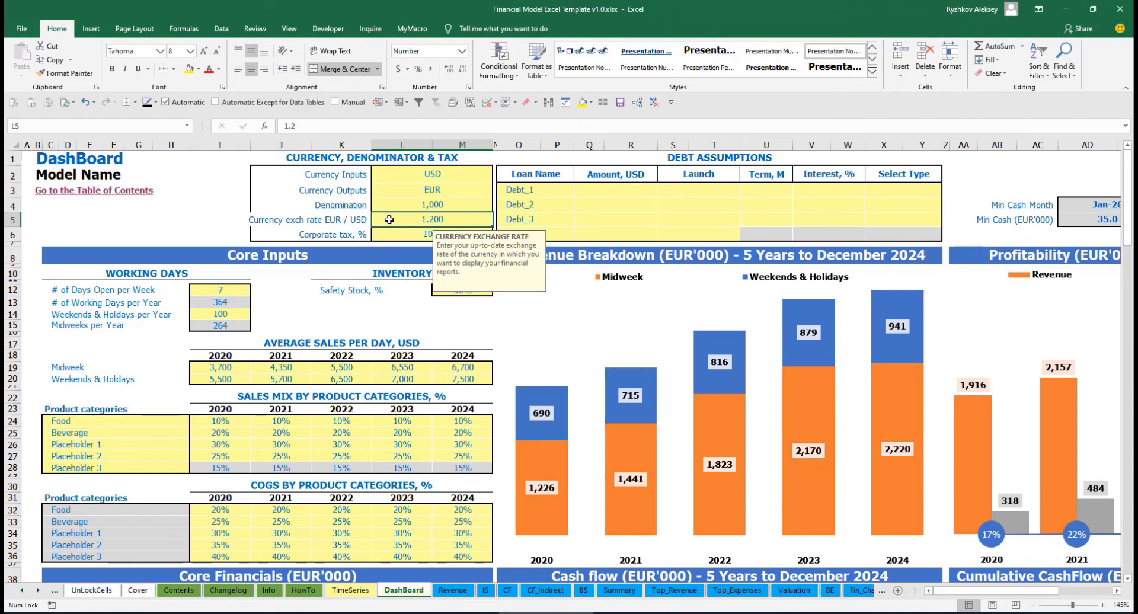
- Inspect the outputs denomination cell and the annual and monthly income statement headings on the Summary sheet
left_click(413, 202)
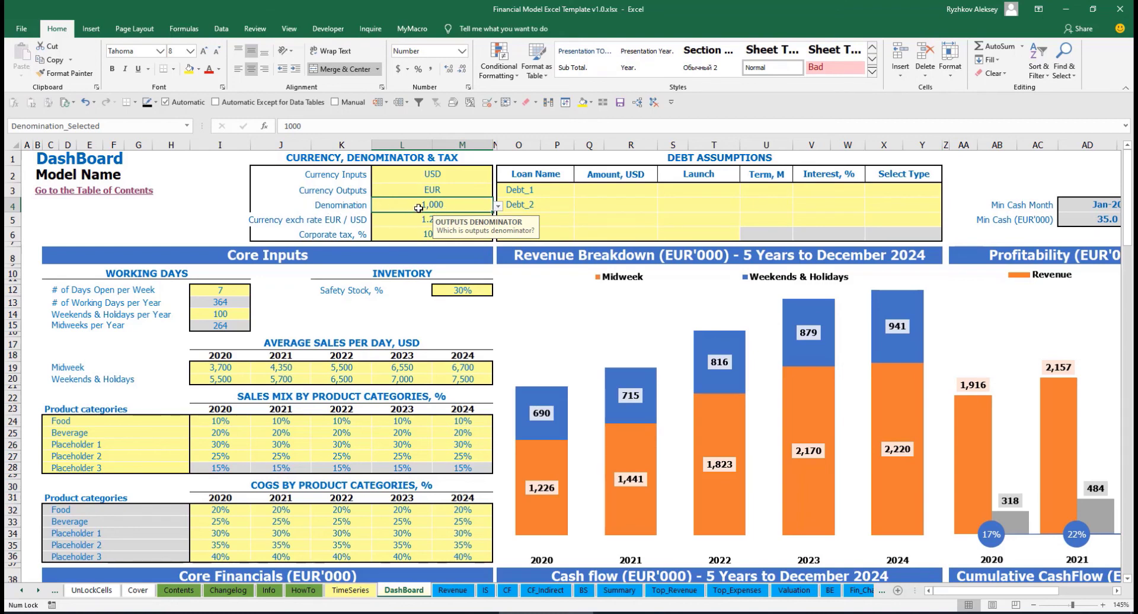
left_click(623, 591)
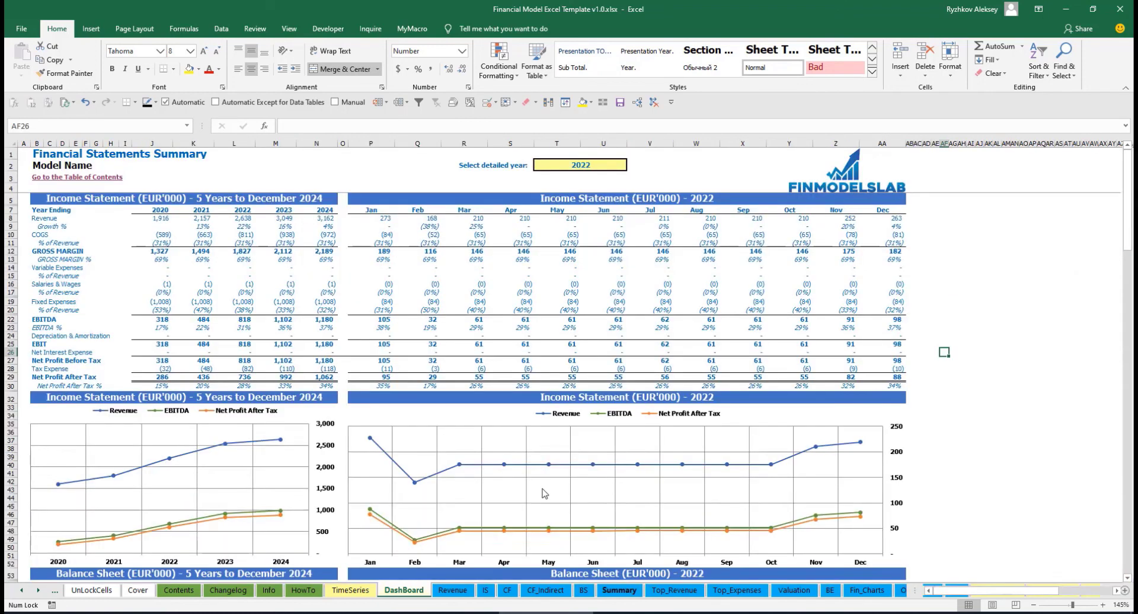
left_click(186, 200)
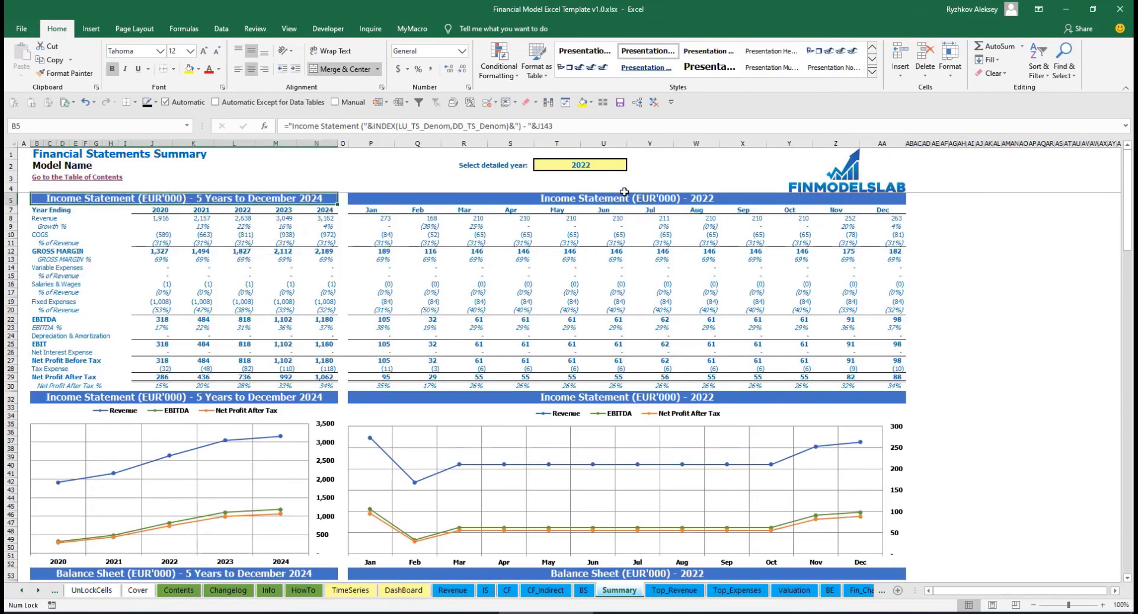
left_click(587, 201)
left_click(248, 197)
- Set the outputs denomination to 1,000,000 on the DashBoard and check the income statement headings on the Summary sheet
left_click(407, 591)
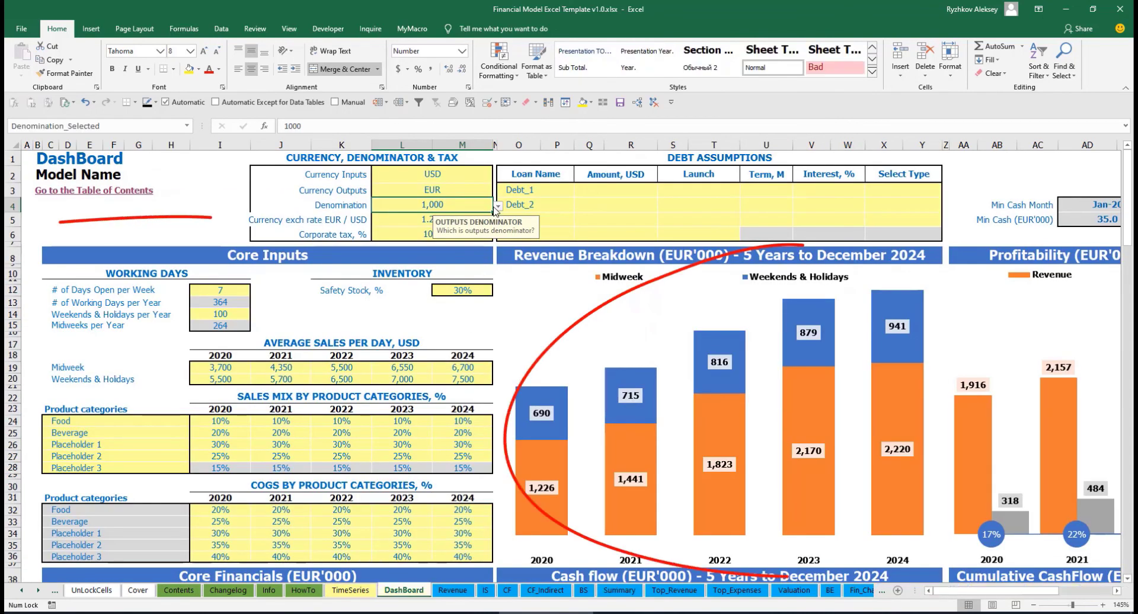
left_click(498, 206)
left_click(438, 240)
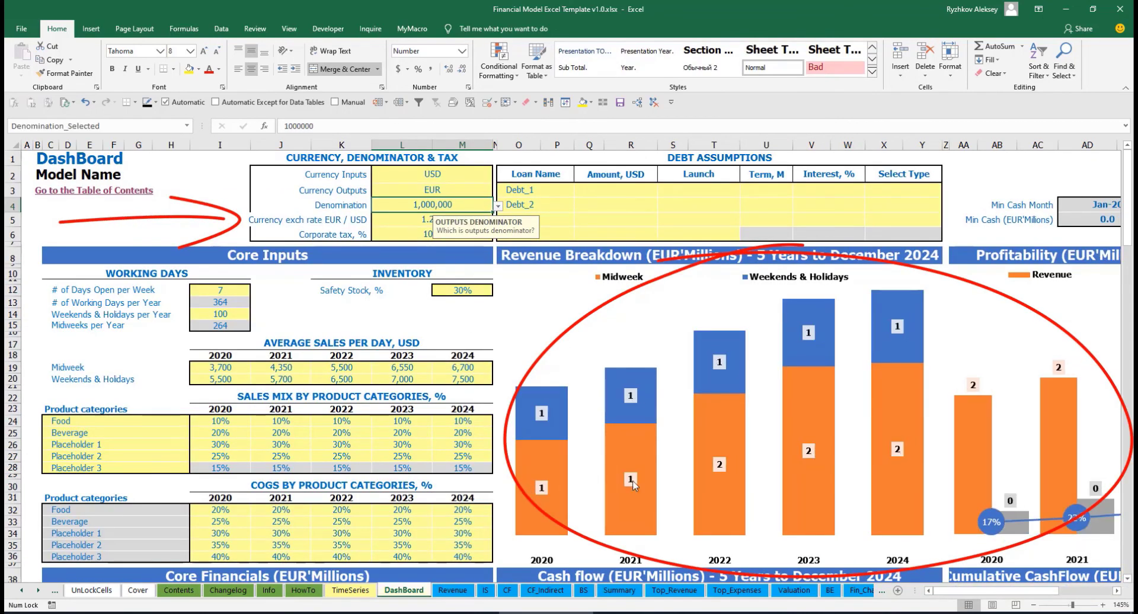
left_click(620, 591)
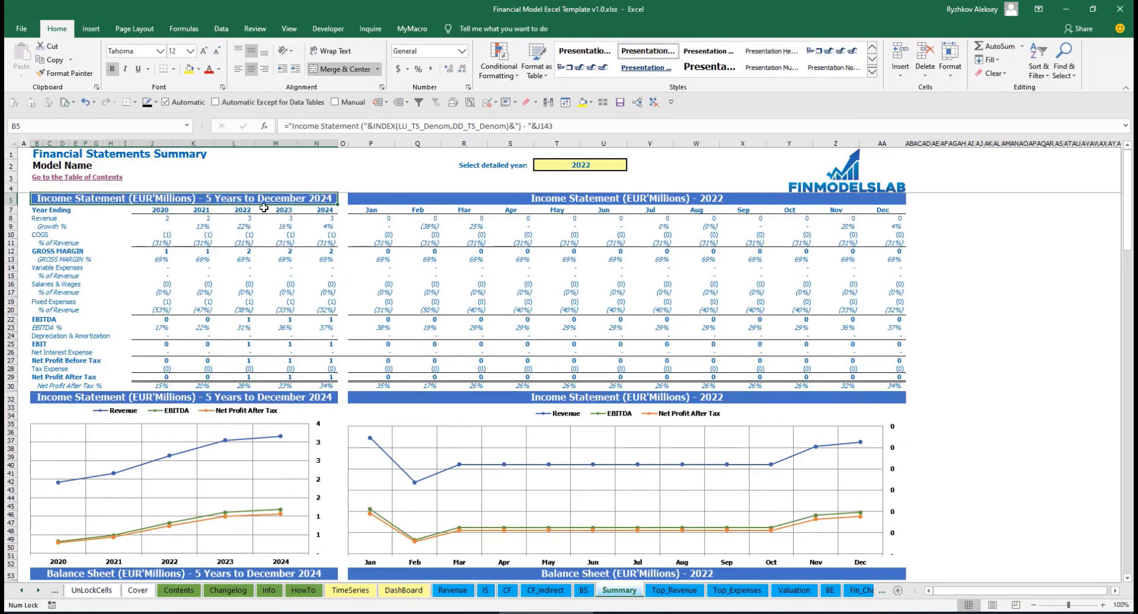
left_click(422, 200)
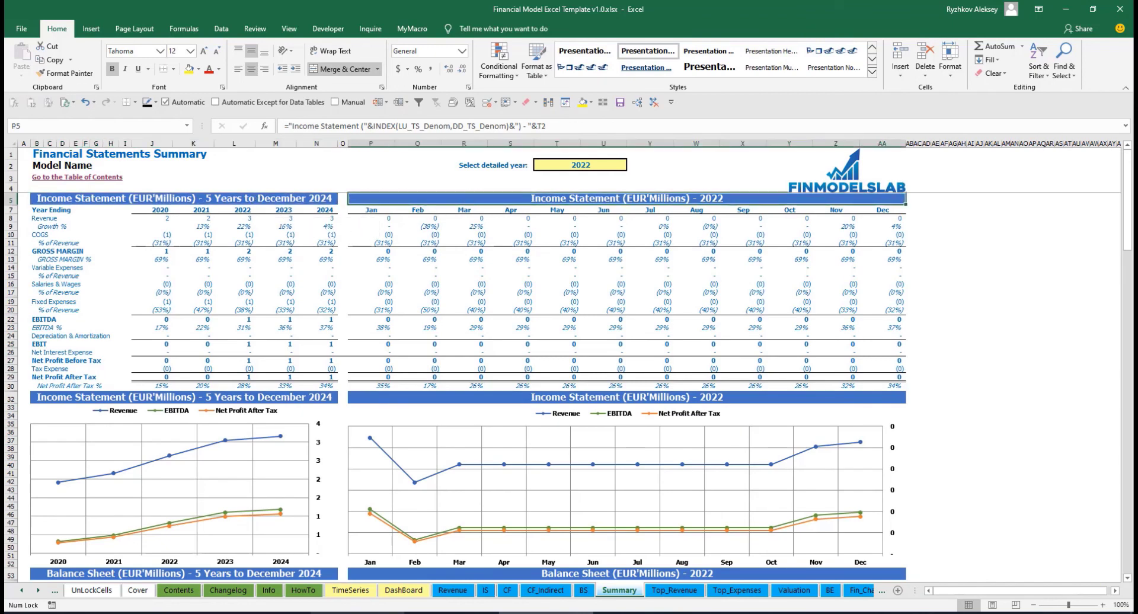
- Set the outputs denomination to 1 on the DashBoard and check the statements on the Summary sheet
left_click(404, 591)
left_click(496, 206)
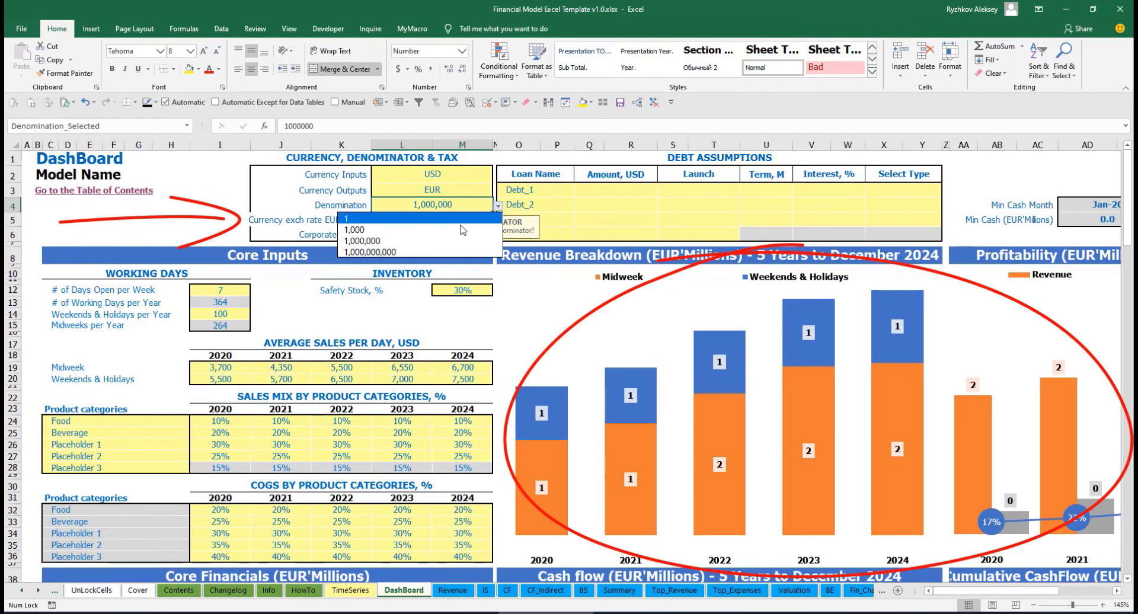
left_click(419, 221)
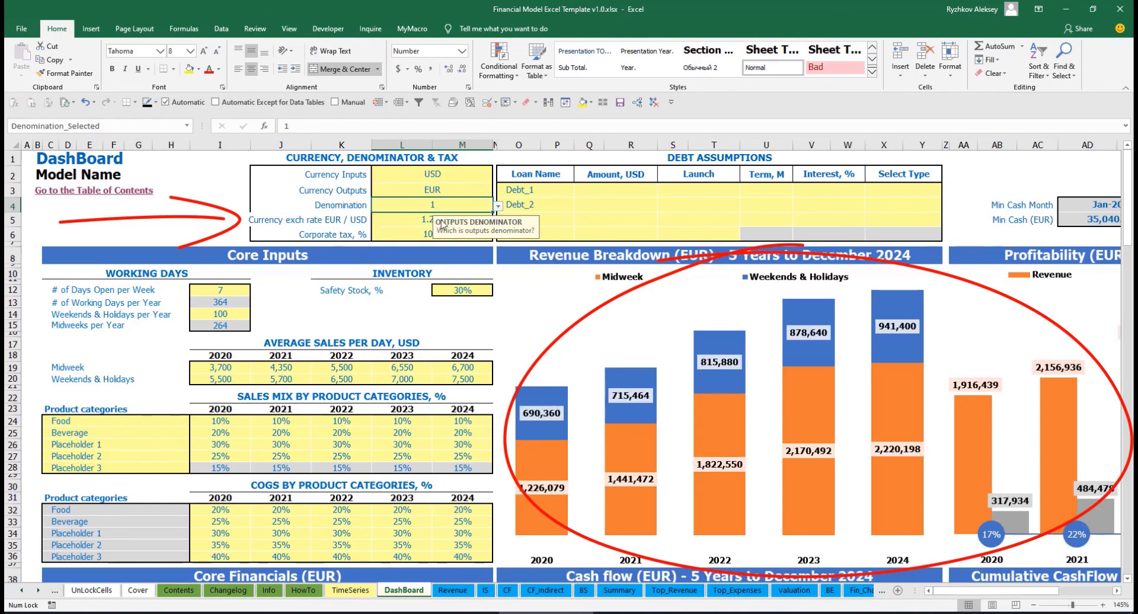
left_click(620, 591)
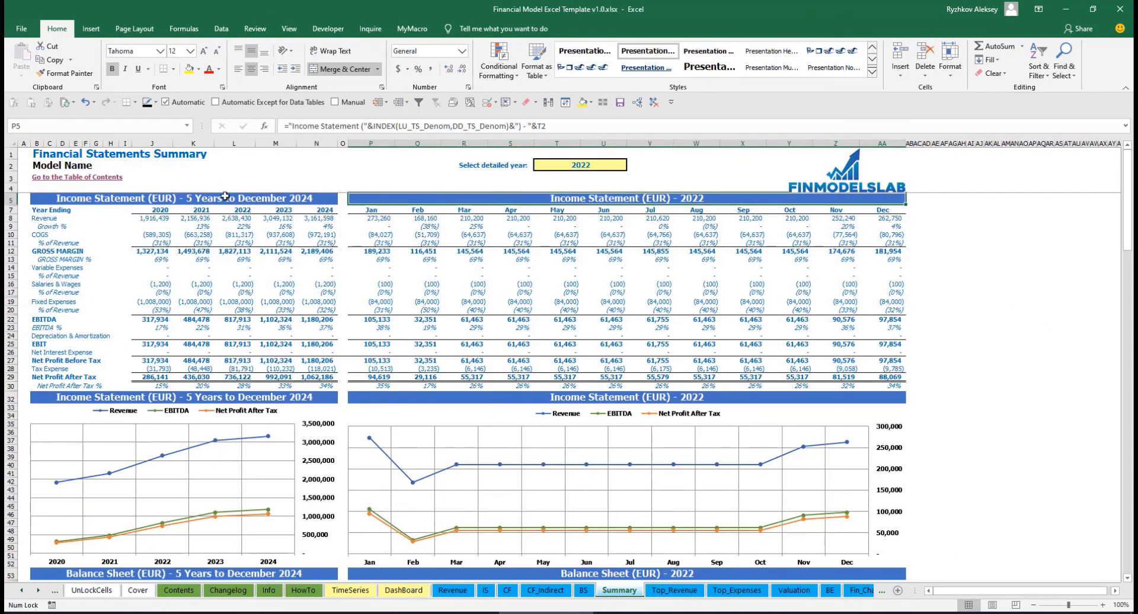
- Set the corporate tax rate to 15% on the DashBoard and check the Tax Expense row in the income statement
left_click(404, 591)
left_click(408, 230)
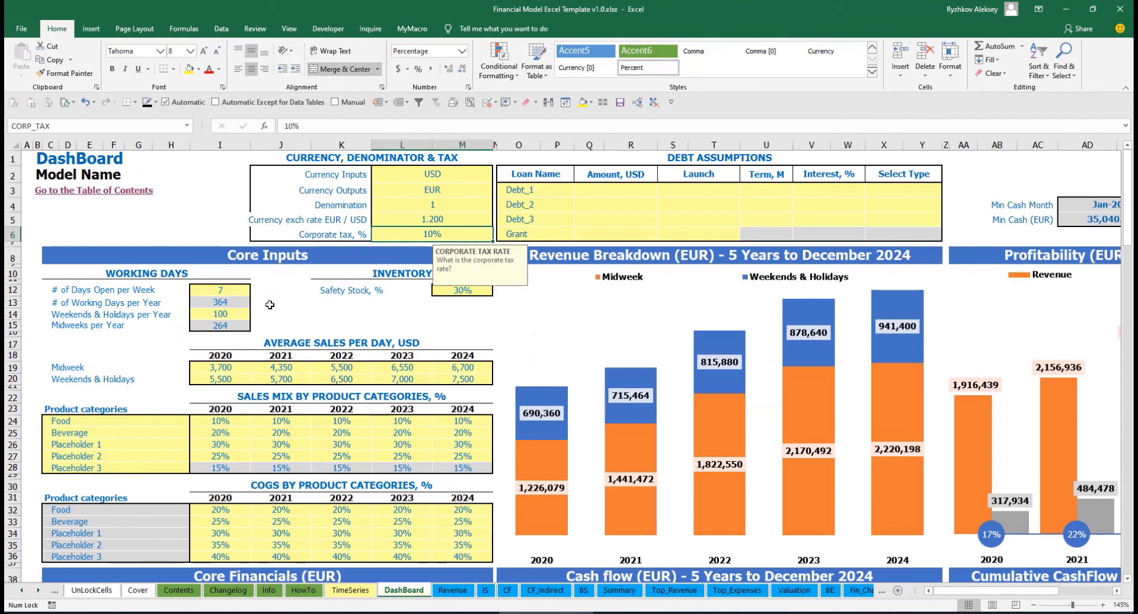
type("15%")
key("Return")
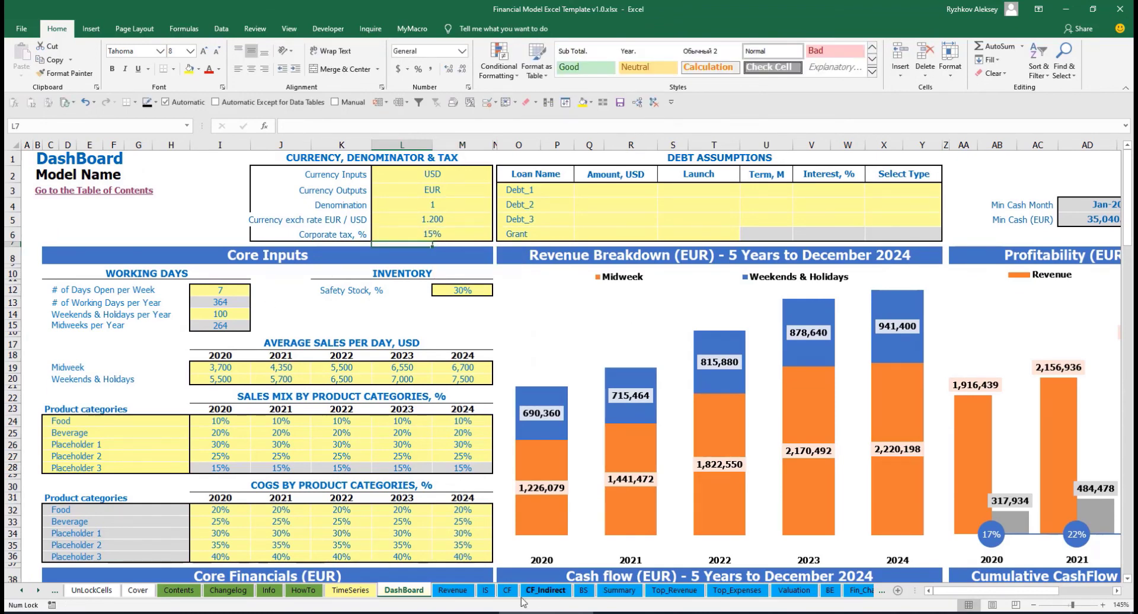
left_click(487, 591)
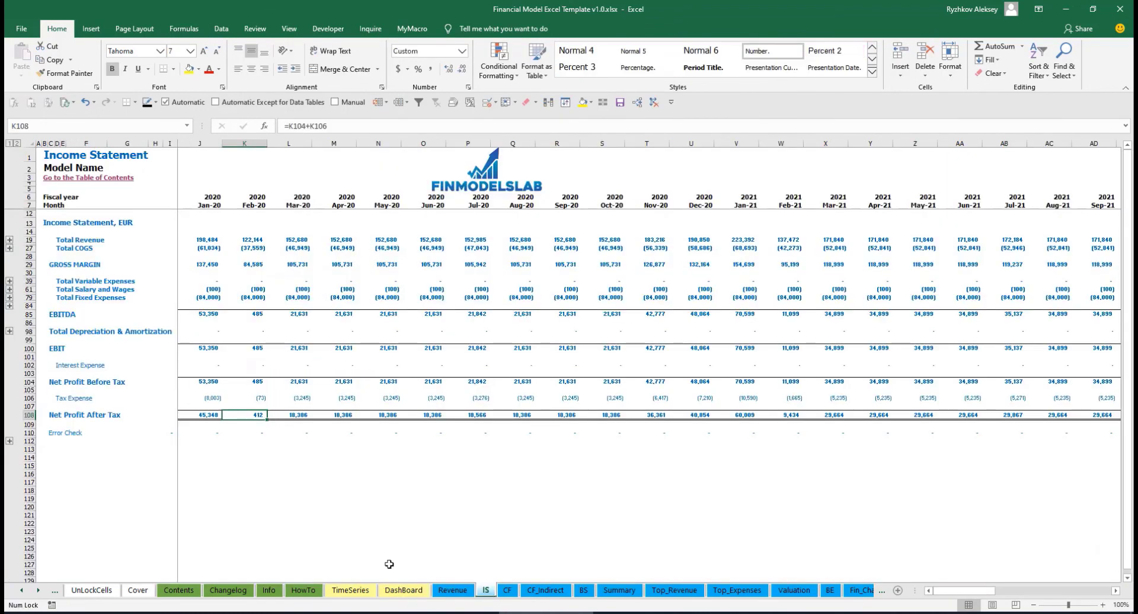
left_click(30, 400)
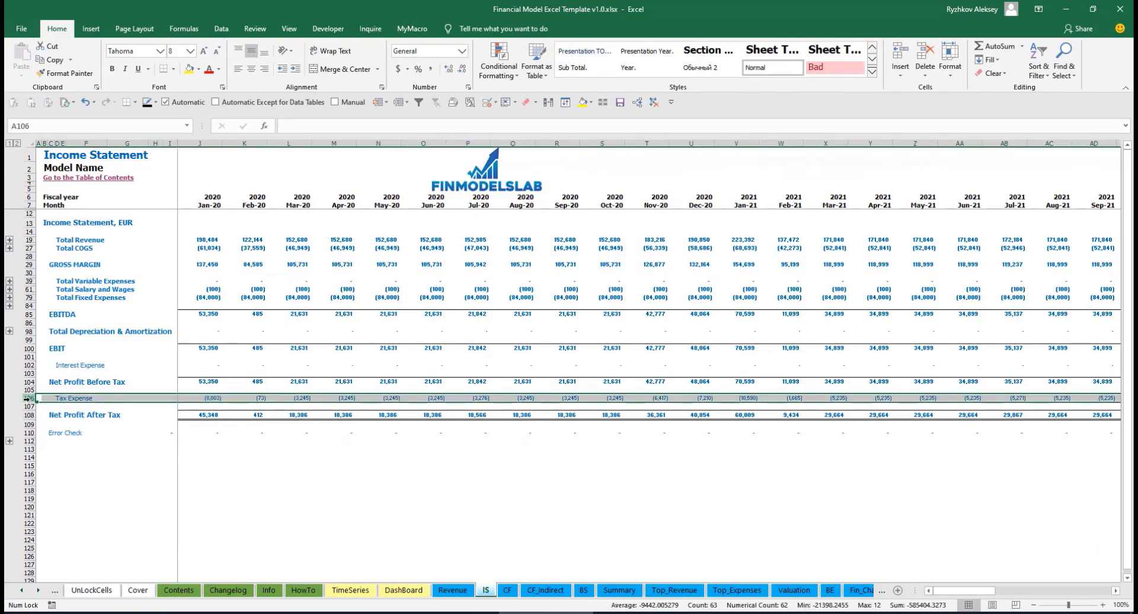